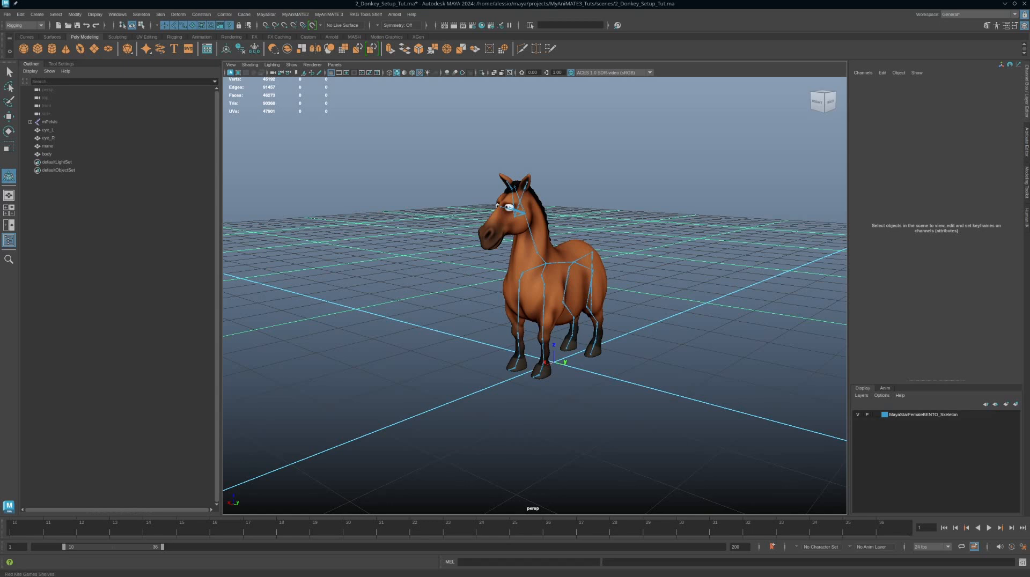
{"action": "left_click_drag", "start_coordinate": [1028, 214], "coordinate": [724, 144]}
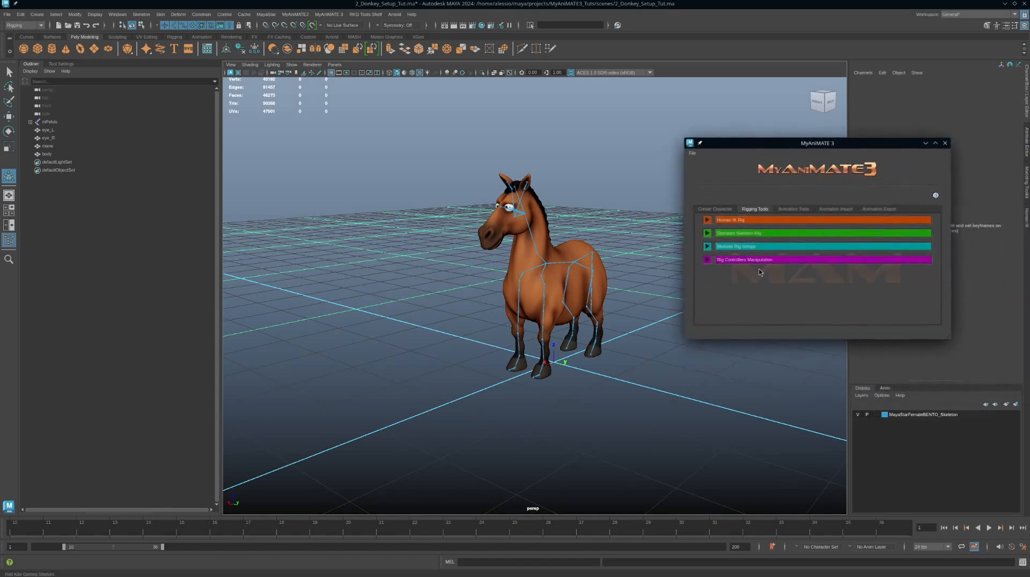
{"action": "left_click", "coordinate": [706, 248]}
{"action": "left_click", "coordinate": [707, 249]}
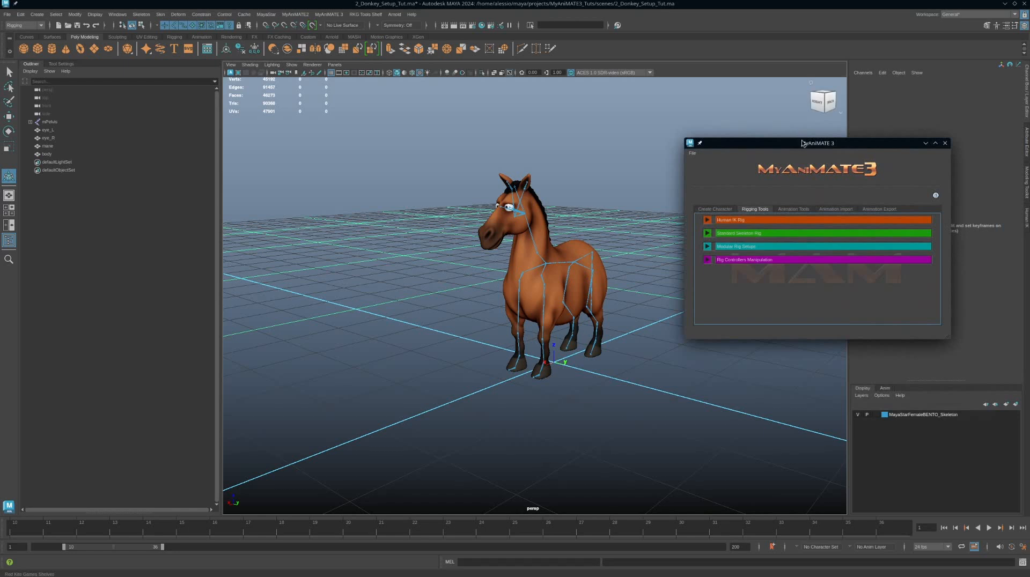
{"action": "left_click_drag", "start_coordinate": [805, 146], "coordinate": [1029, 161]}
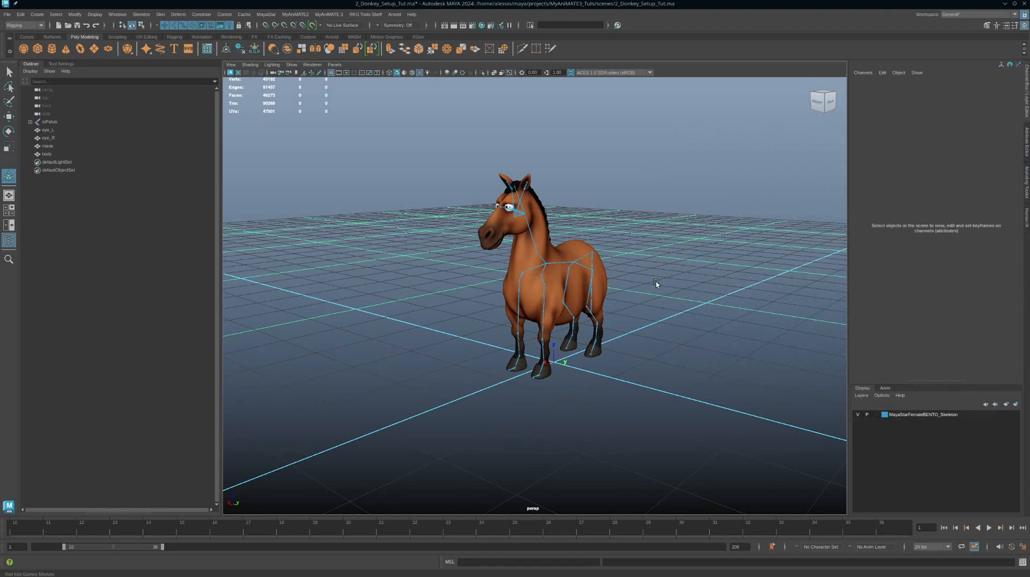
Step: Select the left hip joint, test-rotate it, and undo the rotations
{"action": "left_click_drag", "start_coordinate": [674, 241], "coordinate": [644, 241], "text": "alt"}
{"action": "right_click_drag", "start_coordinate": [644, 241], "coordinate": [717, 280], "text": "alt"}
{"action": "middle_click_drag", "start_coordinate": [717, 280], "coordinate": [671, 280], "text": "alt"}
{"action": "left_click", "coordinate": [612, 277]}
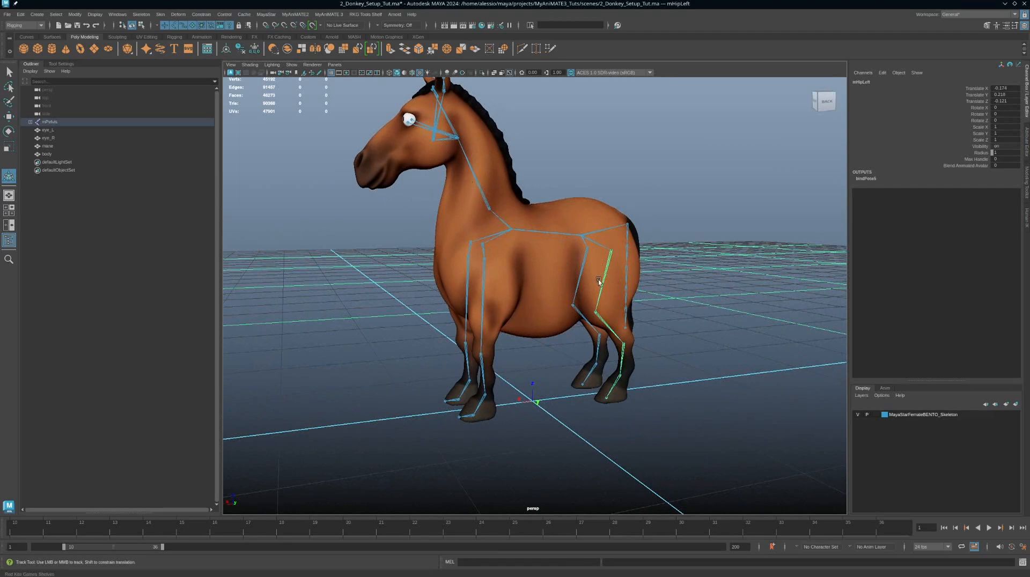
{"action": "scroll", "coordinate": [568, 287], "scroll_direction": "down", "scroll_amount": 3}
{"action": "left_click_drag", "start_coordinate": [566, 282], "coordinate": [559, 289], "text": "alt"}
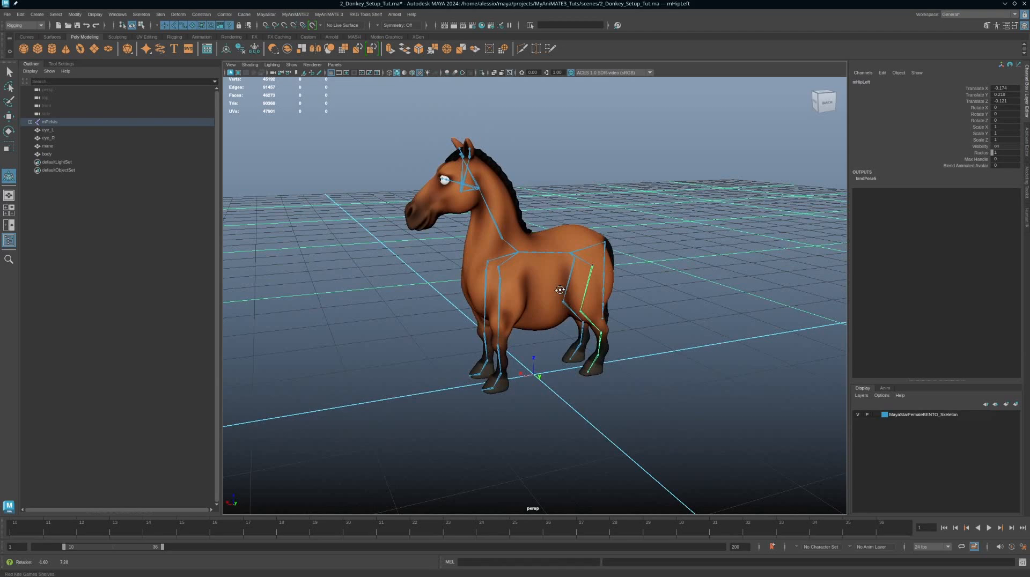
{"action": "key", "text": "e"}
{"action": "left_click_drag", "start_coordinate": [586, 249], "coordinate": [586, 225]}
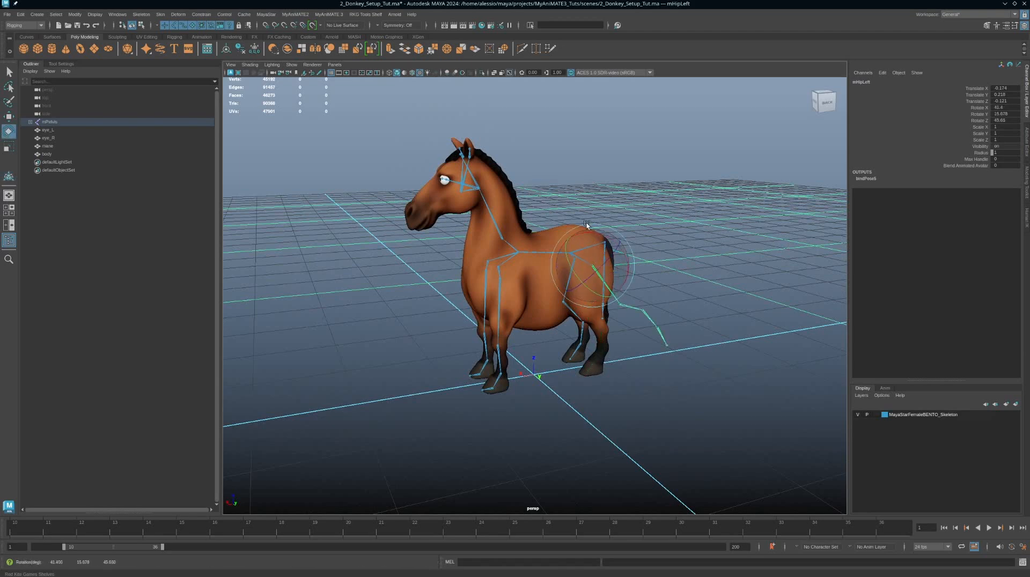
{"action": "key", "text": "ctrl+z"}
{"action": "key", "text": "ctrl+z"}
{"action": "key", "text": "ctrl+z"}
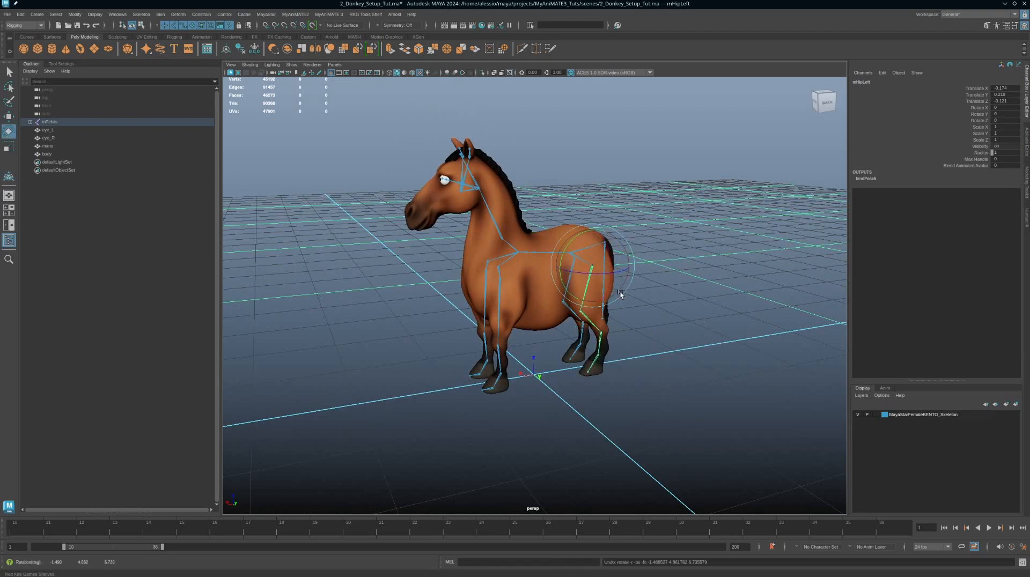
Step: Deselect the joint and save the scene
{"action": "left_click_drag", "start_coordinate": [596, 328], "coordinate": [632, 341], "text": "alt"}
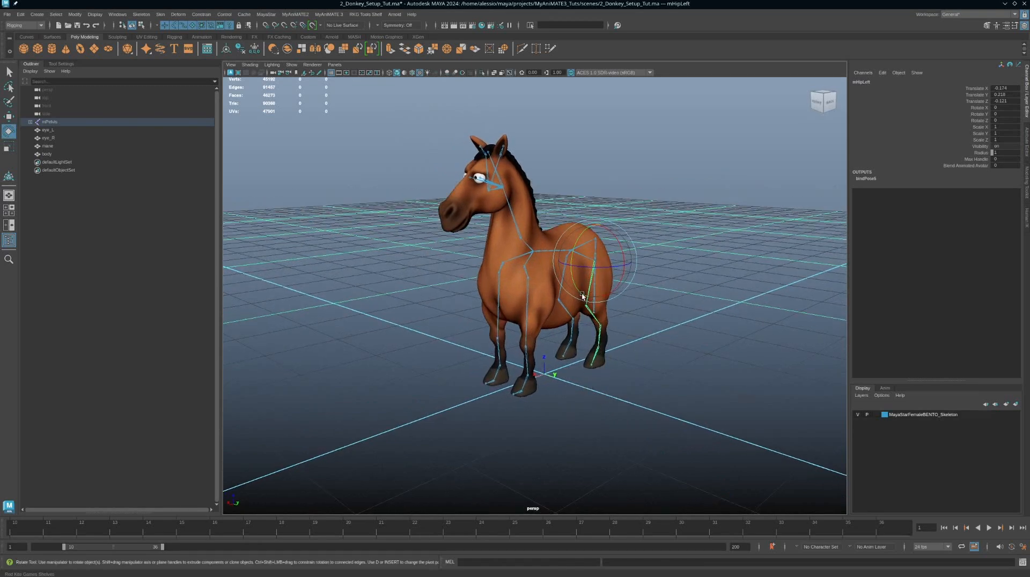
{"action": "left_click_drag", "start_coordinate": [620, 340], "coordinate": [645, 323], "text": "alt"}
{"action": "left_click", "coordinate": [618, 347]}
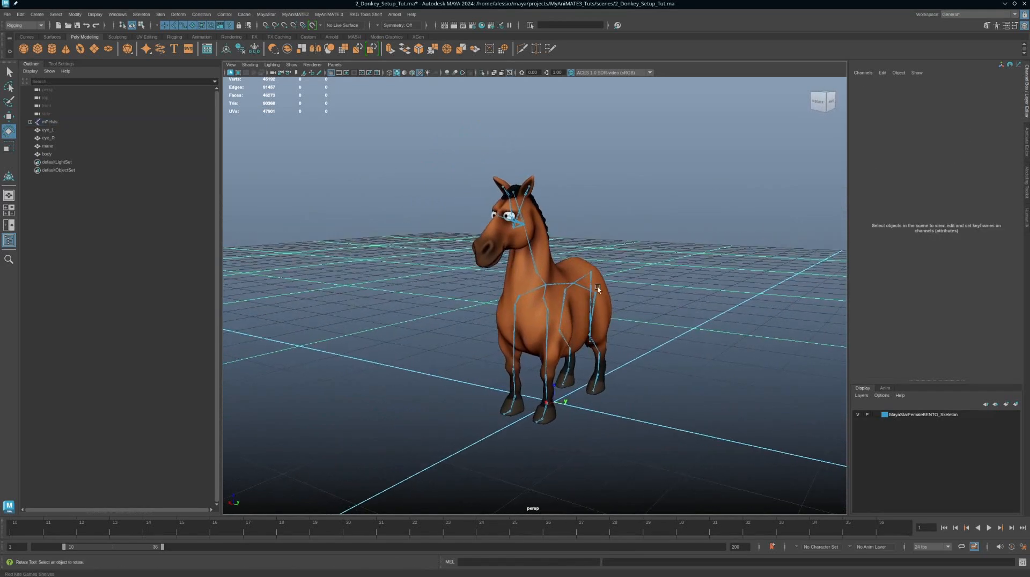
{"action": "left_click_drag", "start_coordinate": [586, 270], "coordinate": [574, 227], "text": "alt"}
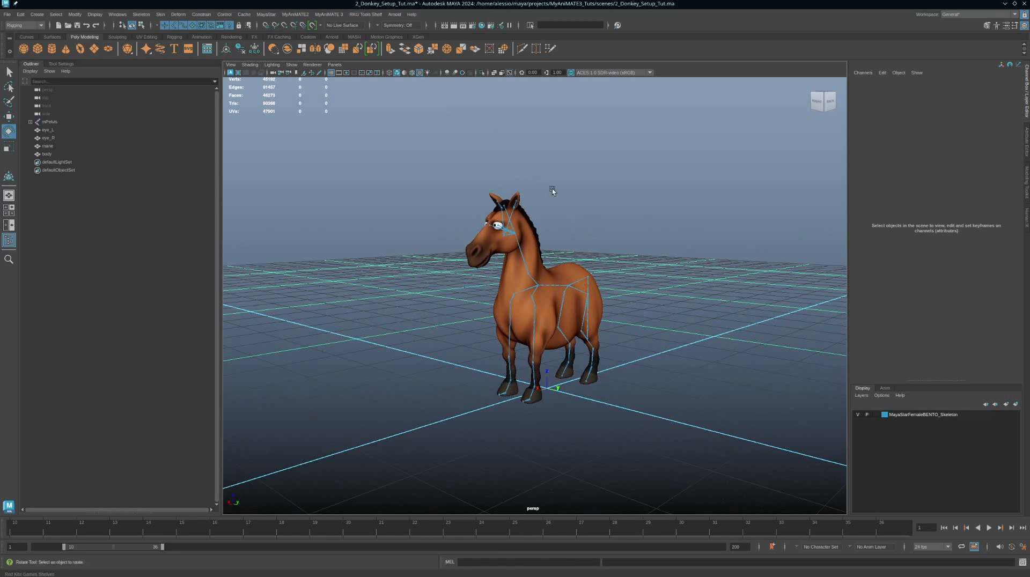
{"action": "key", "text": "ctrl+s"}
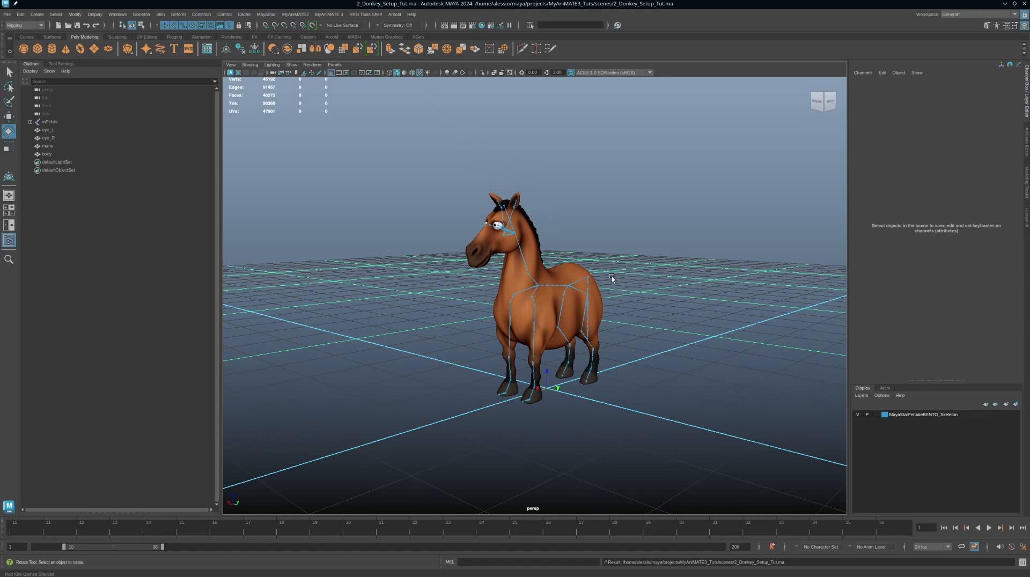
Step: Open the MyAnimate3 window and switch to its Create Character section
{"action": "left_click_drag", "start_coordinate": [639, 311], "coordinate": [593, 307], "text": "alt"}
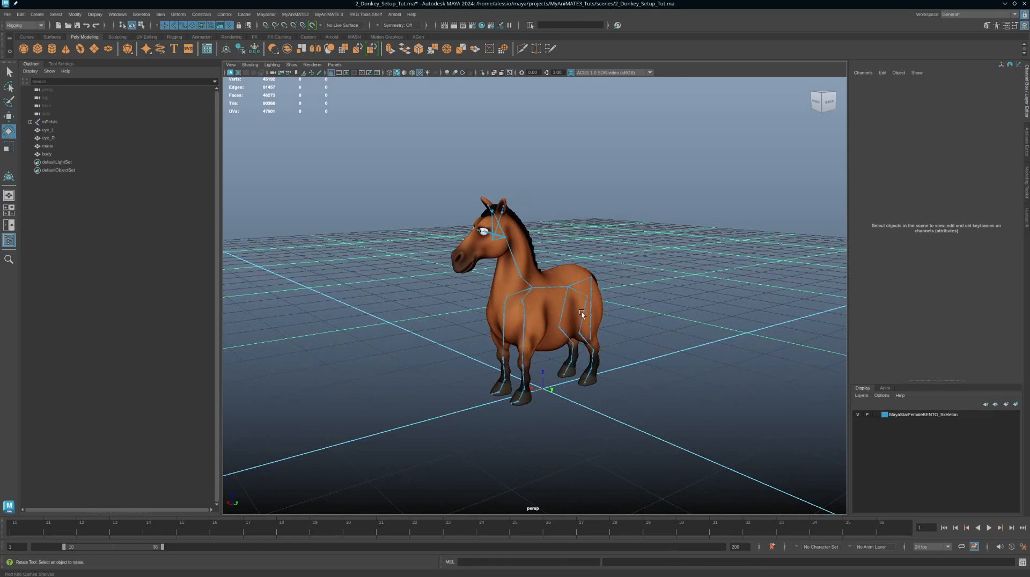
{"action": "left_click", "coordinate": [327, 15]}
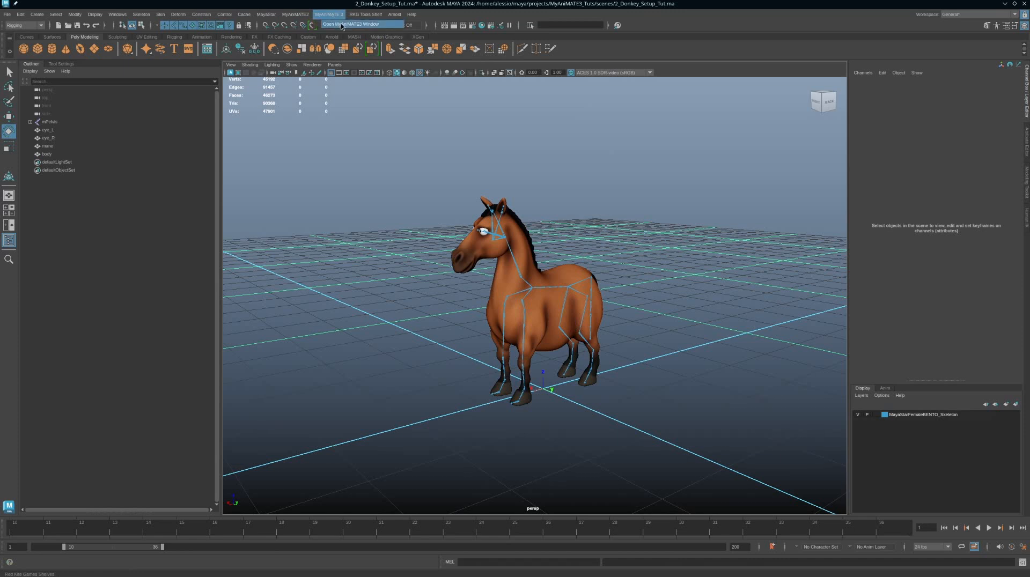
{"action": "left_click", "coordinate": [343, 23]}
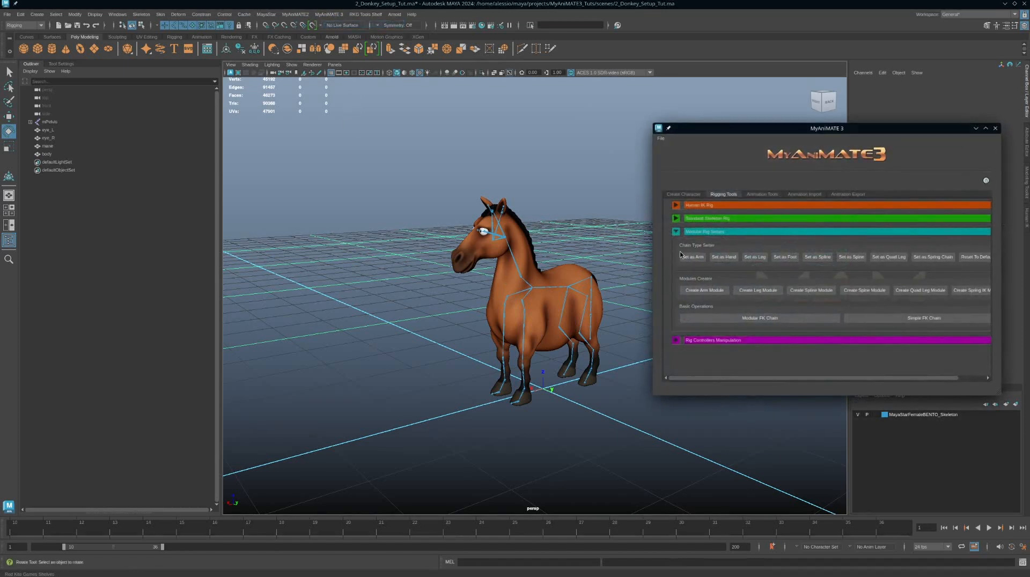
{"action": "left_click", "coordinate": [691, 195]}
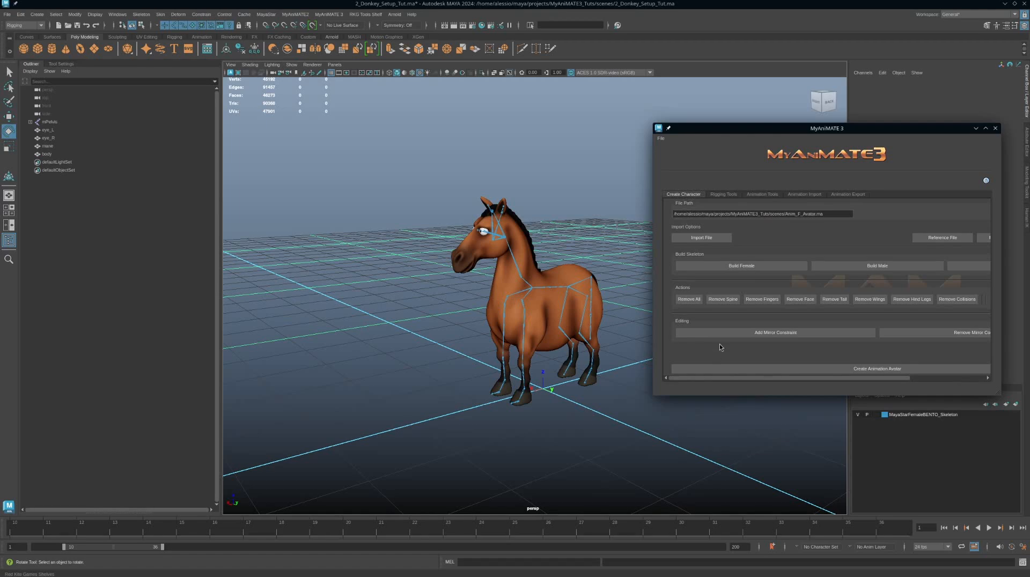
Step: Select the left hip joint and add a mirror constraint to it
{"action": "left_click_drag", "start_coordinate": [552, 336], "coordinate": [579, 342], "text": "alt"}
{"action": "right_click_drag", "start_coordinate": [579, 342], "coordinate": [770, 359], "text": "alt"}
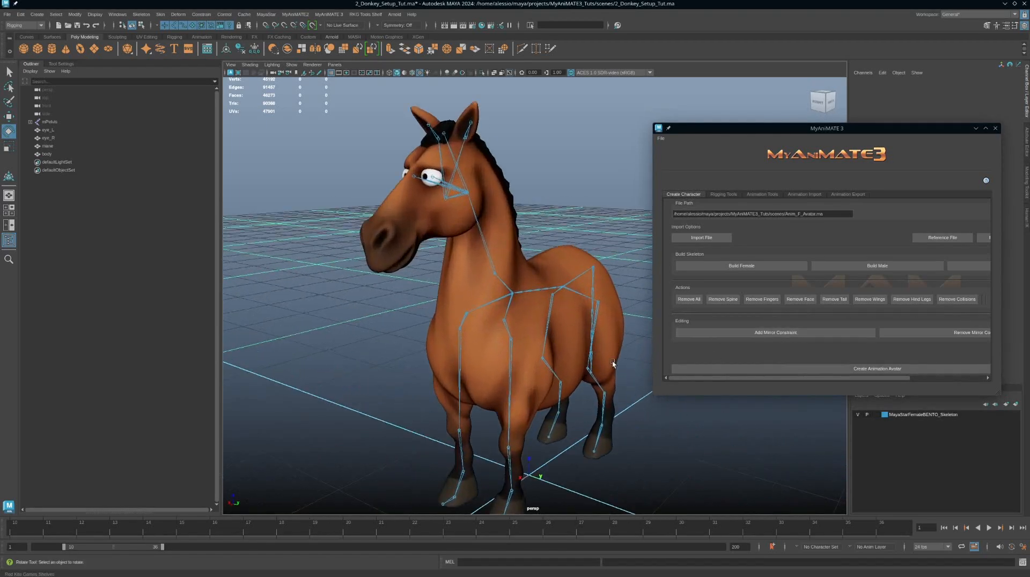
{"action": "mouse_move", "coordinate": [613, 364]}
{"action": "left_mouse_down", "text": "alt"}
{"action": "mouse_move", "coordinate": [562, 343]}
{"action": "mouse_move", "coordinate": [587, 324]}
{"action": "mouse_move", "coordinate": [577, 330]}
{"action": "mouse_move", "coordinate": [597, 366]}
{"action": "left_mouse_up", "text": "alt"}
{"action": "left_click", "coordinate": [567, 310]}
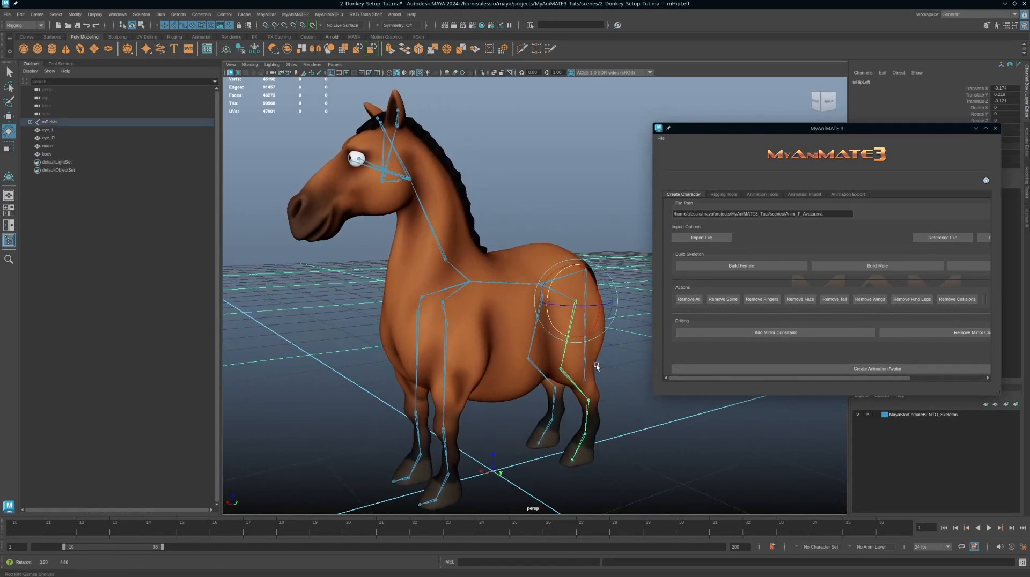
{"action": "mouse_move", "coordinate": [570, 320]}
{"action": "left_mouse_down", "text": "alt"}
{"action": "mouse_move", "coordinate": [590, 338]}
{"action": "mouse_move", "coordinate": [577, 325]}
{"action": "left_mouse_up", "text": "alt"}
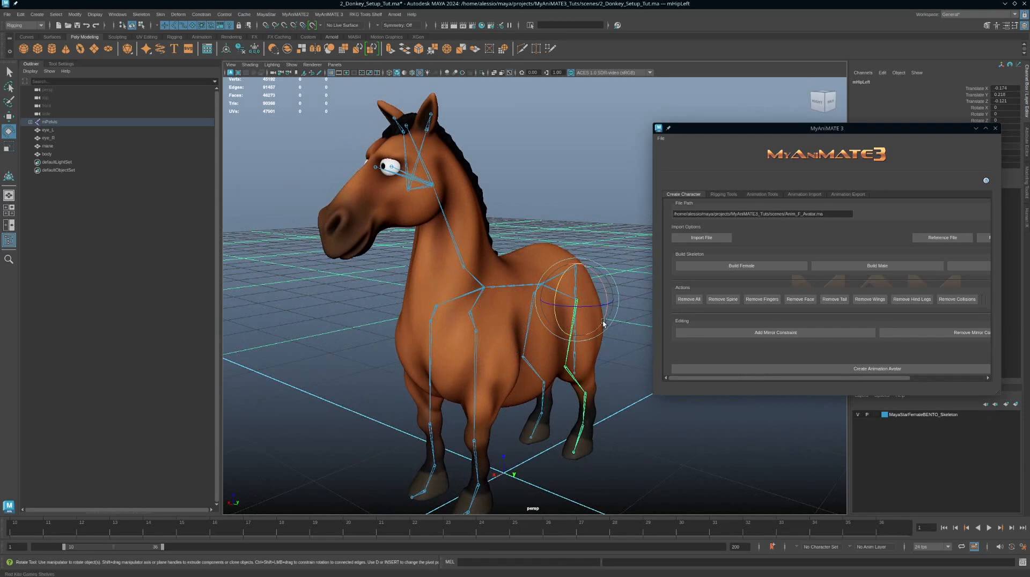
{"action": "key", "text": "w"}
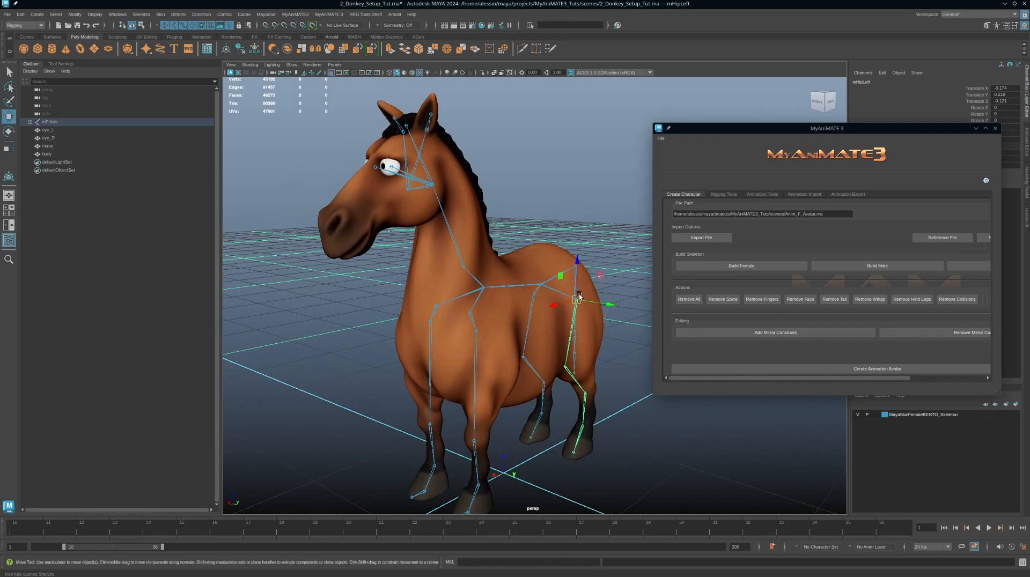
{"action": "left_click", "coordinate": [765, 333]}
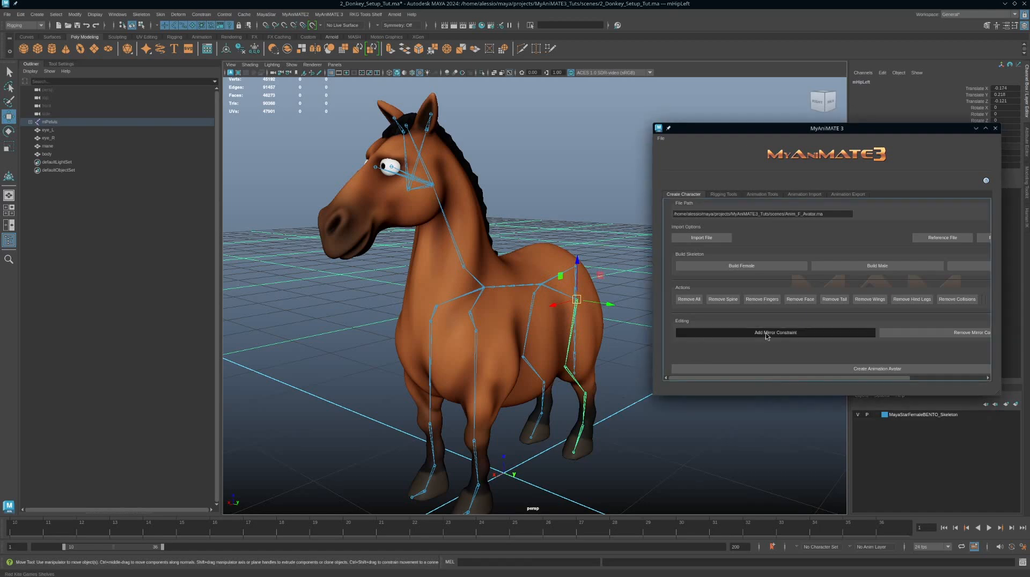
Step: Test-move the left leg joints with mirroring enabled, undoing each move
{"action": "left_click_drag", "start_coordinate": [584, 338], "coordinate": [624, 333], "text": "alt"}
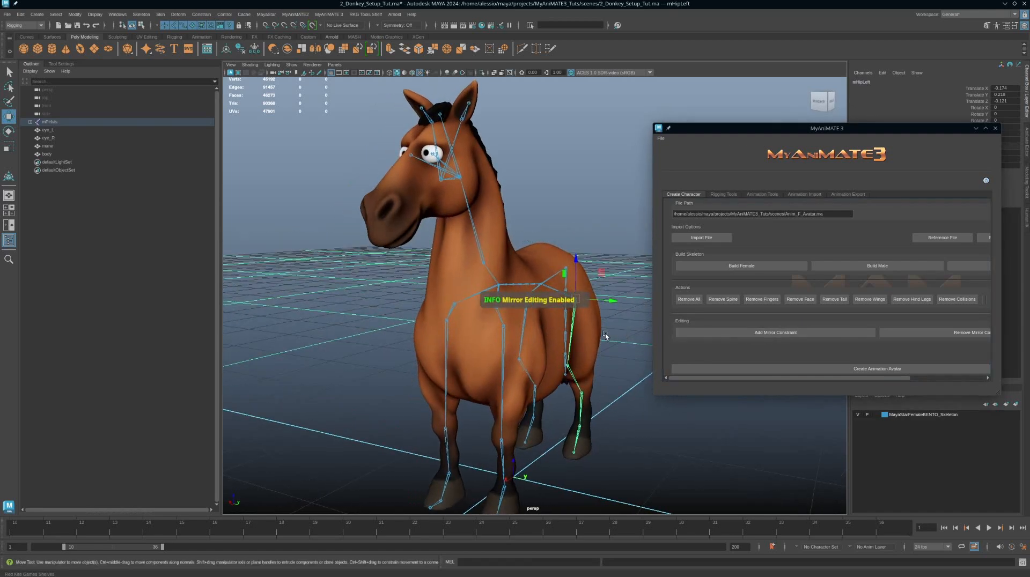
{"action": "middle_click_drag", "start_coordinate": [603, 332], "coordinate": [602, 303], "text": "alt"}
{"action": "left_click_drag", "start_coordinate": [580, 279], "coordinate": [592, 266]}
{"action": "key", "text": "ctrl+z"}
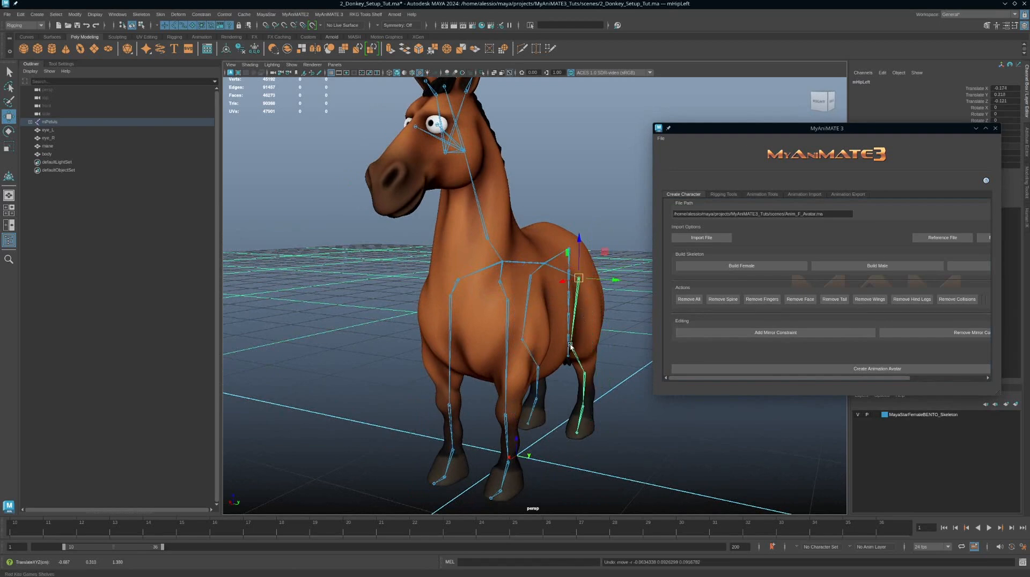
{"action": "left_click", "coordinate": [571, 346]}
{"action": "left_click_drag", "start_coordinate": [587, 348], "coordinate": [628, 382]}
{"action": "key", "text": "ctrl+z"}
{"action": "left_click", "coordinate": [584, 377]}
{"action": "key", "text": "ctrl+z"}
{"action": "right_click_drag", "start_coordinate": [648, 450], "coordinate": [574, 431], "text": "alt"}
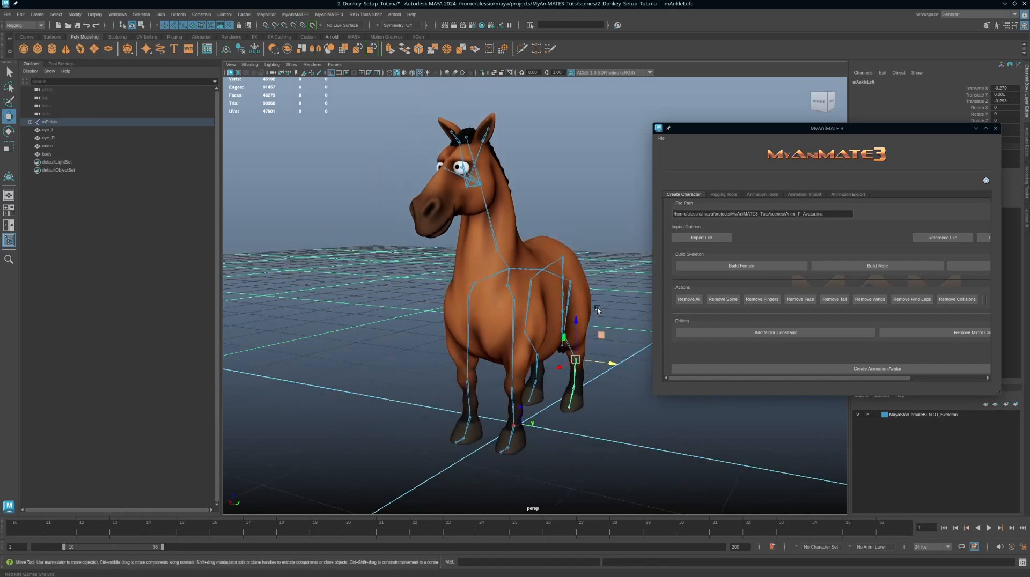
{"action": "left_click_drag", "start_coordinate": [590, 291], "coordinate": [559, 305], "text": "alt"}
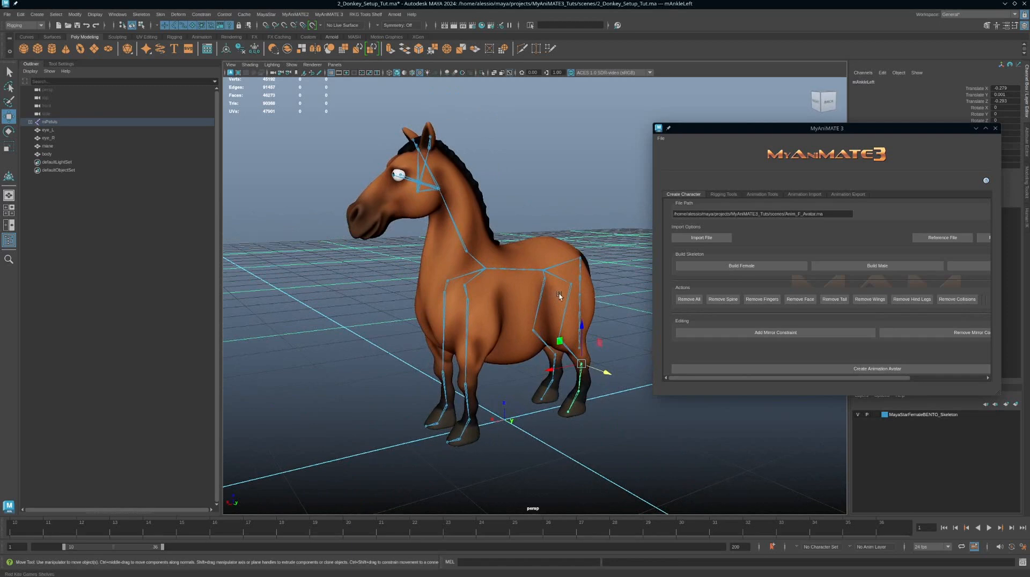
Step: Select the left hip joint again and remove its mirror constraint
{"action": "left_click", "coordinate": [571, 293]}
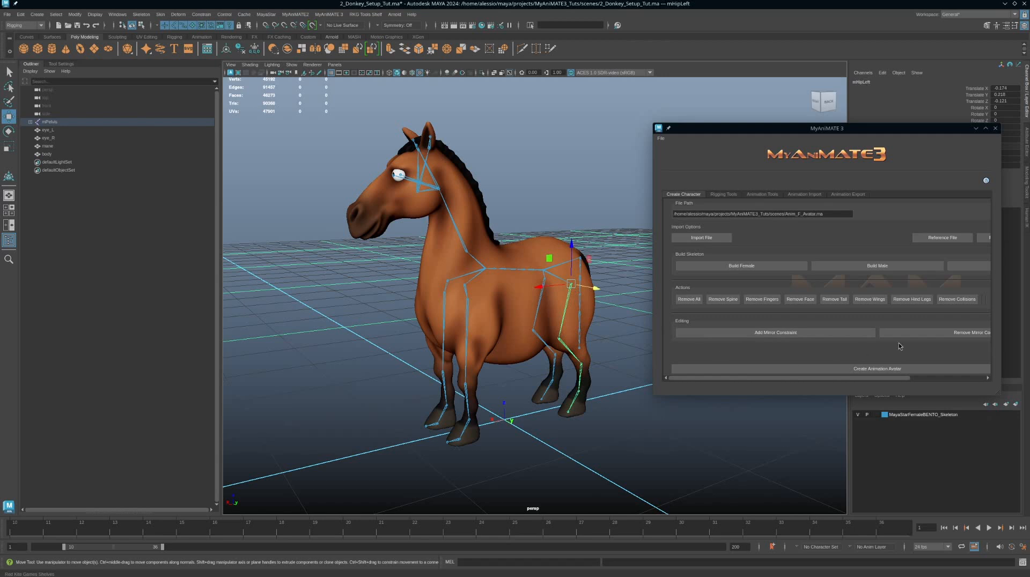
{"action": "left_click", "coordinate": [934, 333]}
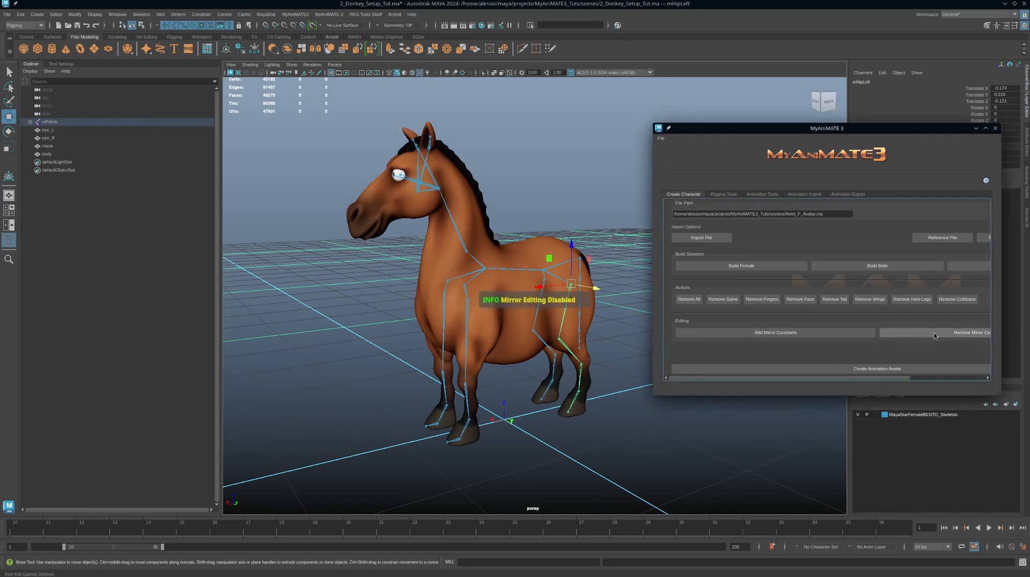
Step: Switch to the Select tool, clear the selection, and save the scene
{"action": "right_click_drag", "start_coordinate": [576, 420], "coordinate": [535, 397], "text": "alt"}
{"action": "left_click_drag", "start_coordinate": [536, 400], "coordinate": [502, 329], "text": "alt"}
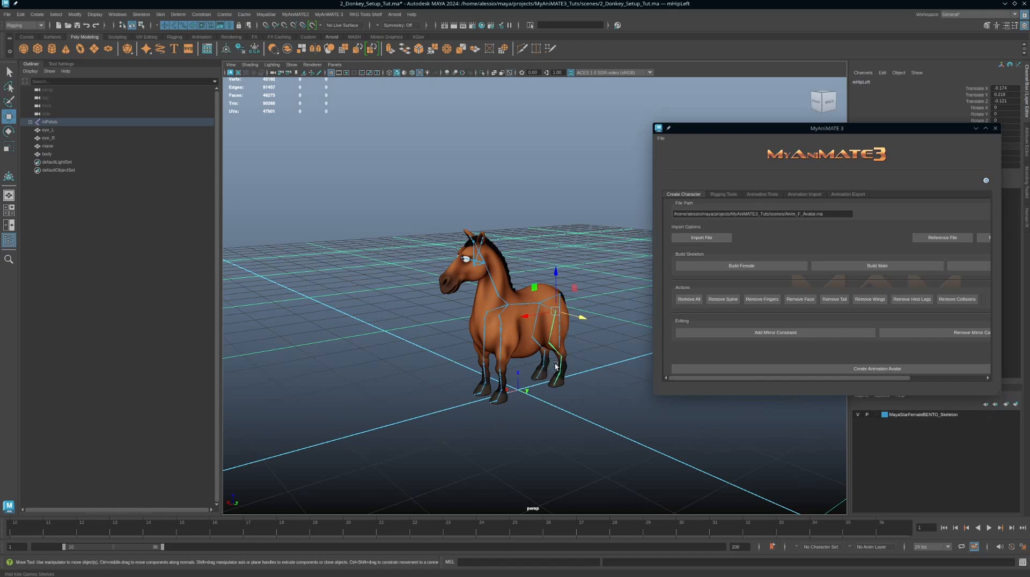
{"action": "key", "text": "q"}
{"action": "left_click_drag", "start_coordinate": [563, 367], "coordinate": [595, 365], "text": "alt"}
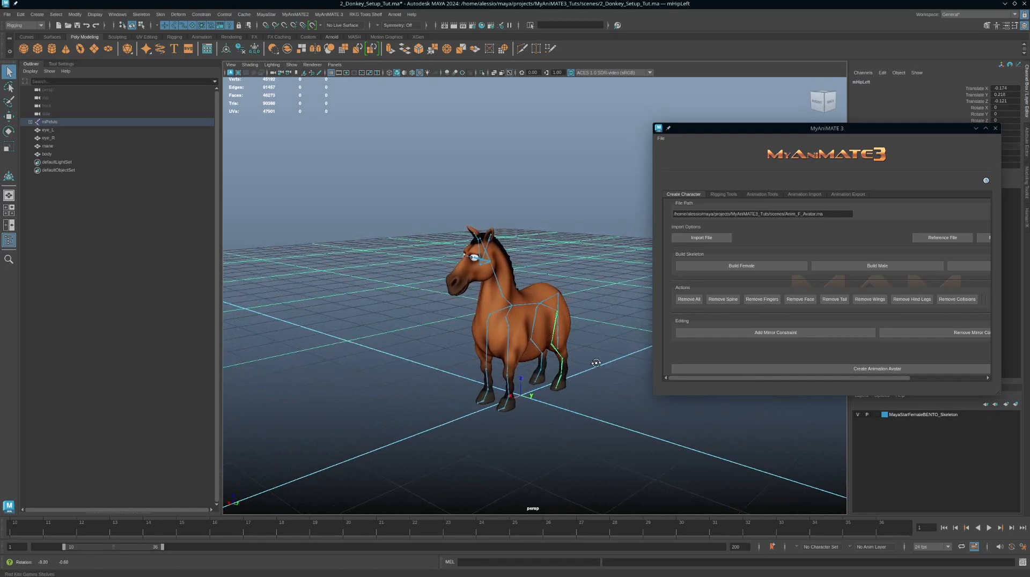
{"action": "key", "text": "ctrl+s"}
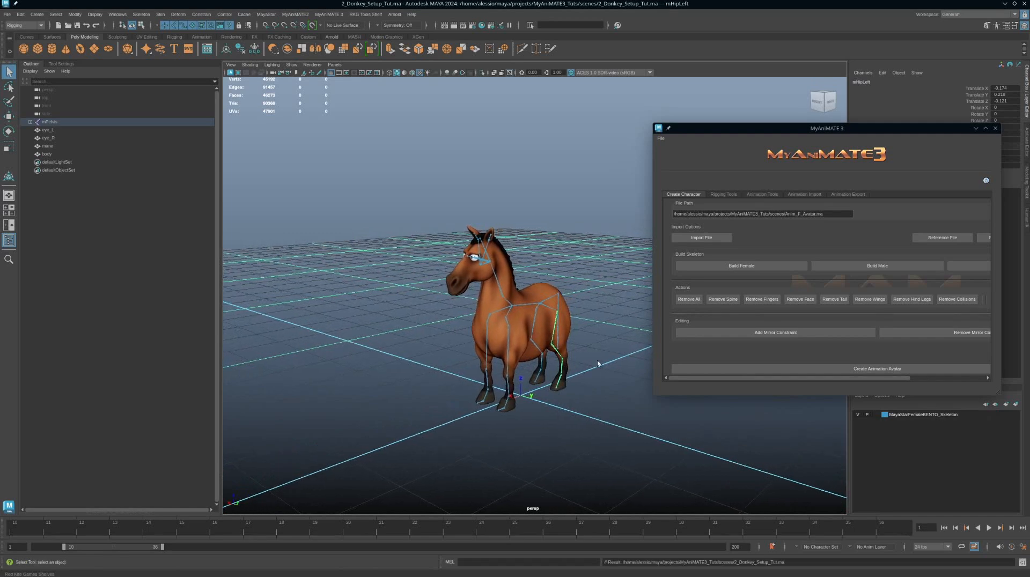
Step: In the empty new scene, open the MyAnimate3 window on its Create Character section
{"action": "left_click_drag", "start_coordinate": [1029, 143], "coordinate": [471, 3]}
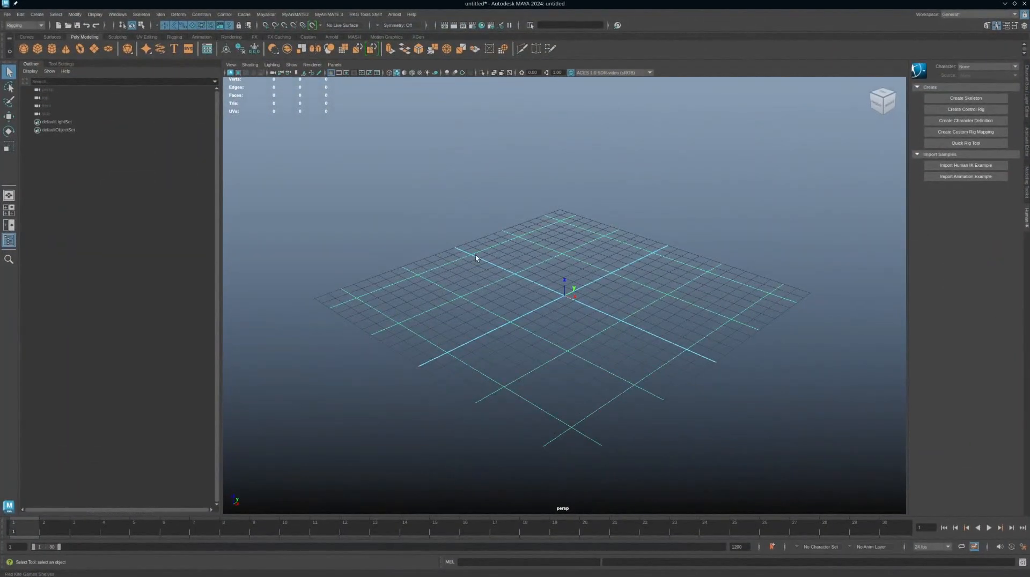
{"action": "scroll", "coordinate": [555, 278], "scroll_direction": "down", "scroll_amount": 2}
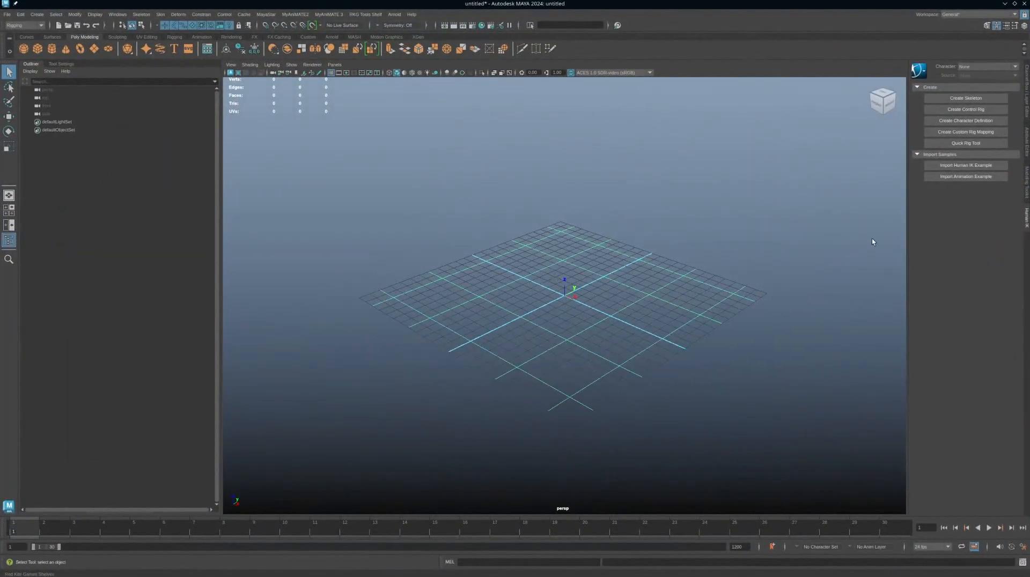
{"action": "left_click_drag", "start_coordinate": [1029, 214], "coordinate": [539, 193]}
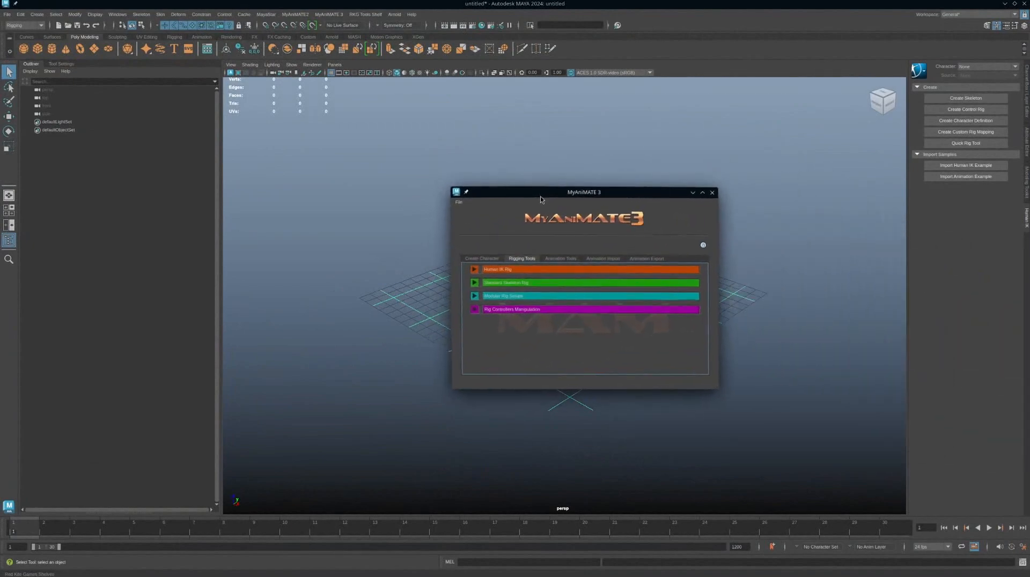
{"action": "left_click", "coordinate": [480, 257]}
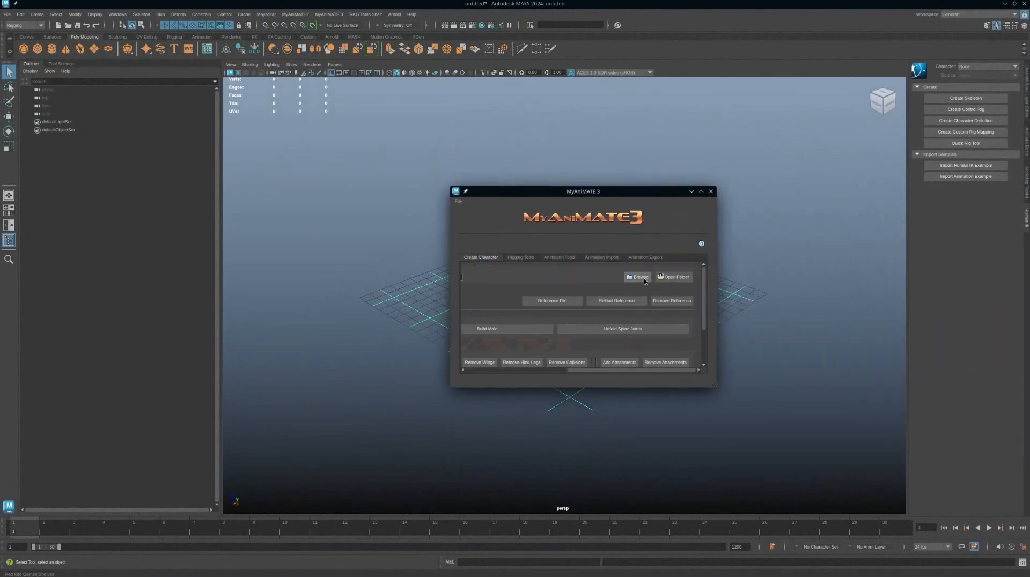
{"action": "left_click", "coordinate": [624, 277]}
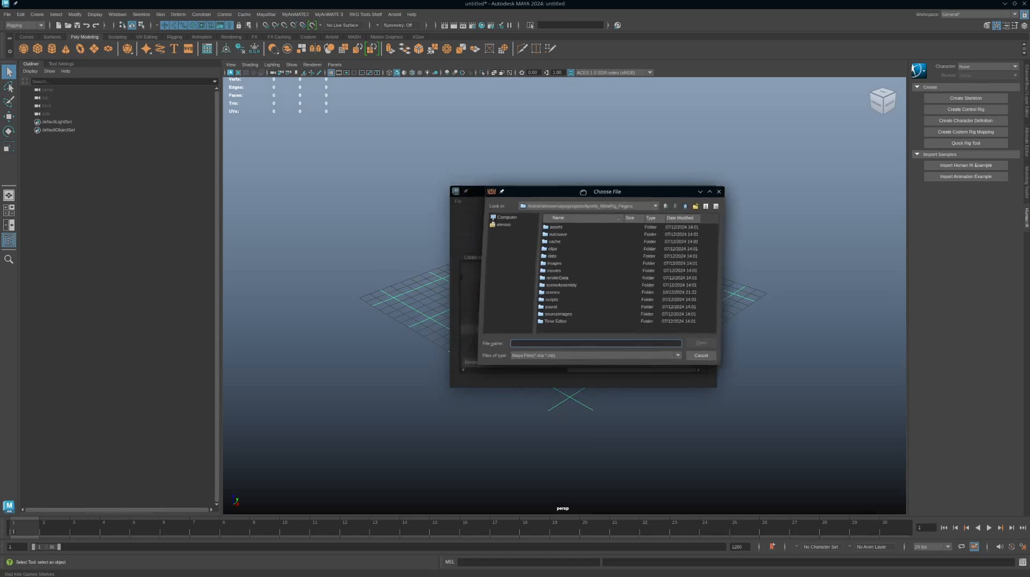
{"action": "left_click_drag", "start_coordinate": [551, 194], "coordinate": [705, 199]}
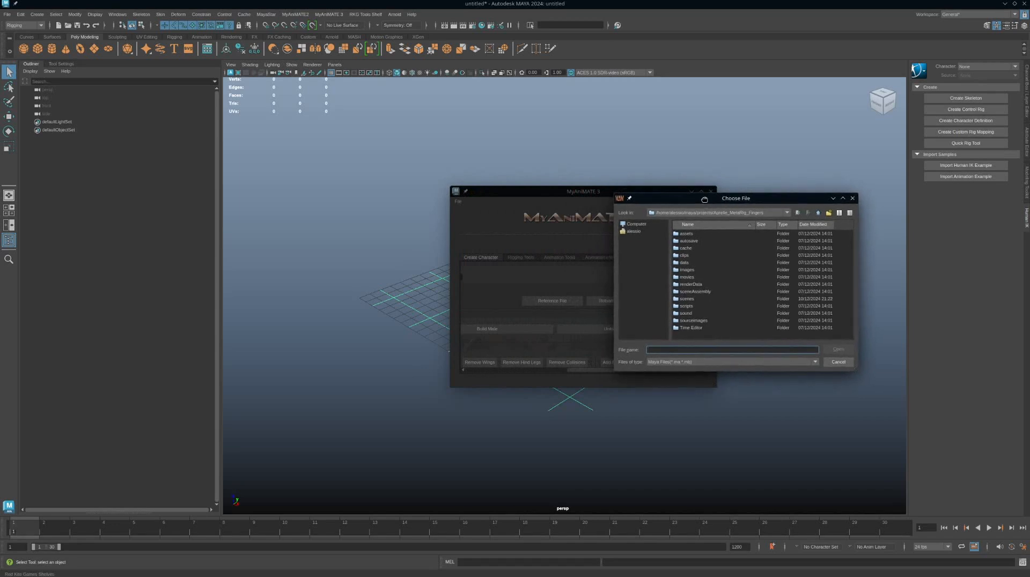
{"action": "double_click", "coordinate": [693, 300]}
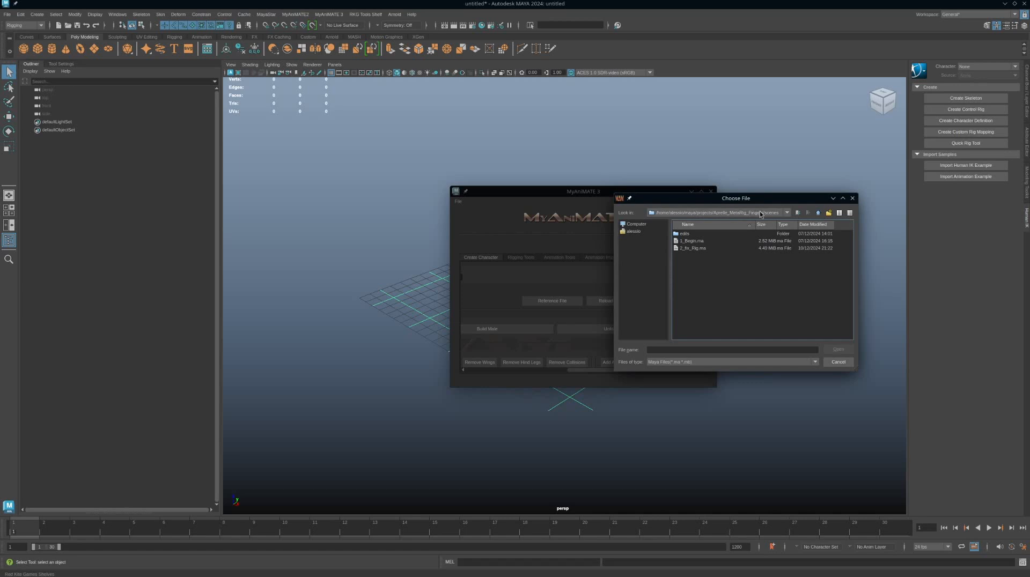
{"action": "left_click", "coordinate": [852, 199]}
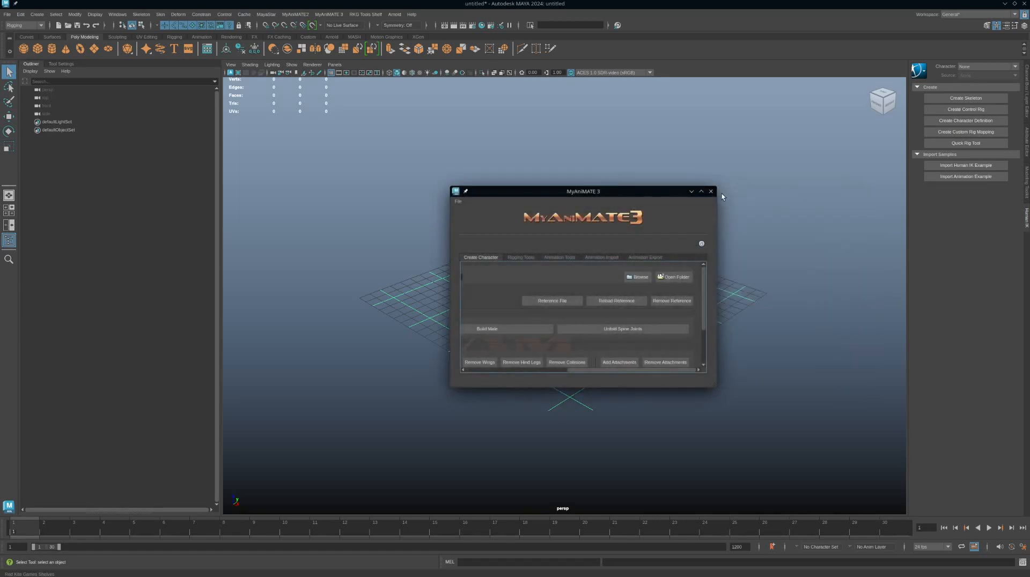
Step: Set the Maya project to the MyAnimATE3_Tuts folder
{"action": "left_click", "coordinate": [7, 15]}
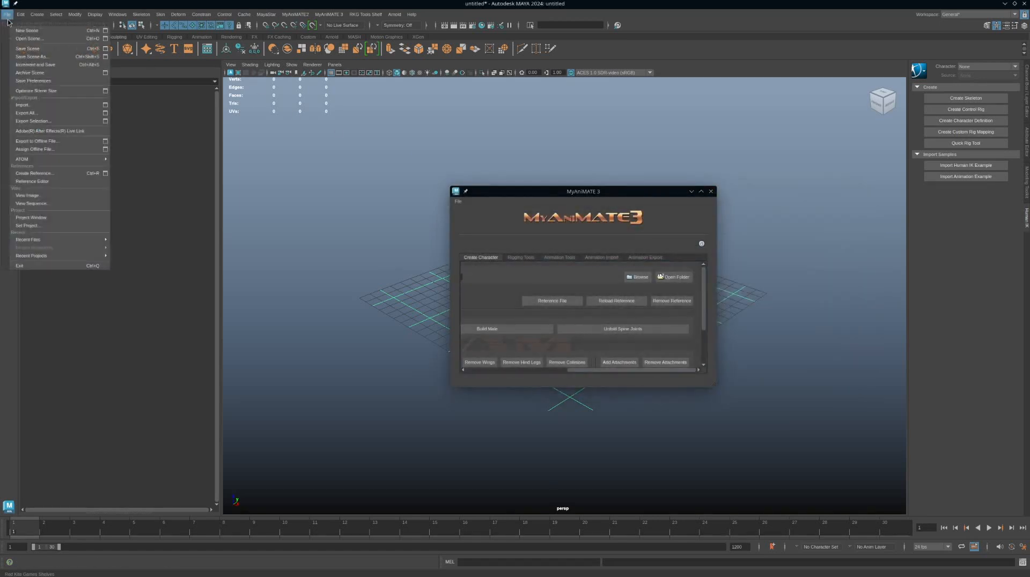
{"action": "left_click", "coordinate": [39, 225]}
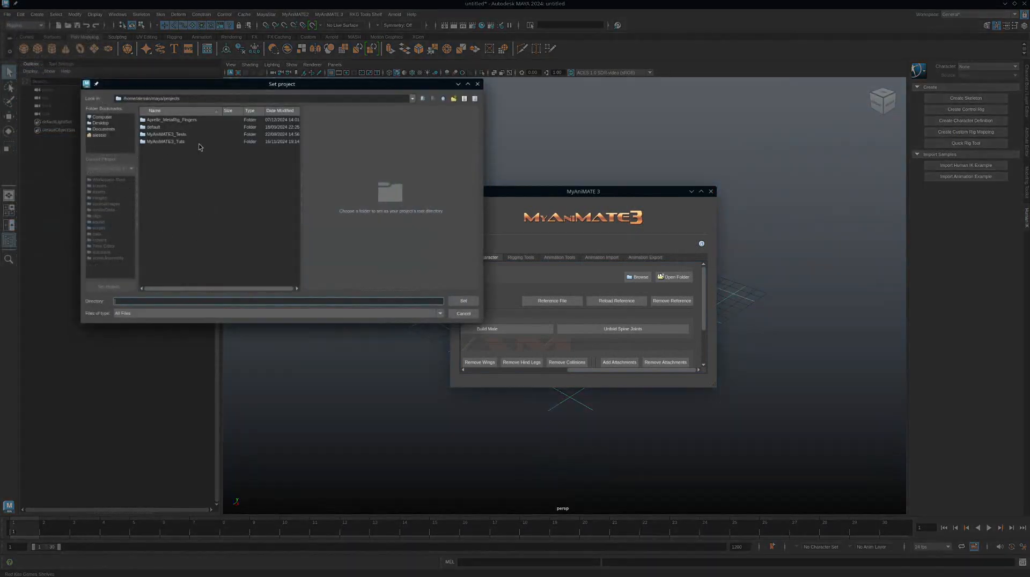
{"action": "left_click", "coordinate": [178, 142]}
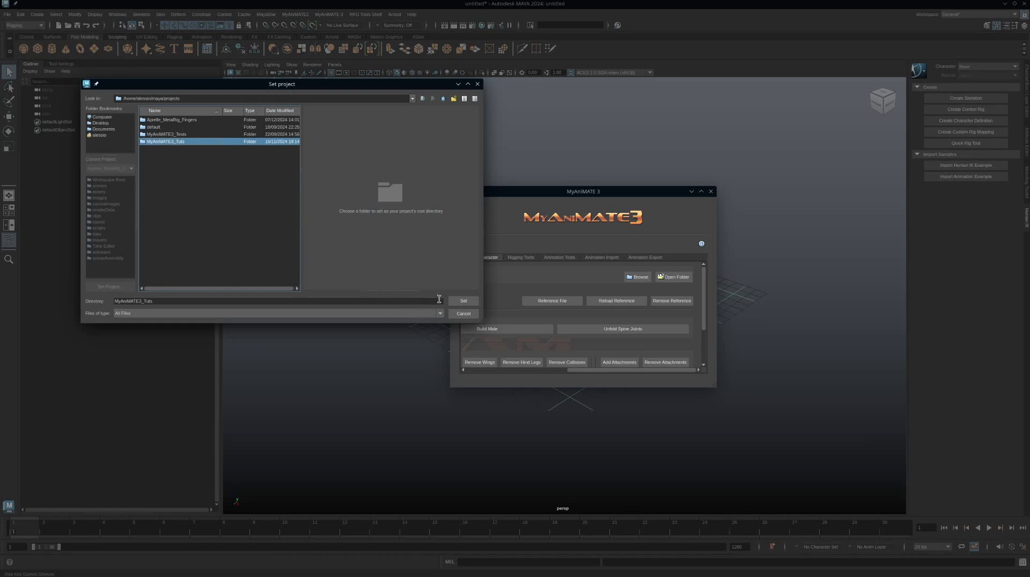
{"action": "left_click", "coordinate": [463, 301]}
Step: Reference the scene file 2_Donkey_Setup_Tut.ma from the project's scenes folder into the empty scene
{"action": "left_click", "coordinate": [637, 276]}
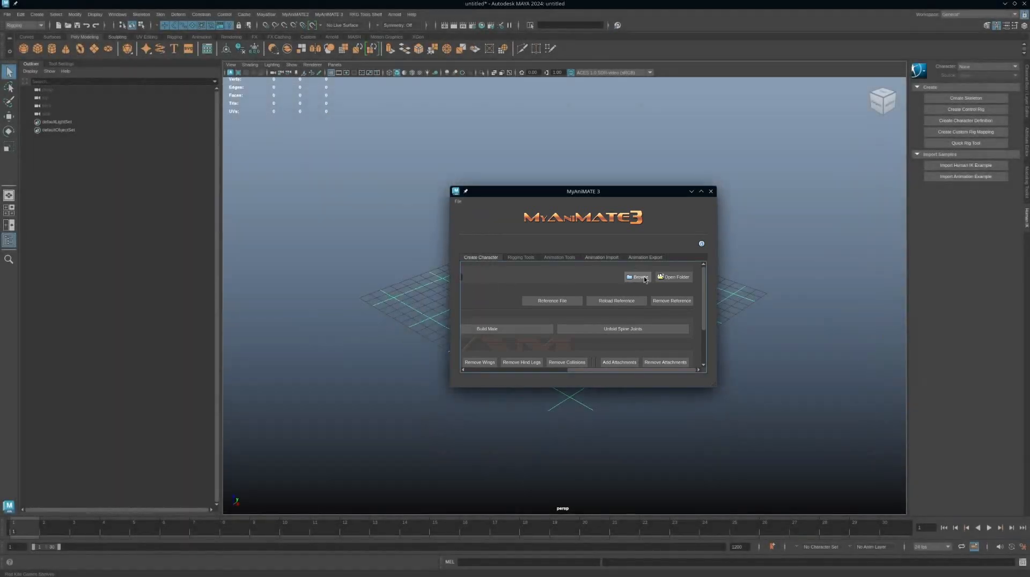
{"action": "double_click", "coordinate": [533, 293]}
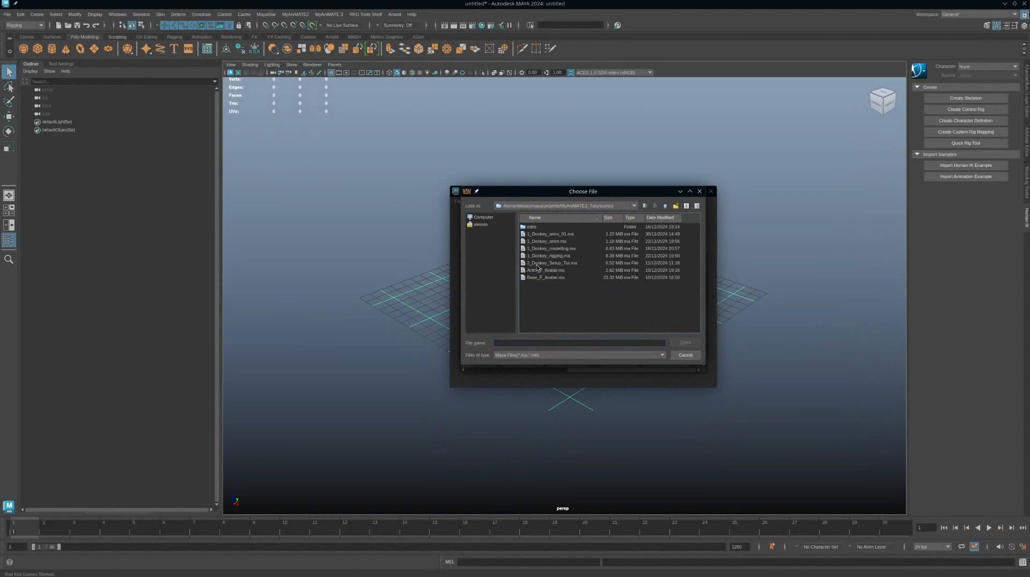
{"action": "left_click", "coordinate": [573, 265]}
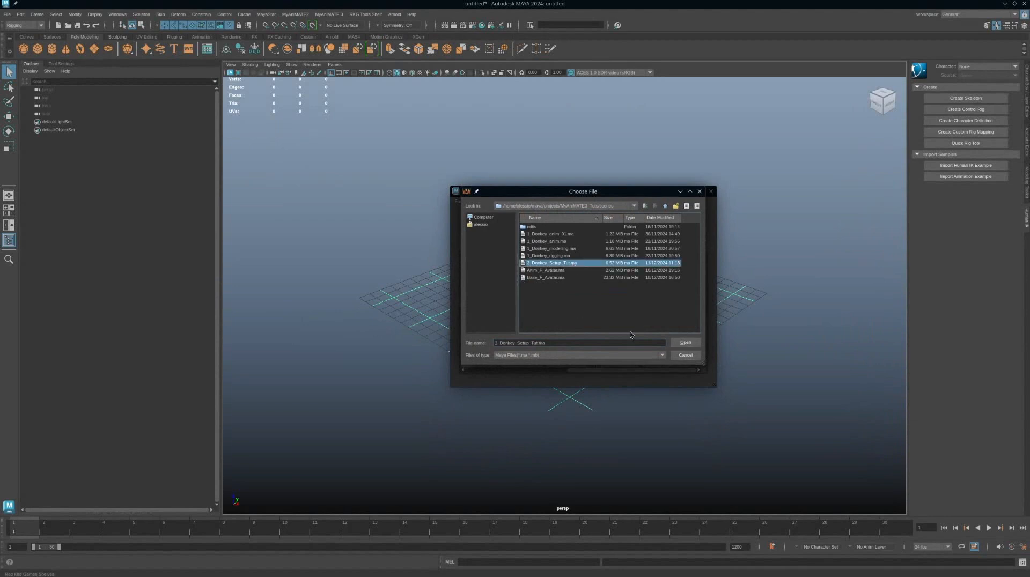
{"action": "left_click", "coordinate": [686, 343]}
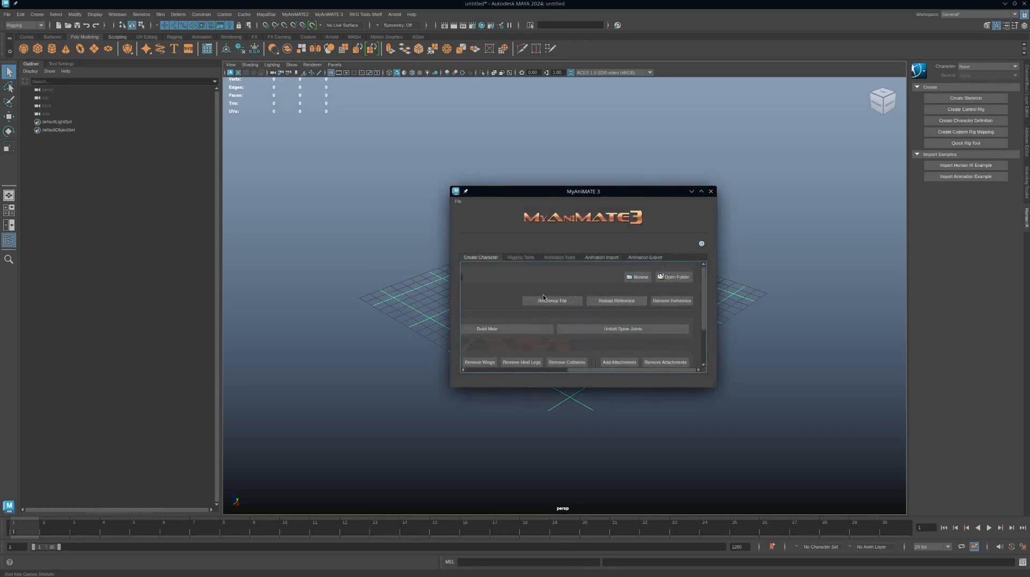
{"action": "left_click", "coordinate": [552, 304]}
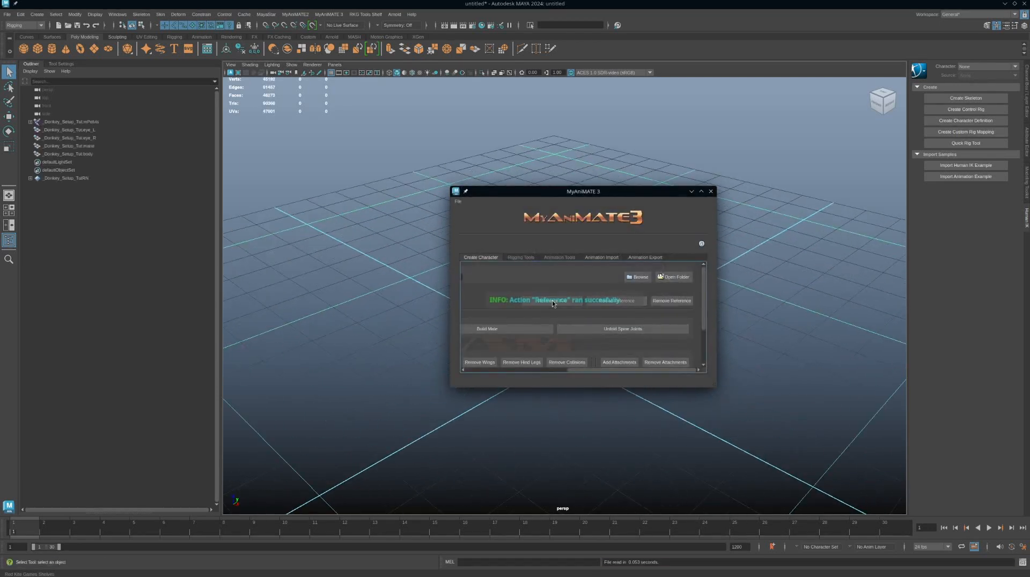
Step: Move the MyAnimate3 window aside and display the donkey with textured shading and joints visible through the mesh
{"action": "left_click_drag", "start_coordinate": [557, 191], "coordinate": [801, 182]}
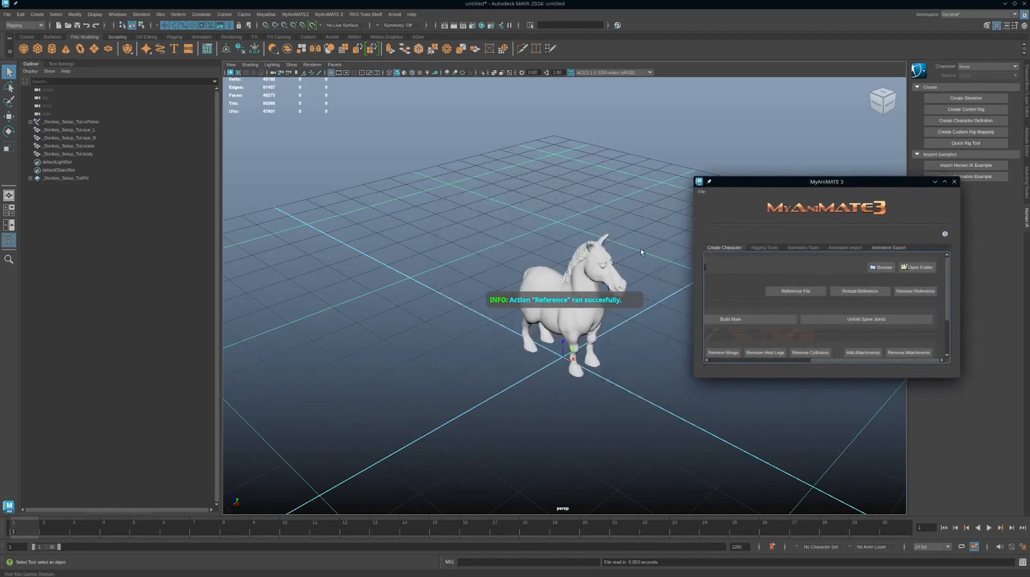
{"action": "left_click_drag", "start_coordinate": [640, 249], "coordinate": [626, 244], "text": "alt"}
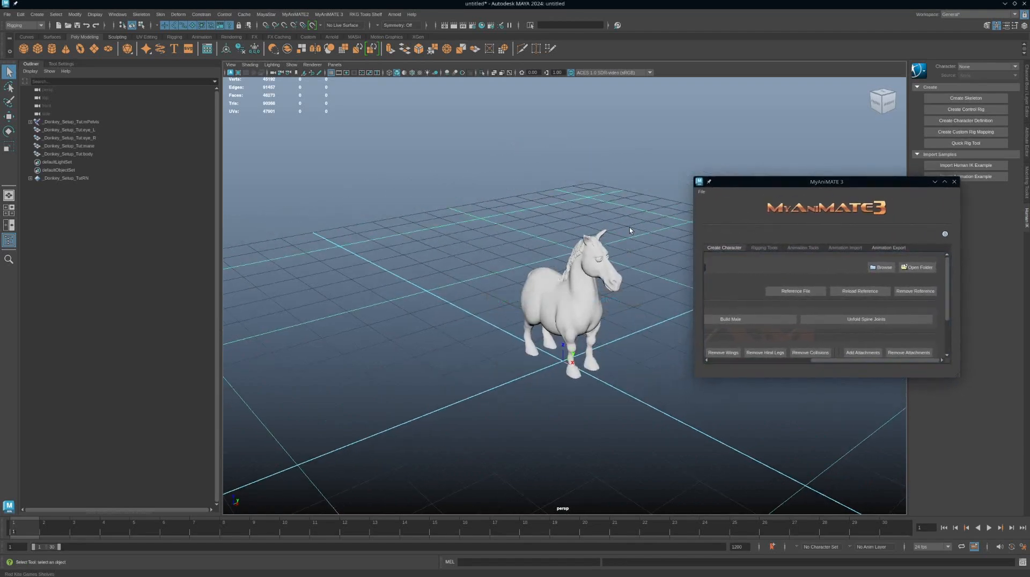
{"action": "key", "text": "6"}
{"action": "left_click_drag", "start_coordinate": [616, 343], "coordinate": [605, 338], "text": "alt"}
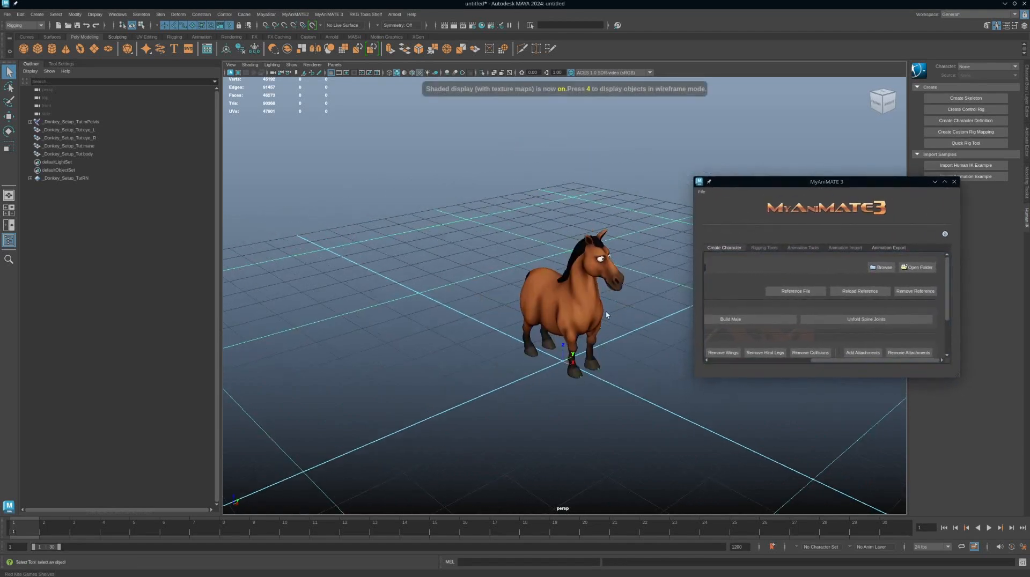
{"action": "left_click", "coordinate": [502, 73]}
Step: Inspect the referenced donkey model and the tool's Create Character options
{"action": "left_click_drag", "start_coordinate": [616, 262], "coordinate": [604, 254], "text": "alt"}
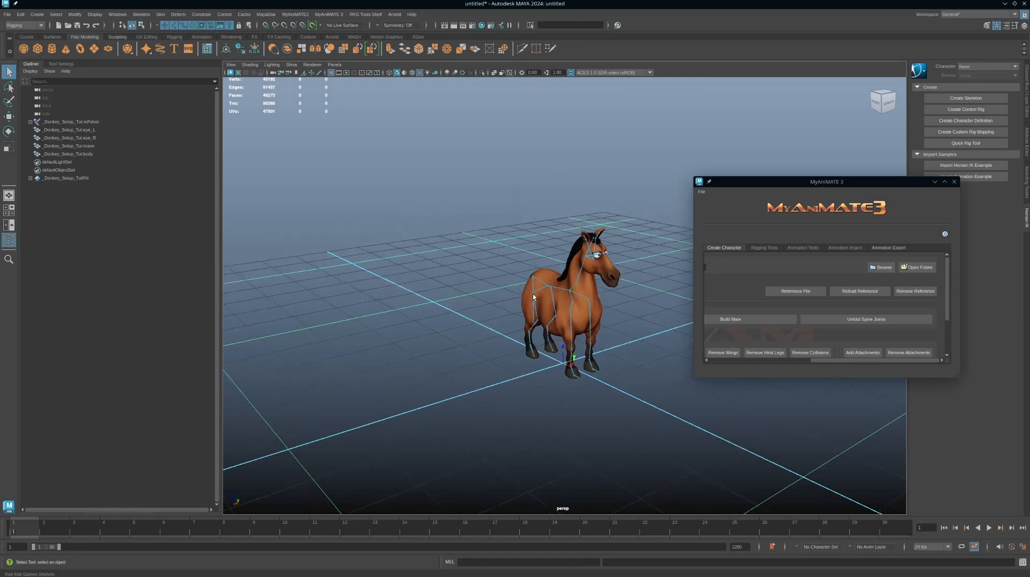
{"action": "right_click_drag", "start_coordinate": [627, 367], "coordinate": [535, 351], "text": "alt"}
{"action": "left_click_drag", "start_coordinate": [535, 351], "coordinate": [547, 352], "text": "alt"}
{"action": "right_click_drag", "start_coordinate": [600, 354], "coordinate": [573, 339], "text": "alt"}
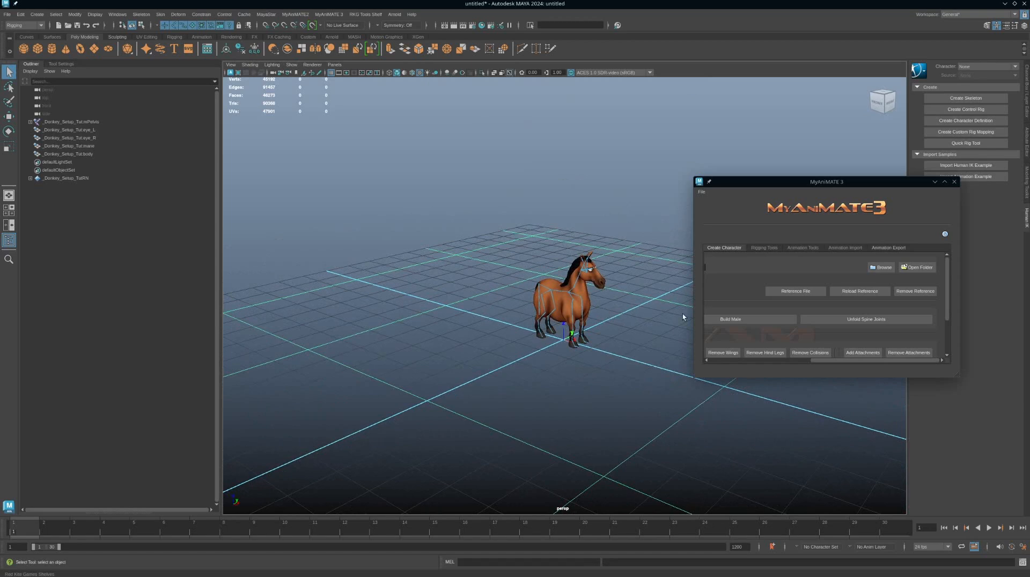
{"action": "scroll", "coordinate": [756, 311], "scroll_direction": "down", "scroll_amount": 2}
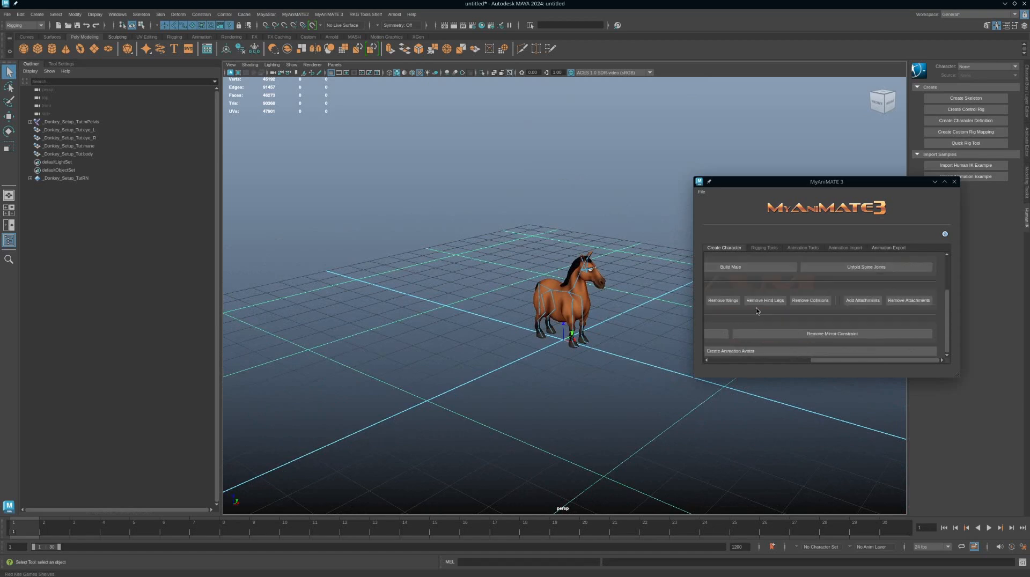
{"action": "scroll", "coordinate": [764, 313], "scroll_direction": "up", "scroll_amount": 2}
{"action": "scroll", "coordinate": [764, 316], "scroll_direction": "down", "scroll_amount": 2}
{"action": "left_click_drag", "start_coordinate": [835, 361], "coordinate": [731, 366]}
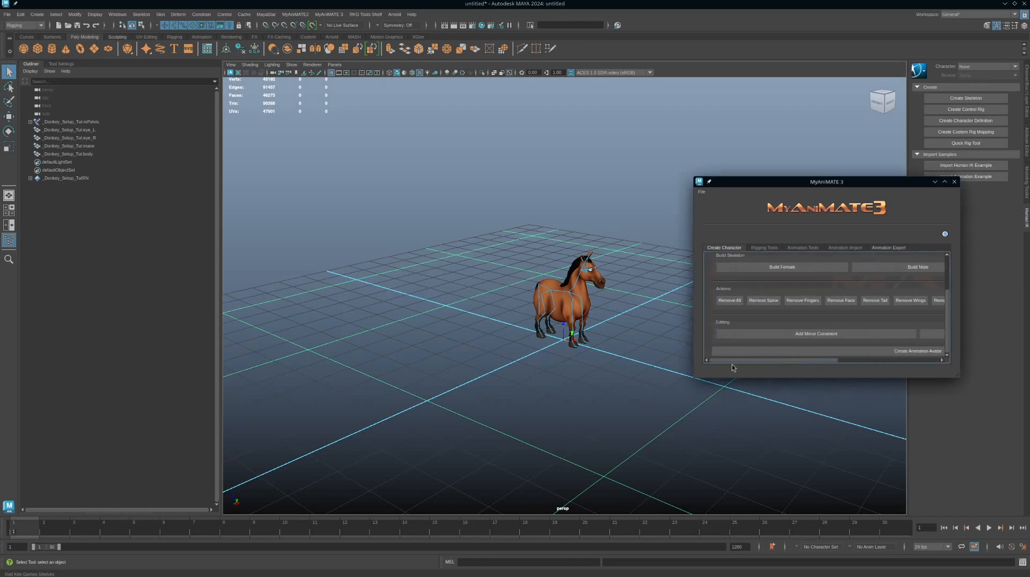
{"action": "right_click_drag", "start_coordinate": [661, 323], "coordinate": [577, 317], "text": "alt"}
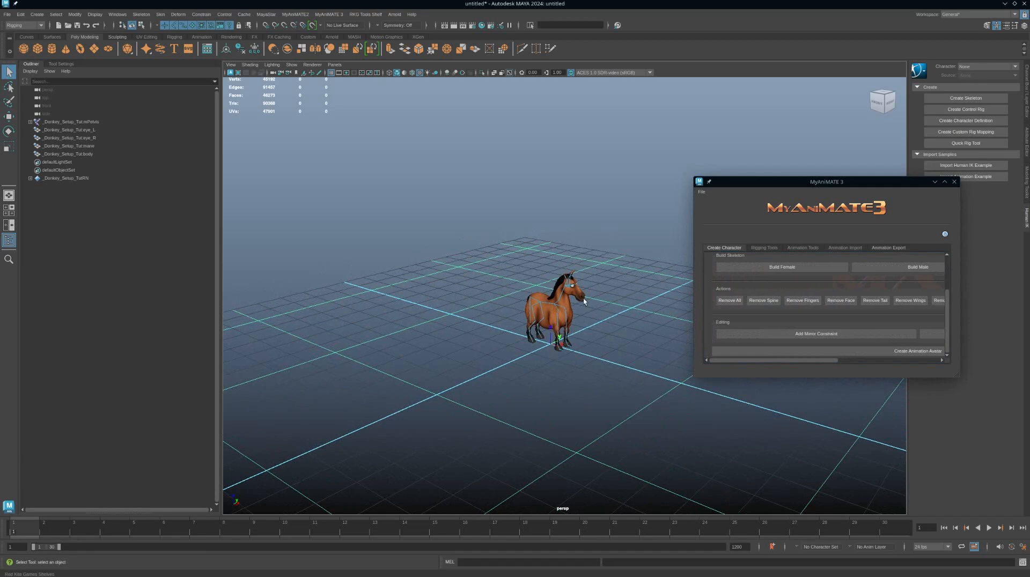
{"action": "left_click_drag", "start_coordinate": [616, 326], "coordinate": [615, 324], "text": "alt"}
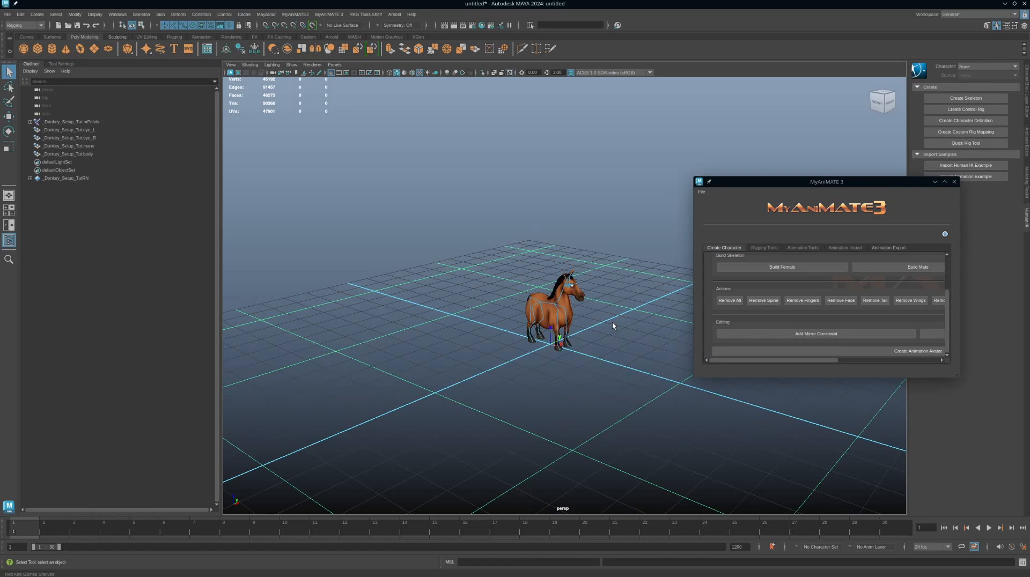
Step: Save the scene as 2_Donkey_Anim_Tut.ma in the scenes folder
{"action": "key", "text": "ctrl+s"}
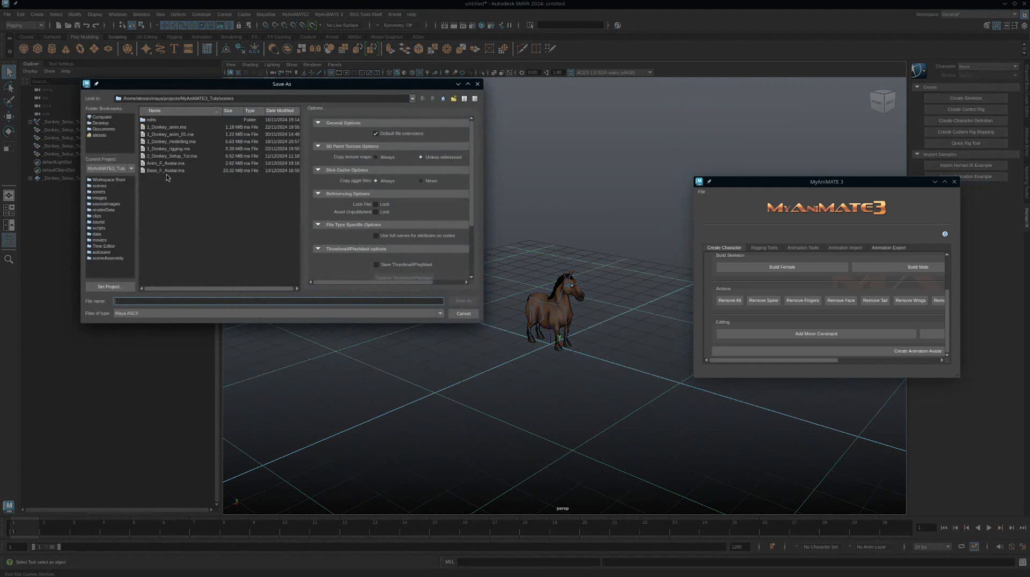
{"action": "left_click", "coordinate": [171, 156]}
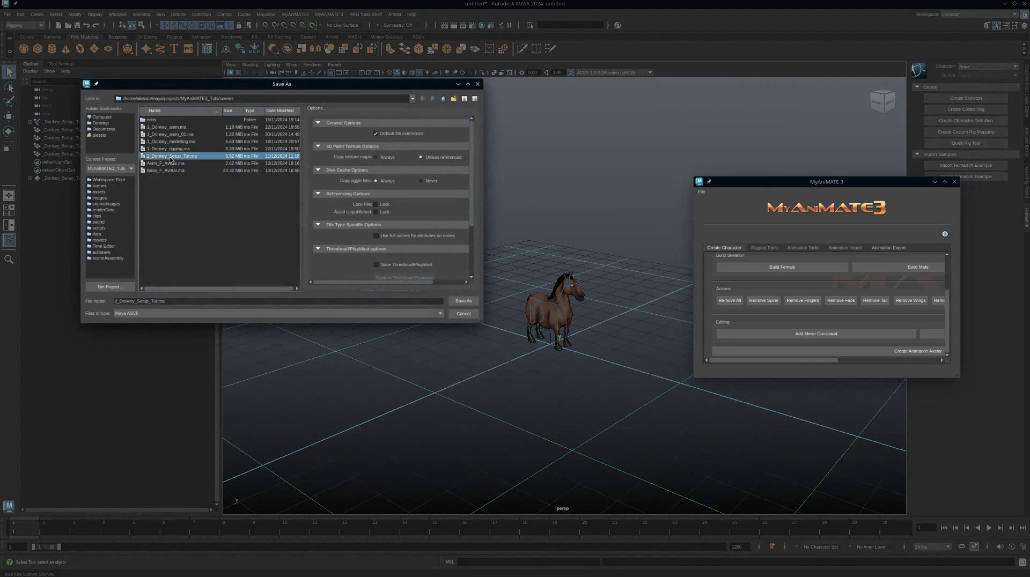
{"action": "left_click", "coordinate": [139, 302]}
{"action": "left_click_drag", "start_coordinate": [137, 302], "coordinate": [149, 302]}
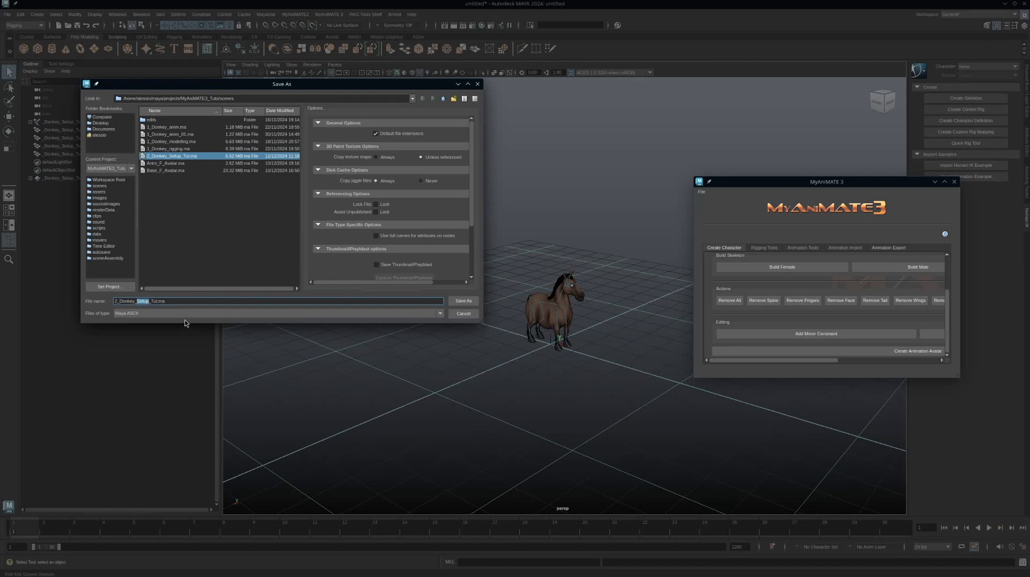
{"action": "type", "text": "Anim"}
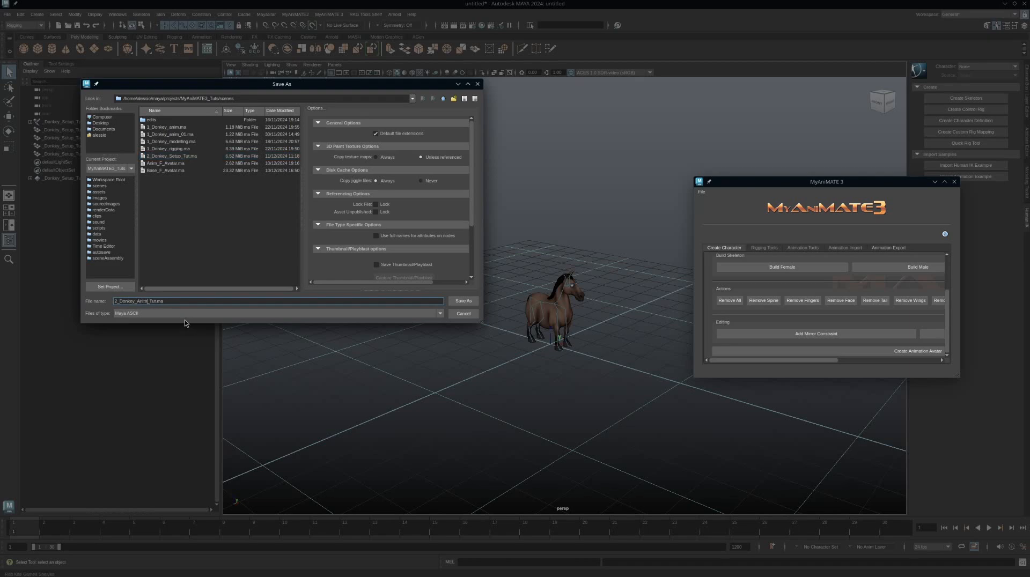
{"action": "key", "text": "Return"}
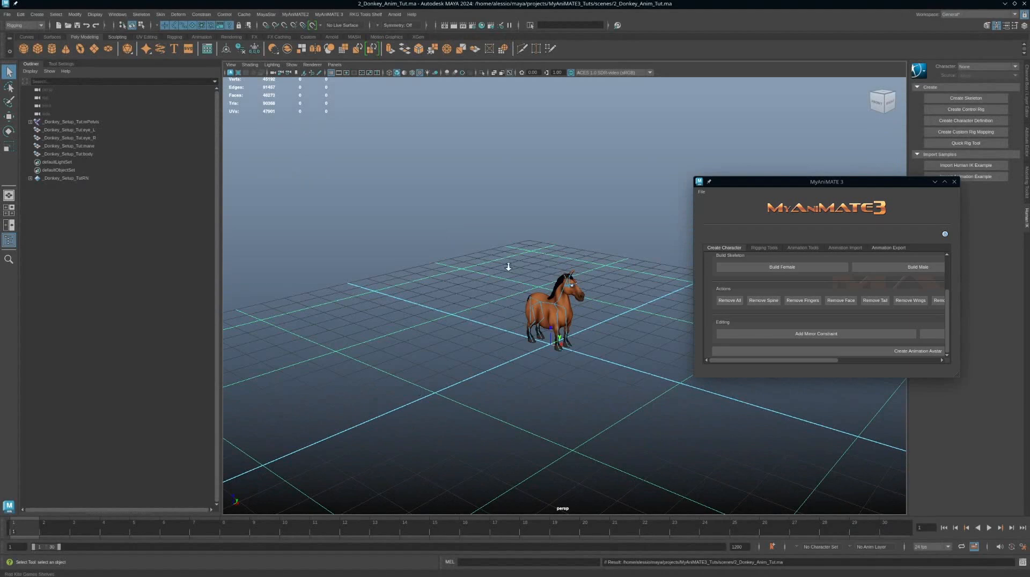
Step: Create the animation avatar from the donkey's skeleton
{"action": "scroll", "coordinate": [606, 321], "scroll_direction": "up", "scroll_amount": 6}
{"action": "scroll", "coordinate": [552, 313], "scroll_direction": "down", "scroll_amount": 2}
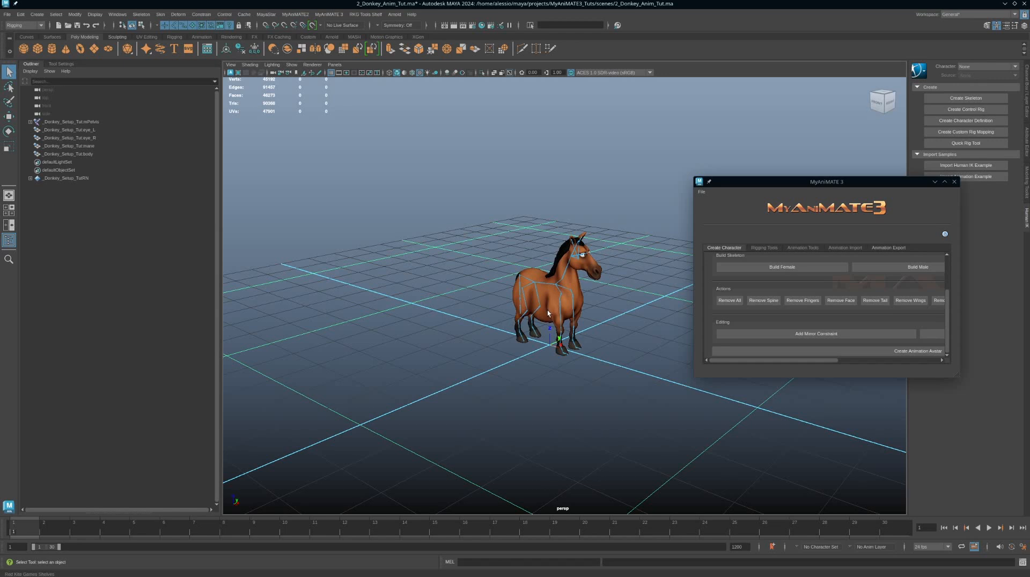
{"action": "scroll", "coordinate": [598, 338], "scroll_direction": "down", "scroll_amount": 3}
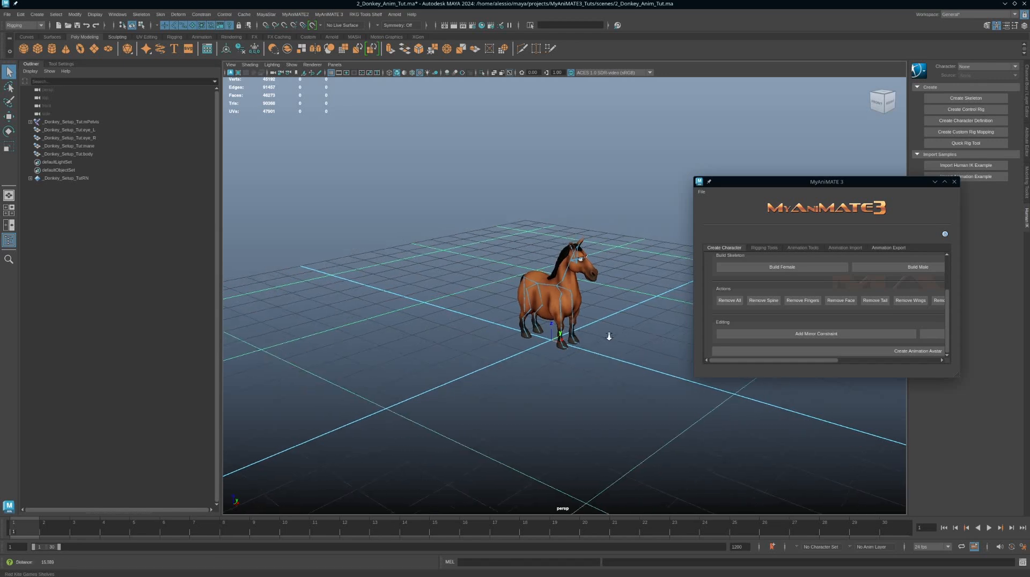
{"action": "mouse_move", "coordinate": [593, 334]}
{"action": "left_mouse_down", "text": "alt"}
{"action": "mouse_move", "coordinate": [605, 329]}
{"action": "mouse_move", "coordinate": [599, 322]}
{"action": "left_mouse_up", "text": "alt"}
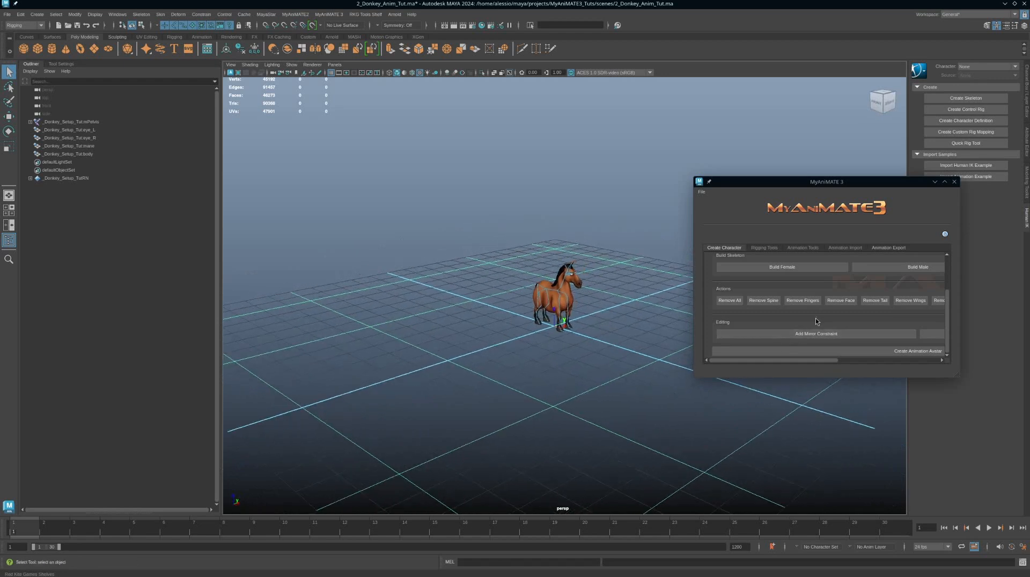
{"action": "left_click", "coordinate": [864, 352]}
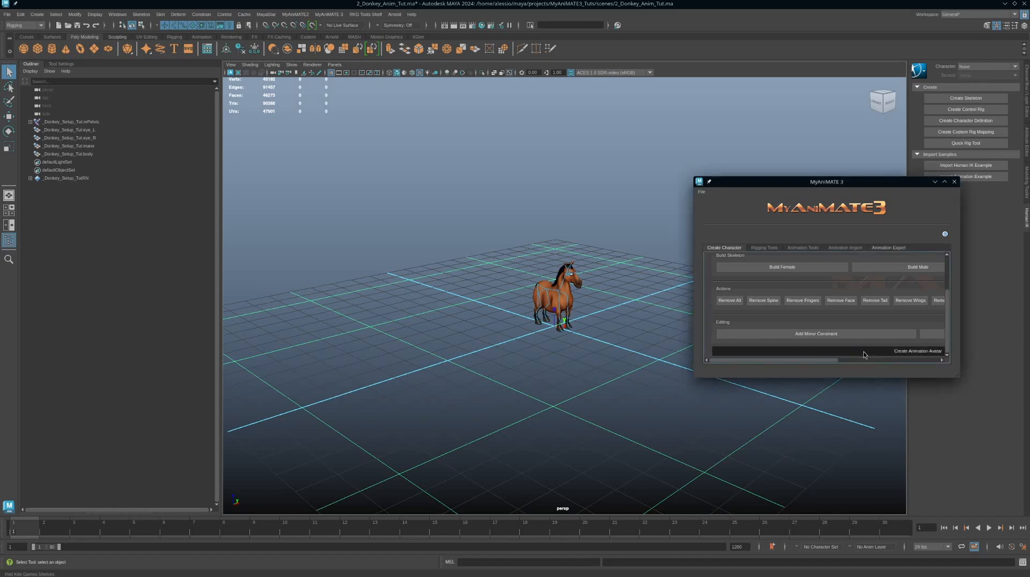
Step: Examine the built avatar skeleton and its leg joints
{"action": "left_click", "coordinate": [497, 285]}
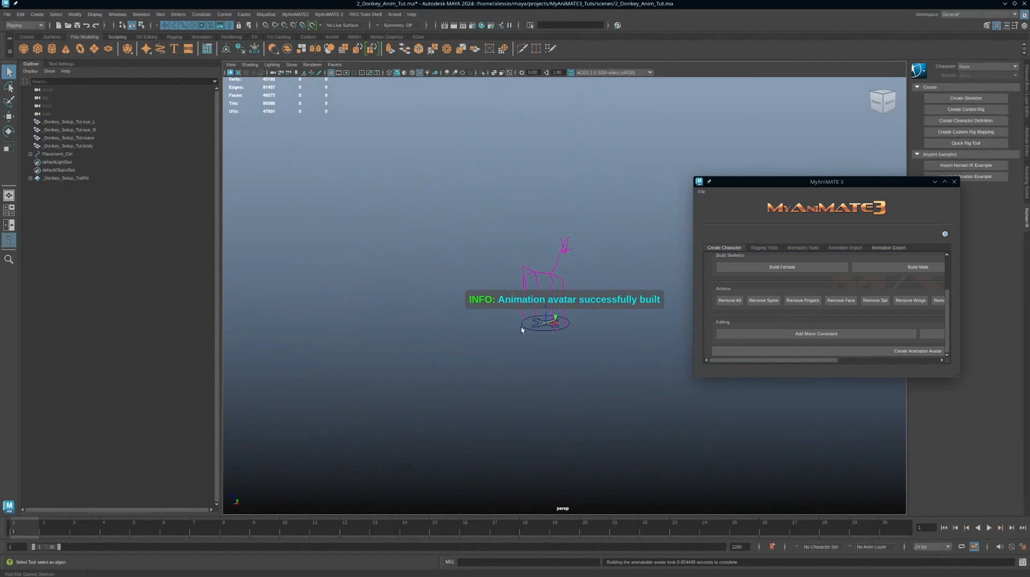
{"action": "right_click_drag", "start_coordinate": [520, 327], "coordinate": [608, 358], "text": "alt"}
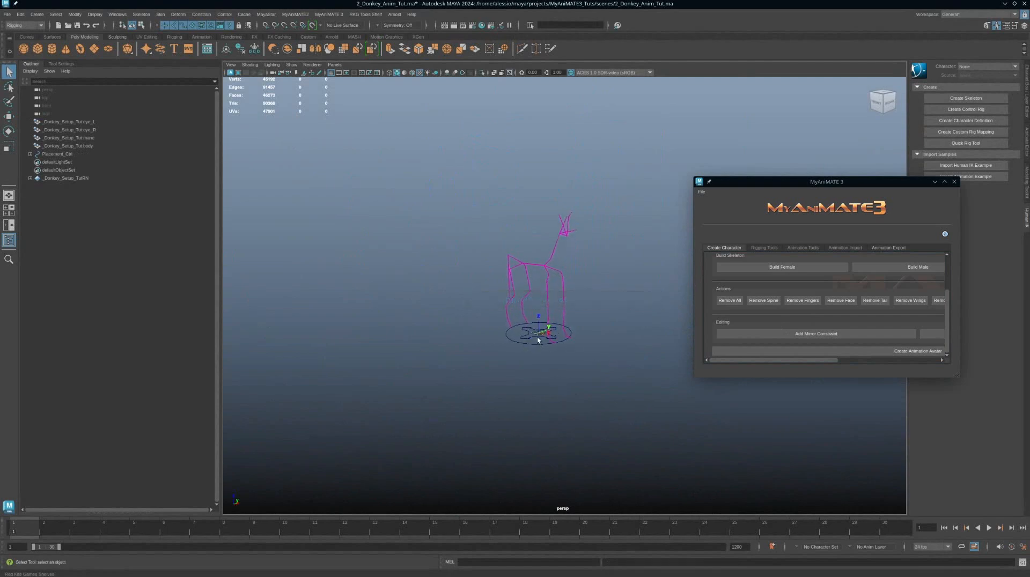
{"action": "right_click_drag", "start_coordinate": [518, 290], "coordinate": [752, 403], "text": "alt"}
{"action": "mouse_move", "coordinate": [539, 324]}
{"action": "left_mouse_down", "text": "alt"}
{"action": "mouse_move", "coordinate": [527, 318]}
{"action": "mouse_move", "coordinate": [542, 318]}
{"action": "left_mouse_up", "text": "alt"}
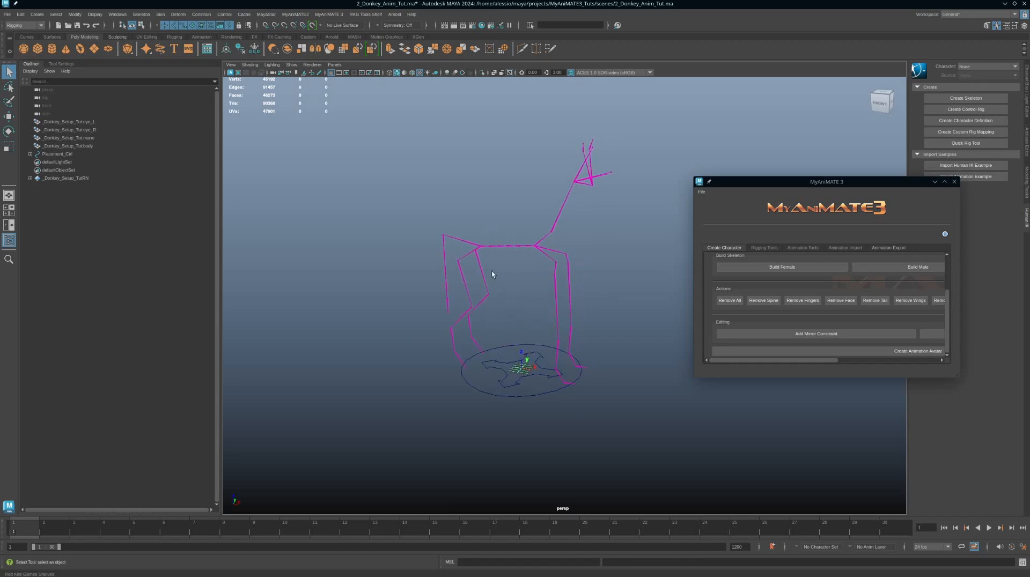
{"action": "left_click", "coordinate": [464, 284]}
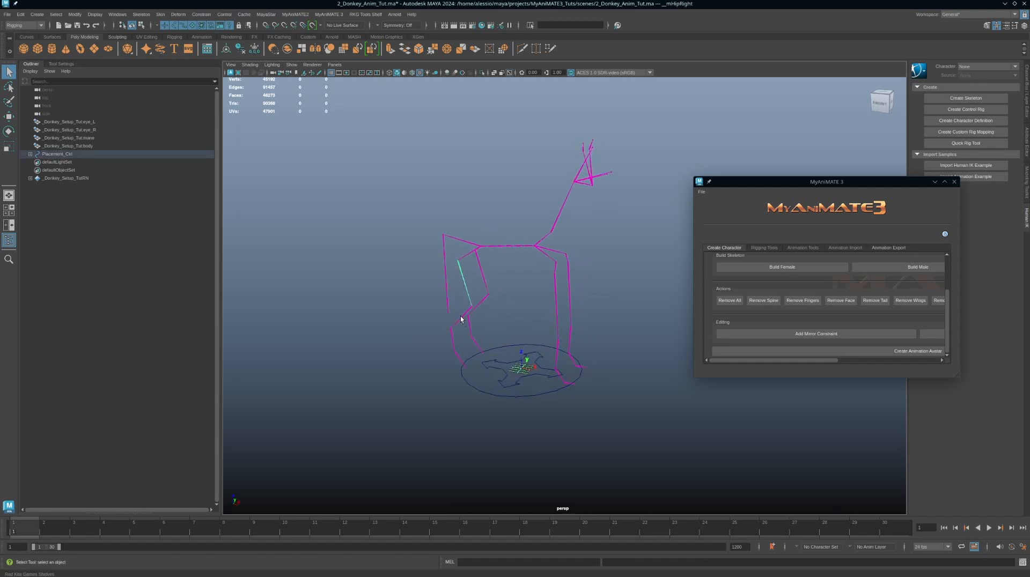
{"action": "left_click", "coordinate": [461, 318]}
{"action": "left_click", "coordinate": [469, 326]}
{"action": "left_click", "coordinate": [483, 300]}
{"action": "left_click_drag", "start_coordinate": [535, 384], "coordinate": [551, 316], "text": "alt"}
Step: Open the MyAnimate3 Rigging Tools section
{"action": "left_click", "coordinate": [767, 248]}
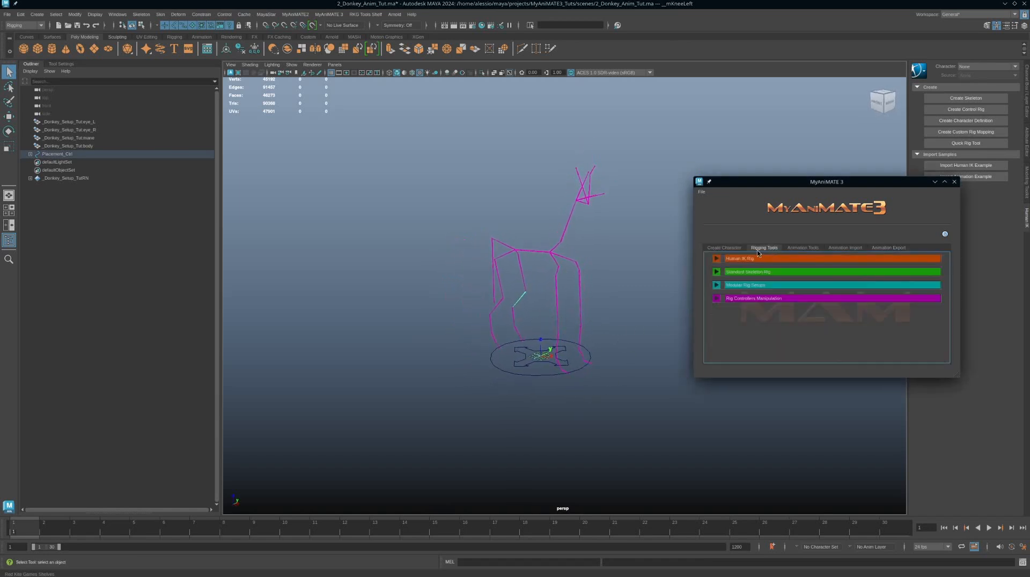
Step: Expand the Modular Rig Groups options and select the right front shoulder joint of the donkey skeleton
{"action": "left_click", "coordinate": [717, 285]}
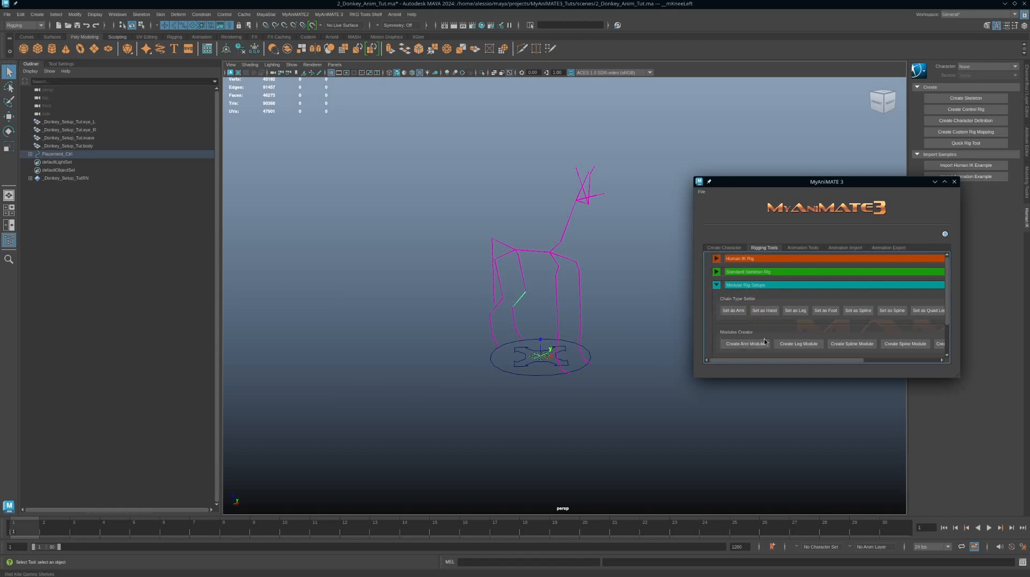
{"action": "left_click", "coordinate": [536, 323]}
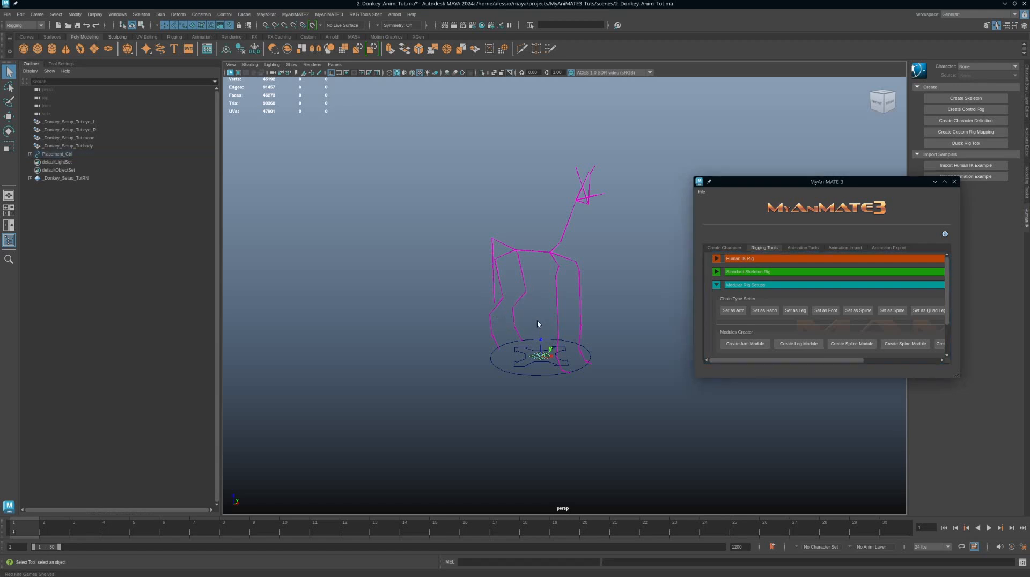
{"action": "middle_click_drag", "start_coordinate": [540, 324], "coordinate": [573, 341], "text": "alt"}
{"action": "right_click_drag", "start_coordinate": [547, 318], "coordinate": [643, 365], "text": "alt"}
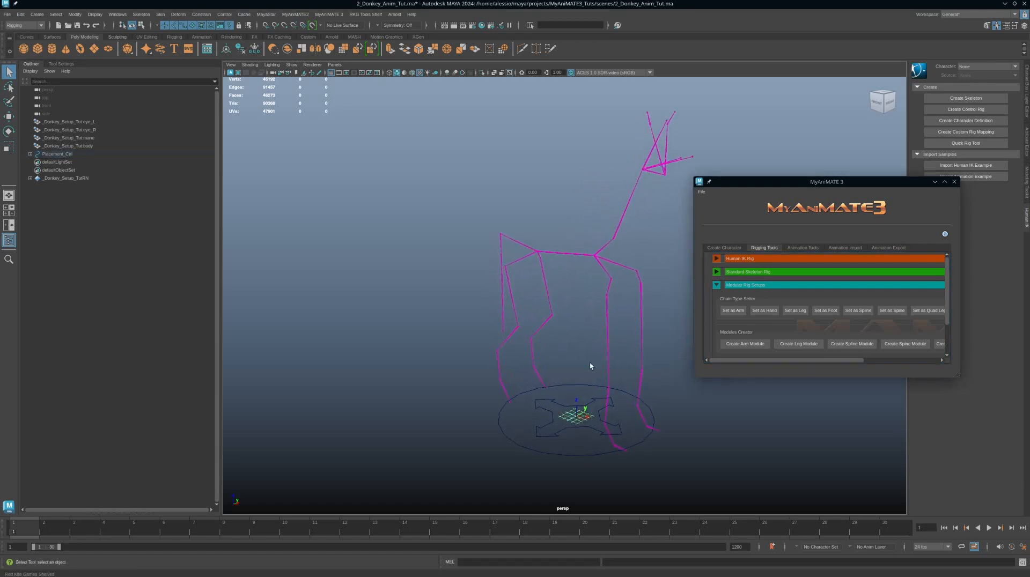
{"action": "middle_click_drag", "start_coordinate": [568, 320], "coordinate": [574, 292], "text": "alt"}
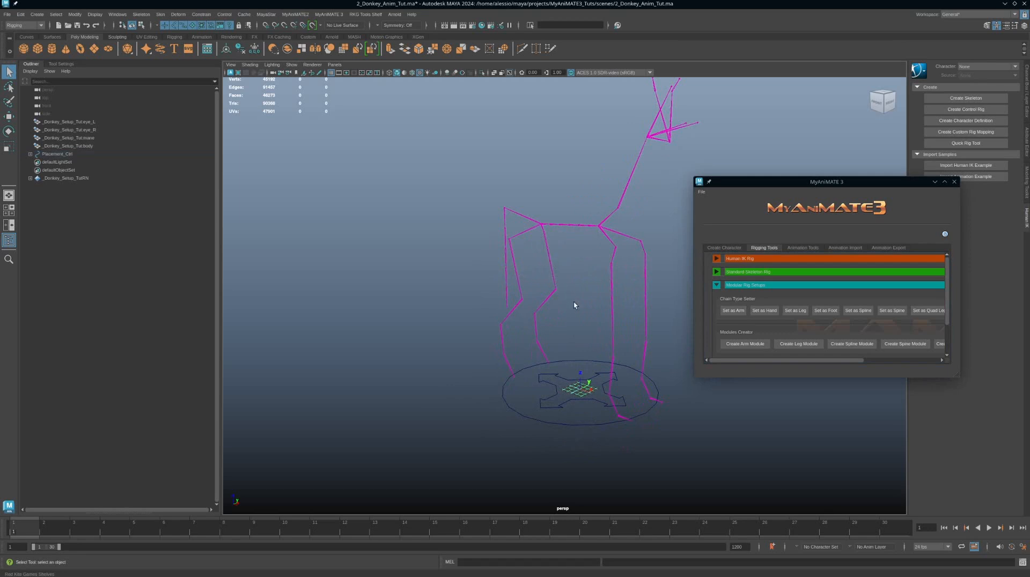
{"action": "right_click_drag", "start_coordinate": [575, 323], "coordinate": [573, 321], "text": "alt"}
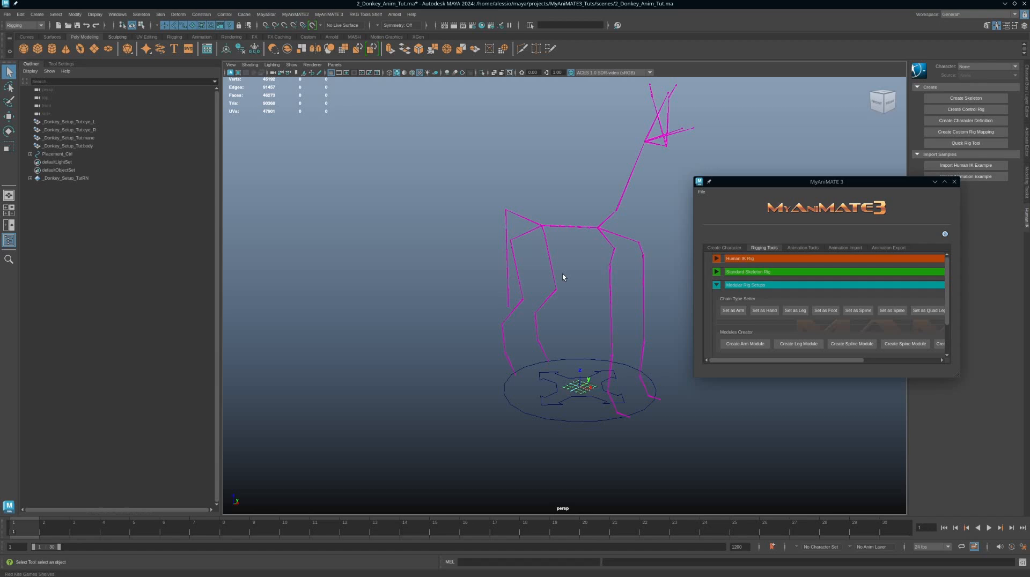
{"action": "left_click_drag", "start_coordinate": [563, 278], "coordinate": [623, 284], "text": "alt"}
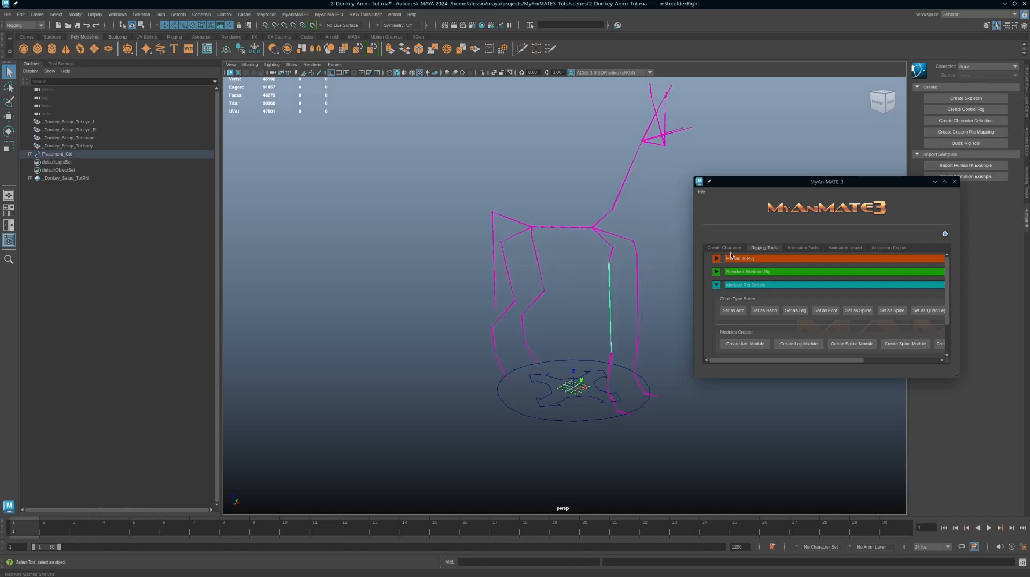
Step: Open the Attribute Editor and inspect the right shoulder joint's Chain Type under Extra Attributes
{"action": "left_click", "coordinate": [1027, 87]}
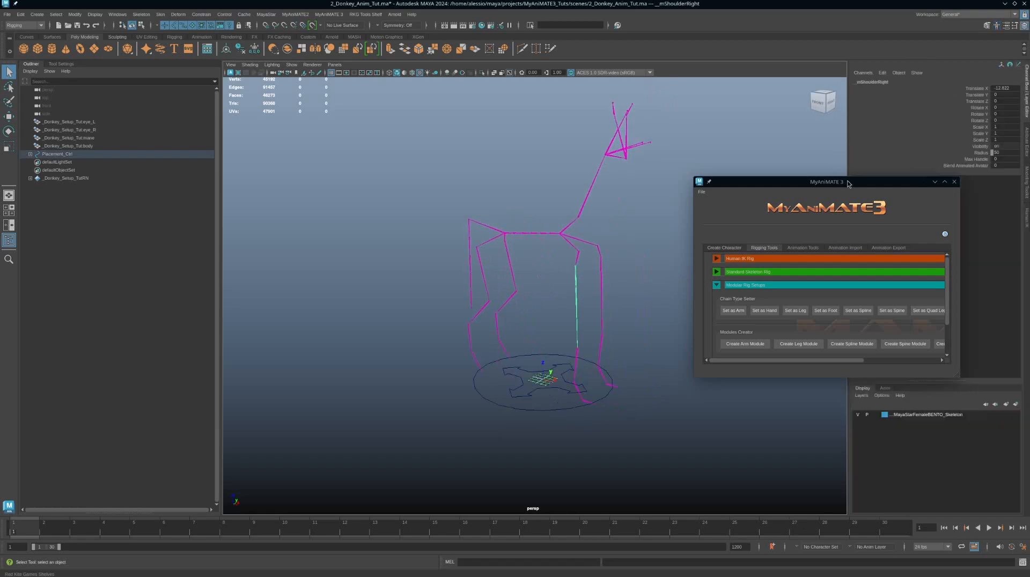
{"action": "left_click_drag", "start_coordinate": [853, 185], "coordinate": [750, 175]}
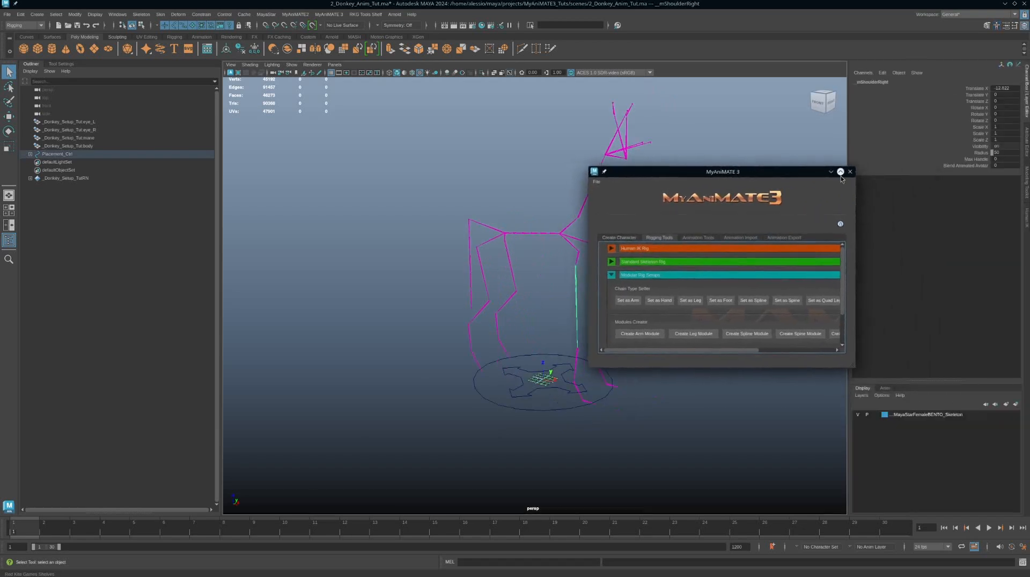
{"action": "left_click", "coordinate": [1027, 144]}
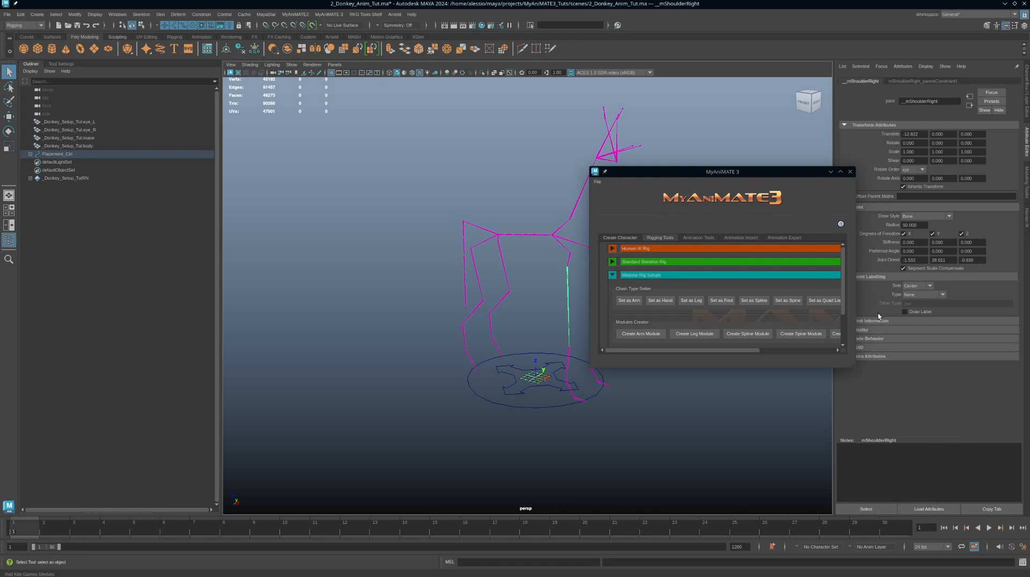
{"action": "left_click", "coordinate": [868, 356]}
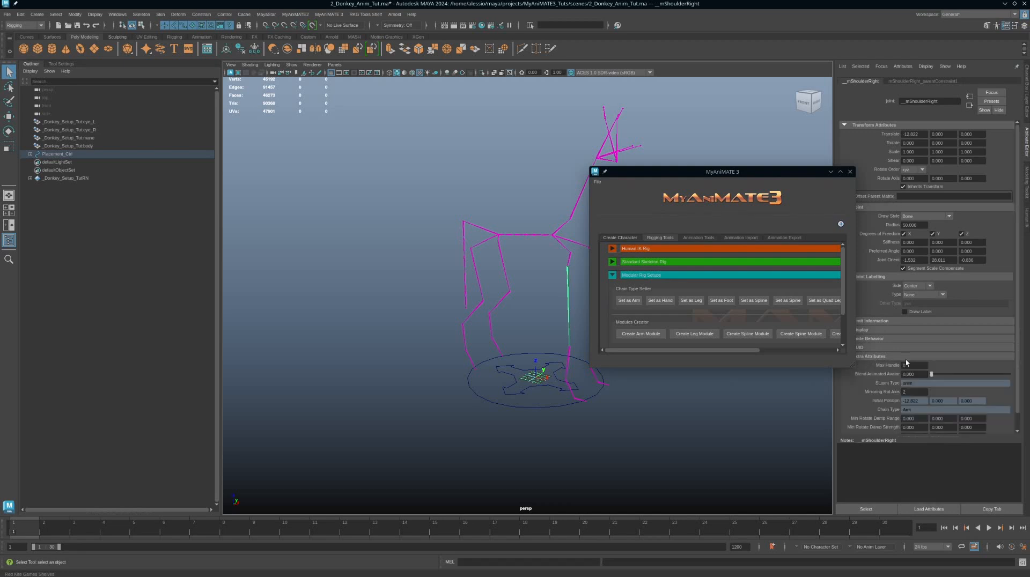
{"action": "double_click", "coordinate": [906, 410]}
{"action": "middle_click_drag", "start_coordinate": [605, 406], "coordinate": [564, 406], "text": "alt"}
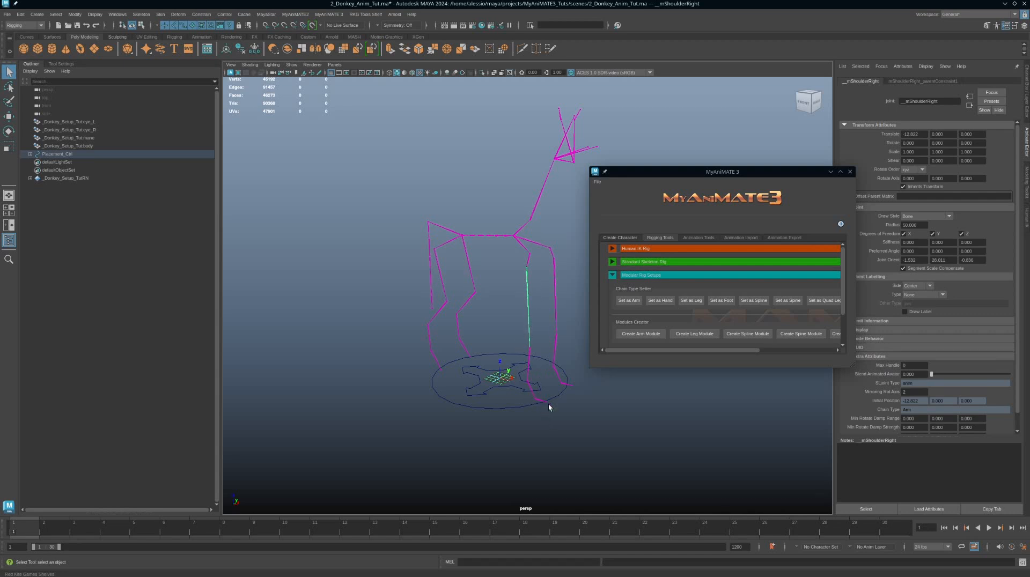
Step: Compare the Chain Type attribute of the left hip joint with the right shoulder joint
{"action": "middle_click_drag", "start_coordinate": [503, 315], "coordinate": [520, 322], "text": "alt"}
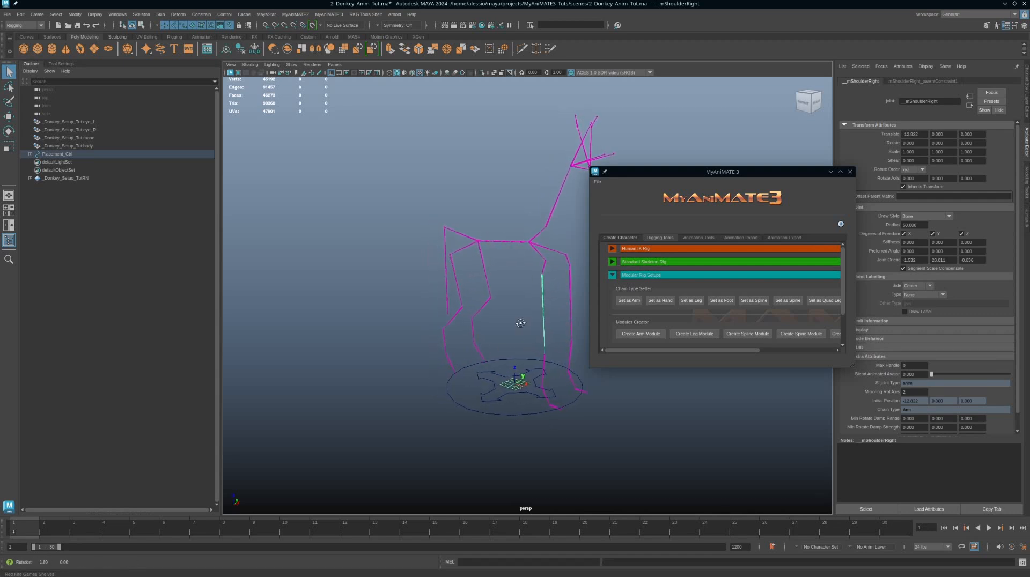
{"action": "left_click_drag", "start_coordinate": [498, 257], "coordinate": [482, 277]}
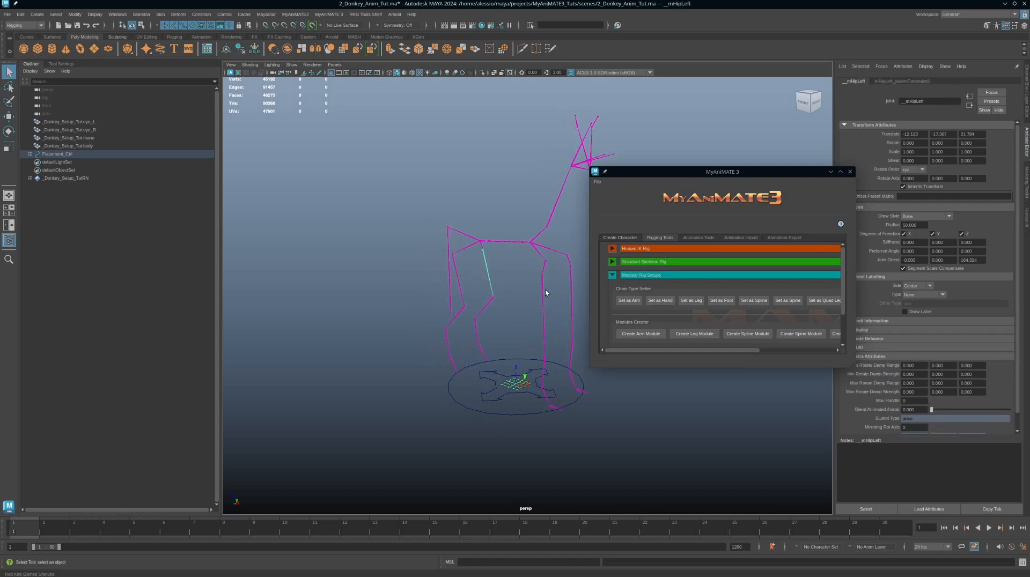
{"action": "scroll", "coordinate": [896, 423], "scroll_direction": "down", "scroll_amount": 1}
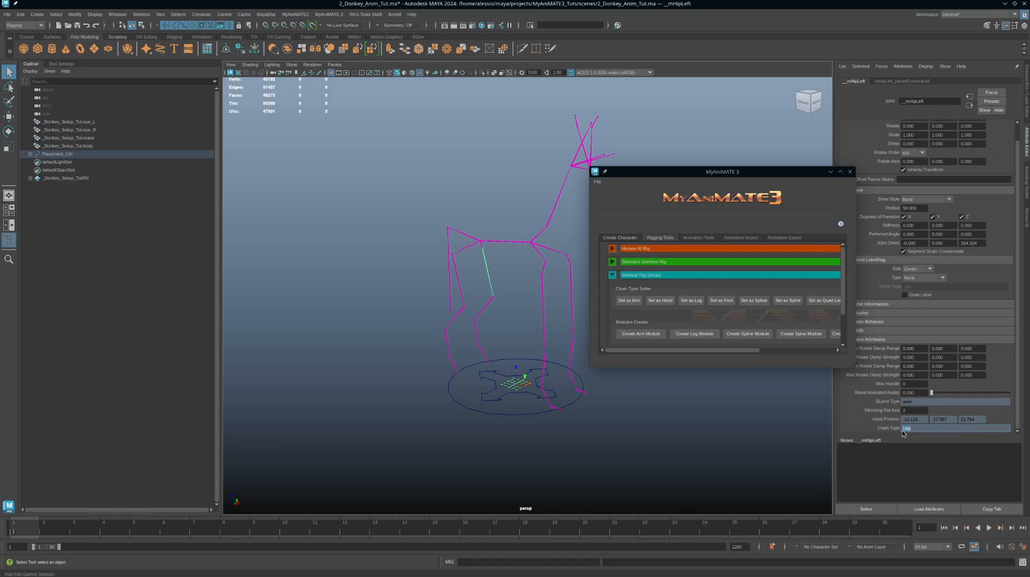
{"action": "middle_click_drag", "start_coordinate": [494, 306], "coordinate": [507, 308], "text": "alt"}
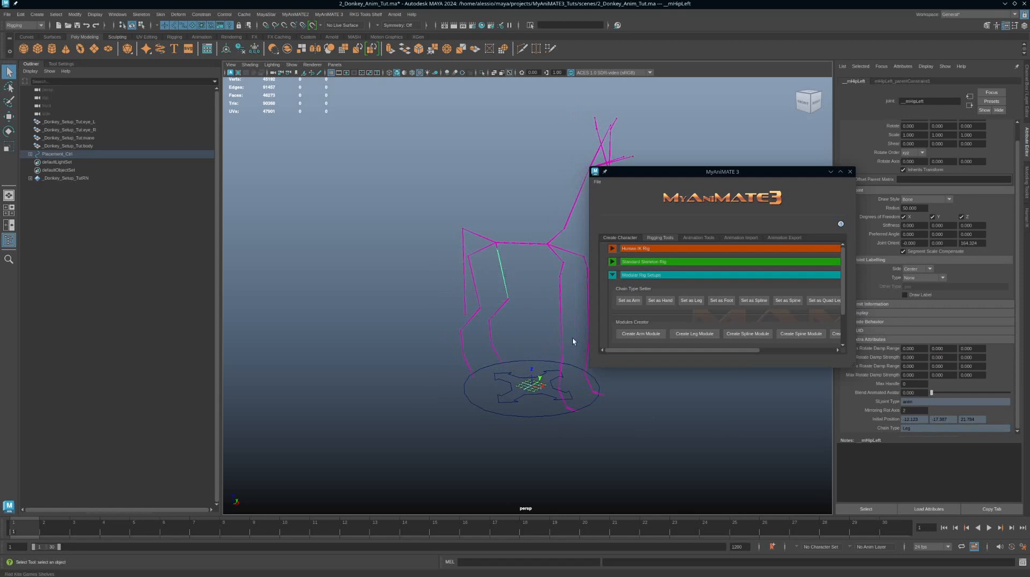
{"action": "left_click_drag", "start_coordinate": [573, 342], "coordinate": [529, 307], "text": "alt"}
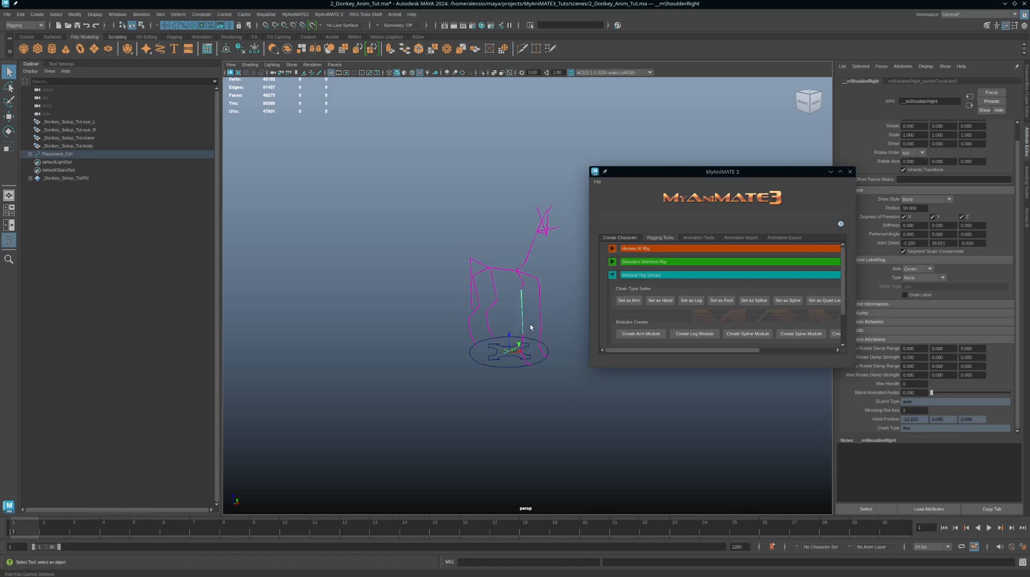
{"action": "key", "text": "f"}
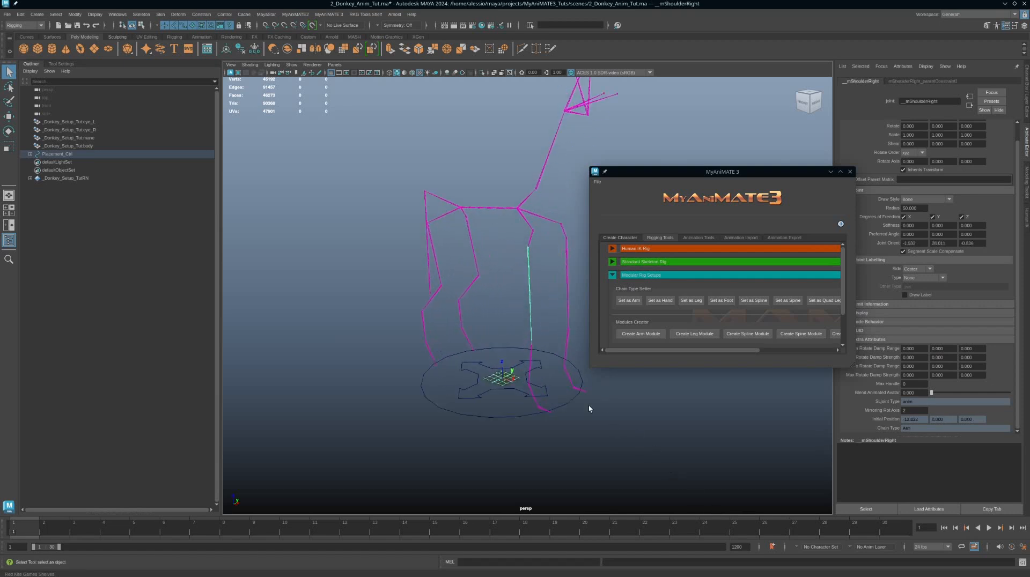
Step: Select the right front leg's elbow and wrist joints and set them as a Leg chain
{"action": "left_click", "coordinate": [529, 357]}
{"action": "left_click", "coordinate": [534, 399]}
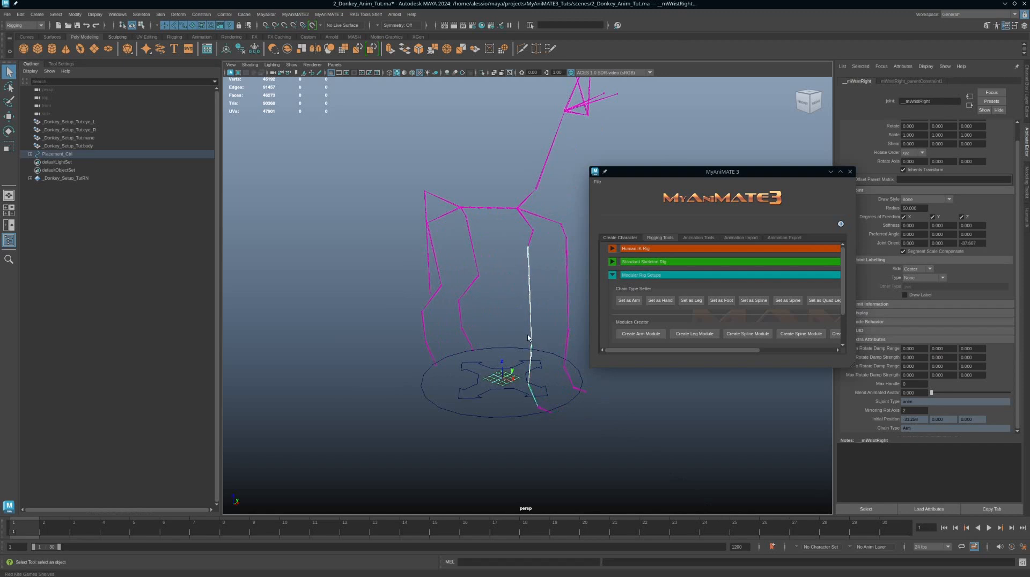
{"action": "left_click", "coordinate": [691, 301]}
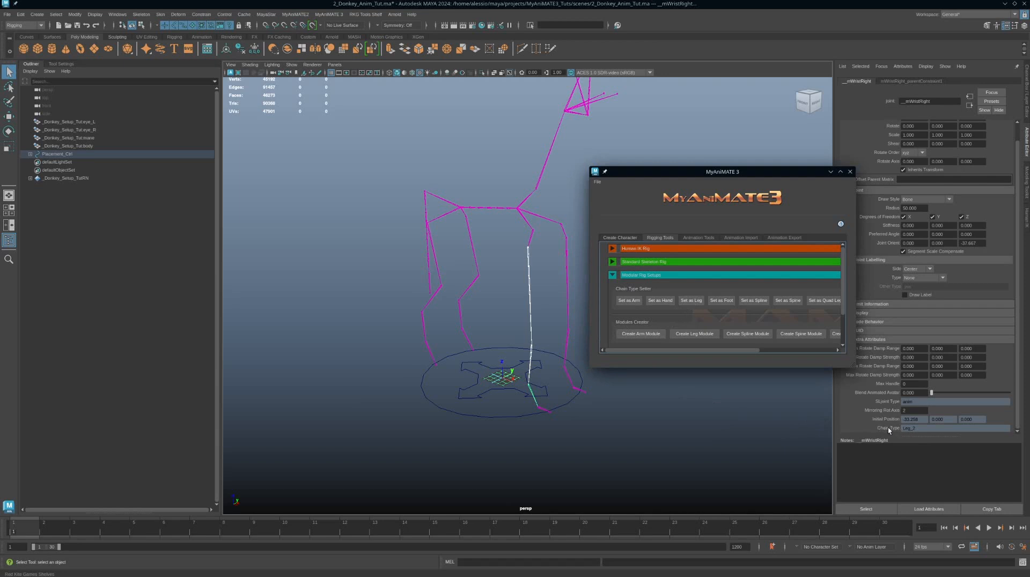
Step: Select the left front leg's elbow and wrist joints and set them as a Leg chain
{"action": "left_click", "coordinate": [567, 322]}
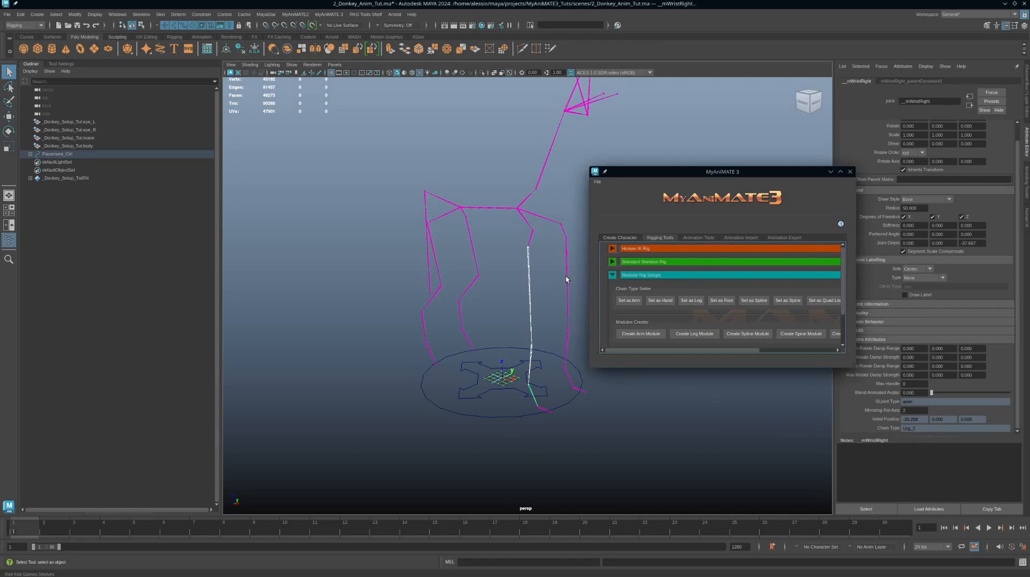
{"action": "left_click", "coordinate": [568, 337], "text": "shift"}
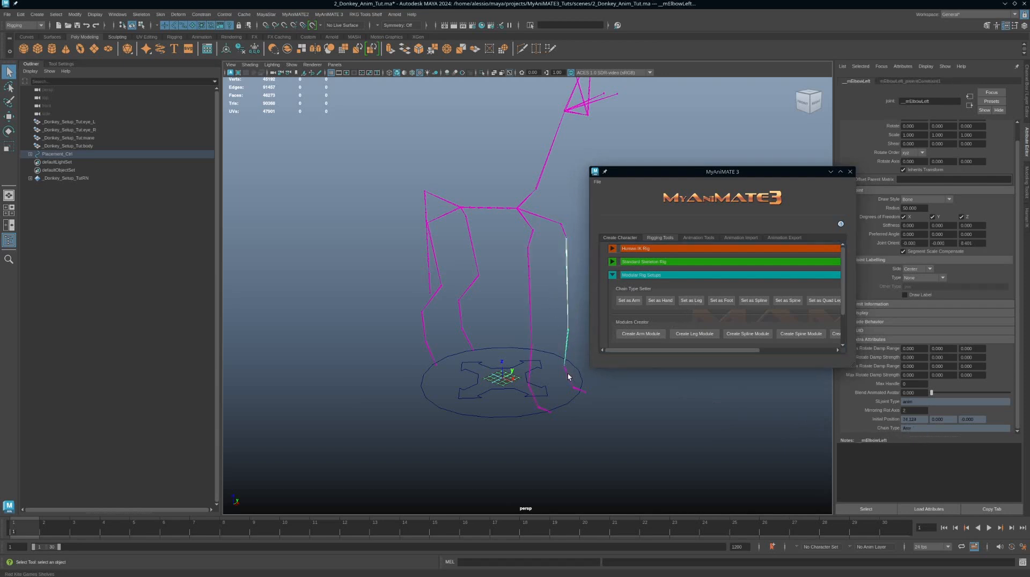
{"action": "left_click", "coordinate": [568, 376], "text": "shift"}
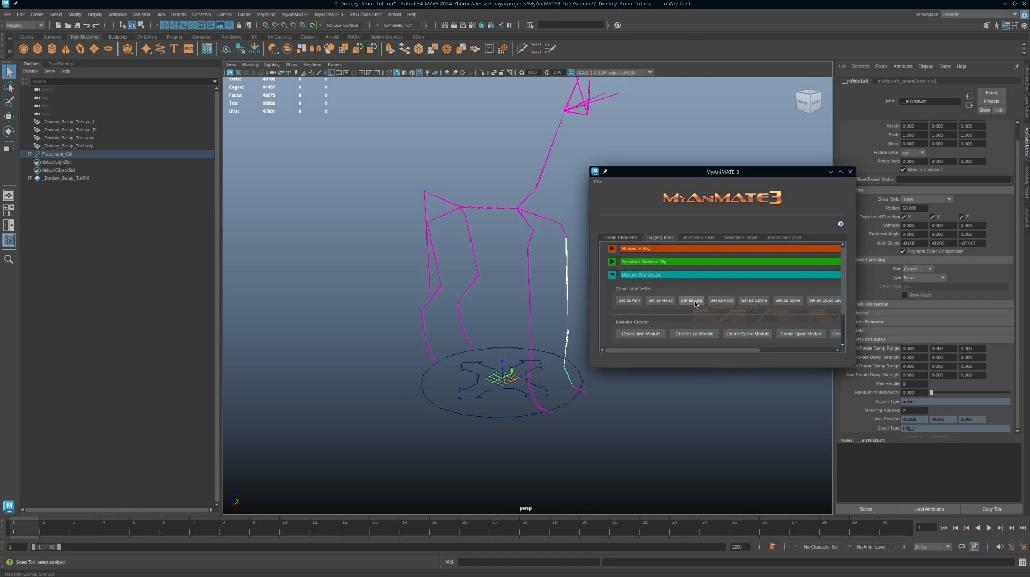
{"action": "left_click", "coordinate": [690, 301]}
Step: Inspect the Chain Type of the front wrist and hand middle joints on both front legs
{"action": "scroll", "coordinate": [574, 396], "scroll_direction": "up", "scroll_amount": 3}
{"action": "scroll", "coordinate": [584, 397], "scroll_direction": "up", "scroll_amount": 3}
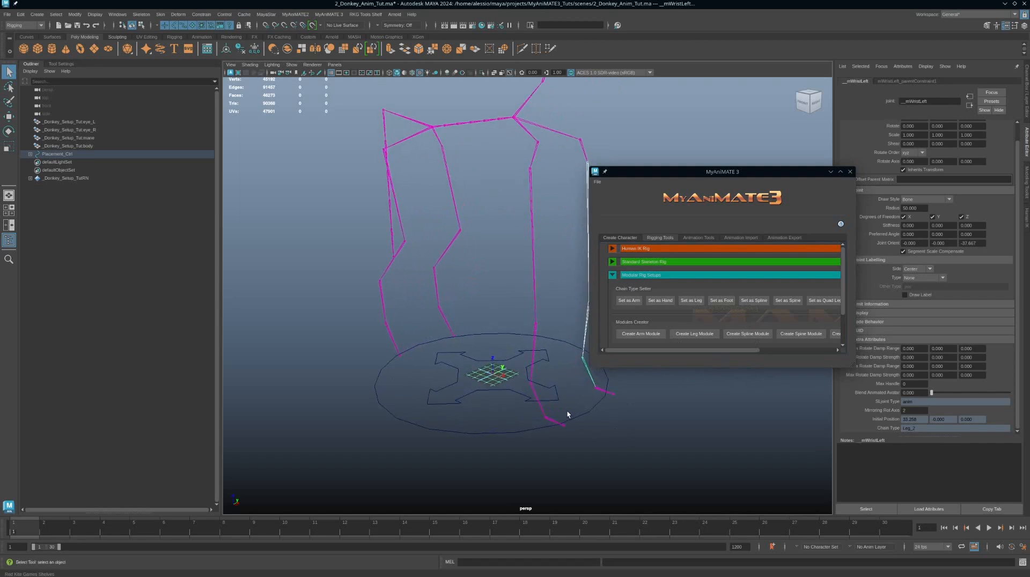
{"action": "left_click", "coordinate": [541, 403]}
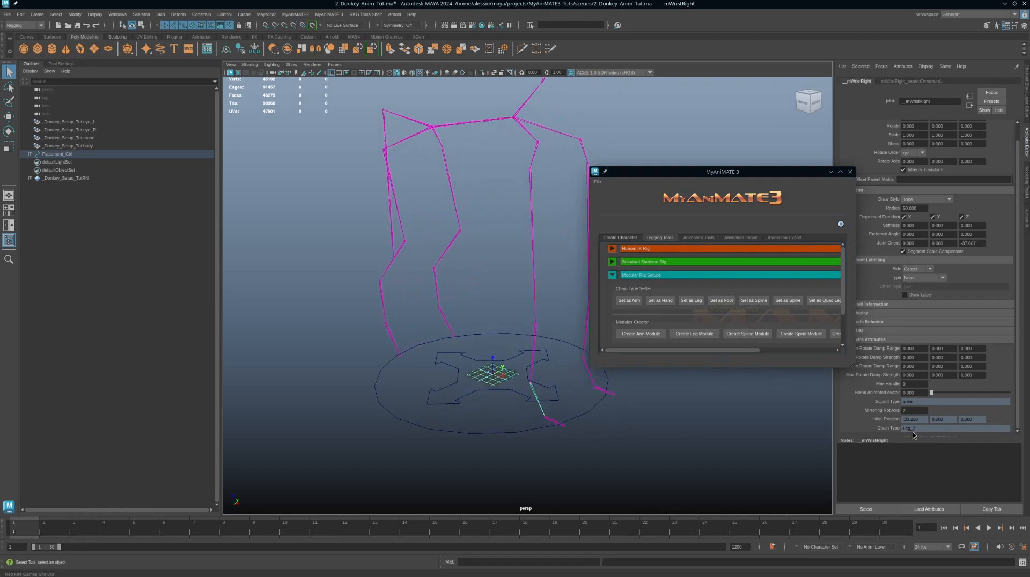
{"action": "left_click", "coordinate": [549, 419]}
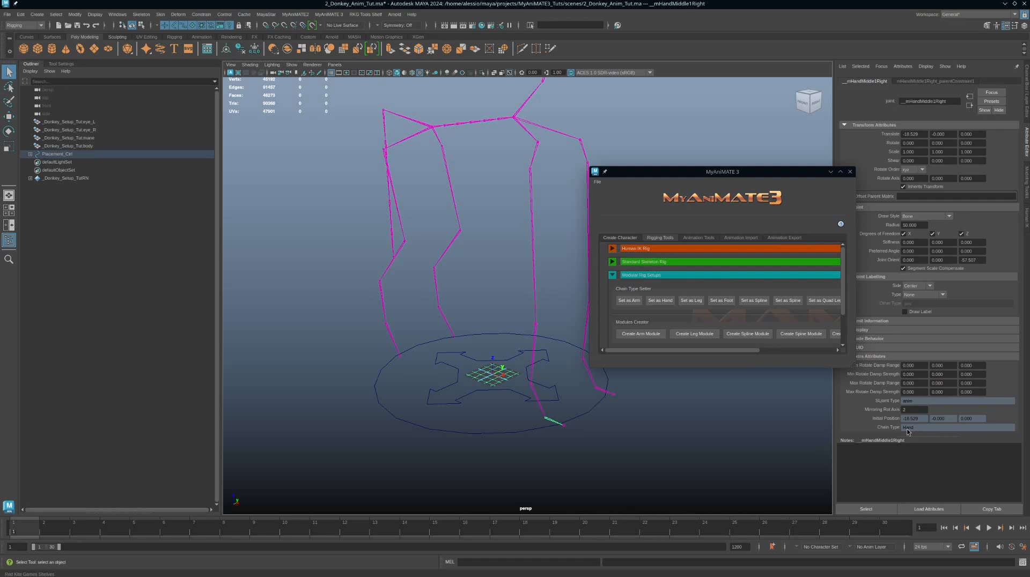
{"action": "left_click", "coordinate": [602, 391]}
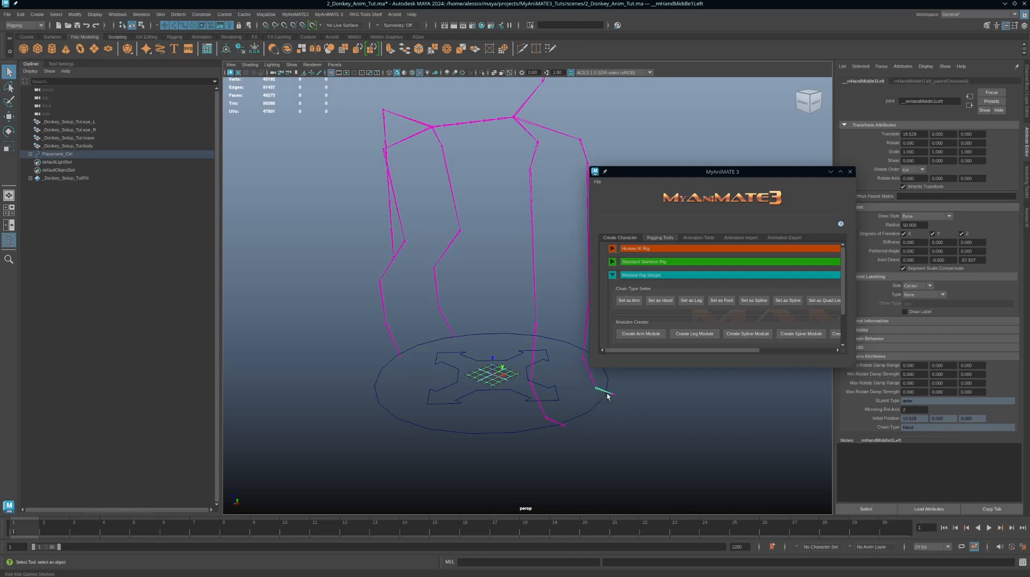
{"action": "left_click", "coordinate": [614, 395]}
{"action": "left_click", "coordinate": [603, 391]}
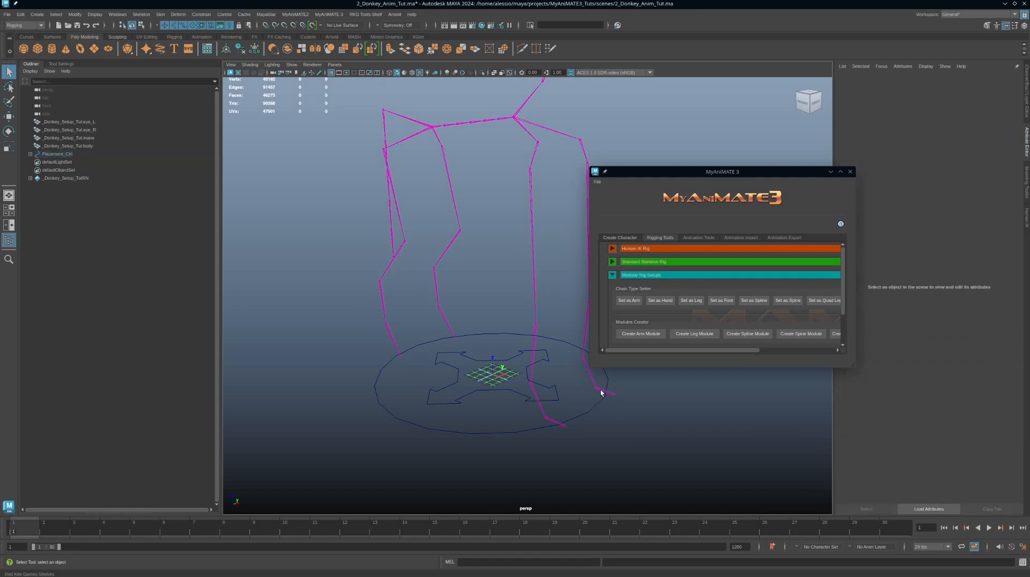
{"action": "left_click", "coordinate": [614, 398]}
{"action": "left_click", "coordinate": [614, 396]}
Step: Select the left and right front hand middle joints and set them as a Foot chain
{"action": "scroll", "coordinate": [614, 399], "scroll_direction": "up", "scroll_amount": 2}
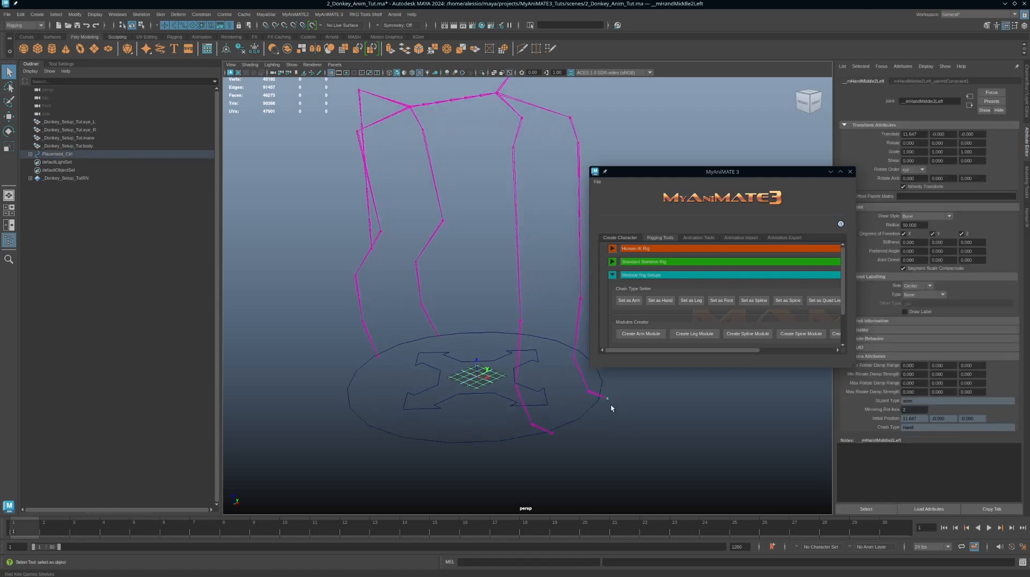
{"action": "left_click", "coordinate": [595, 396]}
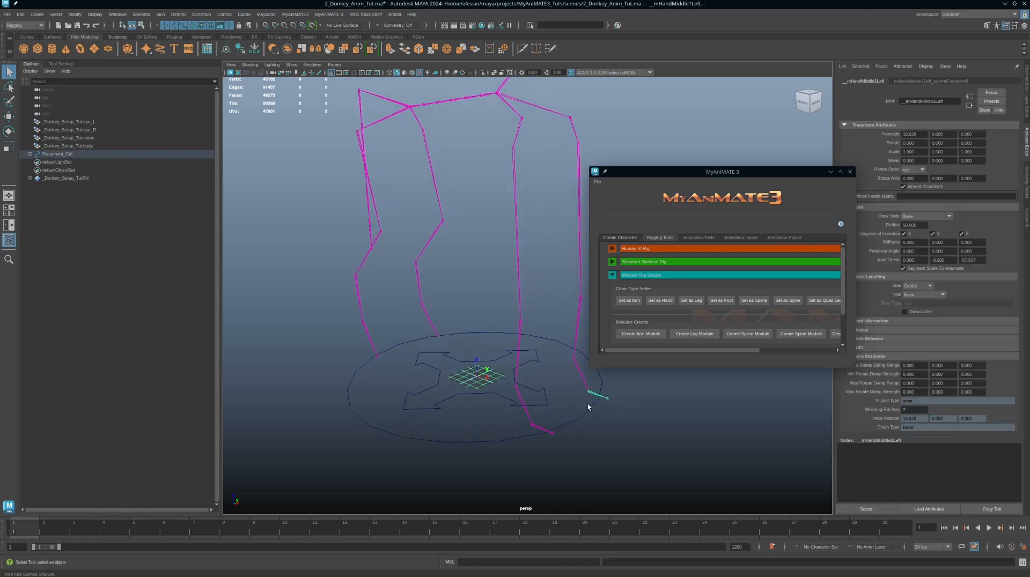
{"action": "left_click", "coordinate": [550, 432], "text": "shift"}
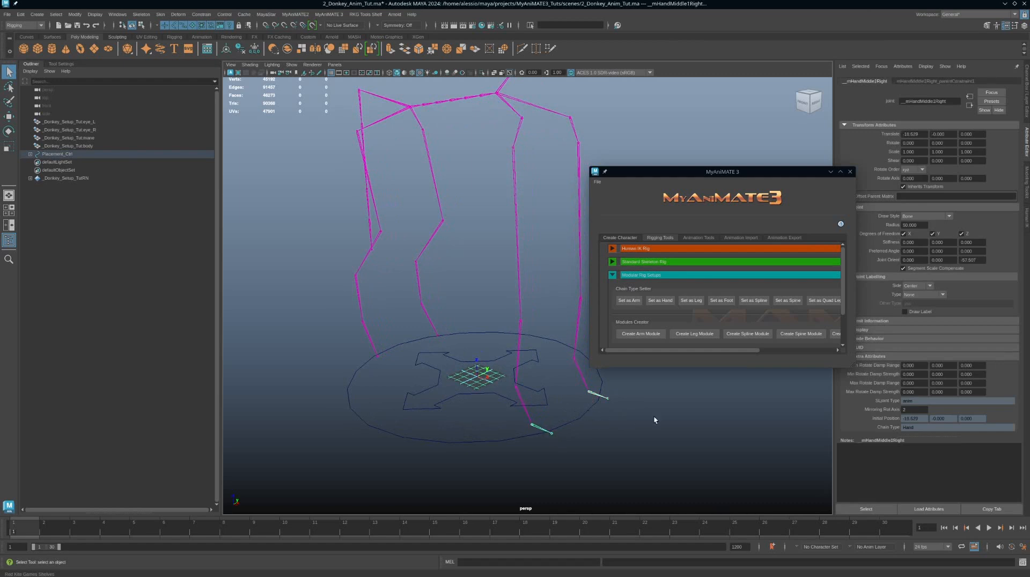
{"action": "left_click_drag", "start_coordinate": [654, 420], "coordinate": [643, 390], "text": "alt"}
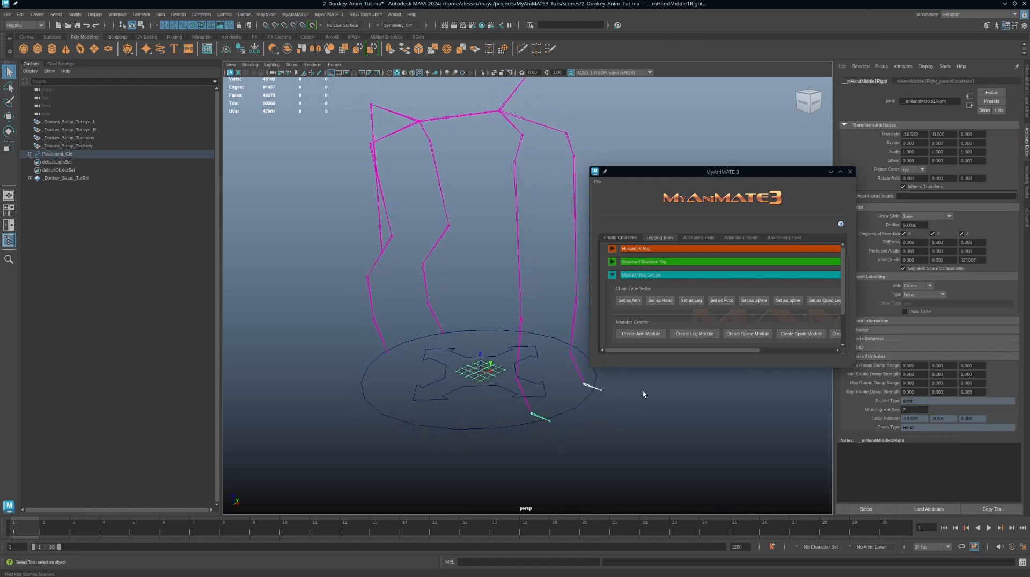
{"action": "left_click", "coordinate": [716, 303]}
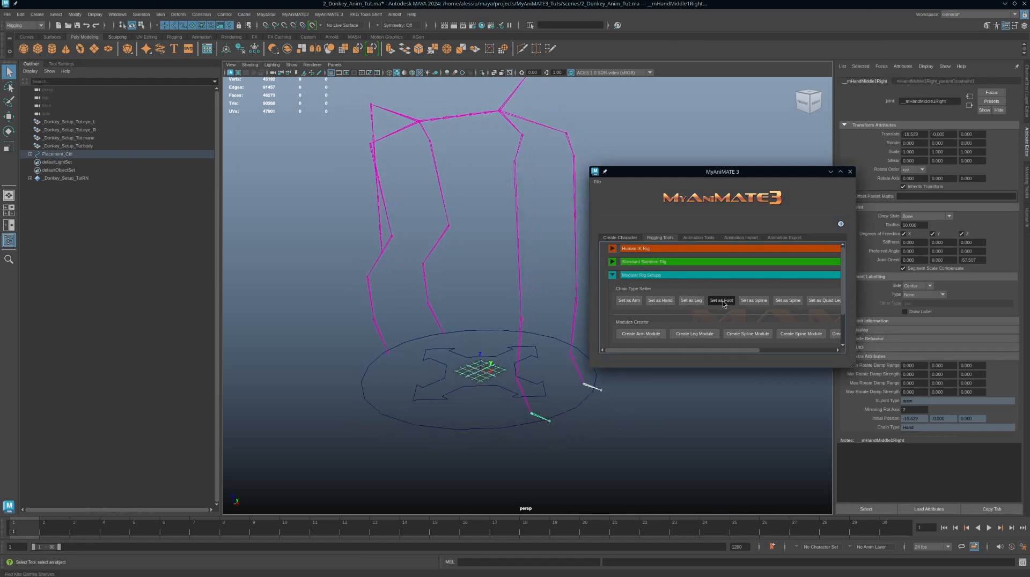
{"action": "left_click", "coordinate": [588, 387]}
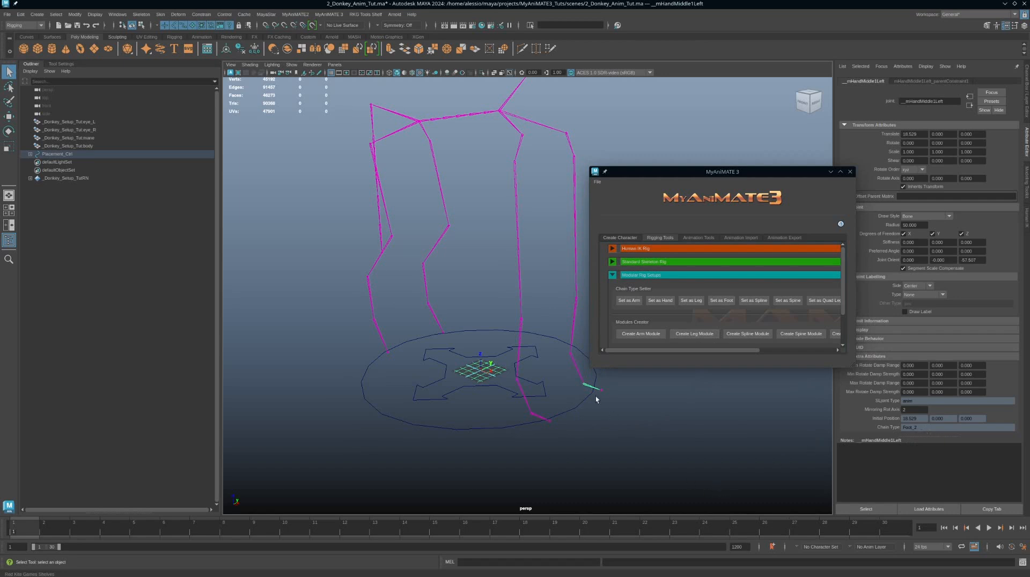
Step: Inspect the hind leg knee and toe joints of the skeleton from several angles
{"action": "left_click_drag", "start_coordinate": [523, 367], "coordinate": [502, 296], "text": "alt"}
{"action": "left_click", "coordinate": [502, 256]}
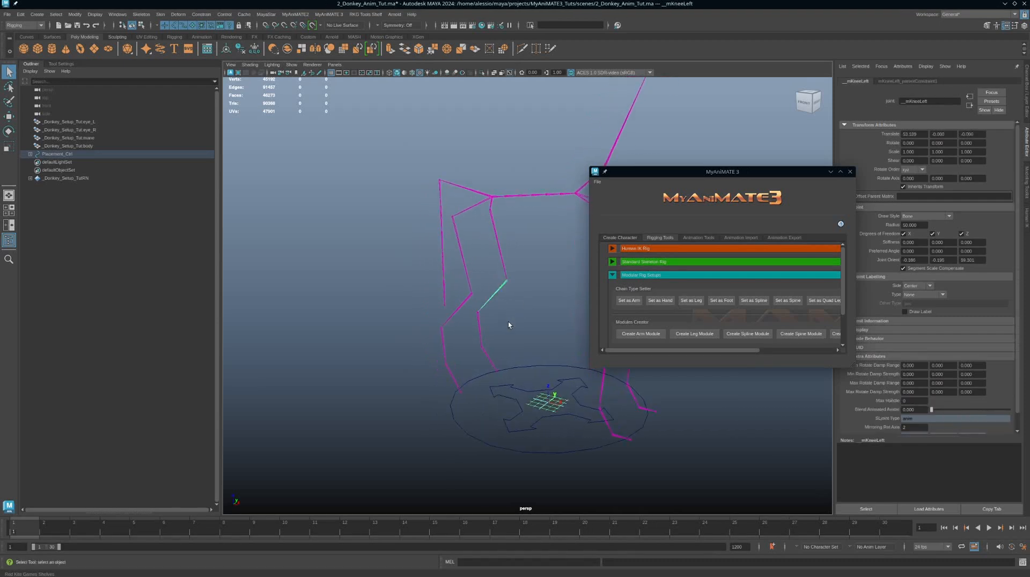
{"action": "left_click_drag", "start_coordinate": [480, 329], "coordinate": [507, 379]}
{"action": "right_click_drag", "start_coordinate": [523, 385], "coordinate": [501, 377], "text": "alt"}
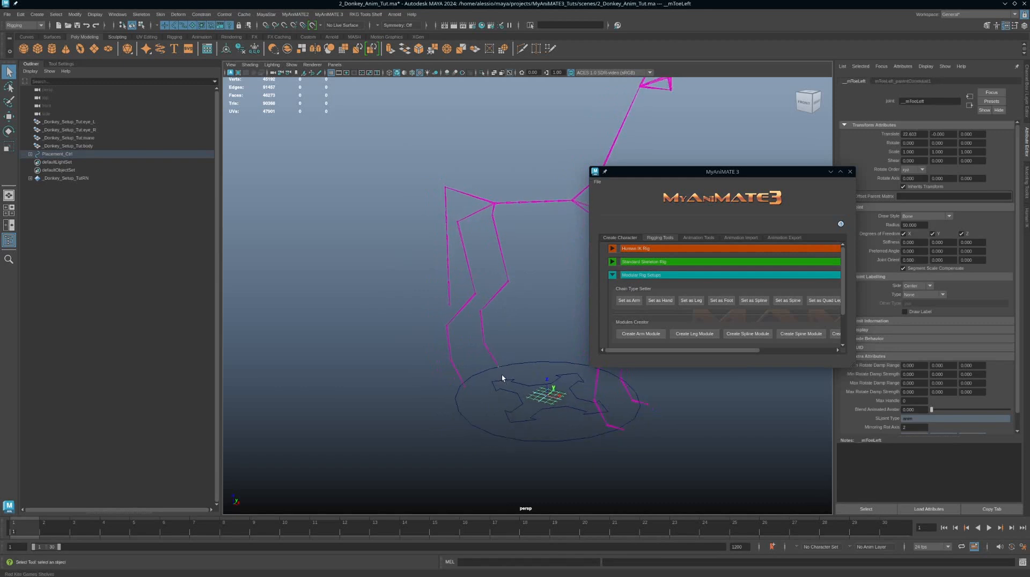
{"action": "right_click_drag", "start_coordinate": [512, 376], "coordinate": [553, 392], "text": "alt"}
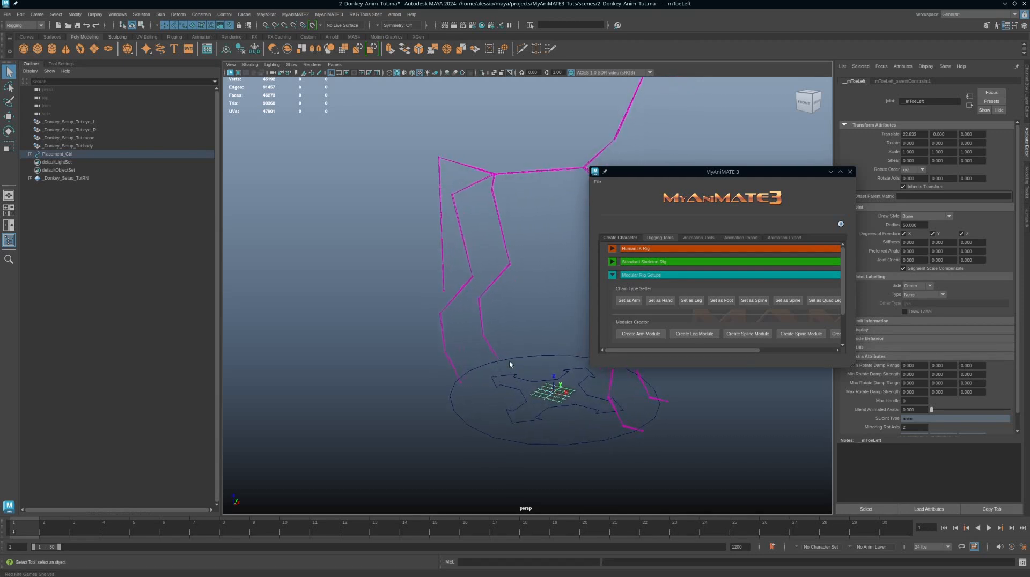
{"action": "right_click_drag", "start_coordinate": [561, 425], "coordinate": [540, 411], "text": "alt"}
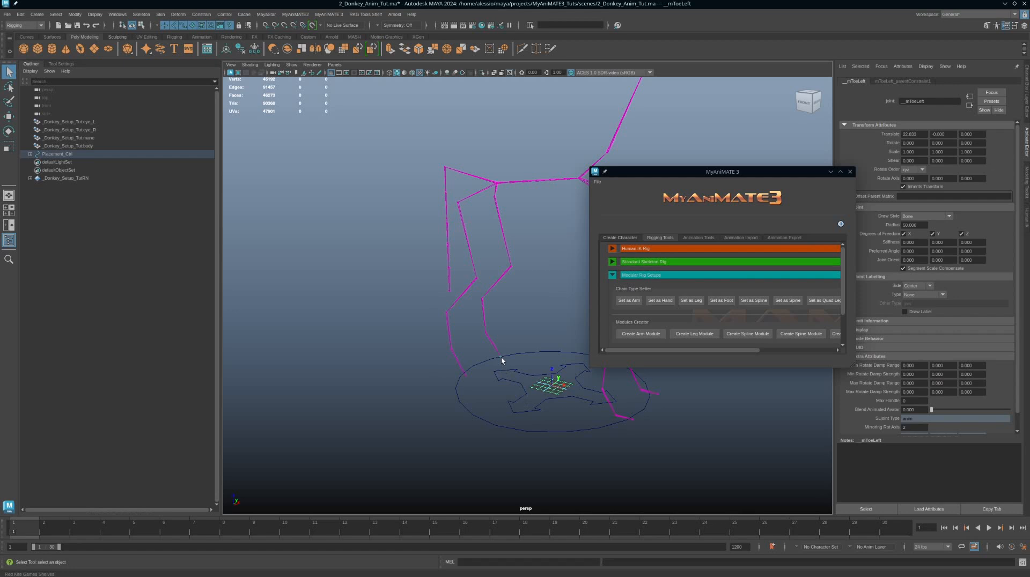
Step: Select the donkey body, mane and eye meshes and set their scale to 100
{"action": "left_click_drag", "start_coordinate": [545, 390], "coordinate": [561, 393]}
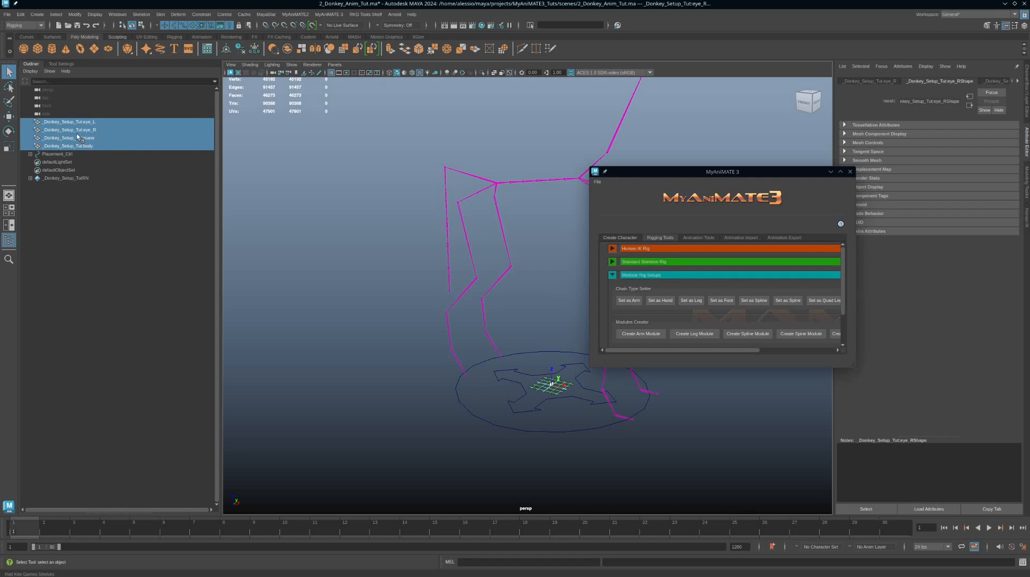
{"action": "scroll", "coordinate": [484, 311], "scroll_direction": "down", "scroll_amount": 5}
{"action": "middle_click_drag", "start_coordinate": [485, 311], "coordinate": [473, 259], "text": "alt"}
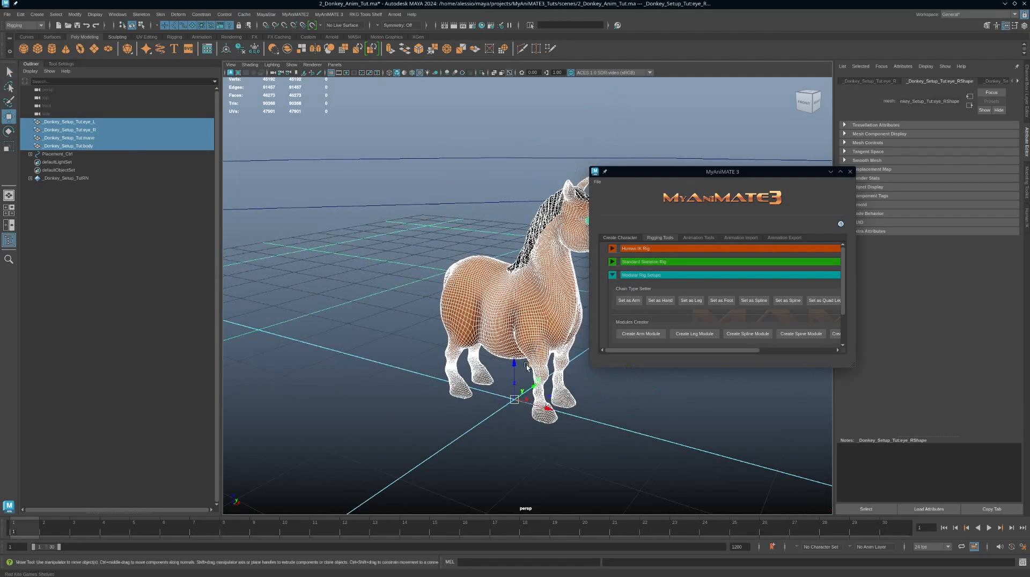
{"action": "key", "text": "w"}
{"action": "scroll", "coordinate": [482, 354], "scroll_direction": "down", "scroll_amount": 5}
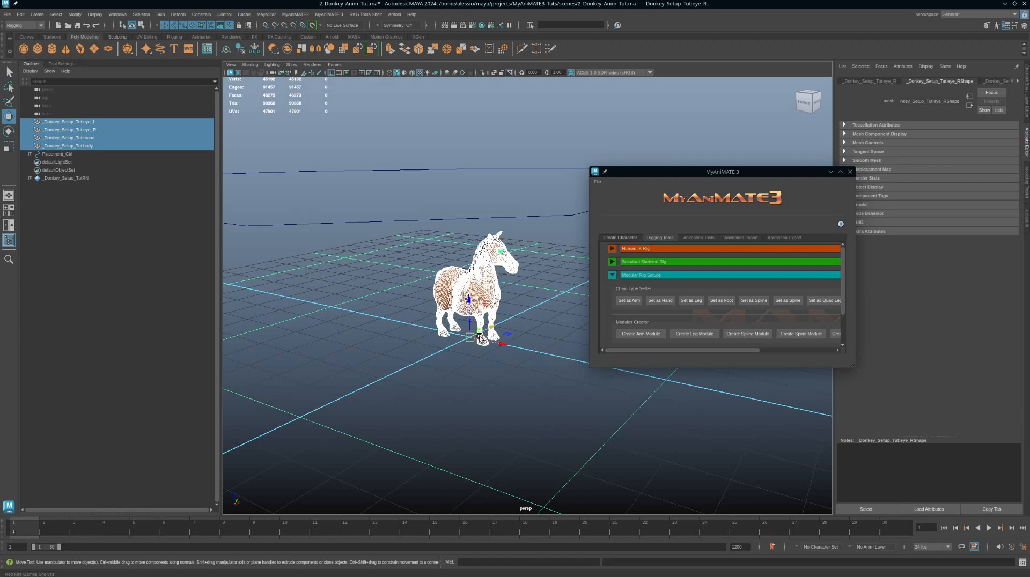
{"action": "scroll", "coordinate": [524, 386], "scroll_direction": "up", "scroll_amount": 1}
{"action": "scroll", "coordinate": [524, 386], "scroll_direction": "down", "scroll_amount": 5}
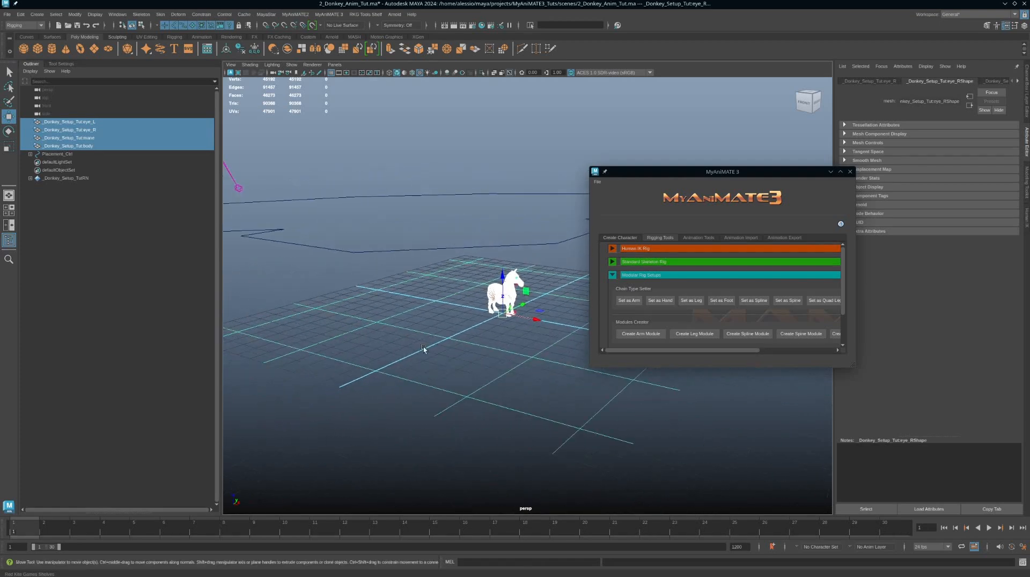
{"action": "left_click", "coordinate": [1026, 95]}
{"action": "left_click_drag", "start_coordinate": [1002, 128], "coordinate": [1002, 138]}
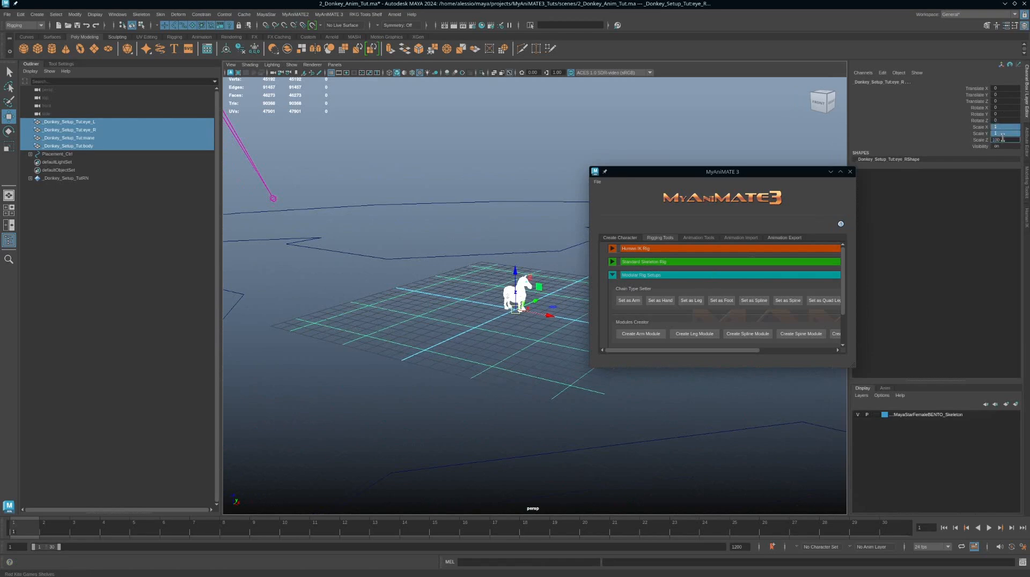
{"action": "type", "text": "100"}
{"action": "key", "text": "Return"}
Step: Create a new joint from the left hind toe joint and move it forward to the tip of the hoof
{"action": "scroll", "coordinate": [384, 276], "scroll_direction": "down", "scroll_amount": 8}
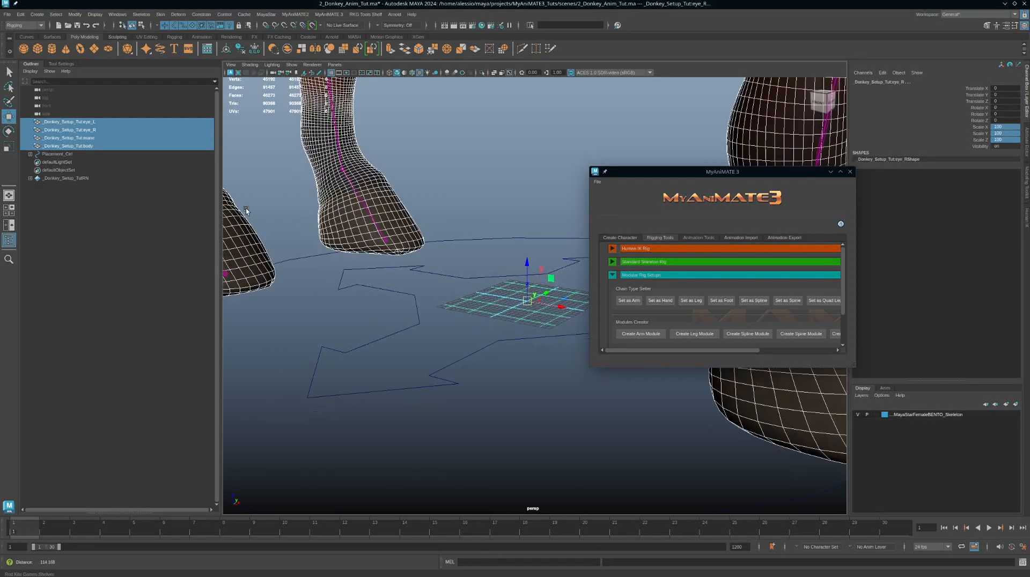
{"action": "scroll", "coordinate": [384, 276], "scroll_direction": "up", "scroll_amount": 5}
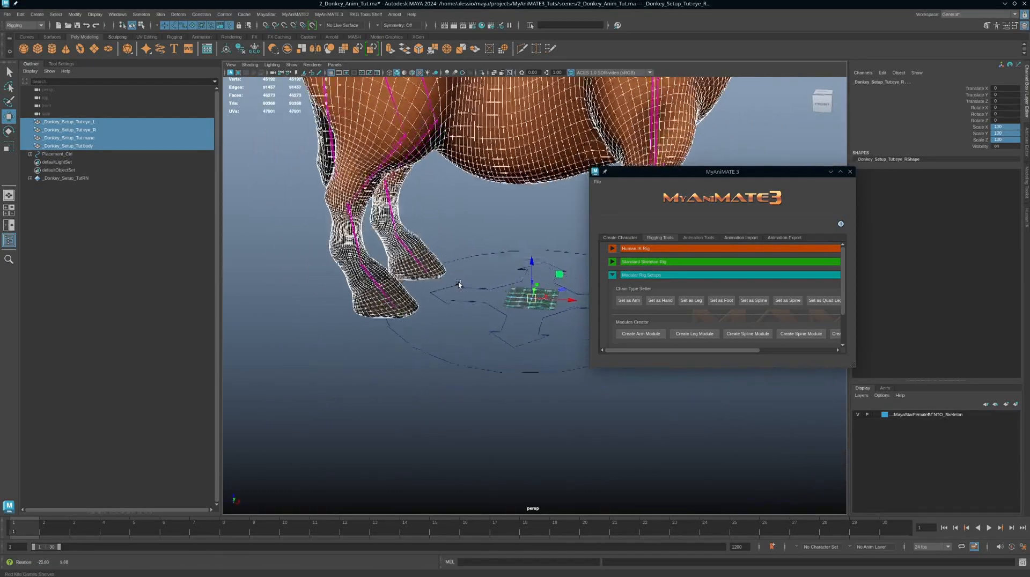
{"action": "middle_click_drag", "start_coordinate": [478, 328], "coordinate": [388, 332], "text": "alt"}
{"action": "left_click_drag", "start_coordinate": [389, 332], "coordinate": [472, 330], "text": "alt"}
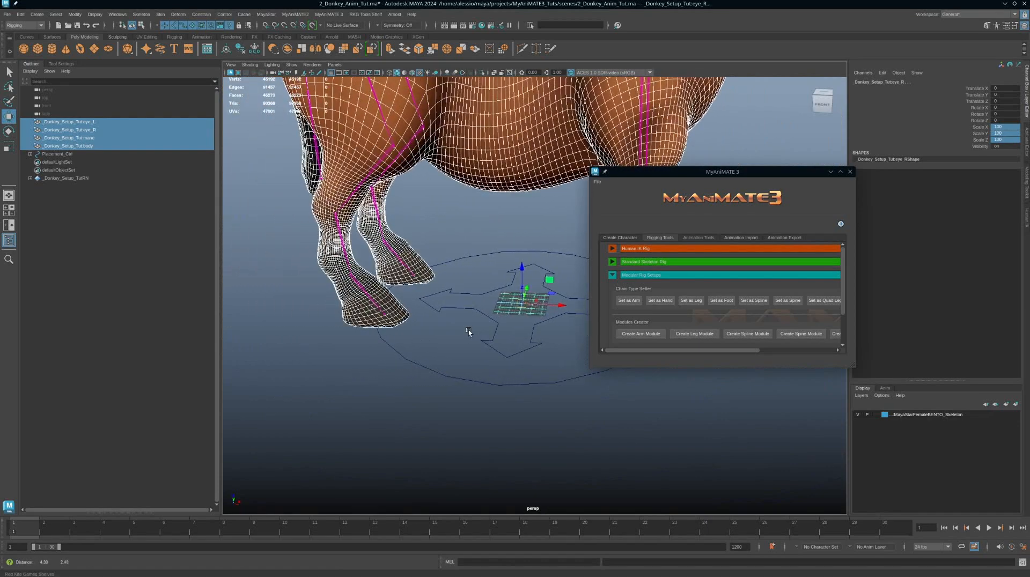
{"action": "left_click", "coordinate": [414, 277]}
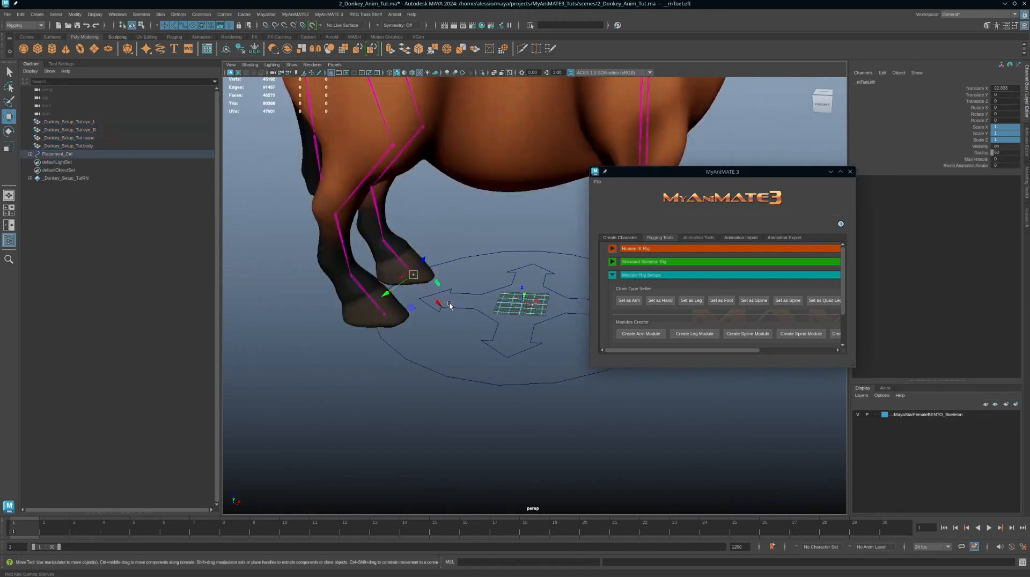
{"action": "left_click", "coordinate": [480, 559]}
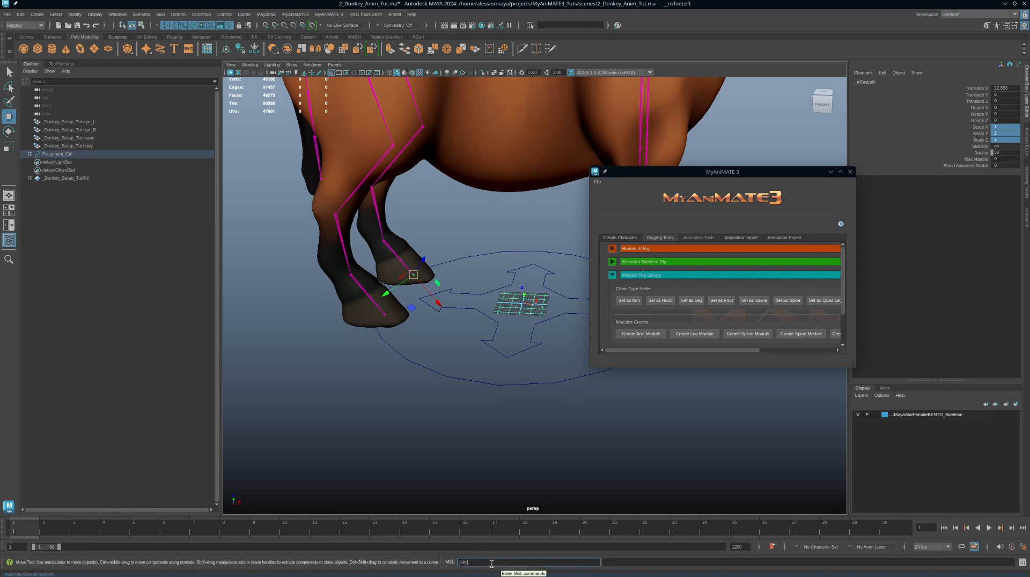
{"action": "type", "text": "joint"}
{"action": "key", "text": "Return"}
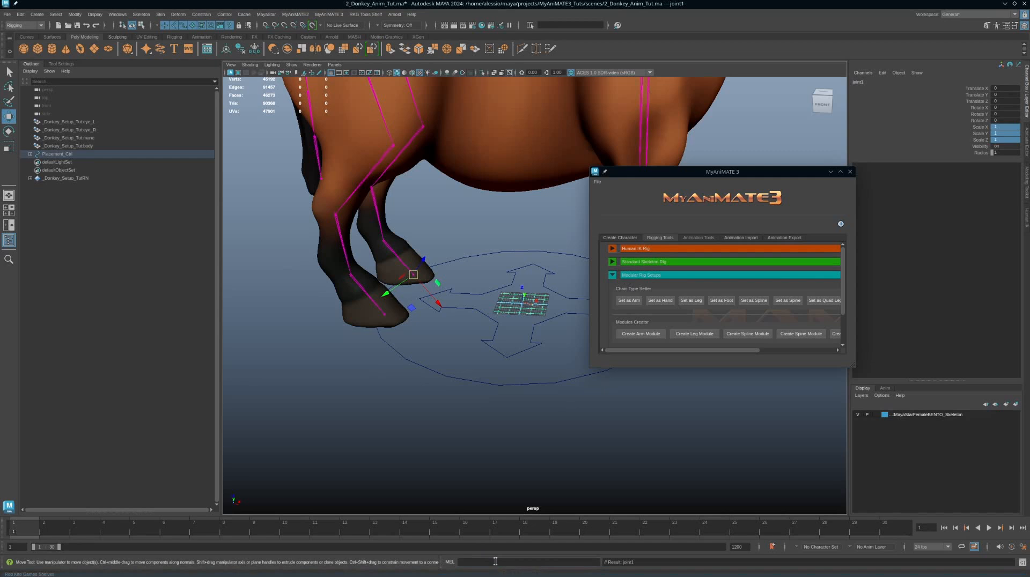
{"action": "left_click_drag", "start_coordinate": [459, 252], "coordinate": [468, 278]}
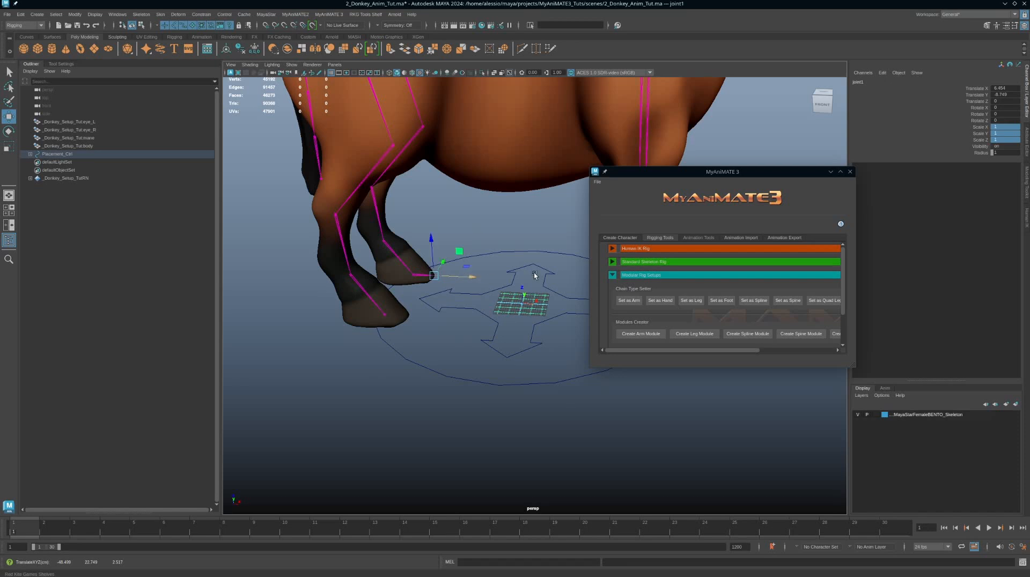
Step: Set the new left hind tip joint's radius to 50 and nudge it into place at the hoof tip
{"action": "left_click", "coordinate": [1006, 152]}
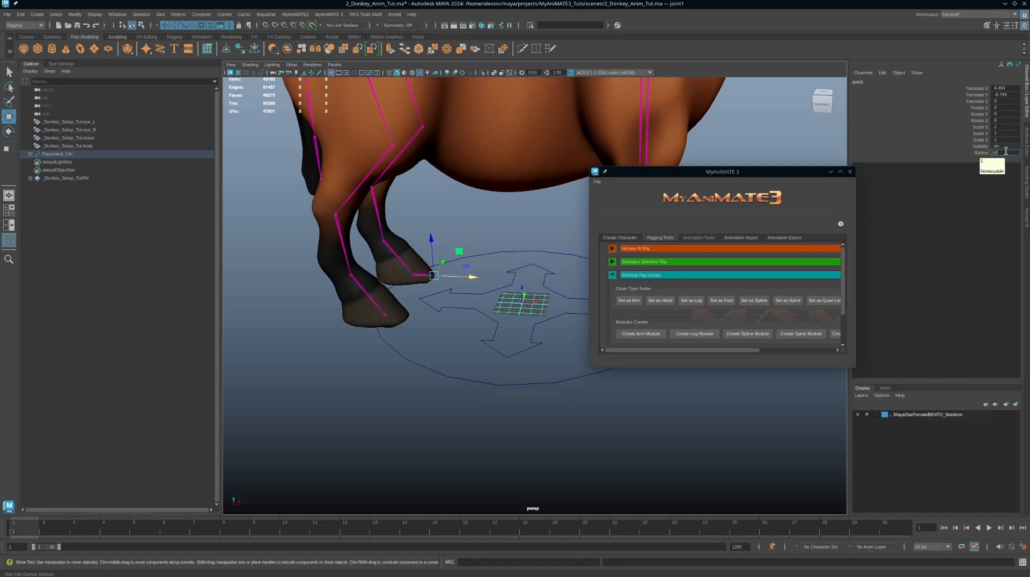
{"action": "type", "text": "50"}
{"action": "key", "text": "Return"}
{"action": "middle_click_drag", "start_coordinate": [488, 332], "coordinate": [565, 357], "text": "alt"}
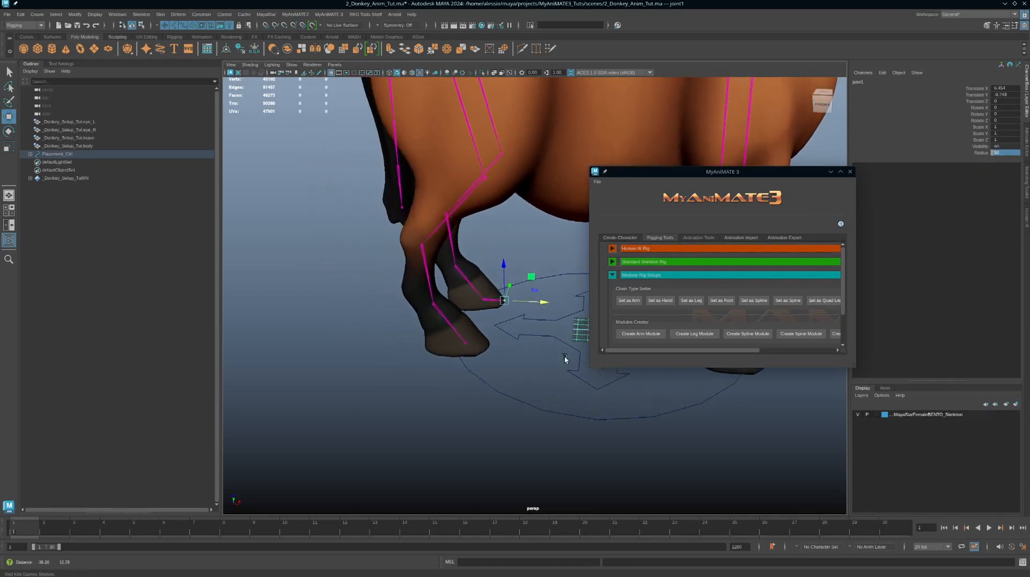
{"action": "scroll", "coordinate": [564, 356], "scroll_direction": "up", "scroll_amount": 6}
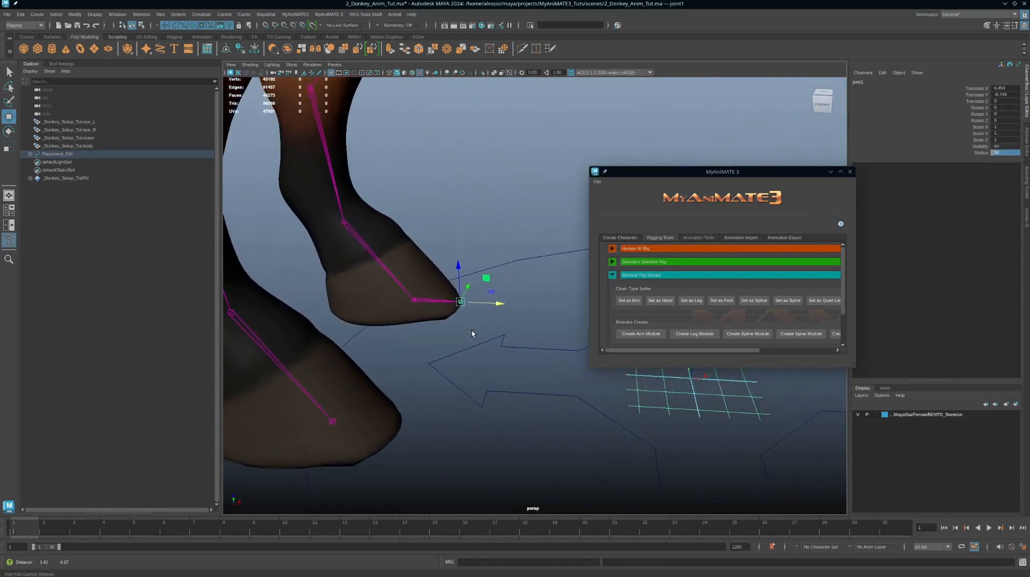
{"action": "scroll", "coordinate": [471, 333], "scroll_direction": "up", "scroll_amount": 3}
{"action": "left_click_drag", "start_coordinate": [471, 305], "coordinate": [472, 305]}
{"action": "scroll", "coordinate": [456, 356], "scroll_direction": "down", "scroll_amount": 5}
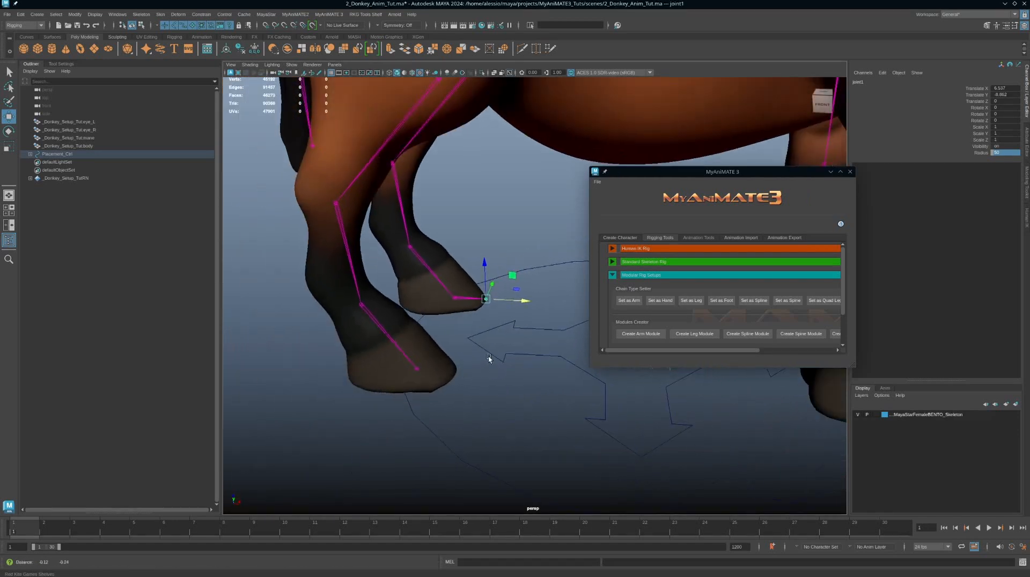
{"action": "middle_click_drag", "start_coordinate": [488, 357], "coordinate": [488, 338], "text": "alt"}
{"action": "mouse_move", "coordinate": [488, 338]}
{"action": "left_mouse_down", "text": "alt"}
{"action": "mouse_move", "coordinate": [499, 336]}
{"action": "mouse_move", "coordinate": [489, 337]}
{"action": "left_mouse_up", "text": "alt"}
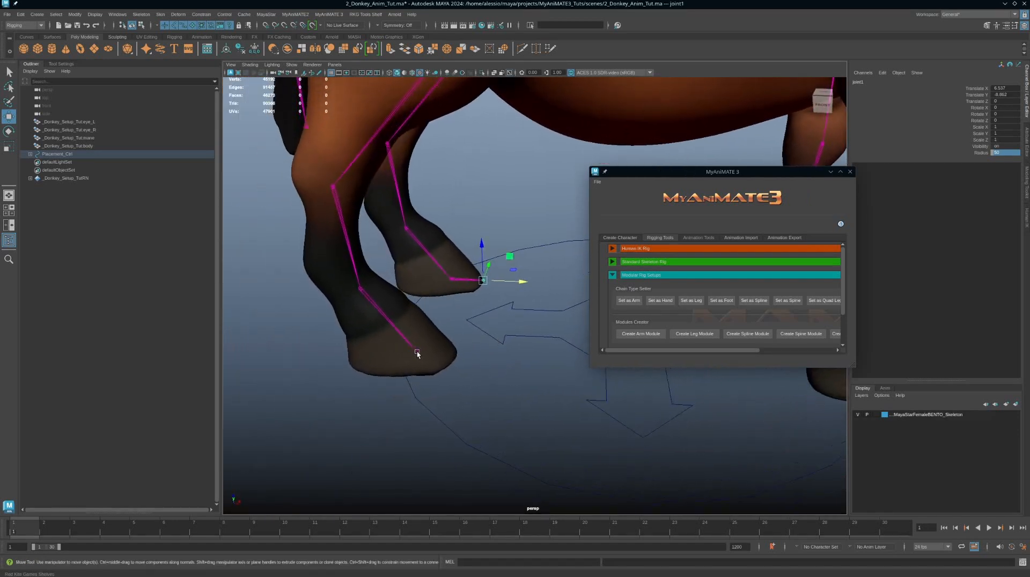
Step: Create a new joint from the right hind toe joint and move it forward to the tip of the hoof
{"action": "left_click", "coordinate": [416, 352]}
{"action": "left_click", "coordinate": [512, 561]}
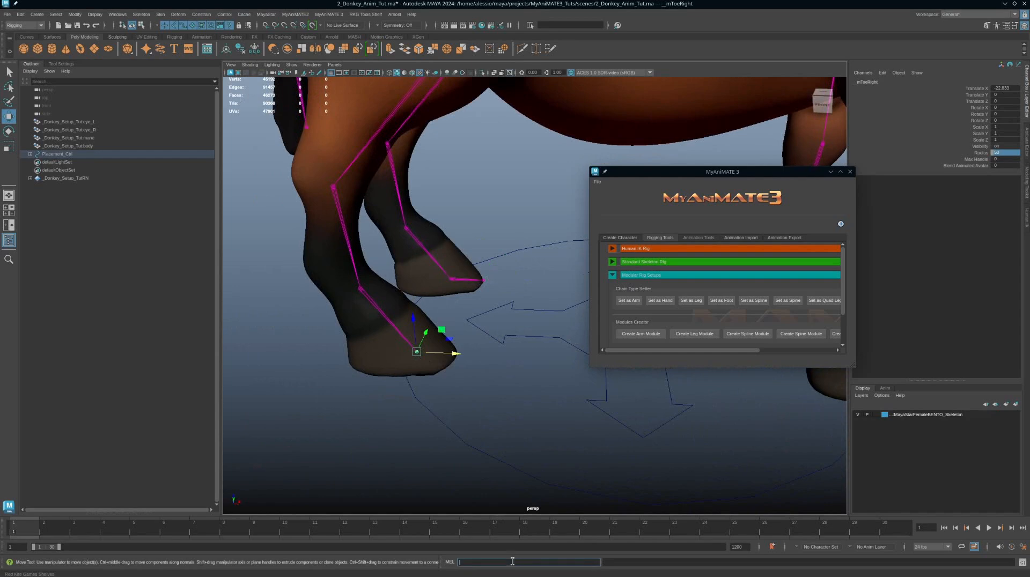
{"action": "type", "text": "joint"}
{"action": "key", "text": "Return"}
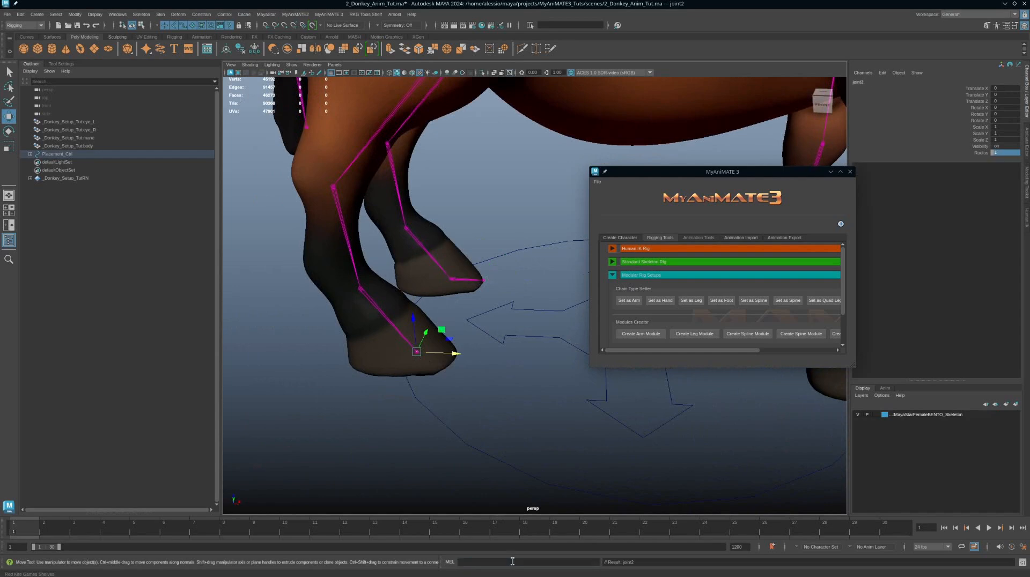
{"action": "left_click_drag", "start_coordinate": [457, 356], "coordinate": [495, 356]}
Step: Set the right hind tip joint's radius to 50 and snap it into place at the hoof tip
{"action": "double_click", "coordinate": [1005, 154]}
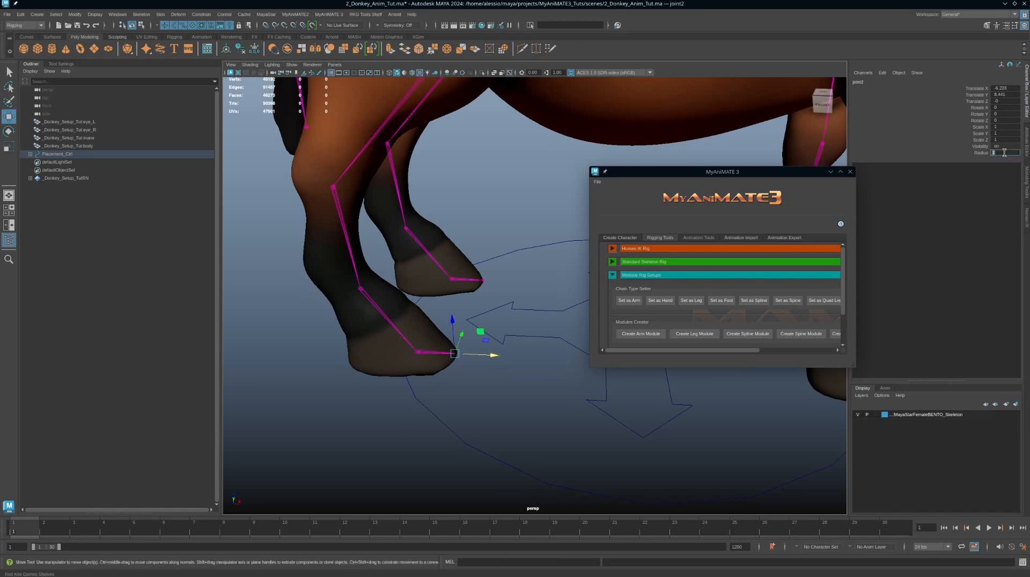
{"action": "type", "text": "50"}
{"action": "key", "text": "Return"}
{"action": "middle_click_drag", "start_coordinate": [499, 294], "coordinate": [533, 293], "text": "alt"}
{"action": "right_click_drag", "start_coordinate": [455, 269], "coordinate": [561, 359], "text": "alt"}
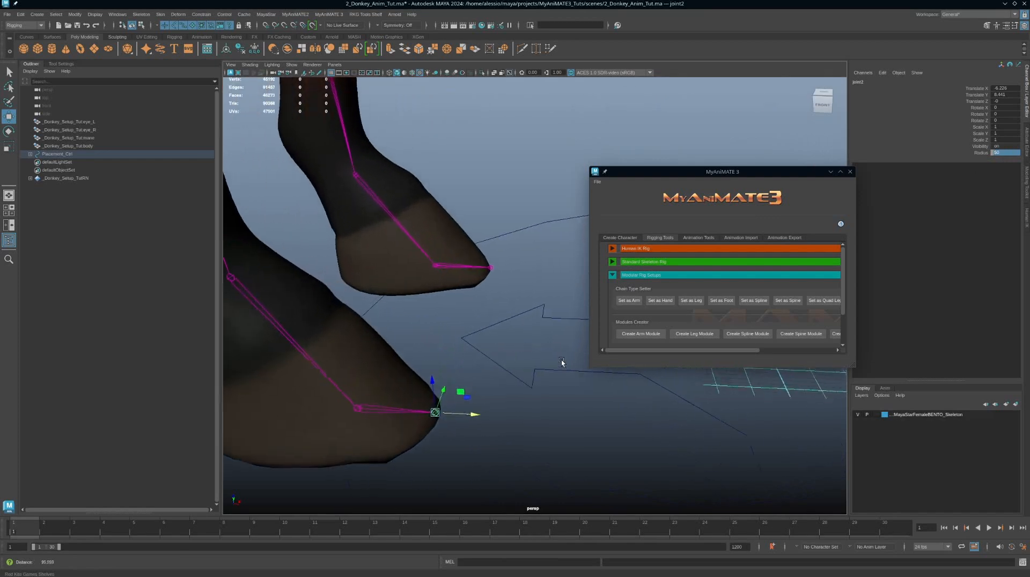
{"action": "middle_click_drag", "start_coordinate": [522, 309], "coordinate": [539, 275], "text": "alt"}
{"action": "left_click_drag", "start_coordinate": [539, 275], "coordinate": [494, 262], "text": "alt"}
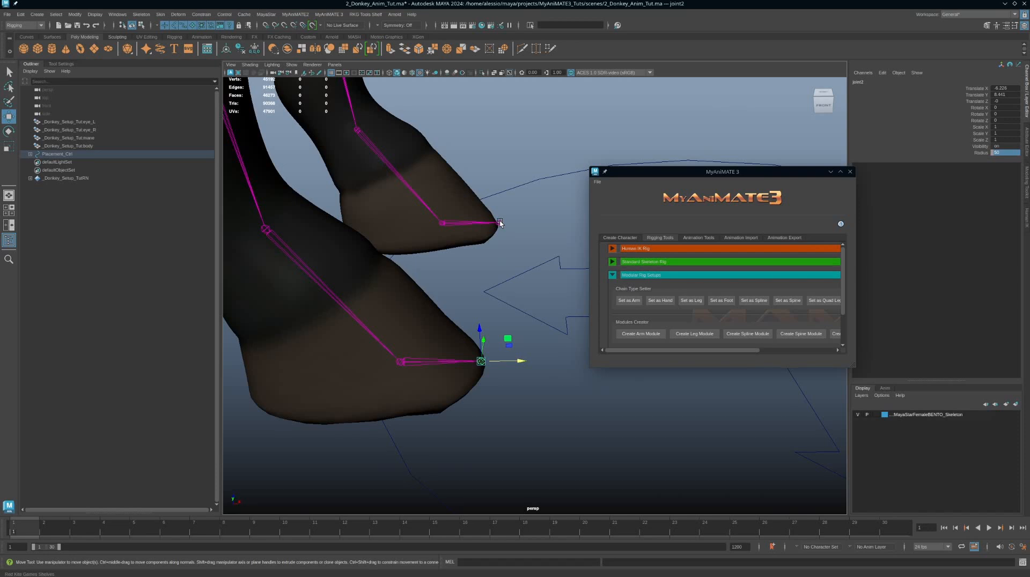
{"action": "key", "text": "v"}
{"action": "key", "text": "v"}
{"action": "left_click_drag", "start_coordinate": [519, 364], "coordinate": [522, 361]}
{"action": "key", "text": "v"}
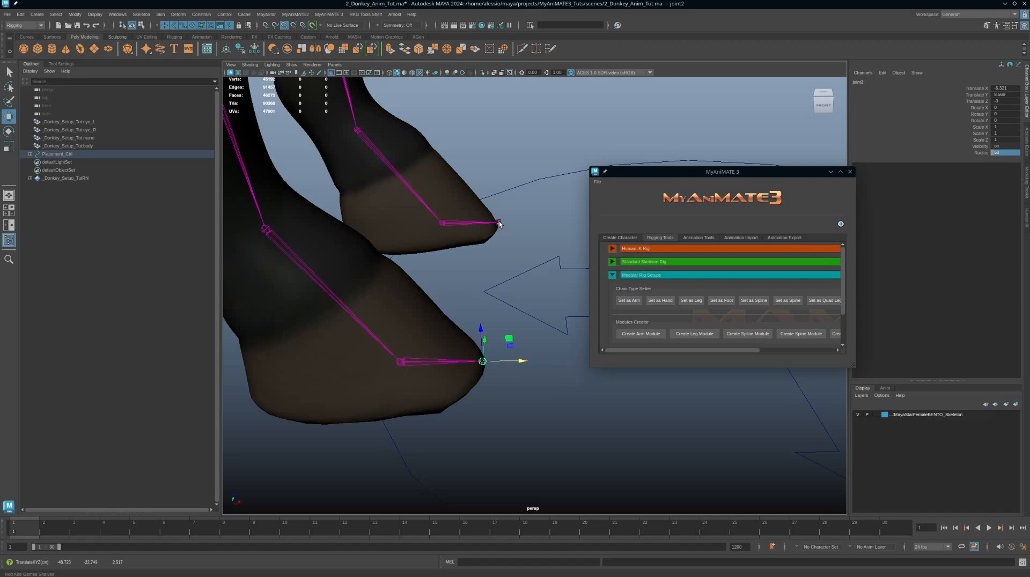
{"action": "middle_click_drag", "start_coordinate": [498, 221], "coordinate": [500, 222]}
{"action": "left_click_drag", "start_coordinate": [517, 285], "coordinate": [520, 290], "text": "alt"}
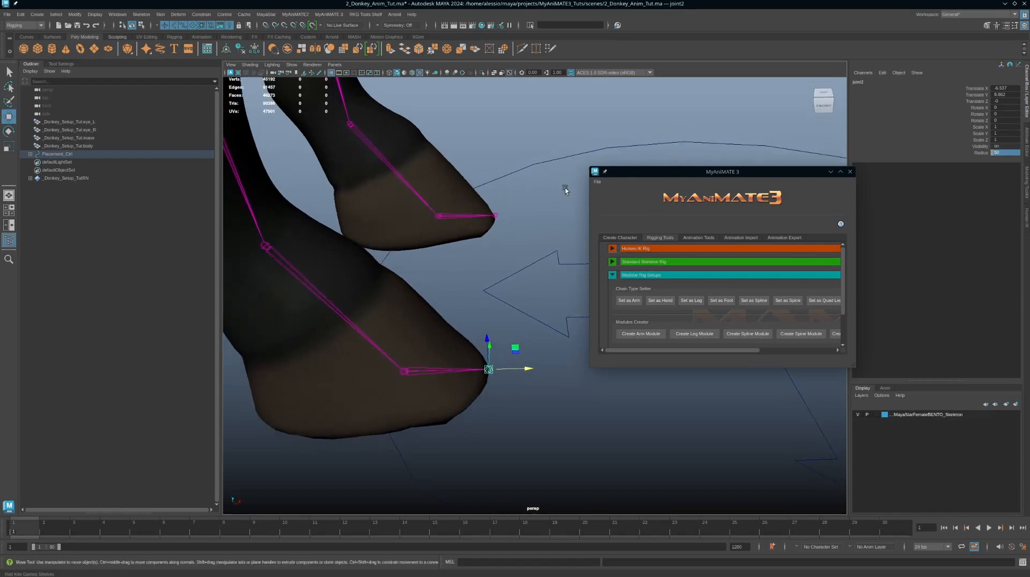
{"action": "left_click", "coordinate": [496, 215]}
{"action": "left_click", "coordinate": [490, 370]}
Step: Select the donkey body, mane and eye meshes and reset their scale to 1
{"action": "right_click_drag", "start_coordinate": [510, 339], "coordinate": [301, 267], "text": "alt"}
{"action": "right_click_drag", "start_coordinate": [423, 288], "coordinate": [316, 274], "text": "alt"}
{"action": "middle_click_drag", "start_coordinate": [501, 269], "coordinate": [417, 285], "text": "alt"}
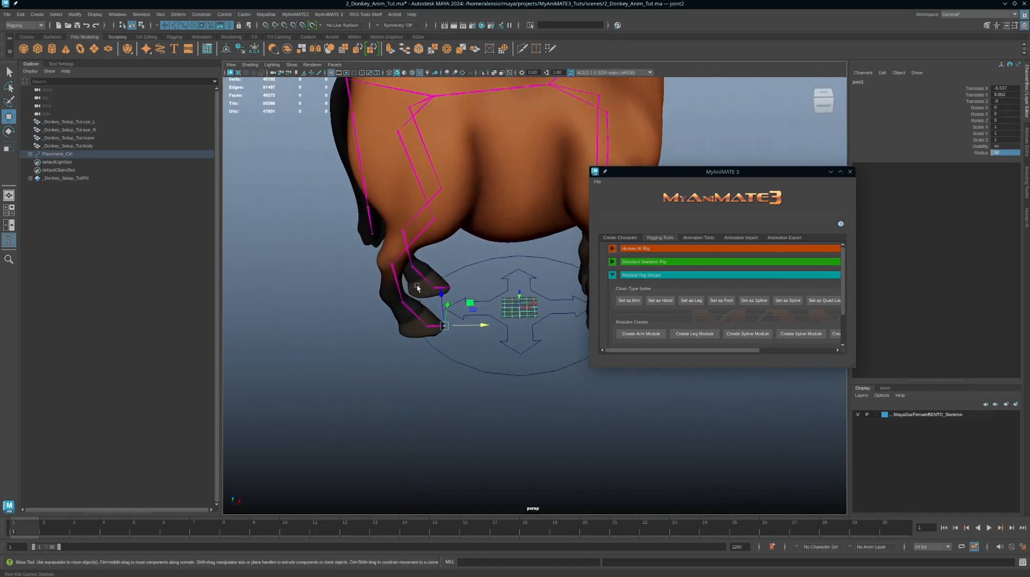
{"action": "right_click_drag", "start_coordinate": [508, 267], "coordinate": [430, 247], "text": "alt"}
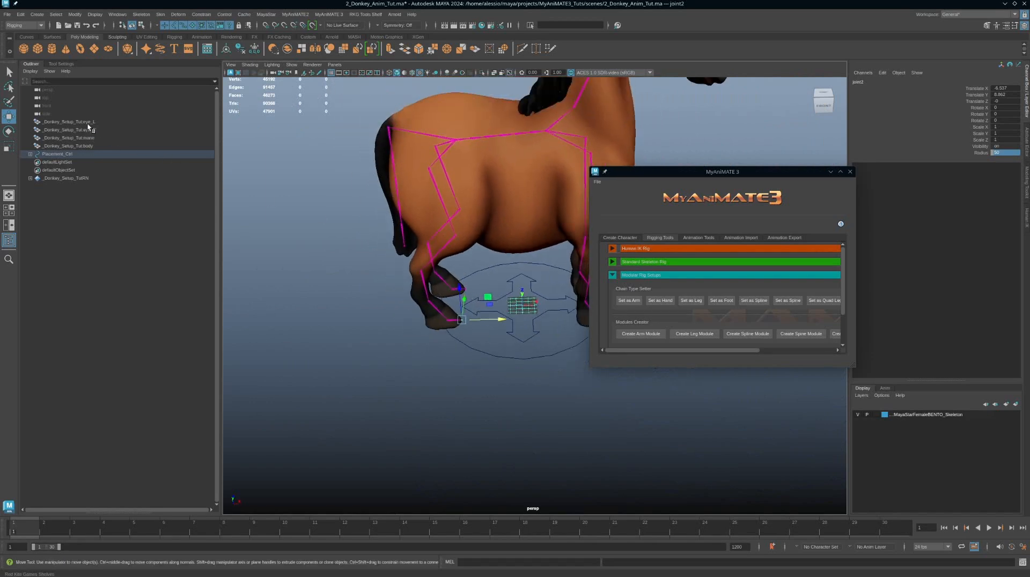
{"action": "left_click_drag", "start_coordinate": [88, 123], "coordinate": [89, 145]}
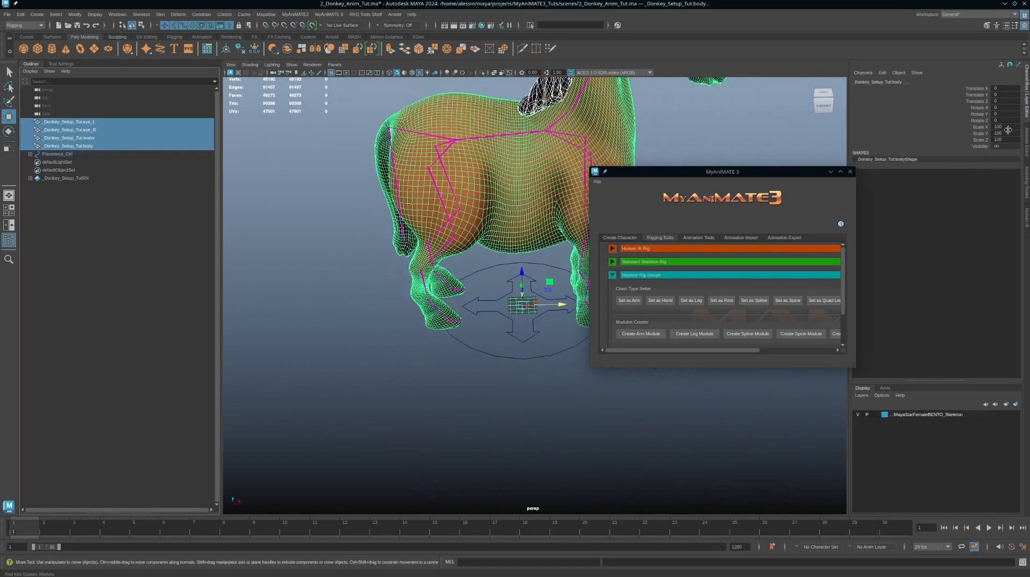
{"action": "left_click_drag", "start_coordinate": [1008, 130], "coordinate": [1005, 139]}
{"action": "type", "text": "1"}
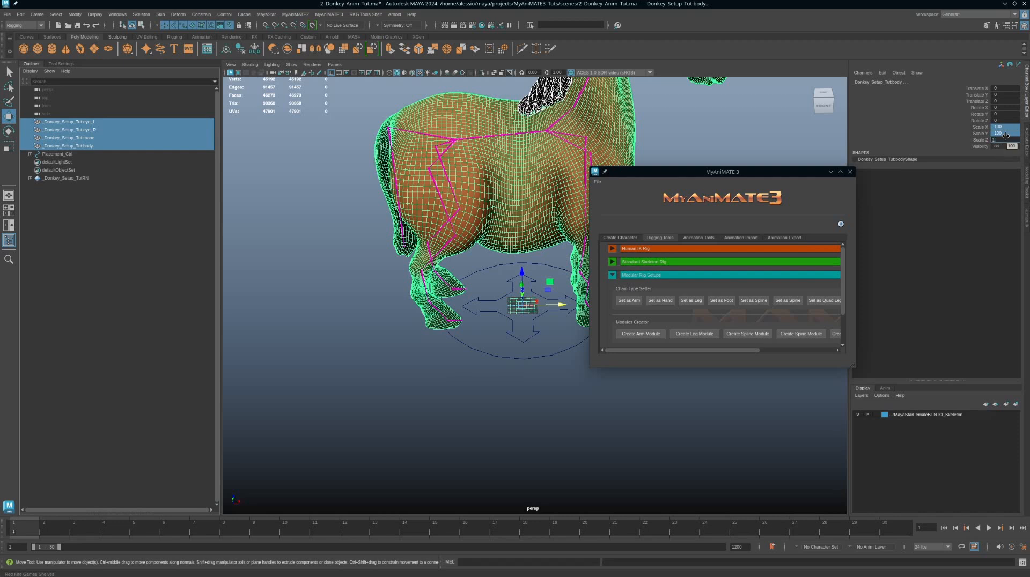
{"action": "key", "text": "Return"}
{"action": "scroll", "coordinate": [479, 315], "scroll_direction": "down", "scroll_amount": 2}
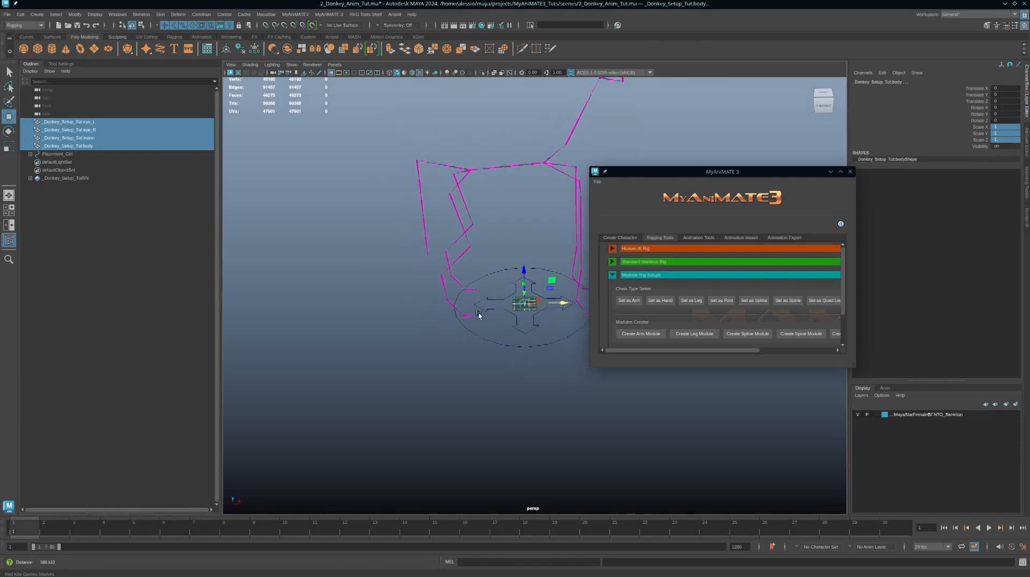
{"action": "mouse_move", "coordinate": [478, 314]}
{"action": "left_mouse_down", "text": "alt"}
{"action": "mouse_move", "coordinate": [508, 324]}
{"action": "mouse_move", "coordinate": [497, 321]}
{"action": "left_mouse_up", "text": "alt"}
{"action": "scroll", "coordinate": [483, 303], "scroll_direction": "down", "scroll_amount": 1}
{"action": "scroll", "coordinate": [483, 303], "scroll_direction": "up", "scroll_amount": 2}
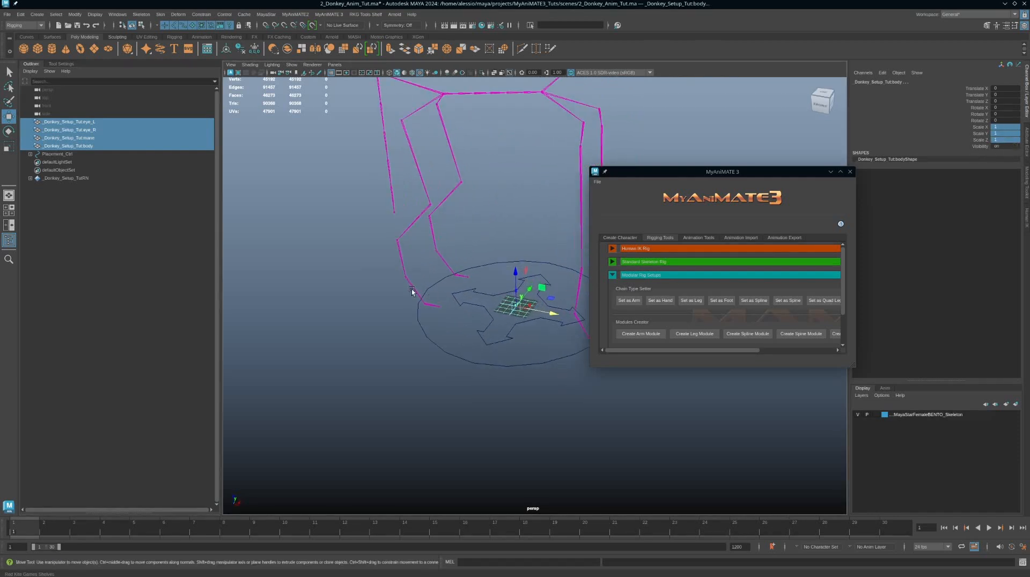
{"action": "mouse_move", "coordinate": [471, 246]}
{"action": "left_mouse_down", "text": "alt"}
{"action": "mouse_move", "coordinate": [493, 264]}
{"action": "mouse_move", "coordinate": [484, 262]}
{"action": "left_mouse_up", "text": "alt"}
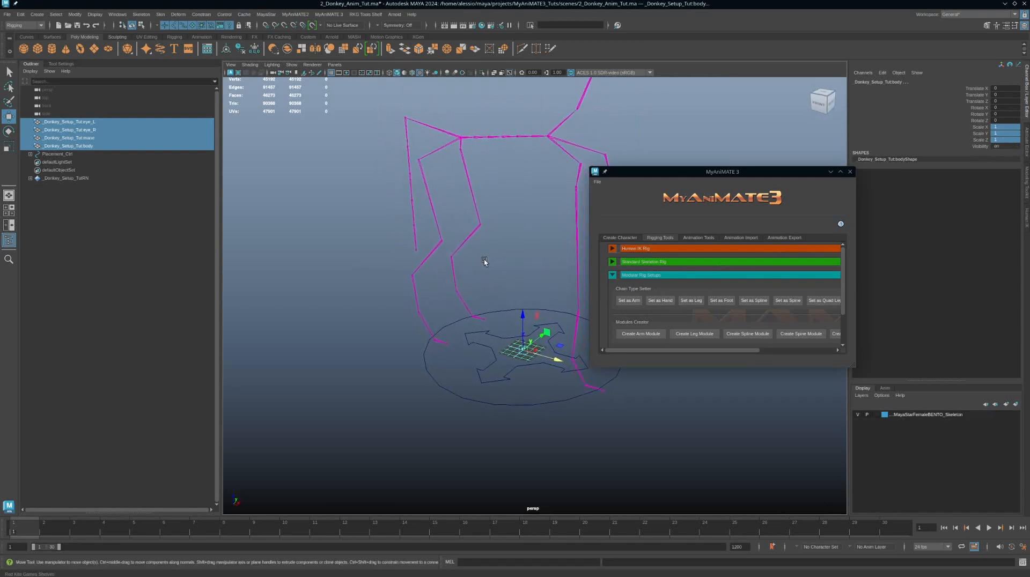
Step: Set the right hind leg joints from hip to ankle as a Quad Leg chain
{"action": "left_click", "coordinate": [432, 206]}
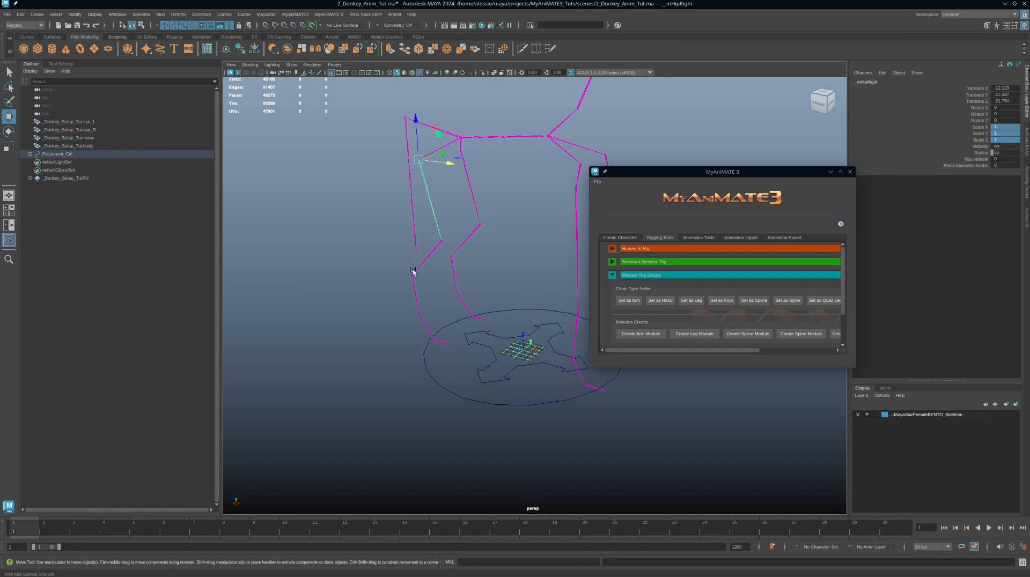
{"action": "left_click", "coordinate": [429, 255]}
{"action": "left_click", "coordinate": [414, 295]}
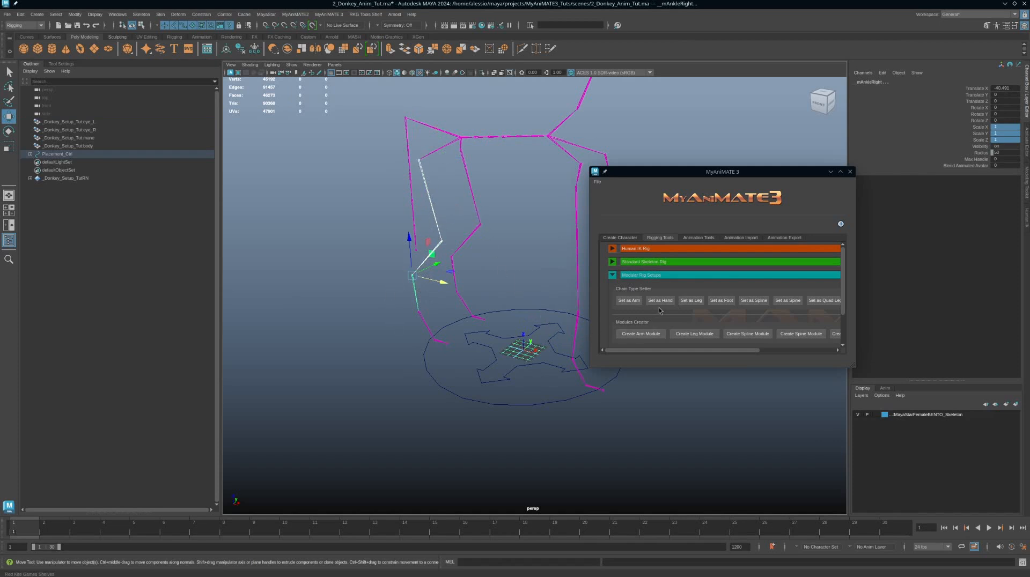
{"action": "left_click_drag", "start_coordinate": [856, 363], "coordinate": [889, 370]}
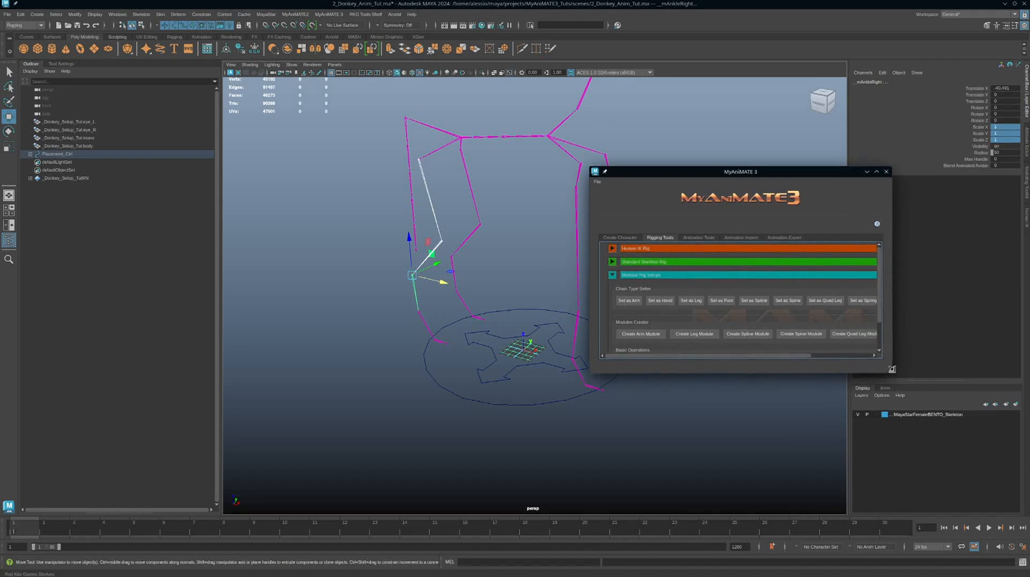
{"action": "left_click", "coordinate": [828, 301]}
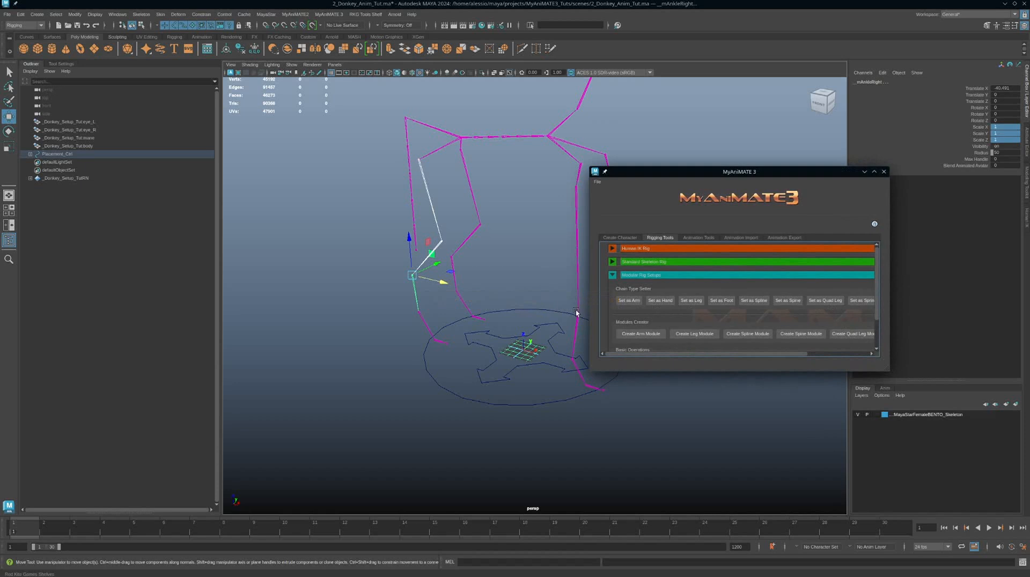
Step: Set the right hind leg chain from hip down to foot as a Quad Leg and check its chain type attribute
{"action": "middle_click_drag", "start_coordinate": [497, 312], "coordinate": [517, 308], "text": "alt"}
{"action": "left_click", "coordinate": [451, 197]}
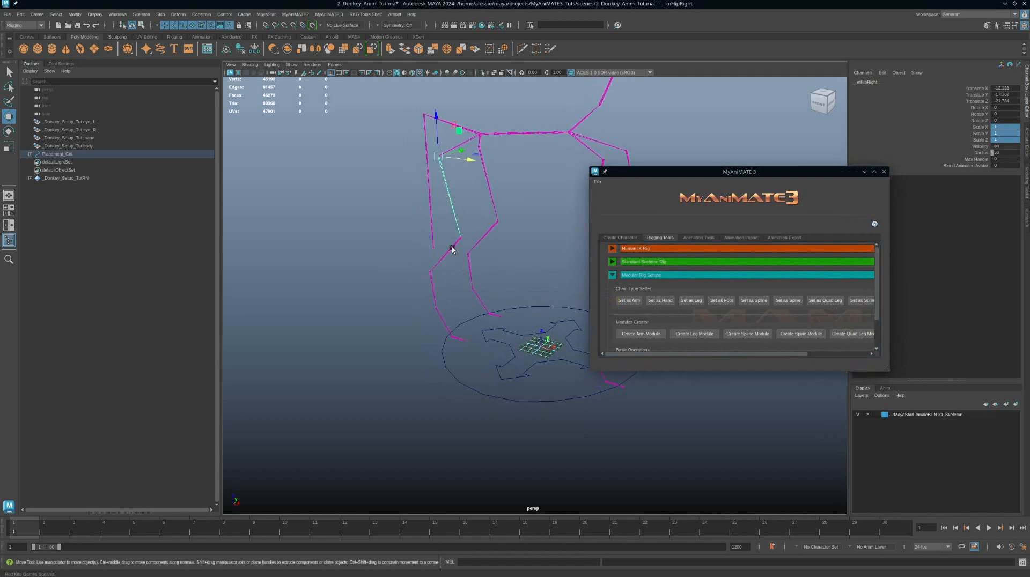
{"action": "left_click", "coordinate": [451, 247], "text": "shift"}
{"action": "left_click", "coordinate": [434, 295], "text": "shift"}
{"action": "left_click", "coordinate": [443, 324], "text": "shift"}
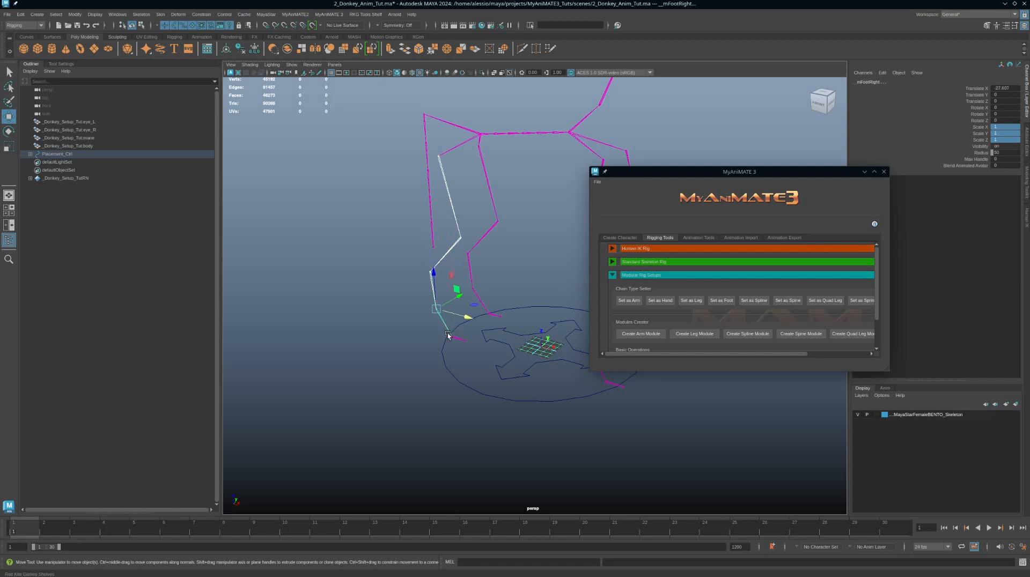
{"action": "left_click", "coordinate": [832, 304]}
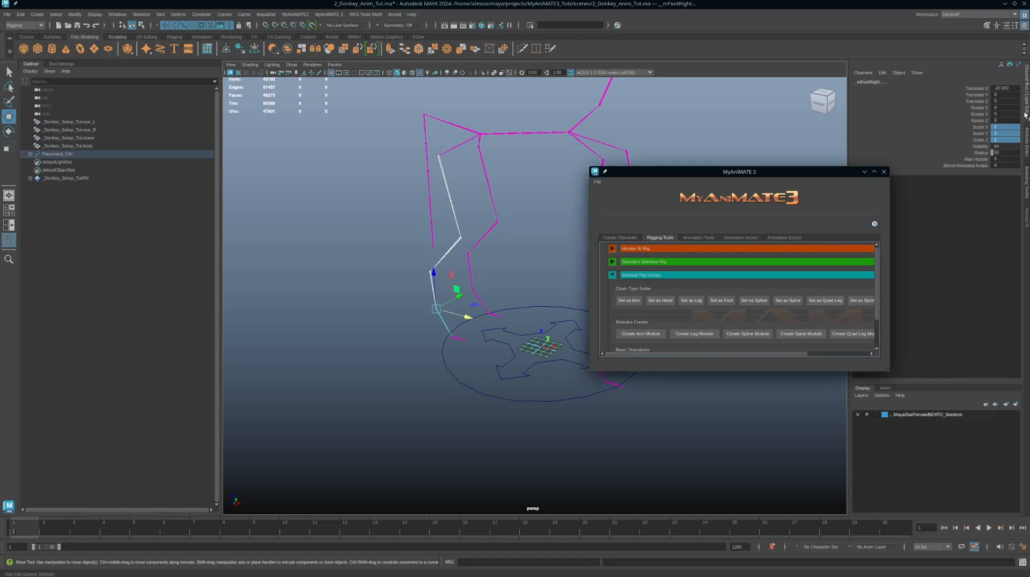
{"action": "left_click", "coordinate": [1026, 147]}
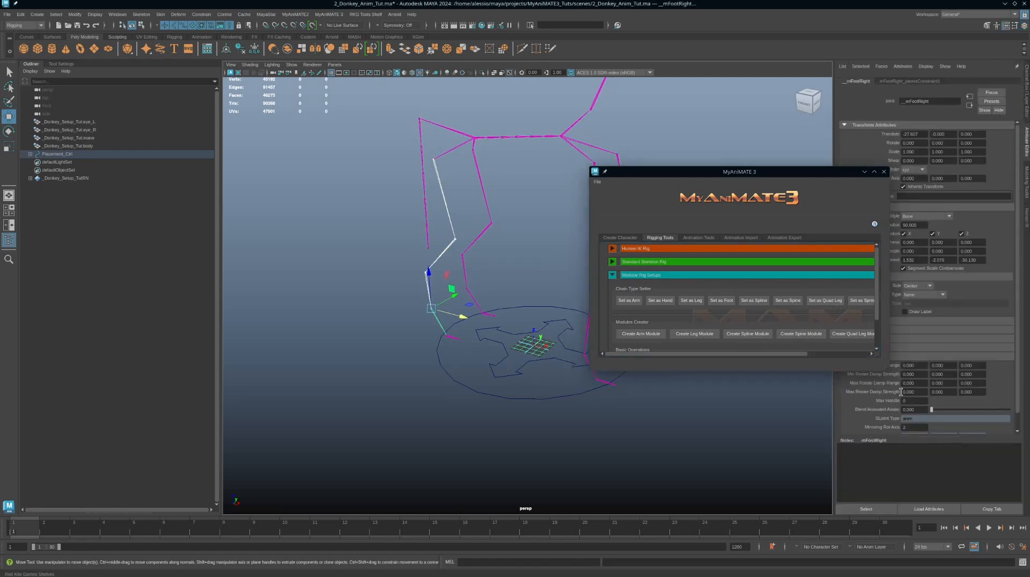
{"action": "scroll", "coordinate": [901, 392], "scroll_direction": "down", "scroll_amount": 1}
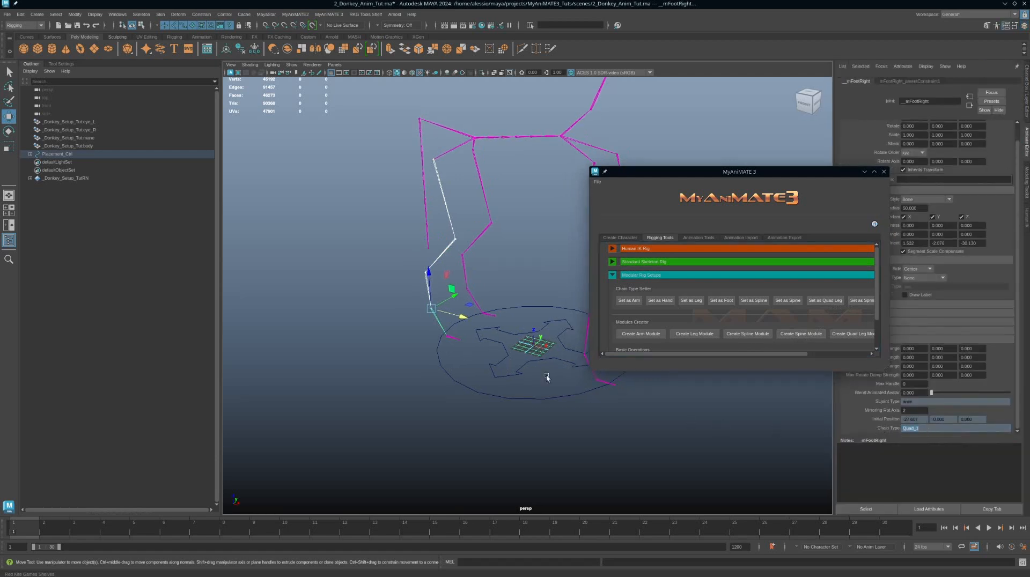
Step: Set the left hind leg chain from hip down to foot as a Quad Leg chain
{"action": "middle_click_drag", "start_coordinate": [486, 185], "coordinate": [467, 194], "text": "alt"}
{"action": "left_click", "coordinate": [470, 194]}
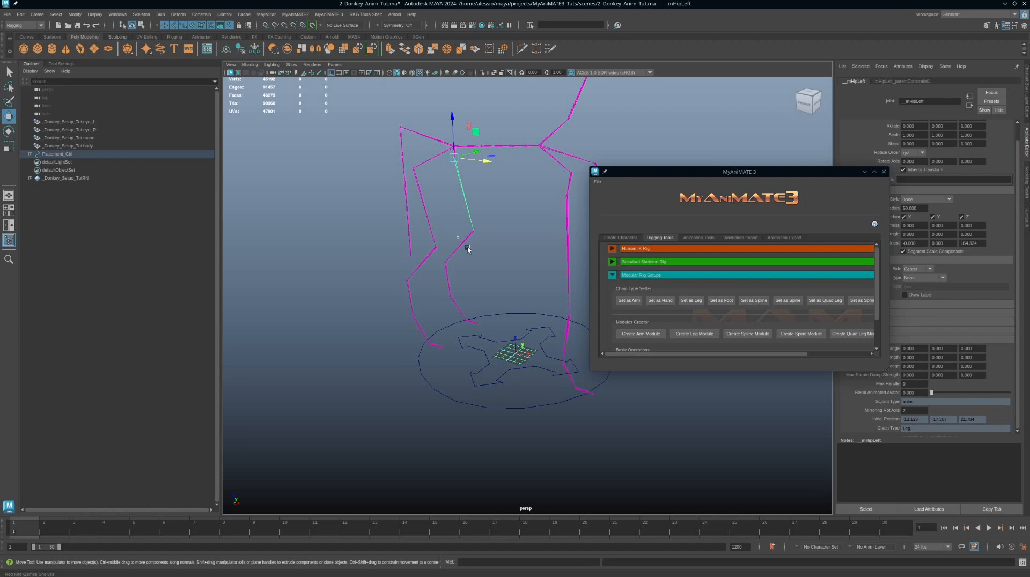
{"action": "key", "text": "Down"}
{"action": "key", "text": "Down"}
{"action": "key", "text": "Down"}
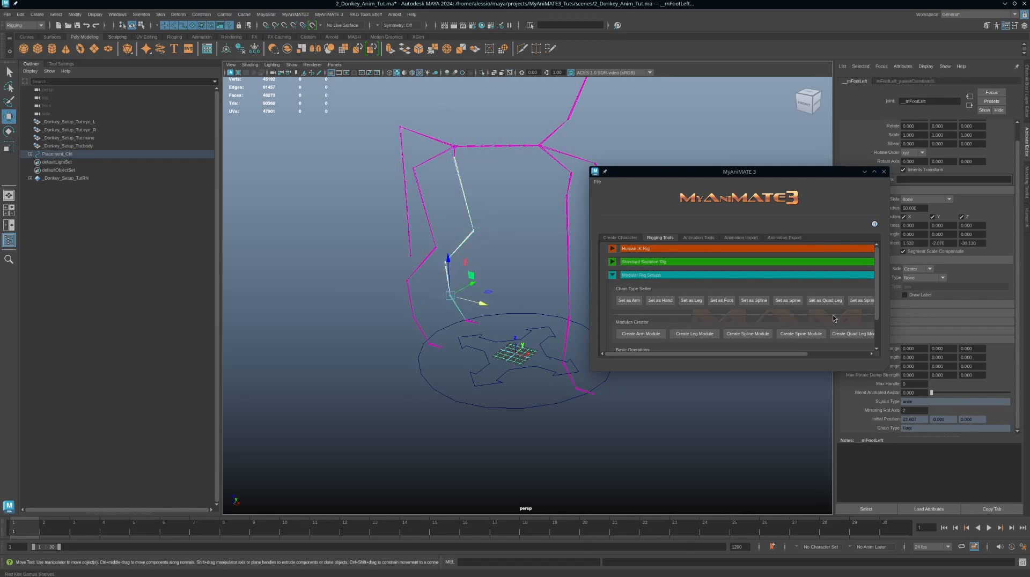
{"action": "left_click", "coordinate": [833, 306]}
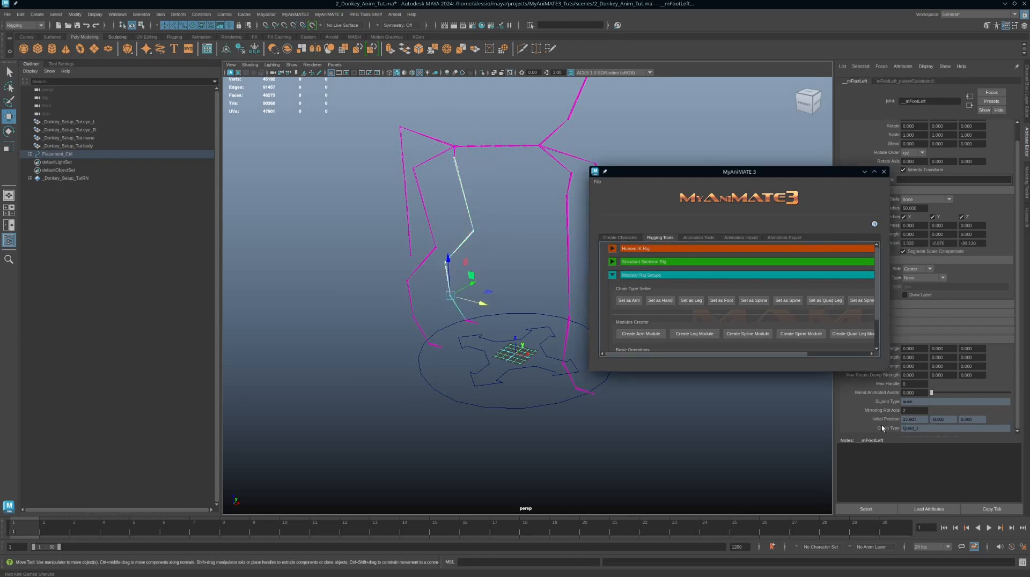
Step: Select the two new hind hoof tip joints and set them as a Foot chain
{"action": "scroll", "coordinate": [450, 334], "scroll_direction": "up", "scroll_amount": 5}
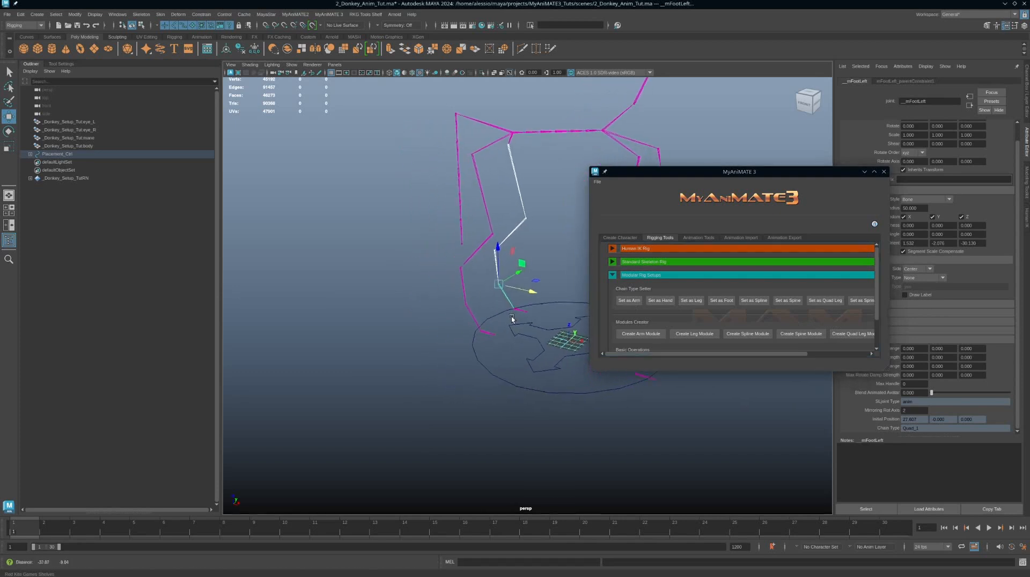
{"action": "left_click", "coordinate": [464, 360]}
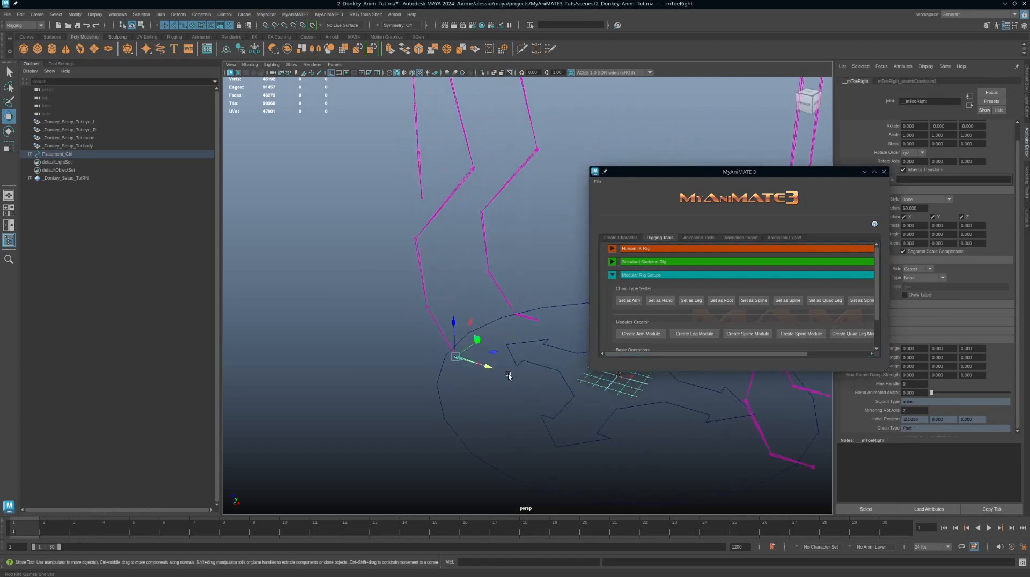
{"action": "left_click", "coordinate": [525, 319]}
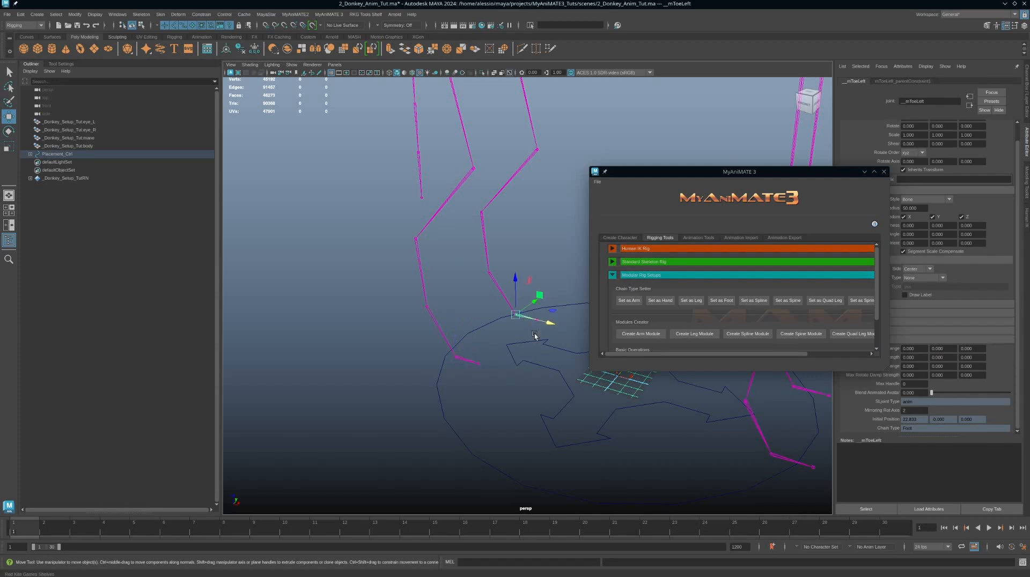
{"action": "key", "text": "q"}
{"action": "left_click", "coordinate": [479, 366]}
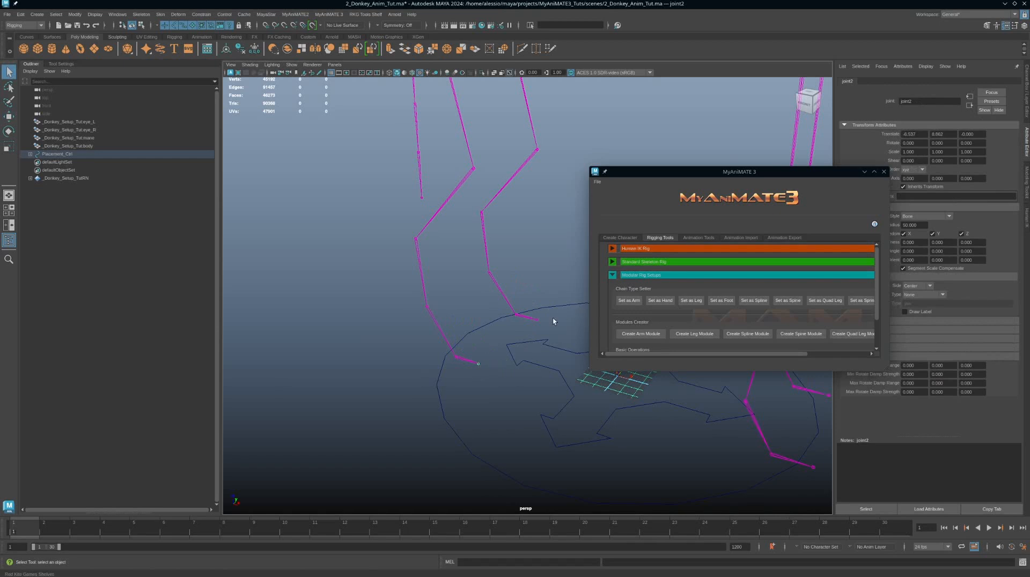
{"action": "left_click", "coordinate": [538, 323]}
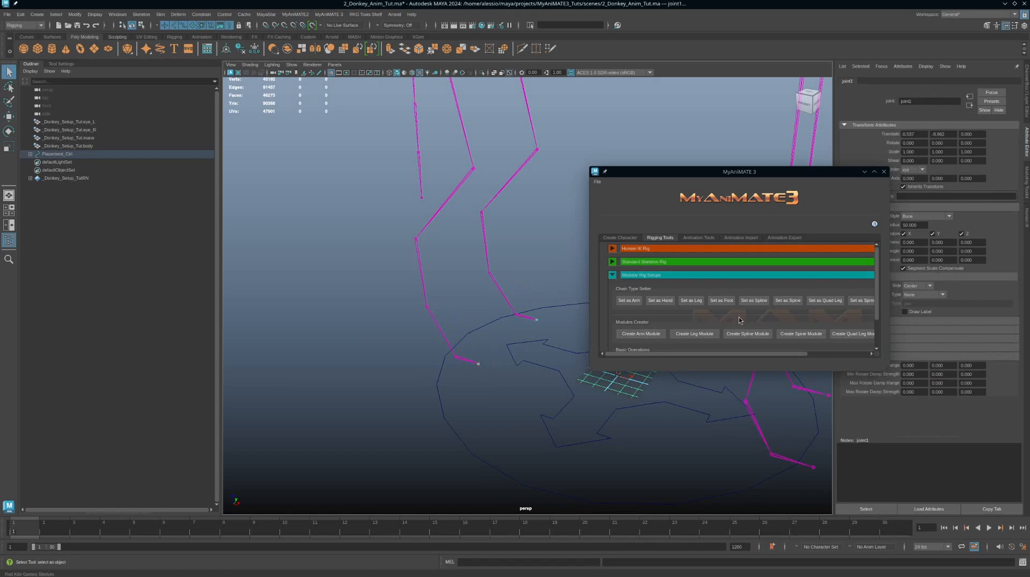
{"action": "left_click", "coordinate": [718, 302]}
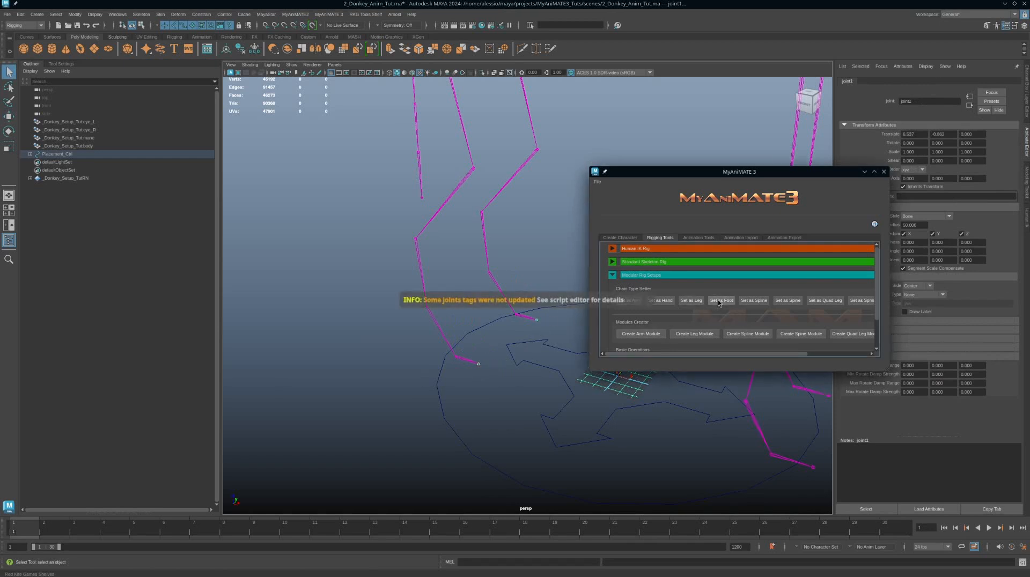
Step: Select the placement control and create the Standard Skeleton Rig
{"action": "right_click_drag", "start_coordinate": [528, 386], "coordinate": [487, 343], "text": "alt"}
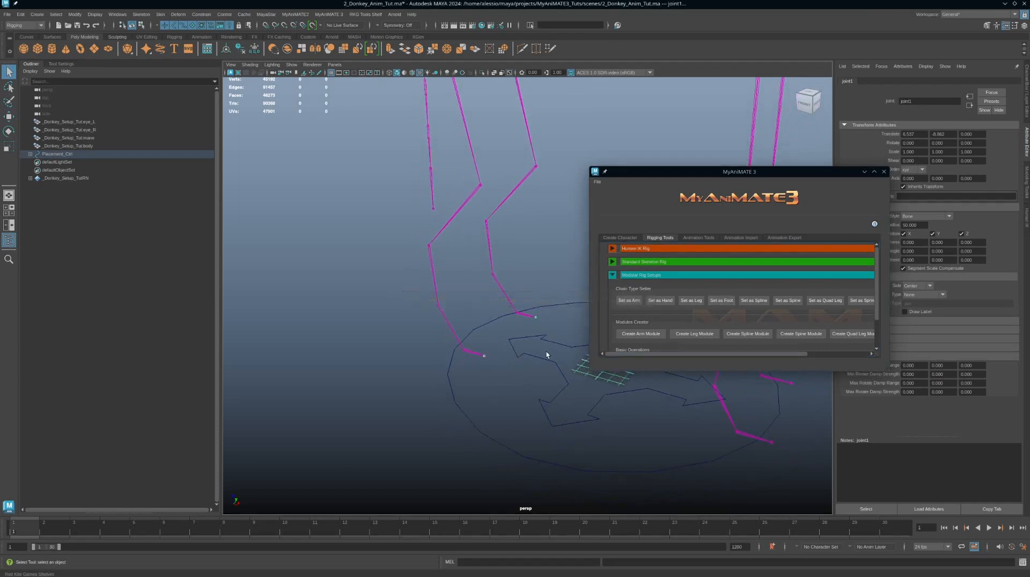
{"action": "right_click_drag", "start_coordinate": [547, 355], "coordinate": [532, 316], "text": "alt"}
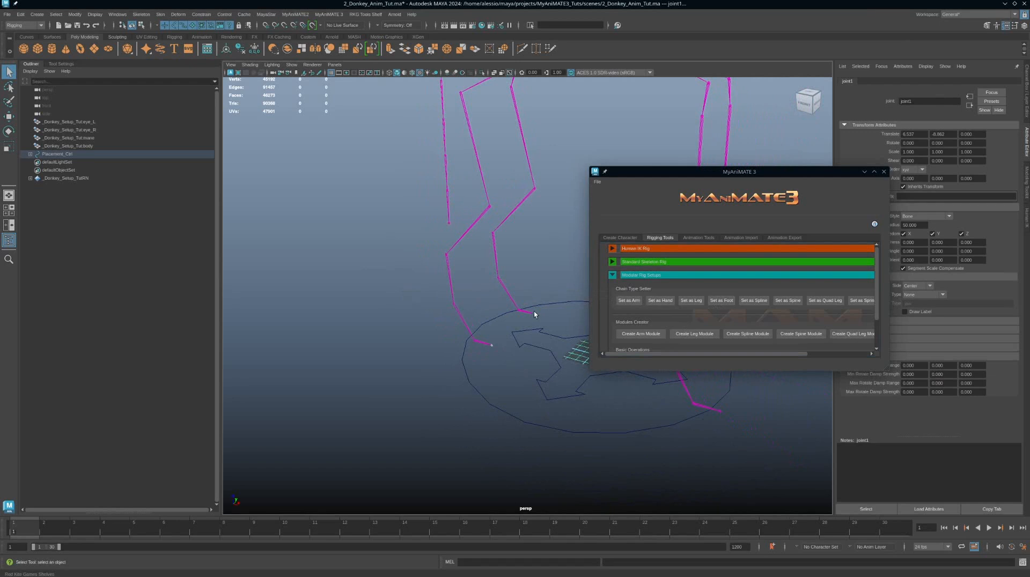
{"action": "right_click_drag", "start_coordinate": [536, 339], "coordinate": [434, 285], "text": "alt"}
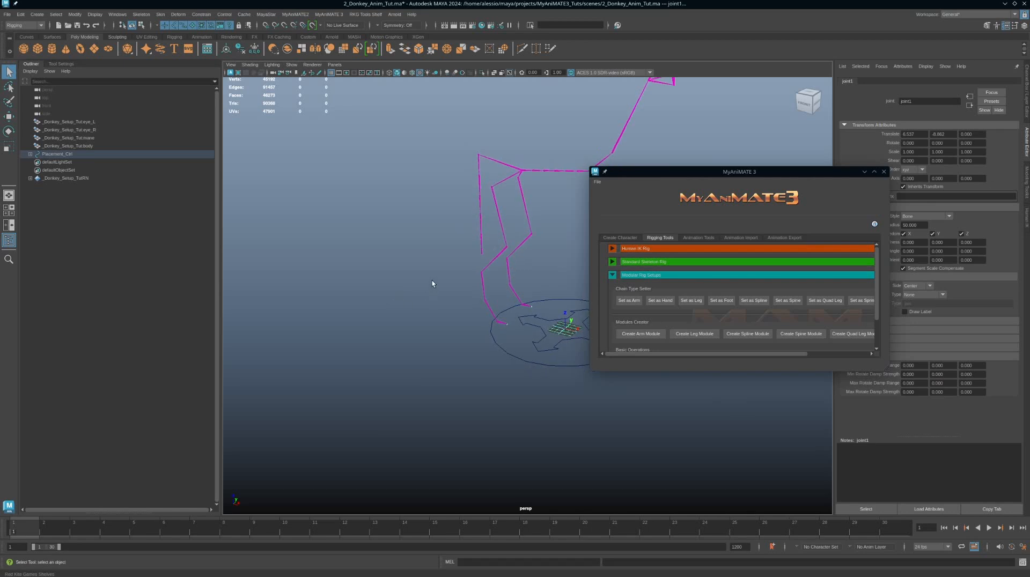
{"action": "left_click_drag", "start_coordinate": [423, 282], "coordinate": [492, 317], "text": "alt"}
{"action": "left_click", "coordinate": [492, 374]}
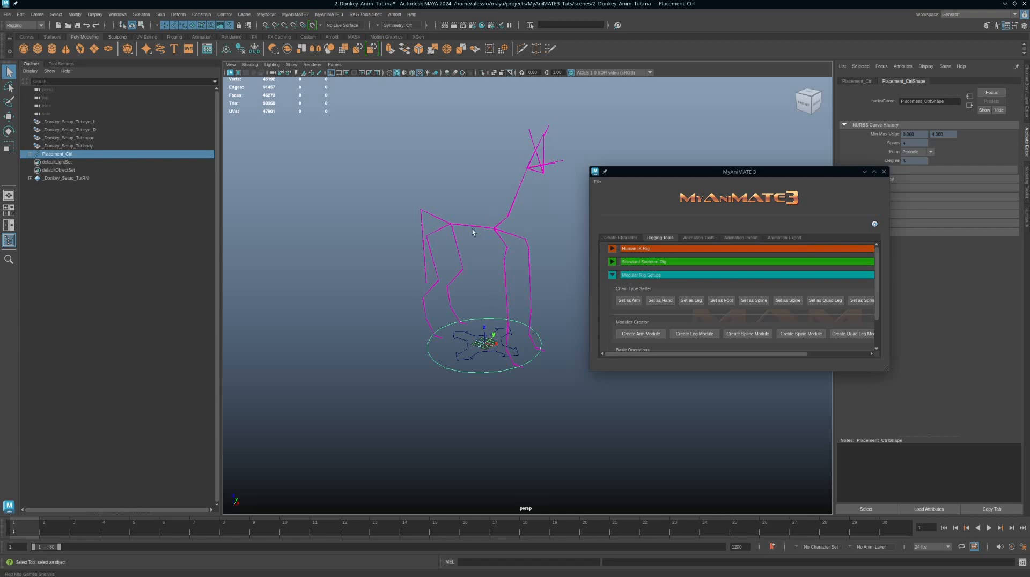
{"action": "left_click_drag", "start_coordinate": [472, 231], "coordinate": [531, 284], "text": "alt"}
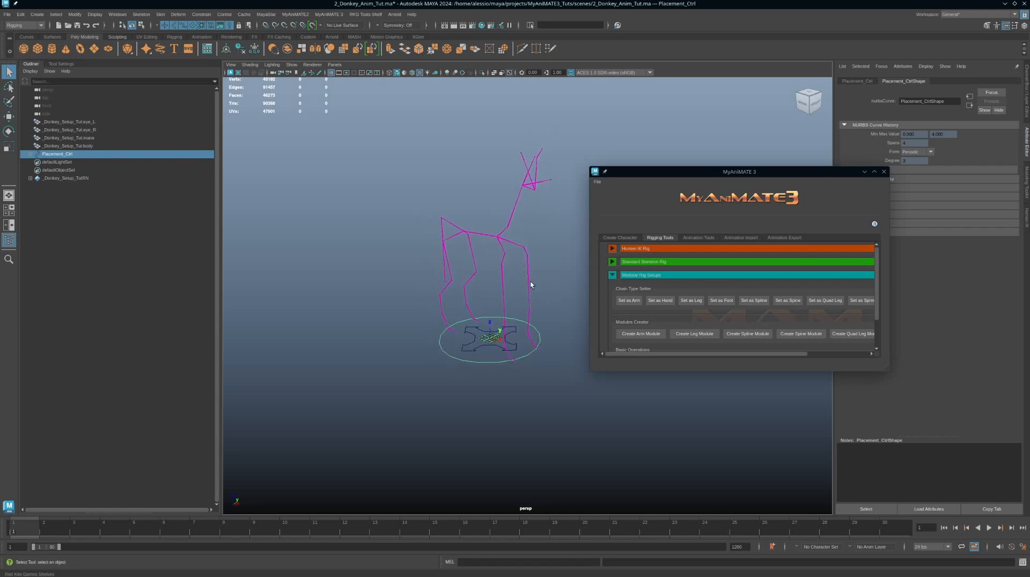
{"action": "left_click", "coordinate": [612, 262]}
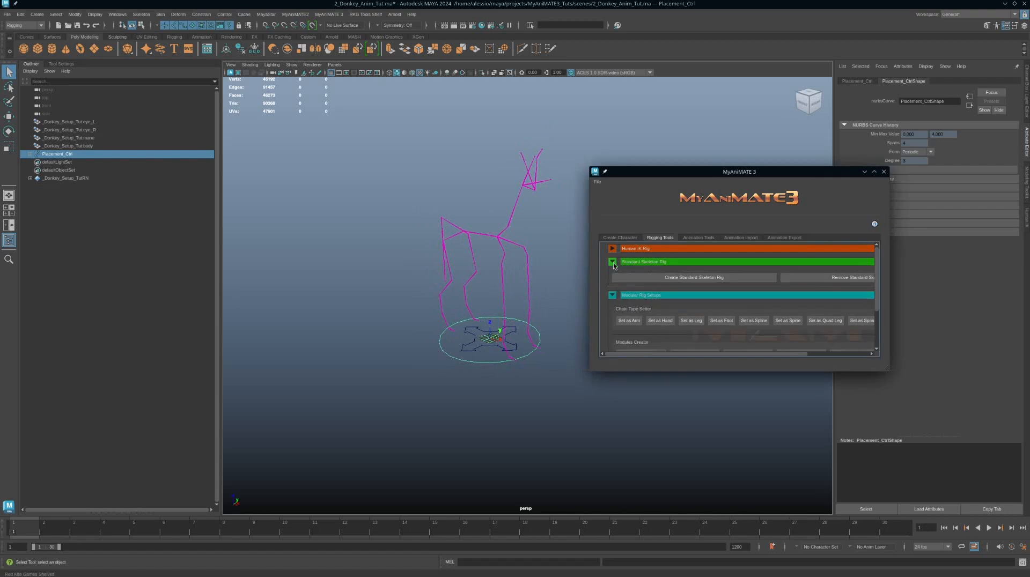
{"action": "left_click", "coordinate": [687, 278]}
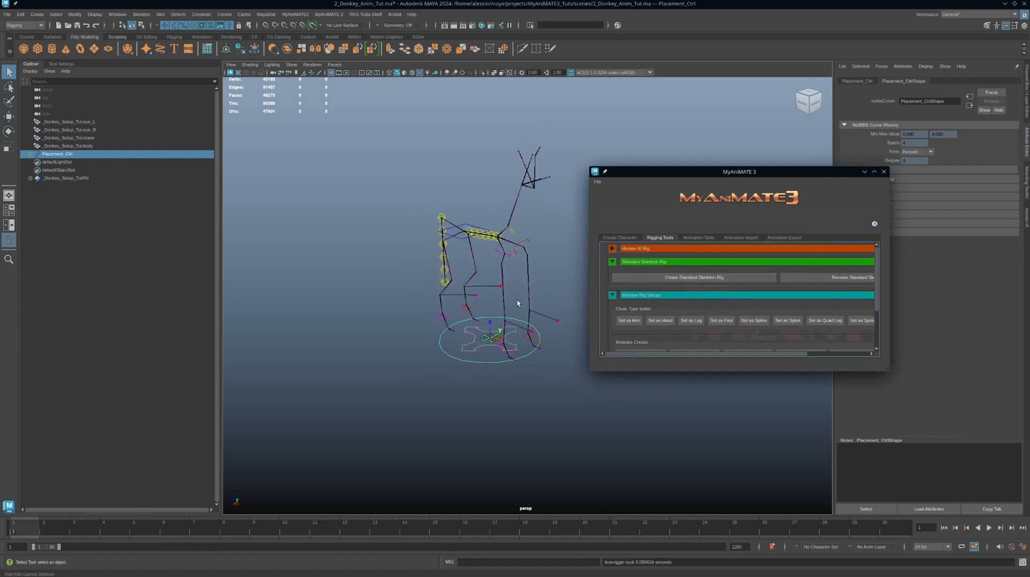
Step: Inspect the generated rig controls along the spine and legs
{"action": "left_click_drag", "start_coordinate": [517, 301], "coordinate": [489, 272], "text": "alt"}
{"action": "right_click_drag", "start_coordinate": [489, 272], "coordinate": [570, 362], "text": "alt"}
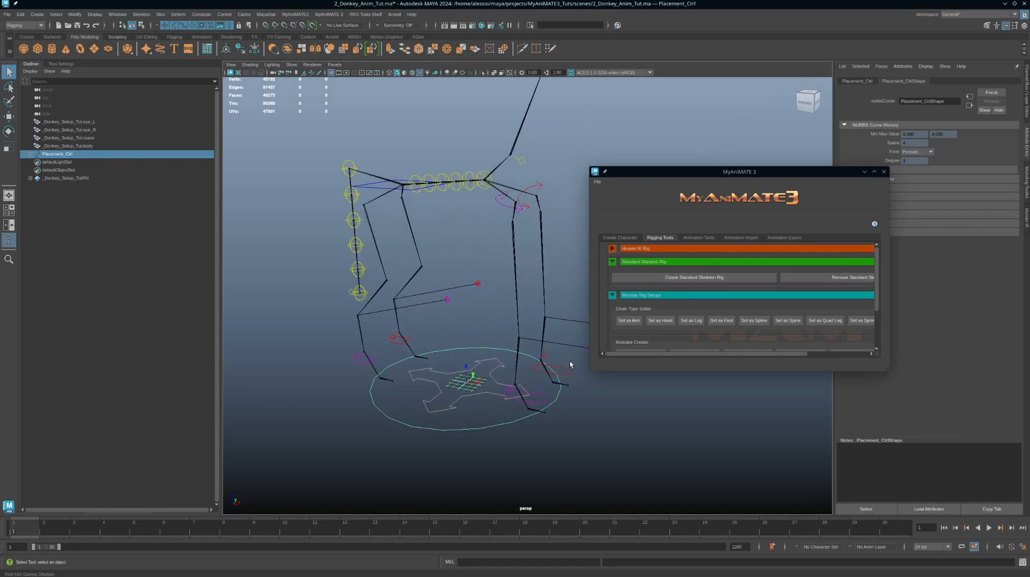
{"action": "left_click_drag", "start_coordinate": [477, 279], "coordinate": [495, 307], "text": "alt"}
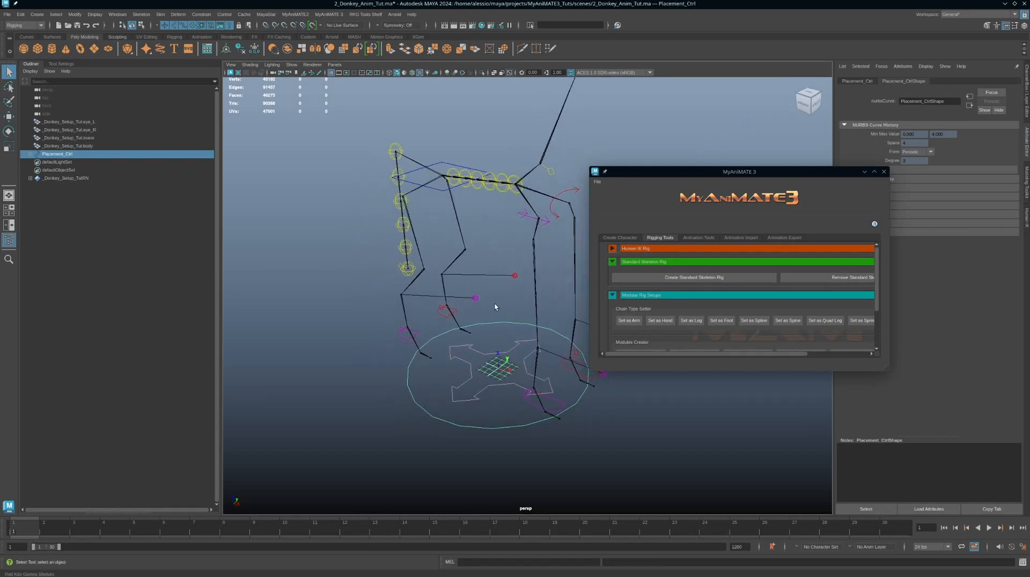
{"action": "left_click", "coordinate": [475, 299]}
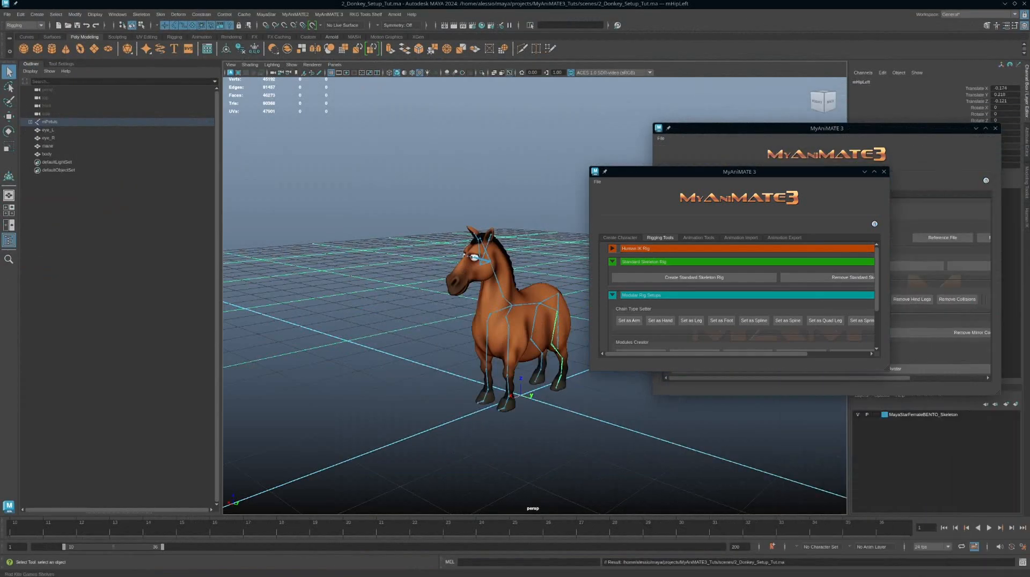
Step: Inspect the donkey's leg joints against the body mesh in the setup scene
{"action": "middle_click_drag", "start_coordinate": [502, 356], "coordinate": [477, 321], "text": "alt"}
{"action": "left_click_drag", "start_coordinate": [477, 321], "coordinate": [480, 306], "text": "alt"}
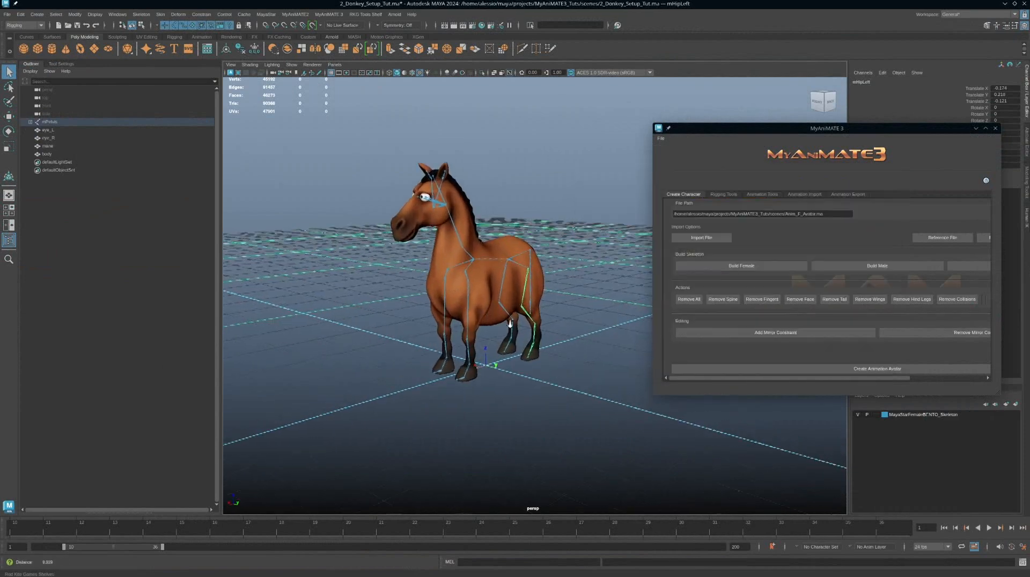
{"action": "right_click_drag", "start_coordinate": [536, 376], "coordinate": [631, 397], "text": "alt"}
{"action": "left_click_drag", "start_coordinate": [514, 332], "coordinate": [533, 322], "text": "alt"}
{"action": "left_click_drag", "start_coordinate": [518, 245], "coordinate": [504, 244], "text": "alt"}
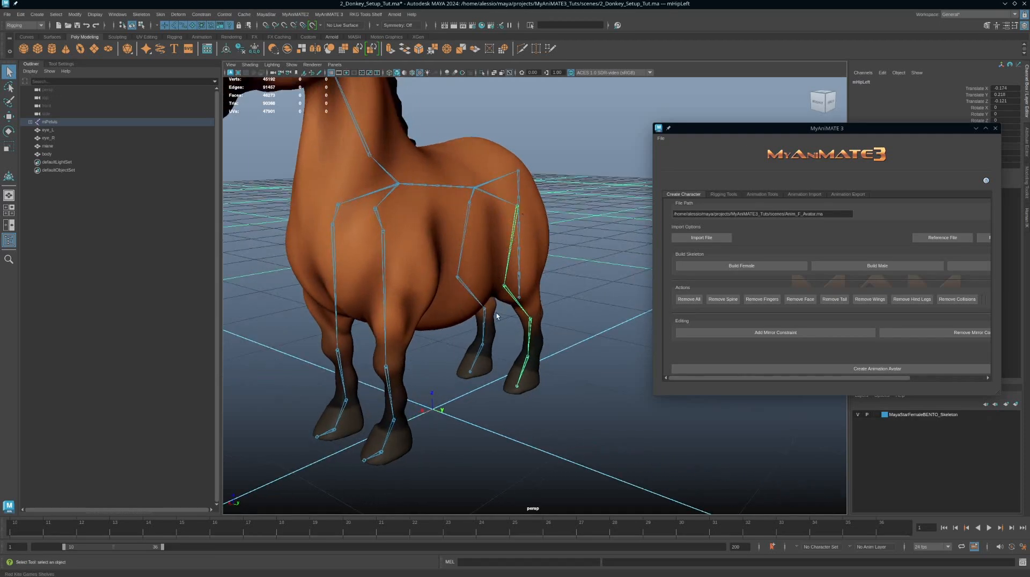
{"action": "left_click_drag", "start_coordinate": [497, 317], "coordinate": [402, 324], "text": "alt"}
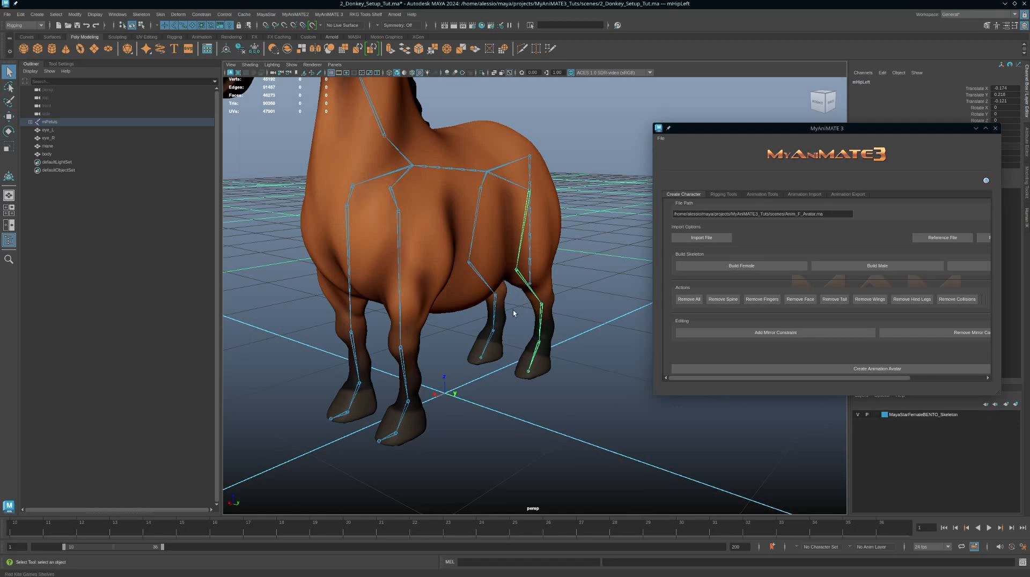
{"action": "left_click_drag", "start_coordinate": [513, 310], "coordinate": [533, 267], "text": "alt"}
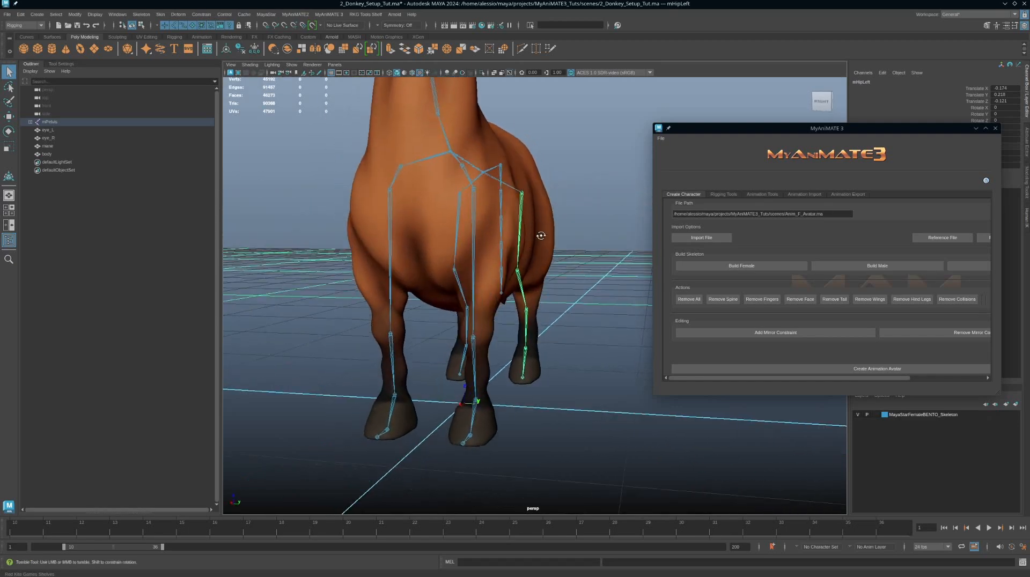
{"action": "left_click_drag", "start_coordinate": [524, 189], "coordinate": [545, 239], "text": "alt"}
Step: Examine the alignment of the leg joints inside the legs from the front view
{"action": "key", "text": "space"}
{"action": "key", "text": "space"}
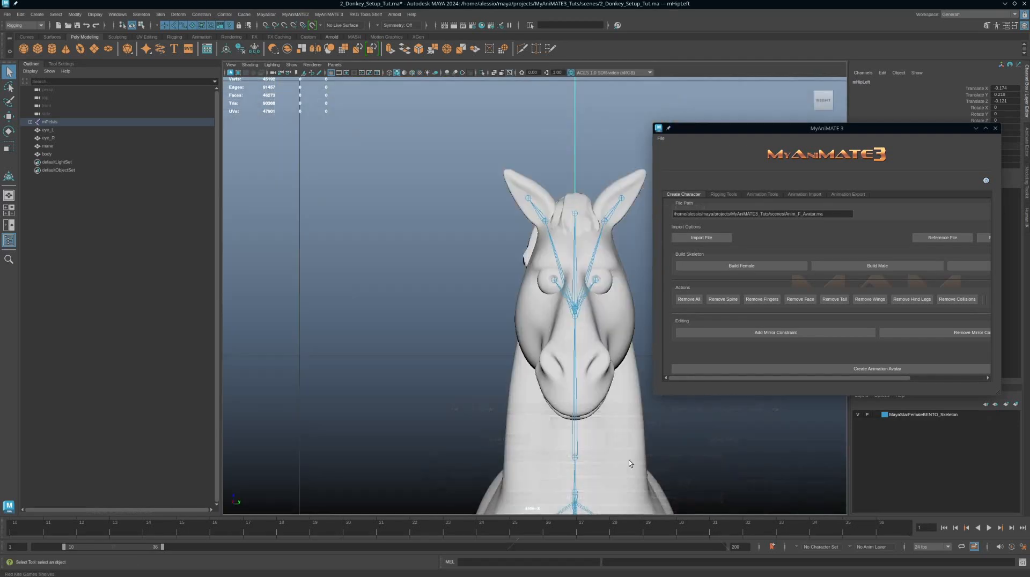
{"action": "scroll", "coordinate": [628, 460], "scroll_direction": "down", "scroll_amount": 10}
{"action": "middle_click_drag", "start_coordinate": [579, 266], "coordinate": [575, 246], "text": "alt"}
{"action": "mouse_move", "coordinate": [578, 335]}
{"action": "middle_mouse_down", "text": "alt"}
{"action": "mouse_move", "coordinate": [574, 243]}
{"action": "mouse_move", "coordinate": [589, 351]}
{"action": "middle_mouse_up", "text": "alt"}
{"action": "scroll", "coordinate": [588, 351], "scroll_direction": "up", "scroll_amount": 10}
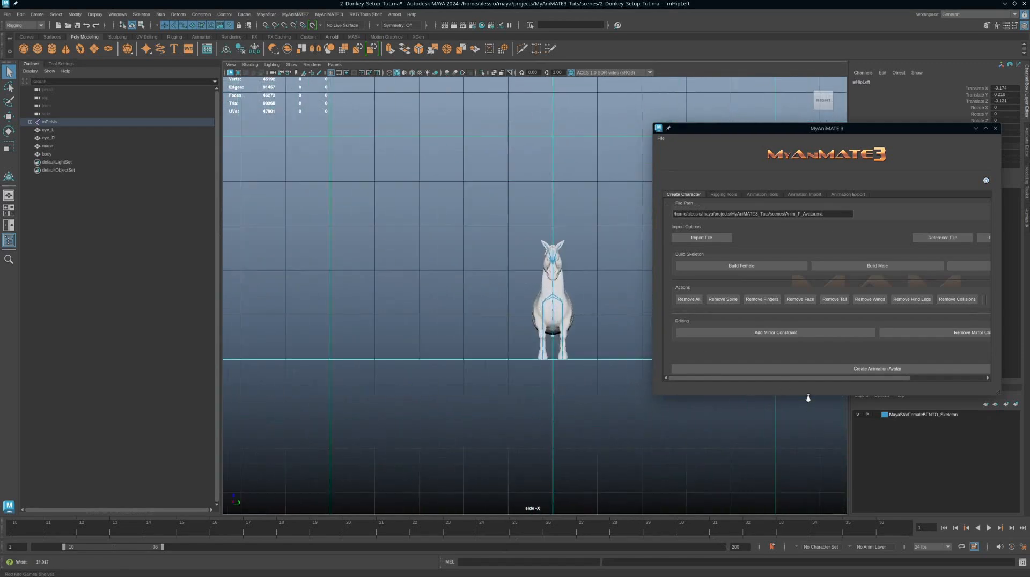
{"action": "scroll", "coordinate": [489, 268], "scroll_direction": "down", "scroll_amount": 10}
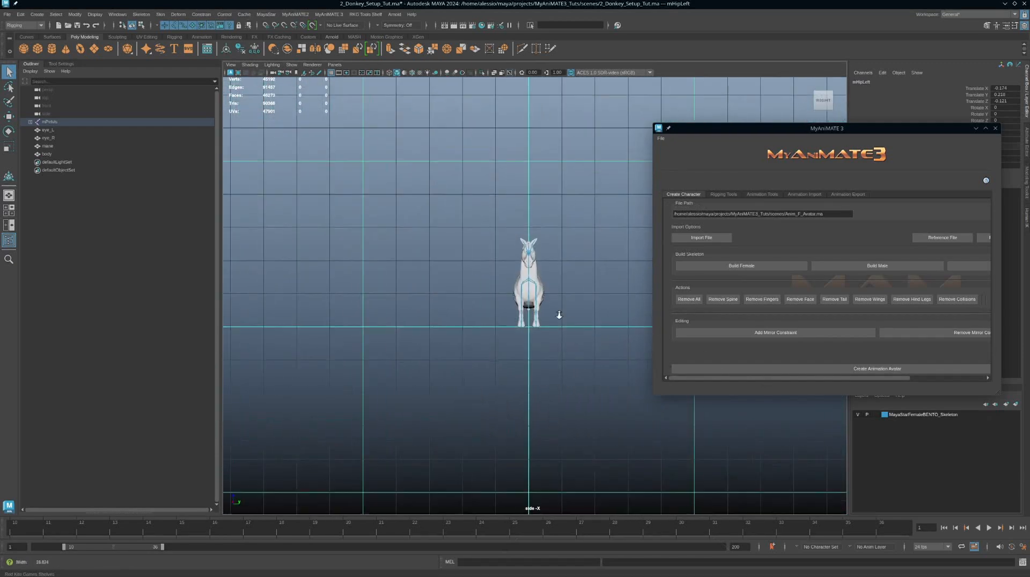
{"action": "scroll", "coordinate": [558, 317], "scroll_direction": "up", "scroll_amount": 12}
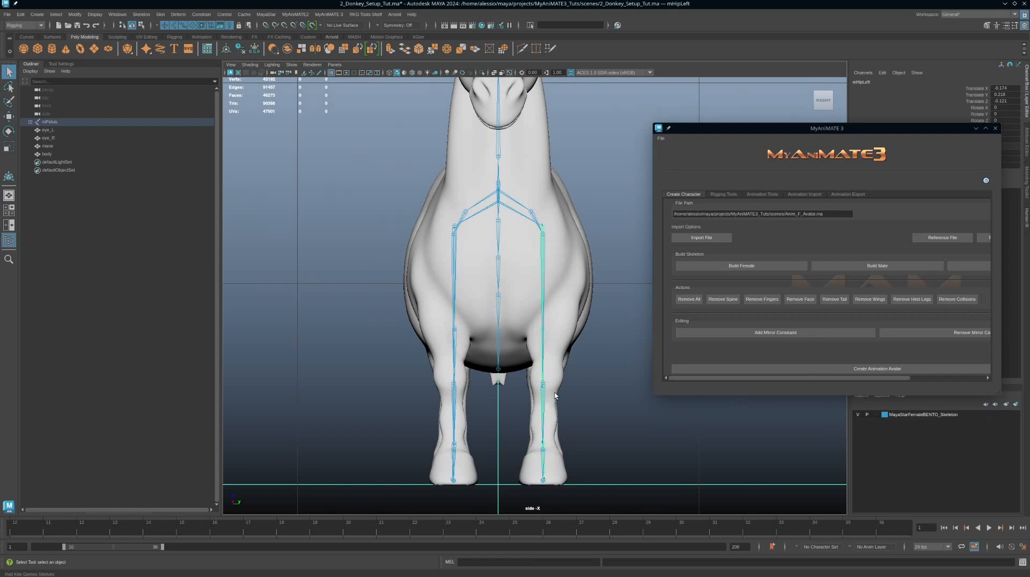
Step: Add a mirror constraint to enable mirror editing of the leg joints
{"action": "key", "text": "space"}
{"action": "key", "text": "space"}
{"action": "left_click_drag", "start_coordinate": [591, 244], "coordinate": [544, 204], "text": "alt"}
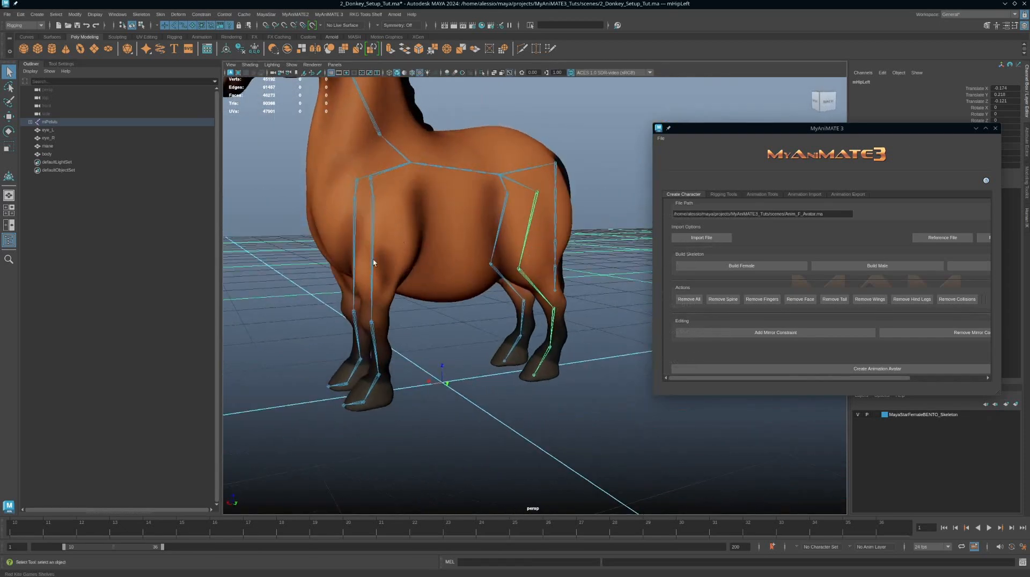
{"action": "left_click_drag", "start_coordinate": [398, 256], "coordinate": [398, 296], "text": "alt"}
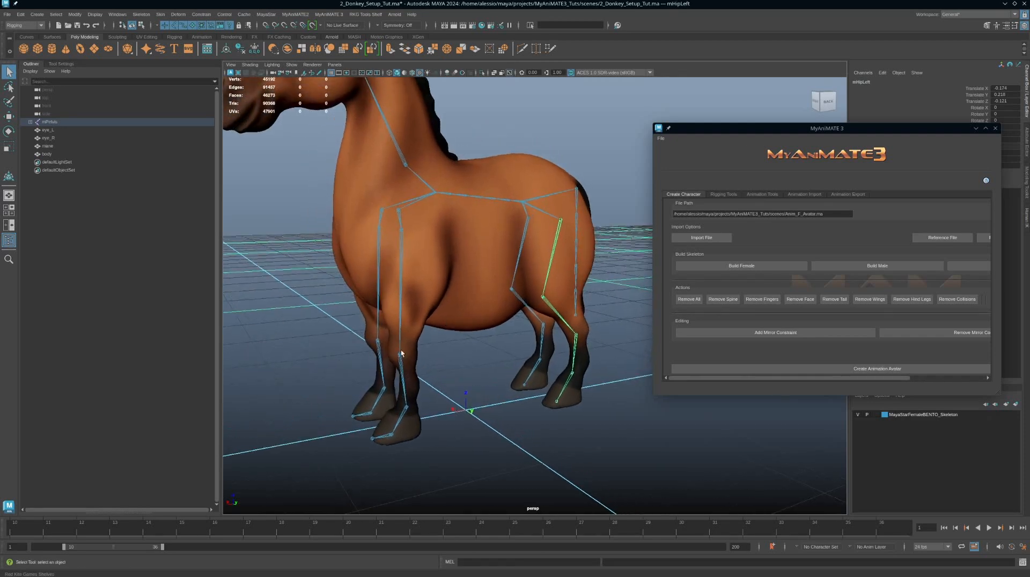
{"action": "left_click_drag", "start_coordinate": [510, 388], "coordinate": [560, 355], "text": "alt"}
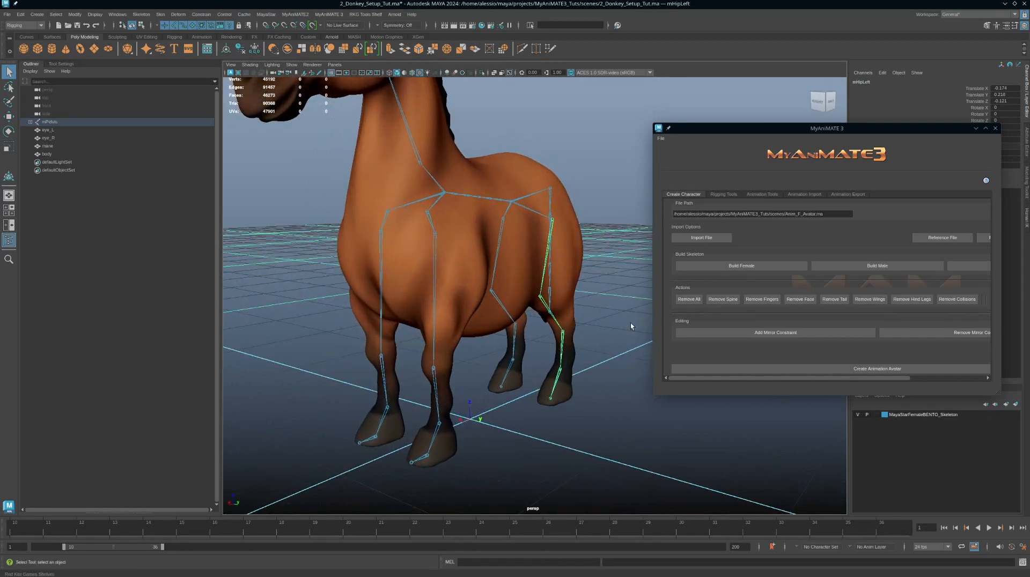
{"action": "left_click", "coordinate": [778, 334]}
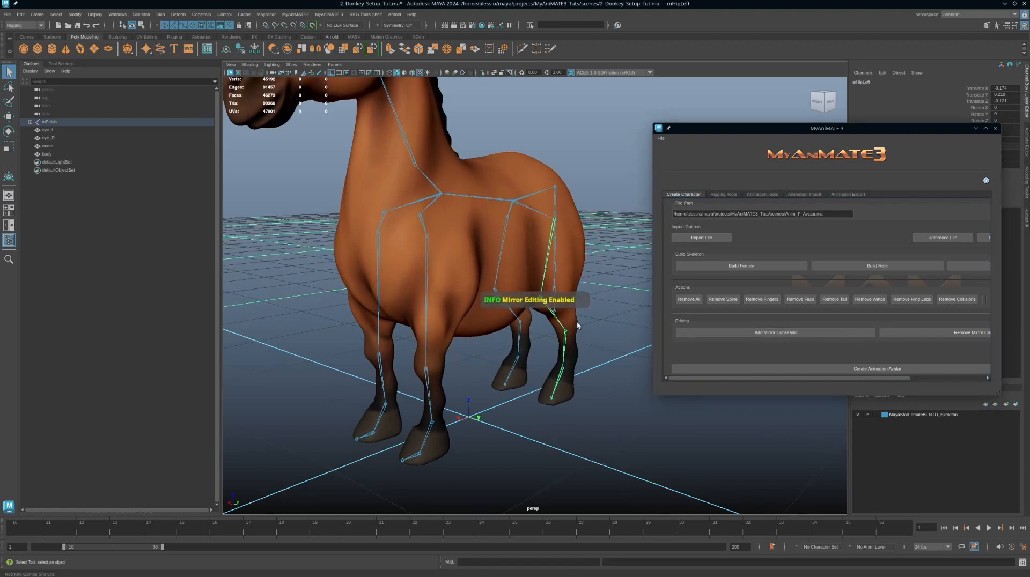
Step: Move the left hind leg's ankle and knee joints so they sit inside the leg mesh
{"action": "left_click", "coordinate": [567, 333]}
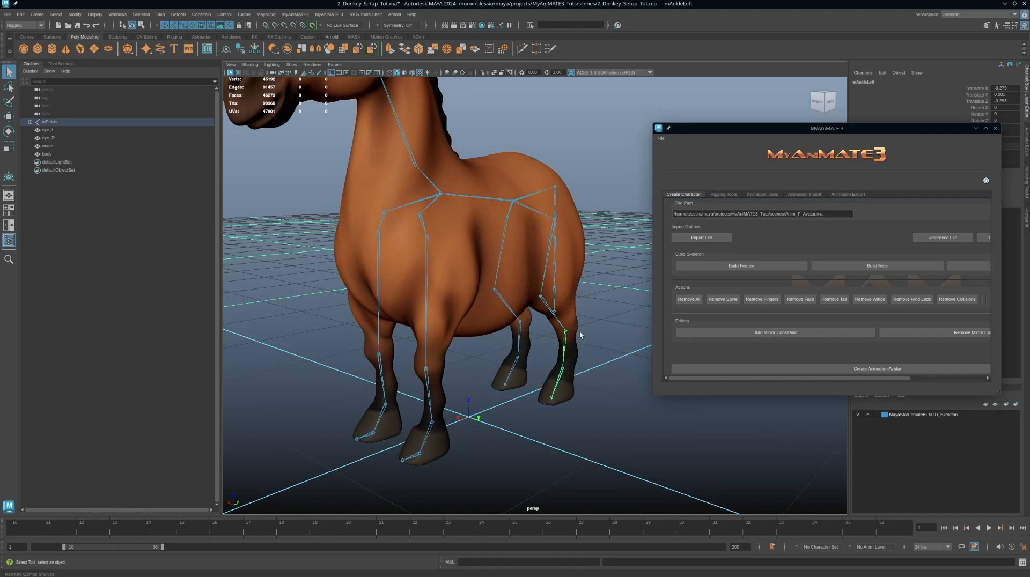
{"action": "key", "text": "w"}
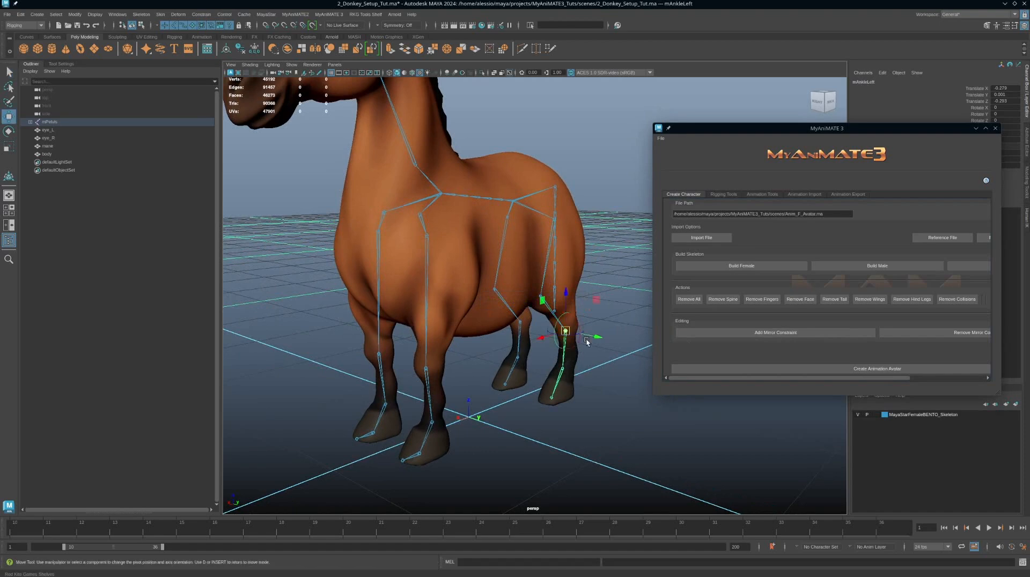
{"action": "middle_click_drag", "start_coordinate": [595, 336], "coordinate": [601, 338]}
{"action": "left_click_drag", "start_coordinate": [602, 348], "coordinate": [575, 299], "text": "alt"}
{"action": "left_click", "coordinate": [539, 298]}
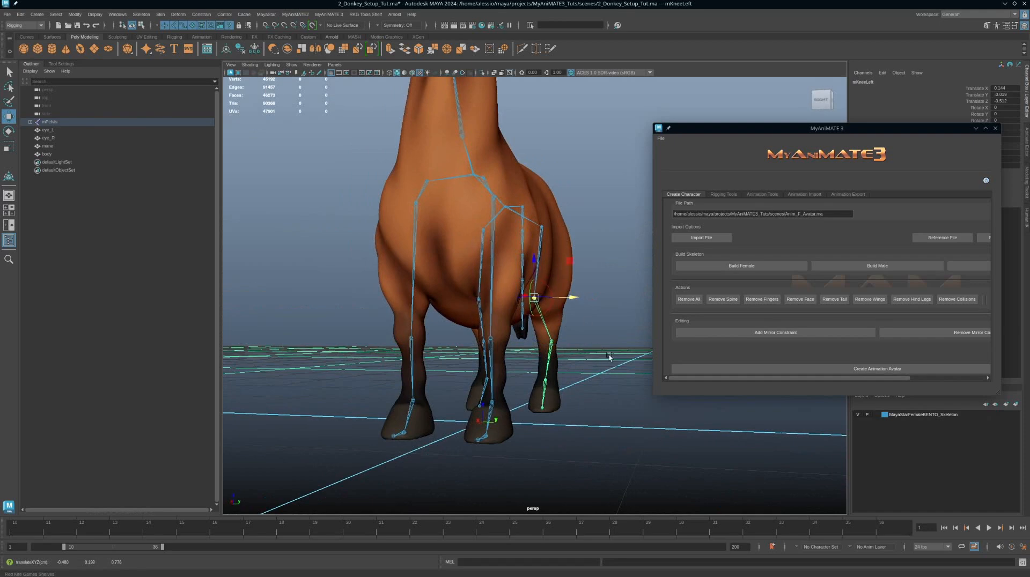
{"action": "left_click_drag", "start_coordinate": [608, 356], "coordinate": [571, 354], "text": "alt"}
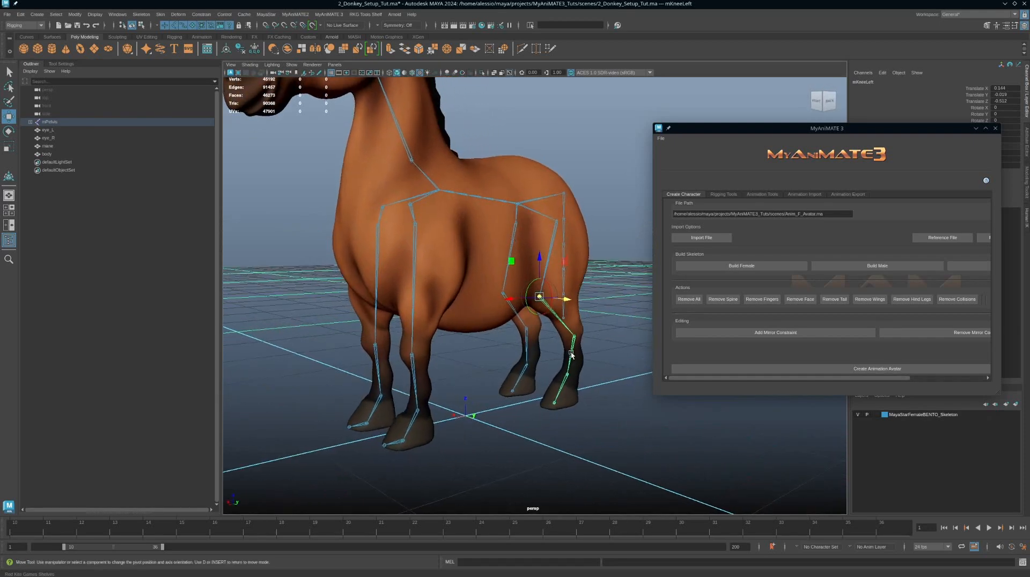
{"action": "key", "text": "q"}
{"action": "left_click", "coordinate": [549, 249]}
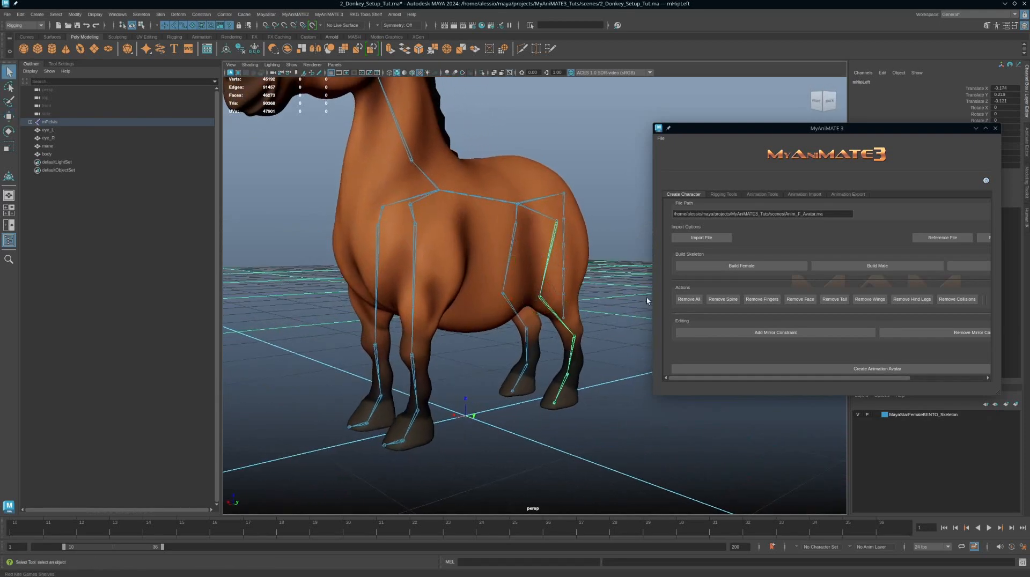
Step: Remove the mirror constraint and re-add it with the left front shoulder joint selected
{"action": "left_click", "coordinate": [928, 333]}
{"action": "scroll", "coordinate": [511, 363], "scroll_direction": "down", "scroll_amount": 2}
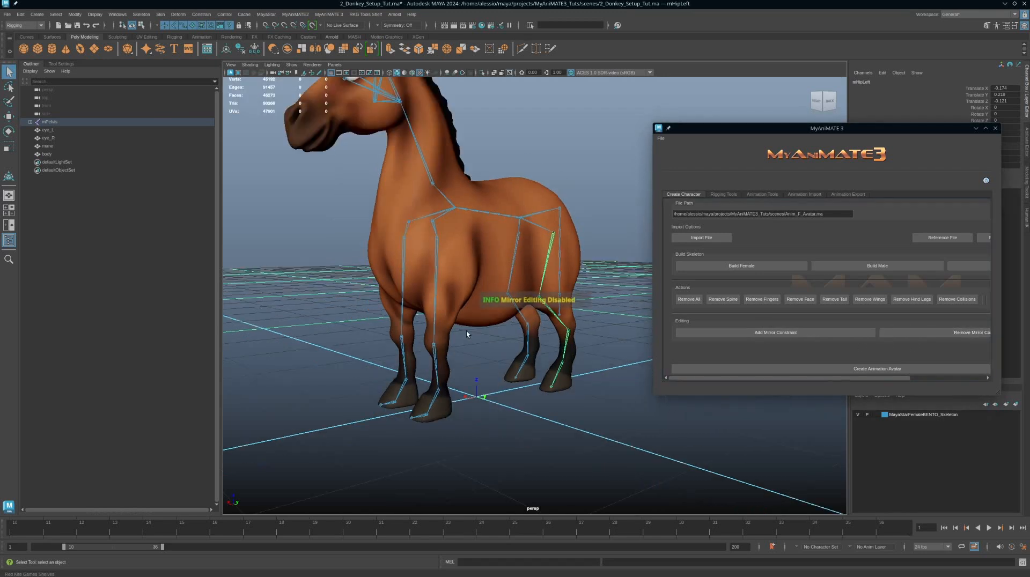
{"action": "left_click", "coordinate": [435, 270]}
{"action": "left_click", "coordinate": [758, 334]}
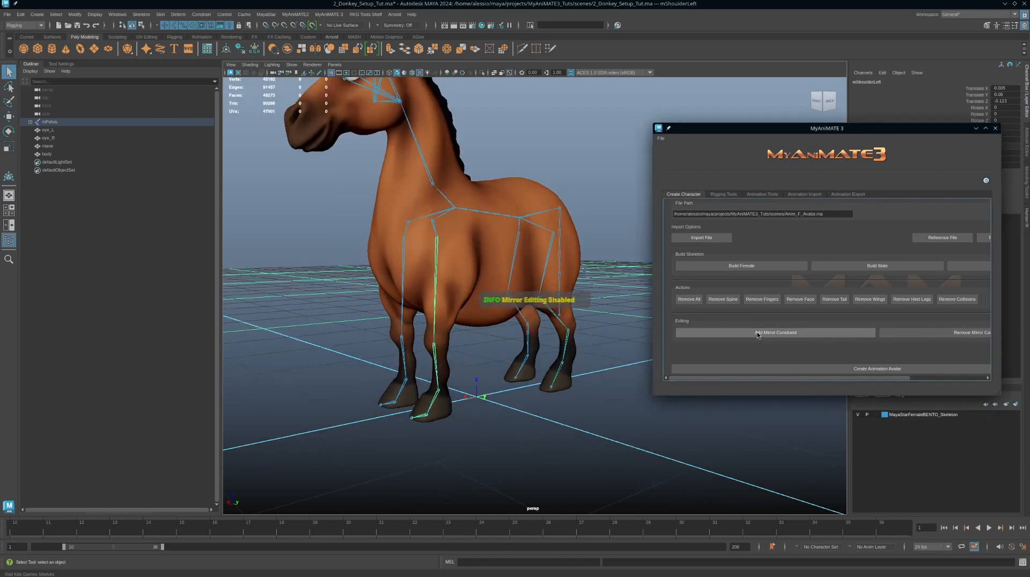
Step: Move the left front leg's elbow joint to fit inside the leg mesh
{"action": "left_click_drag", "start_coordinate": [444, 316], "coordinate": [439, 315], "text": "alt"}
{"action": "scroll", "coordinate": [440, 316], "scroll_direction": "up", "scroll_amount": 2}
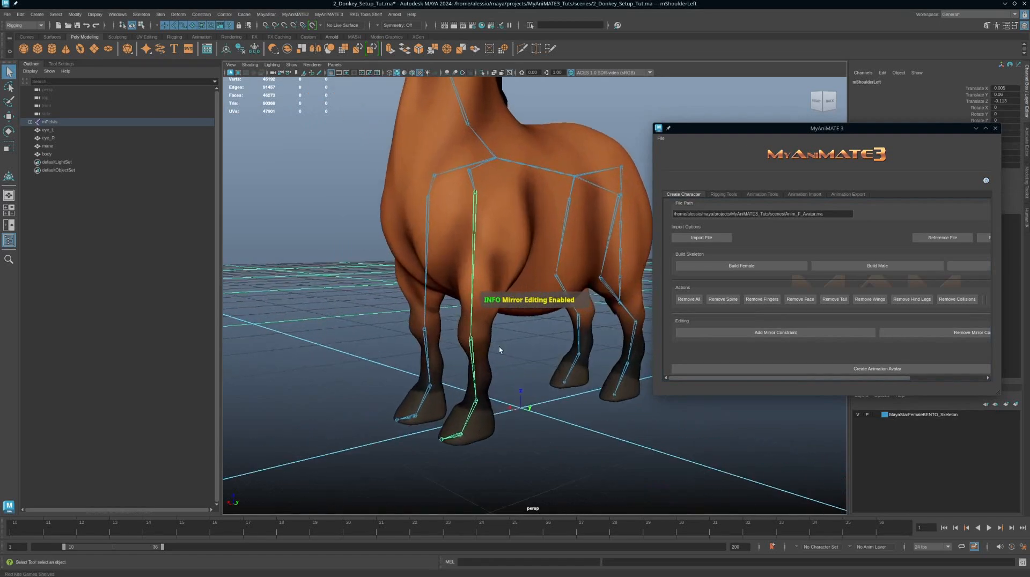
{"action": "left_click", "coordinate": [470, 342]}
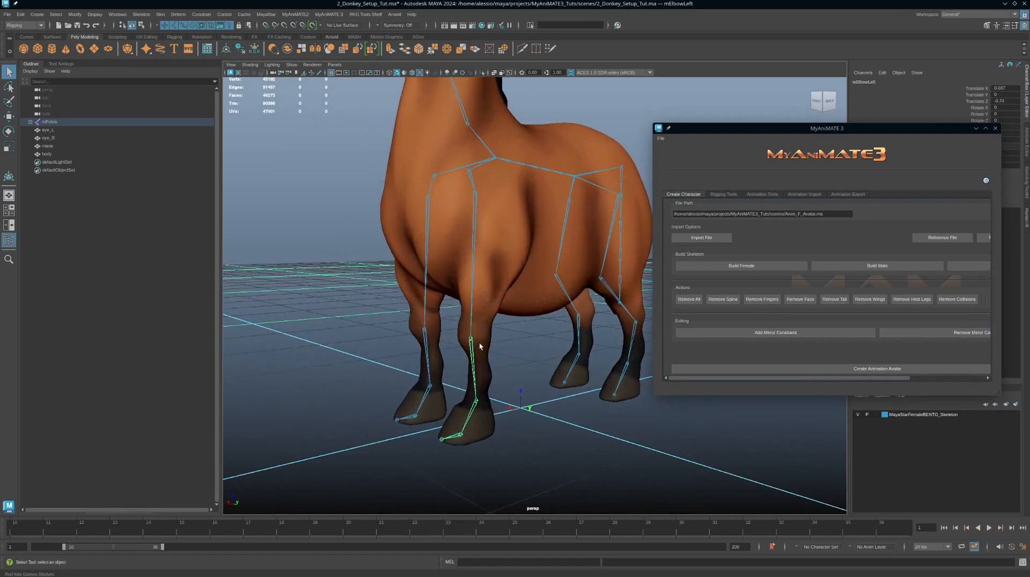
{"action": "key", "text": "w"}
{"action": "left_click_drag", "start_coordinate": [513, 357], "coordinate": [572, 344], "text": "alt"}
{"action": "left_click", "coordinate": [573, 345]}
{"action": "mouse_move", "coordinate": [578, 393]}
{"action": "left_mouse_down", "text": "alt"}
{"action": "mouse_move", "coordinate": [597, 393]}
{"action": "mouse_move", "coordinate": [570, 398]}
{"action": "left_mouse_up", "text": "alt"}
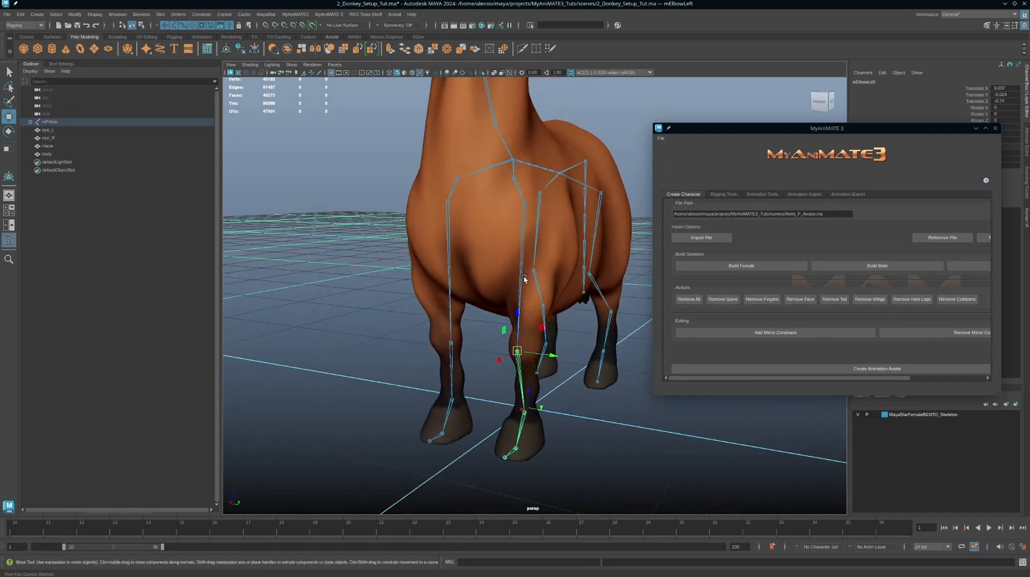
Step: Select the left front shoulder joint and save the setup scene
{"action": "left_click", "coordinate": [519, 261]}
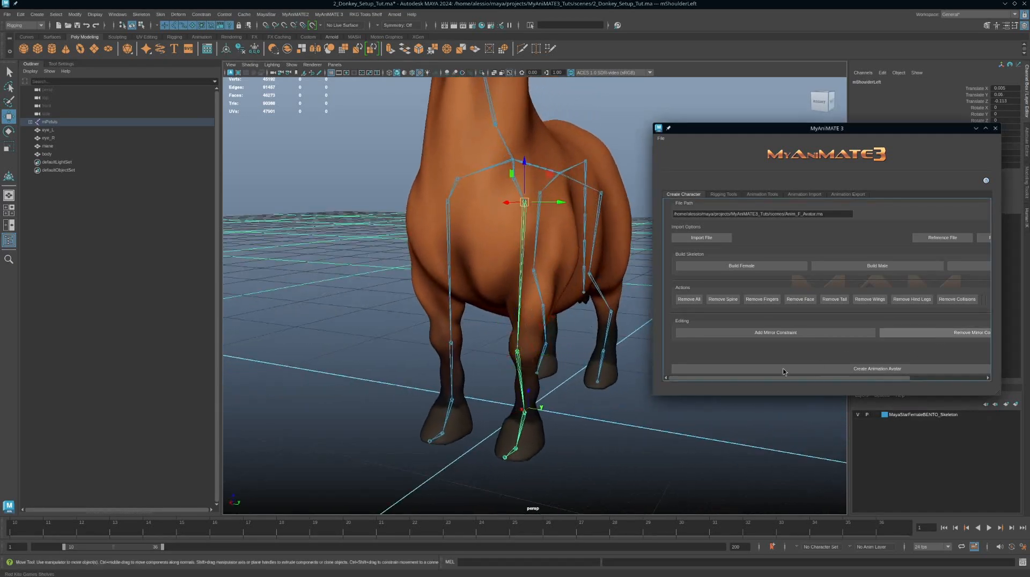
{"action": "scroll", "coordinate": [568, 387], "scroll_direction": "down", "scroll_amount": 5}
{"action": "mouse_move", "coordinate": [556, 379]}
{"action": "left_mouse_down", "text": "alt"}
{"action": "mouse_move", "coordinate": [504, 388]}
{"action": "mouse_move", "coordinate": [554, 374]}
{"action": "left_mouse_up", "text": "alt"}
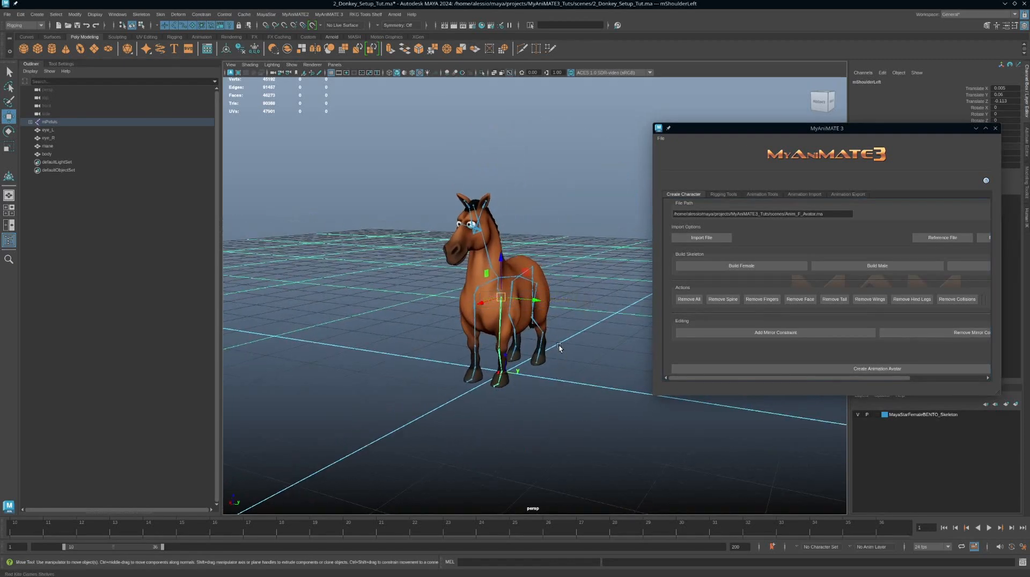
{"action": "key", "text": "ctrl+s"}
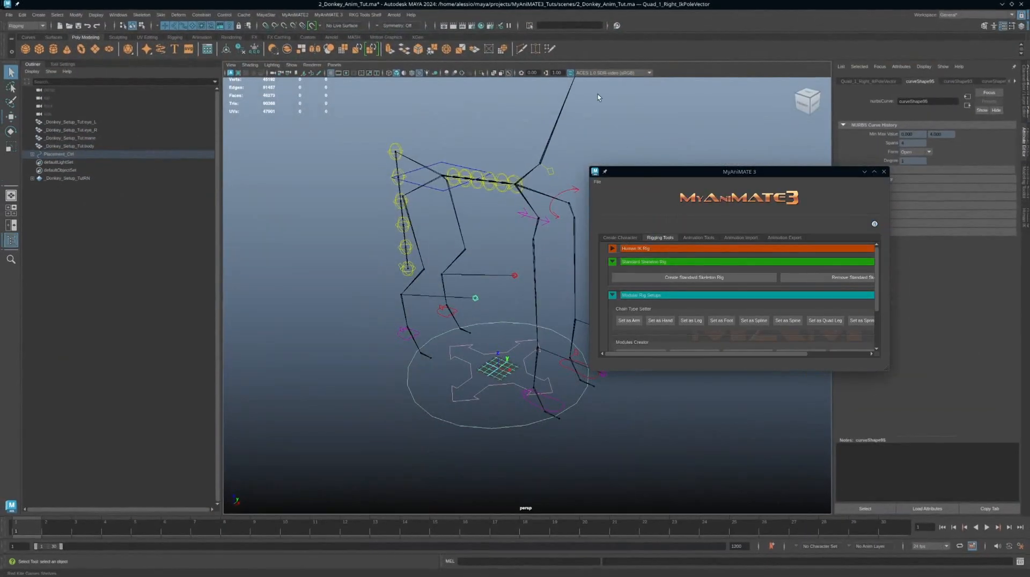
Step: Switch to the animation scene window and reopen 2_Donkey_Anim_Tut.ma without saving changes
{"action": "left_click_drag", "start_coordinate": [808, 174], "coordinate": [910, 155]}
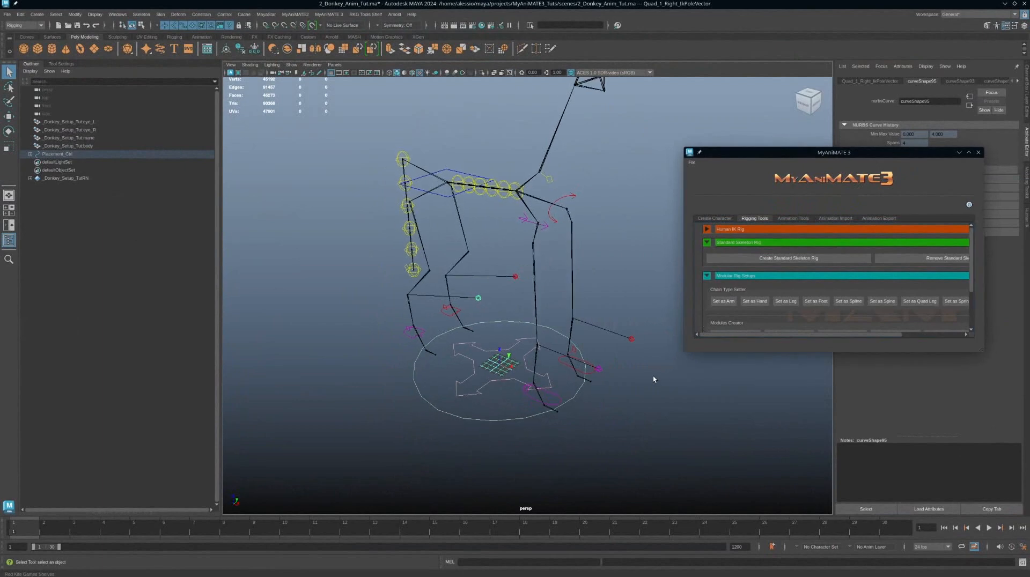
{"action": "left_click_drag", "start_coordinate": [596, 384], "coordinate": [609, 372], "text": "alt"}
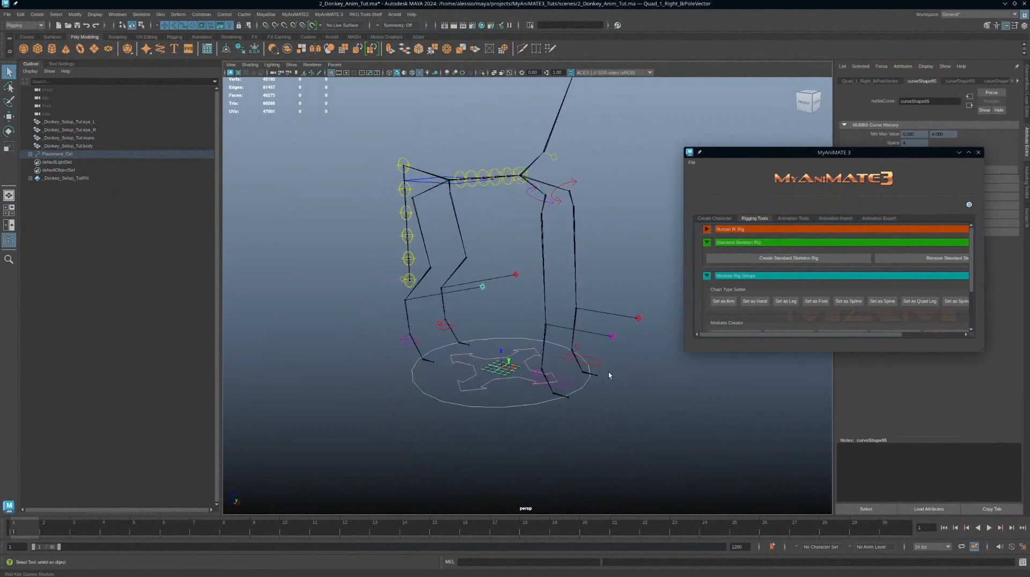
{"action": "key", "text": "ctrl+o"}
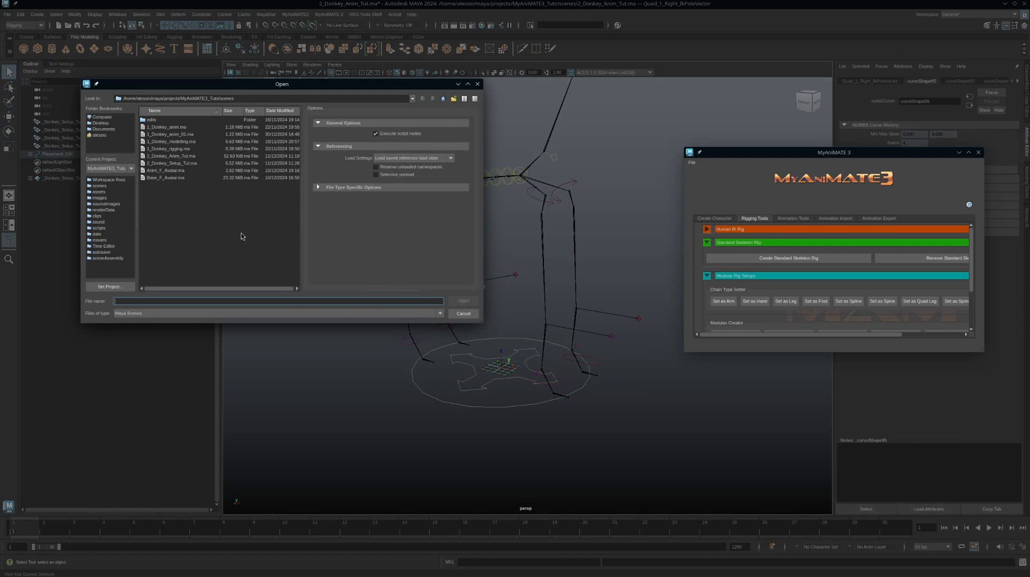
{"action": "left_click", "coordinate": [178, 156]}
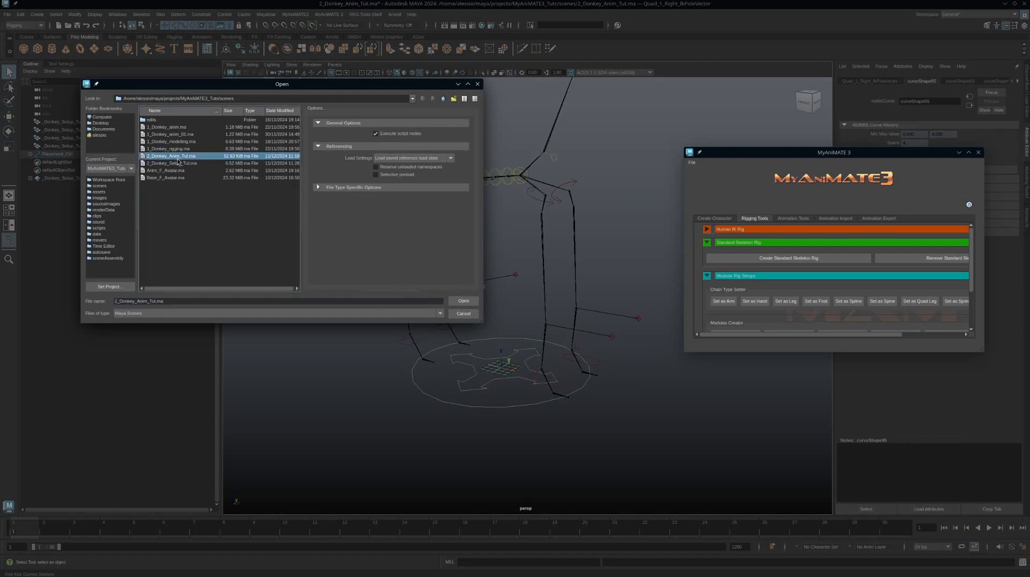
{"action": "double_click", "coordinate": [183, 157]}
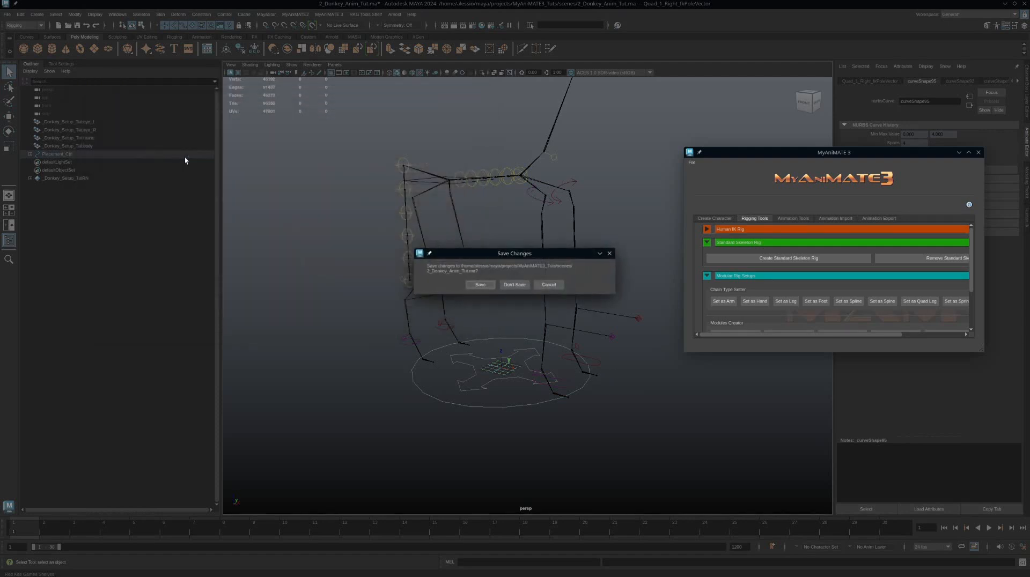
{"action": "left_click", "coordinate": [516, 285]}
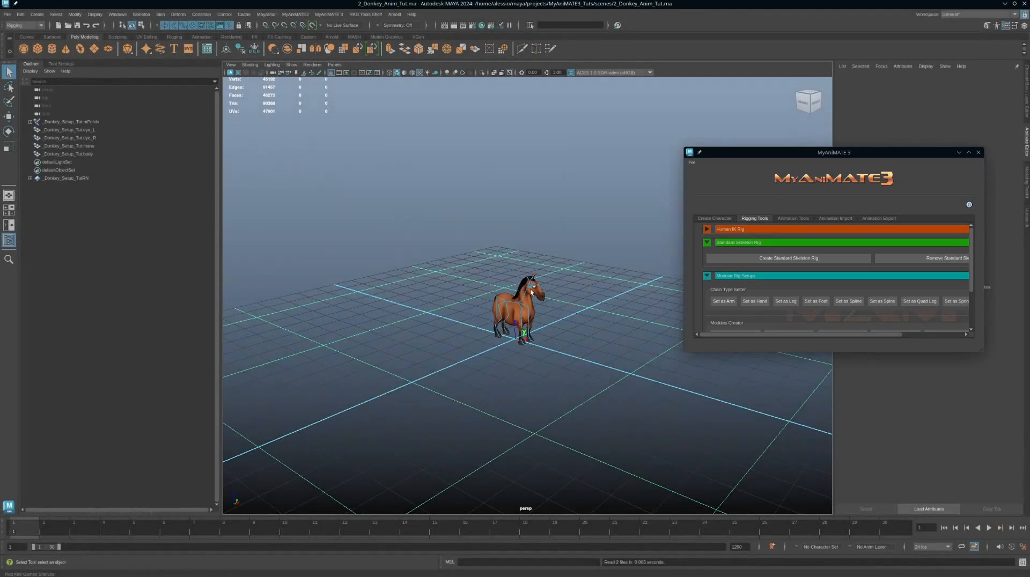
Step: Create the animation avatar, declining to animate the collision volume joints
{"action": "right_click_drag", "start_coordinate": [501, 271], "coordinate": [732, 395], "text": "alt"}
{"action": "left_click_drag", "start_coordinate": [584, 380], "coordinate": [519, 356], "text": "alt"}
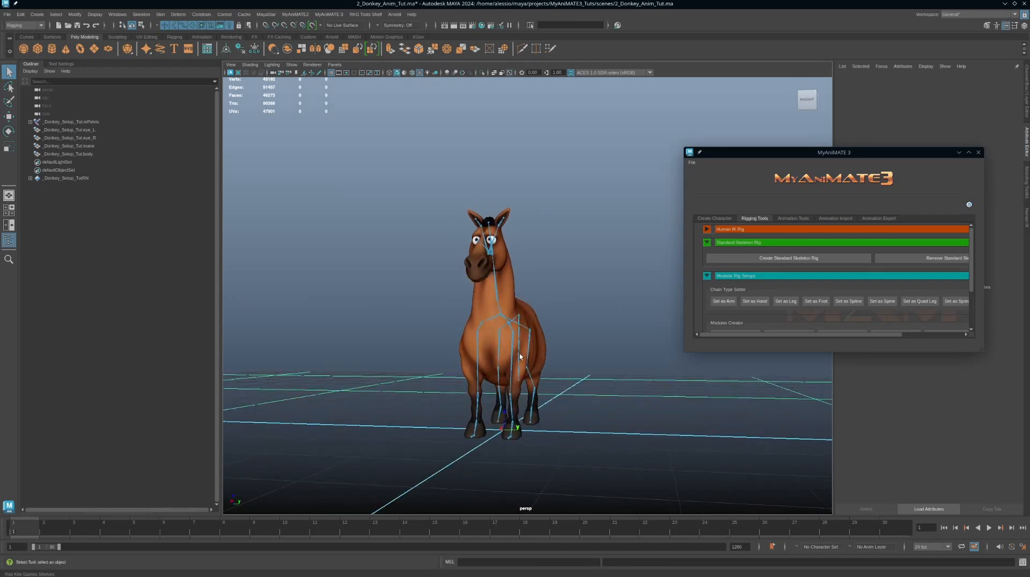
{"action": "middle_click_drag", "start_coordinate": [554, 364], "coordinate": [554, 333], "text": "alt"}
{"action": "right_click_drag", "start_coordinate": [517, 306], "coordinate": [650, 391], "text": "alt"}
{"action": "middle_click_drag", "start_coordinate": [575, 338], "coordinate": [540, 292], "text": "alt"}
{"action": "left_click_drag", "start_coordinate": [540, 292], "coordinate": [606, 297], "text": "alt"}
{"action": "right_click_drag", "start_coordinate": [606, 296], "coordinate": [454, 311], "text": "alt"}
{"action": "scroll", "coordinate": [758, 322], "scroll_direction": "down", "scroll_amount": 3}
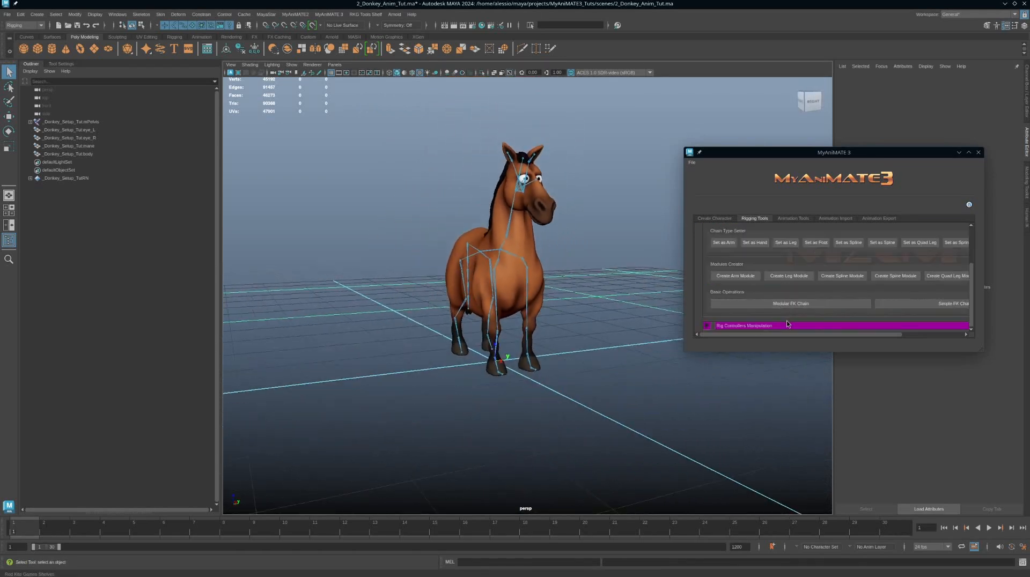
{"action": "left_click", "coordinate": [714, 219]}
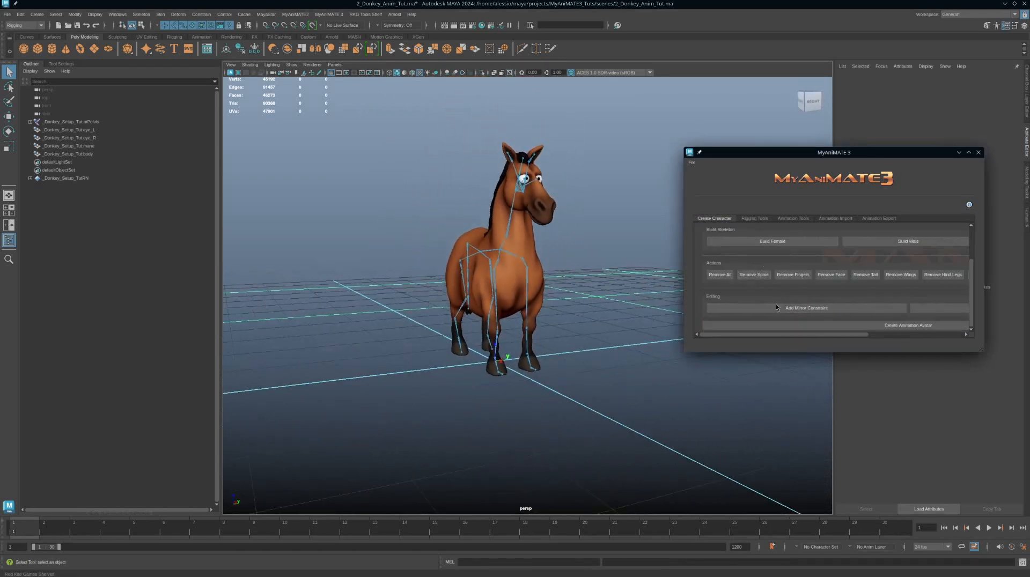
{"action": "left_click", "coordinate": [819, 325]}
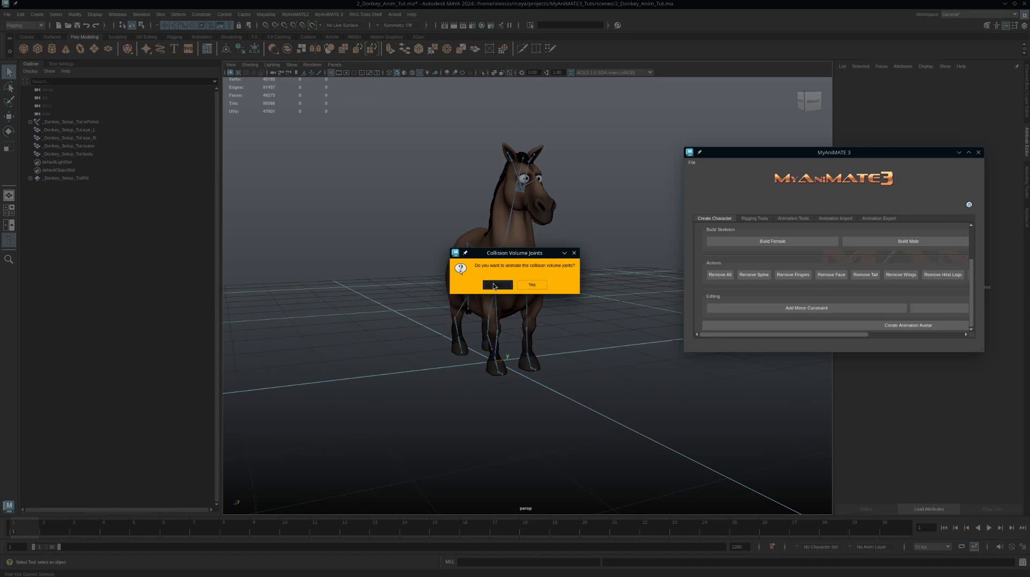
{"action": "left_click", "coordinate": [489, 283]}
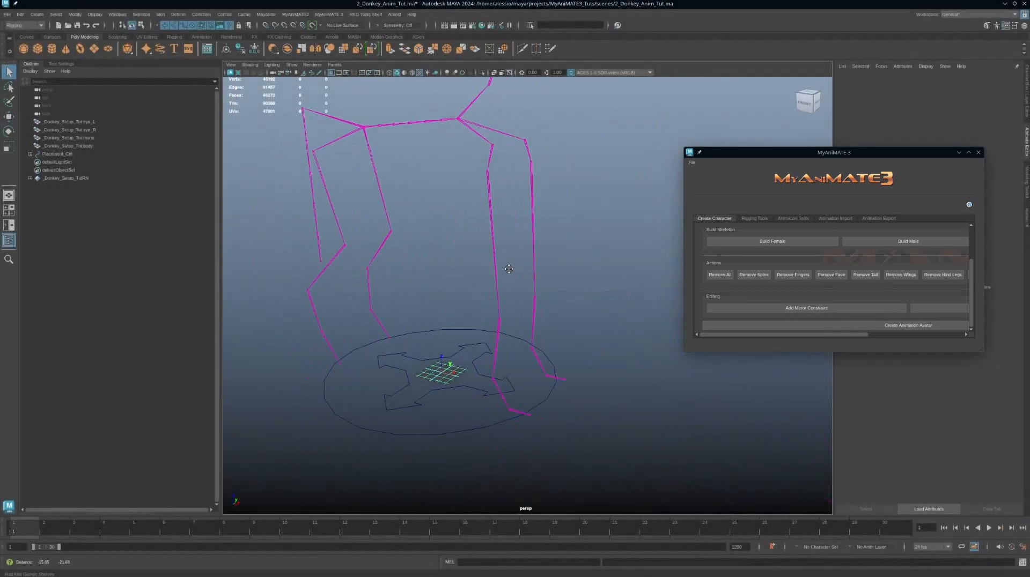
Step: Select the avatar's left toe joint, create a new joint from the command line, and move it
{"action": "left_click", "coordinate": [447, 310]}
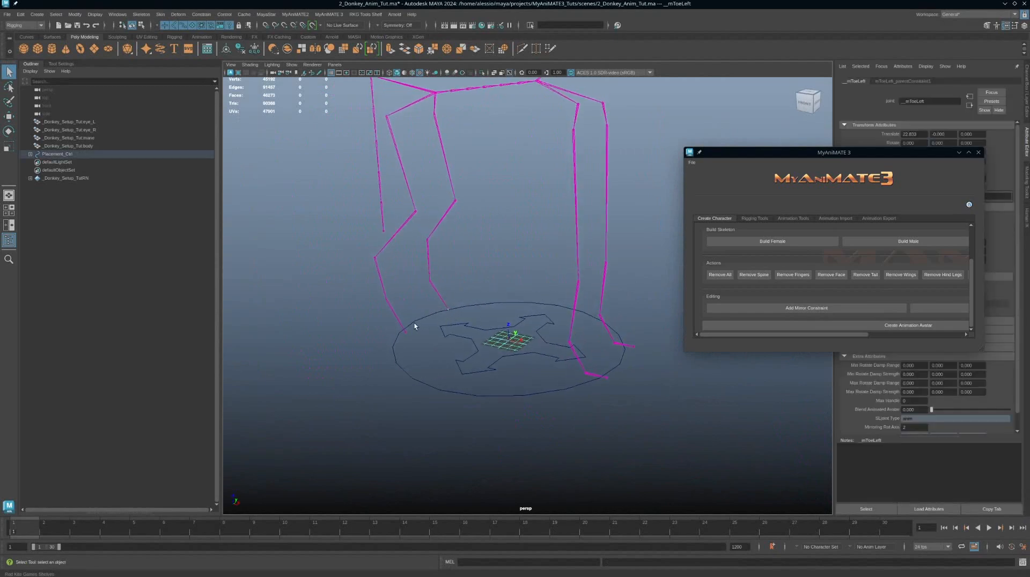
{"action": "left_click", "coordinate": [512, 562]}
{"action": "type", "text": "joint"}
{"action": "key", "text": "Return"}
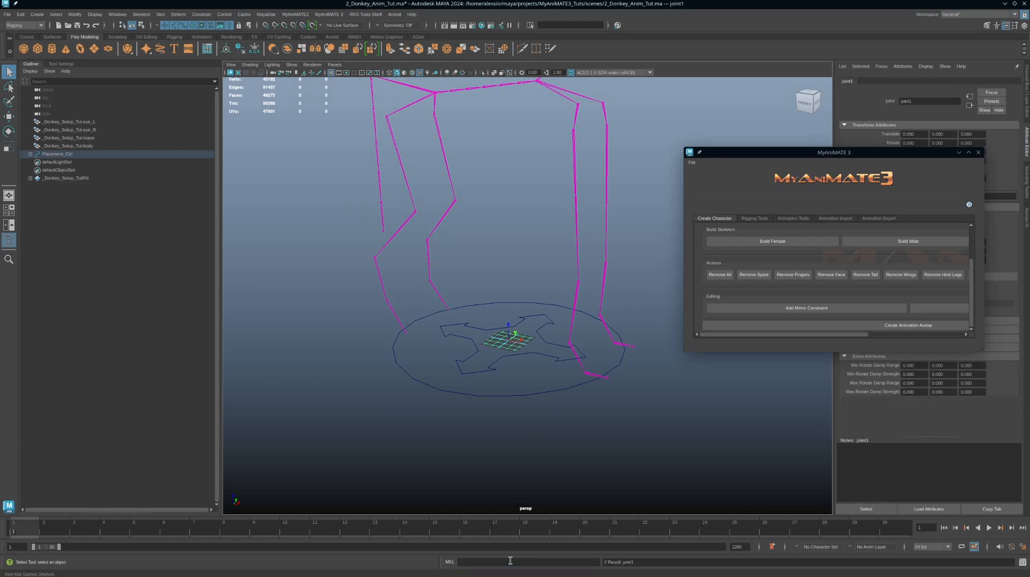
{"action": "key", "text": "w"}
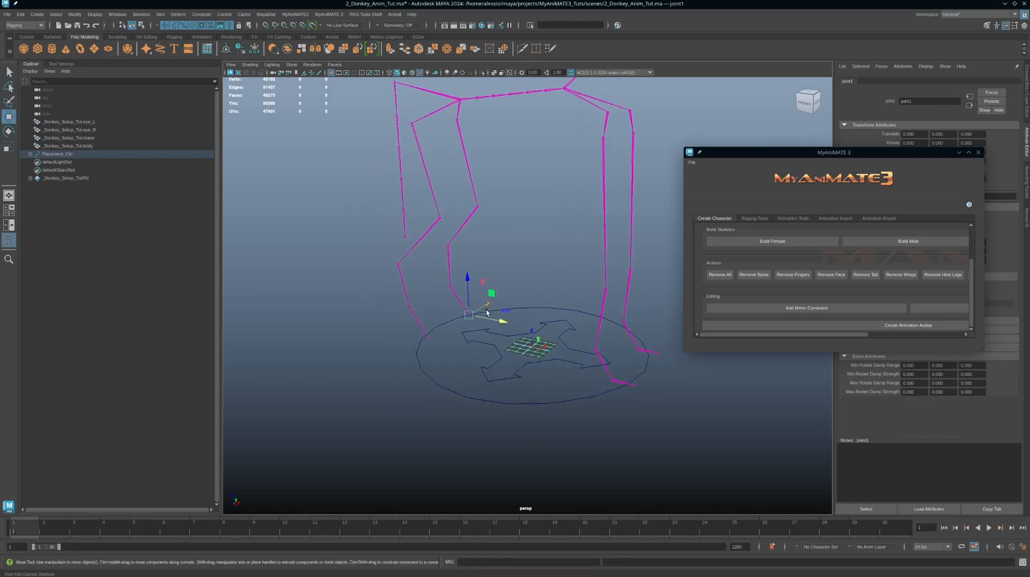
{"action": "left_click_drag", "start_coordinate": [502, 324], "coordinate": [514, 324]}
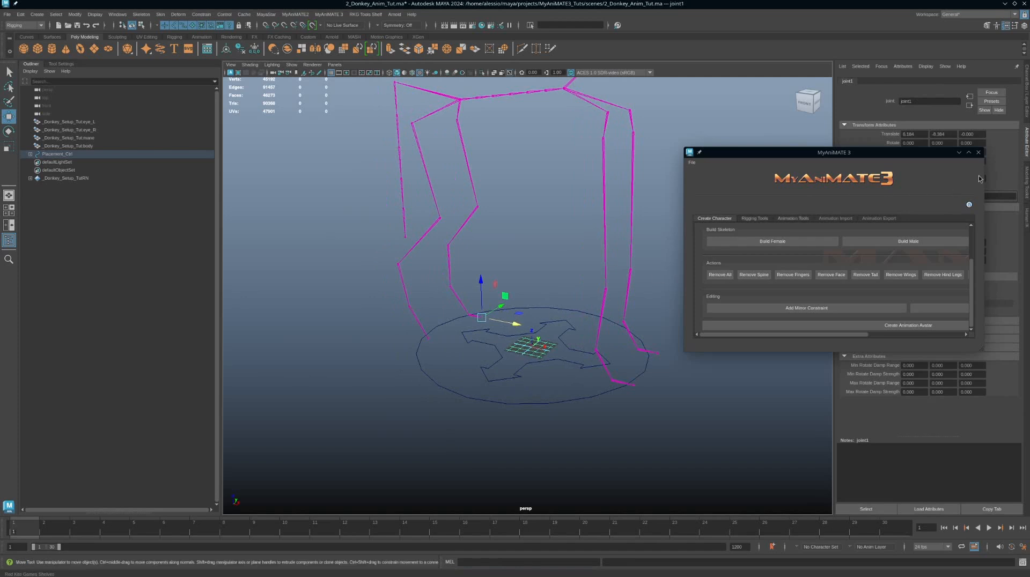
Step: Select the avatar's right toe joint, create a new joint from the command line, and move it into place
{"action": "left_click", "coordinate": [1026, 97]}
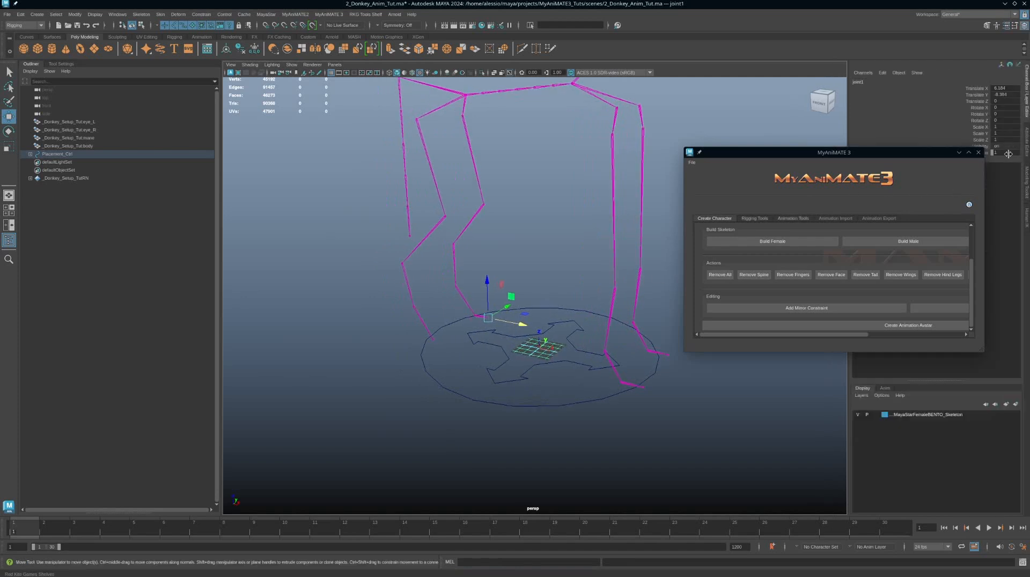
{"action": "key", "text": "Return"}
{"action": "left_click", "coordinate": [438, 340]}
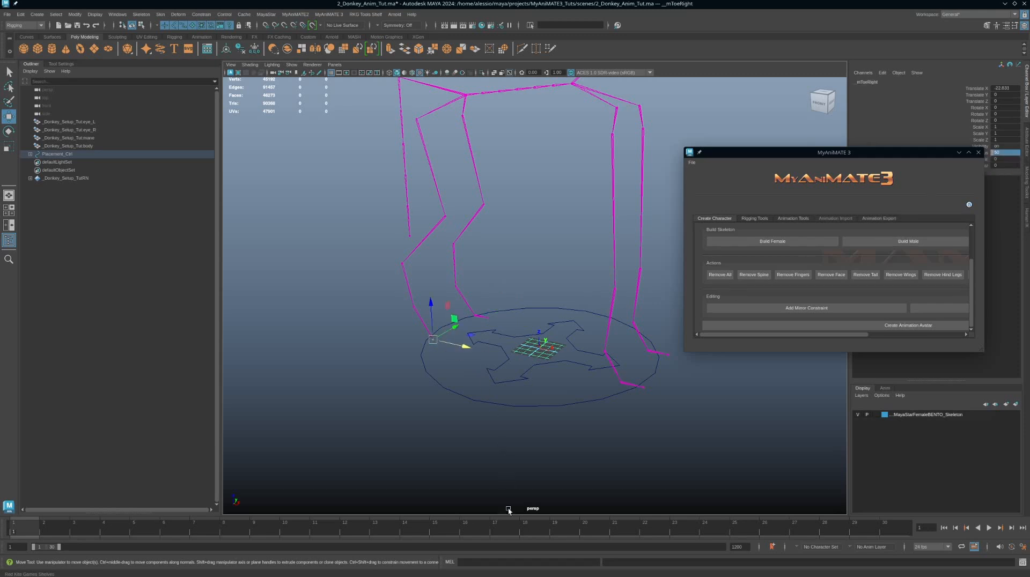
{"action": "left_click", "coordinate": [489, 562]}
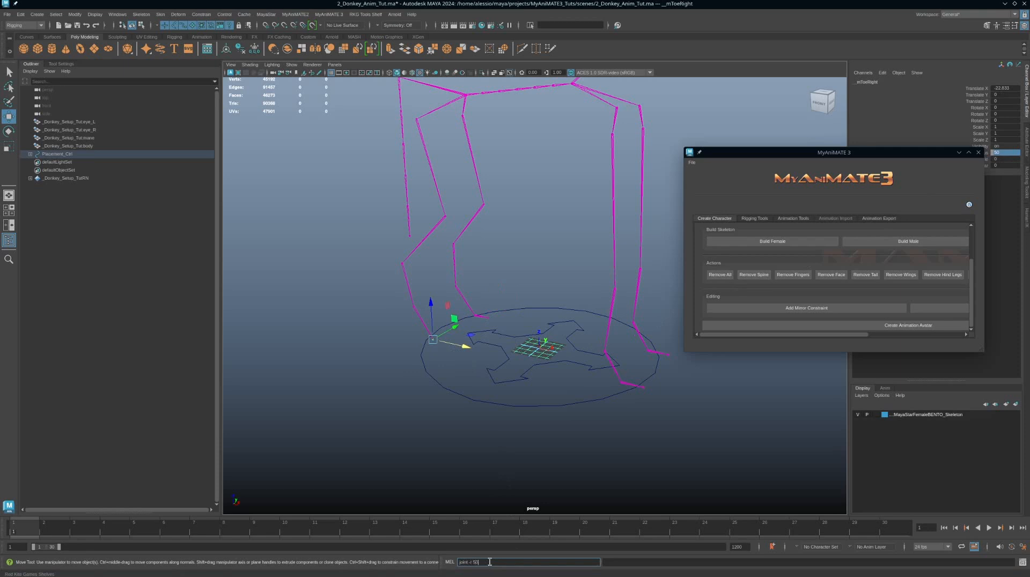
{"action": "key", "text": "Return"}
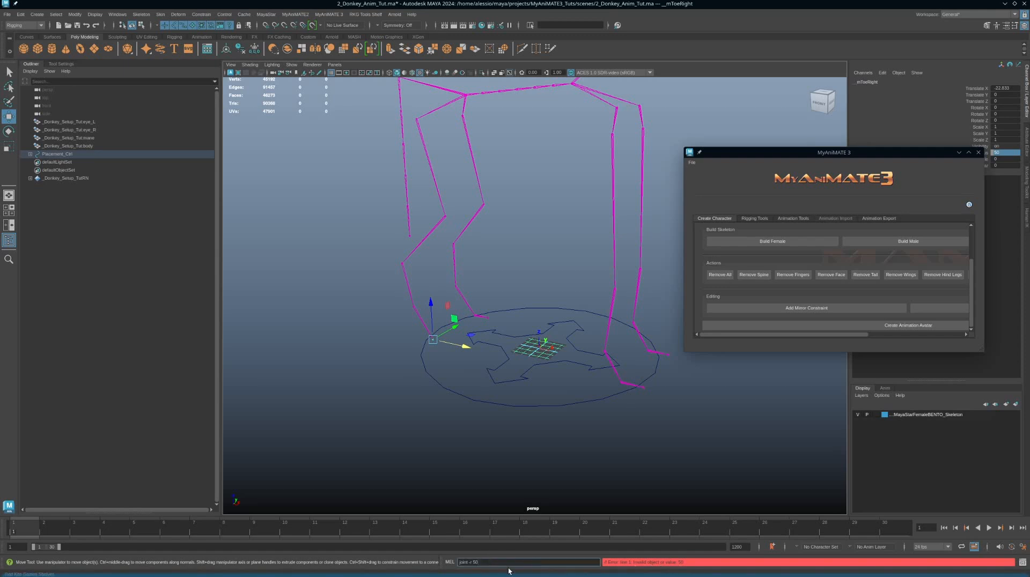
{"action": "key", "text": "Return"}
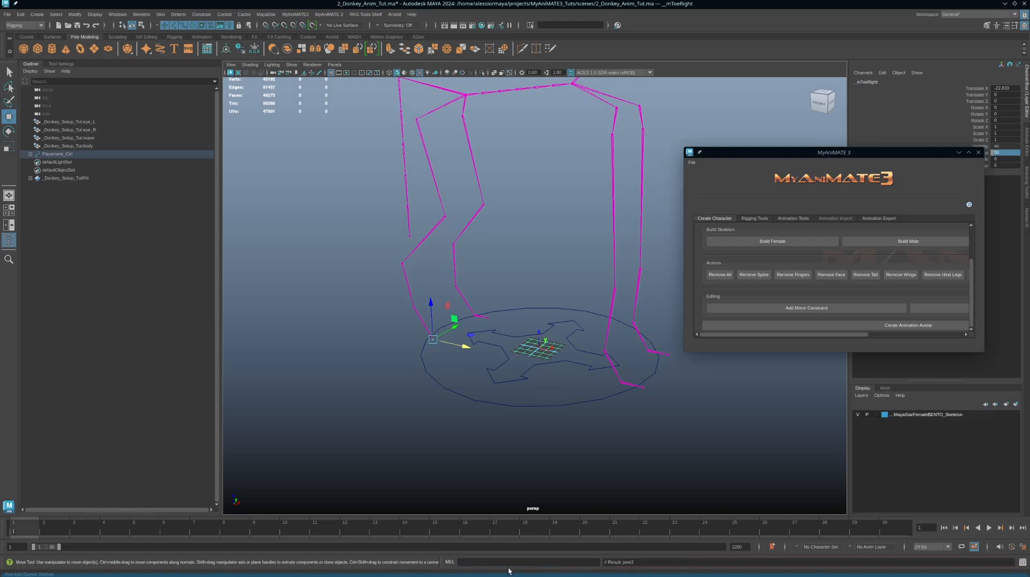
{"action": "left_click_drag", "start_coordinate": [465, 348], "coordinate": [477, 350]}
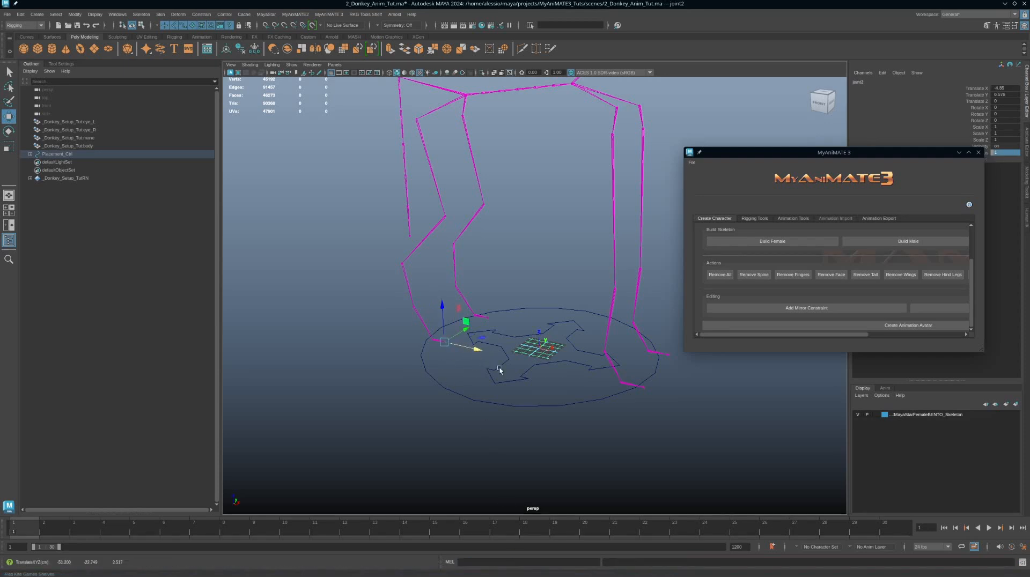
{"action": "left_click", "coordinate": [1009, 154]}
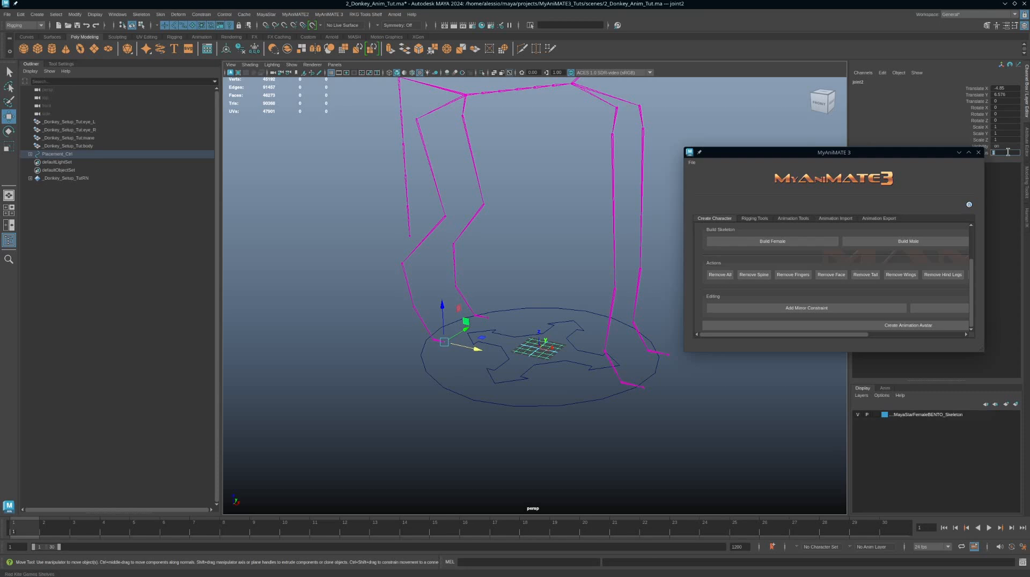
{"action": "type", "text": "50"}
{"action": "key", "text": "Return"}
{"action": "middle_click_drag", "start_coordinate": [529, 299], "coordinate": [601, 302], "text": "alt"}
{"action": "right_click_drag", "start_coordinate": [601, 302], "coordinate": [655, 385], "text": "alt"}
{"action": "key", "text": "v"}
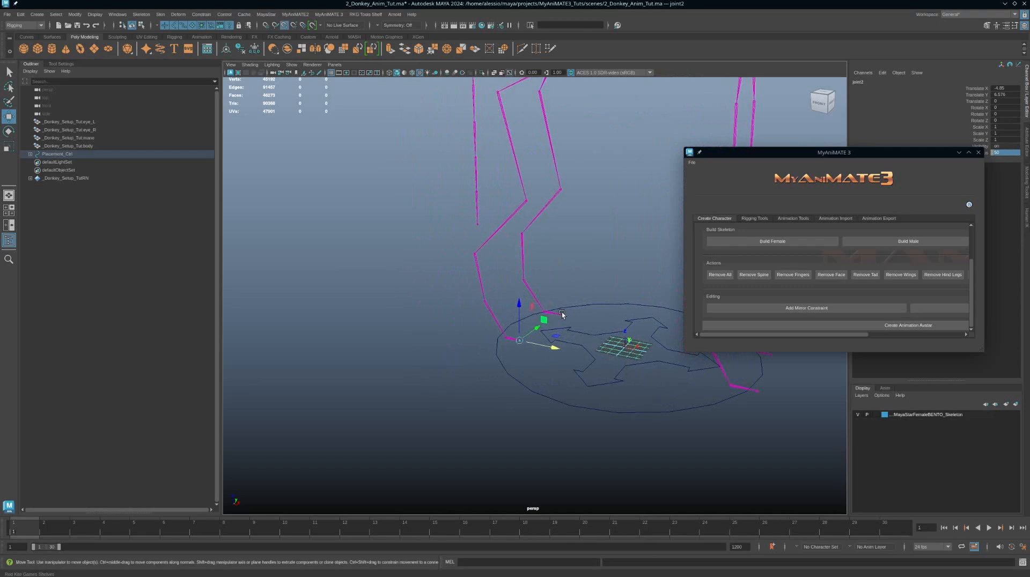
Step: Inspect the hind leg joint chains of both legs down to the feet
{"action": "middle_click", "coordinate": [561, 314]}
{"action": "left_click_drag", "start_coordinate": [603, 342], "coordinate": [529, 260], "text": "alt"}
{"action": "left_click", "coordinate": [506, 293]}
{"action": "left_click", "coordinate": [492, 320]}
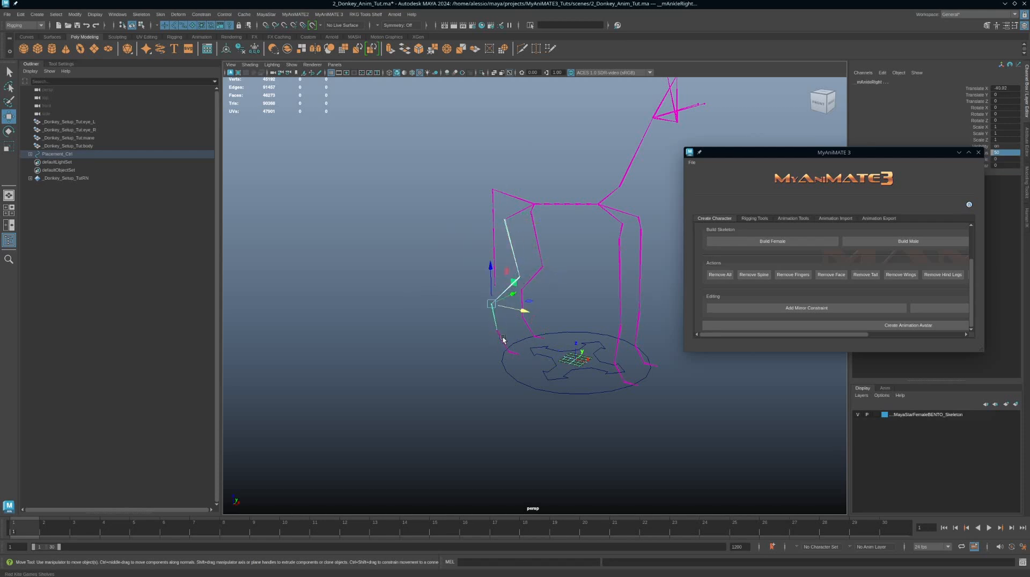
{"action": "left_click", "coordinate": [497, 352]}
{"action": "left_click", "coordinate": [758, 219]}
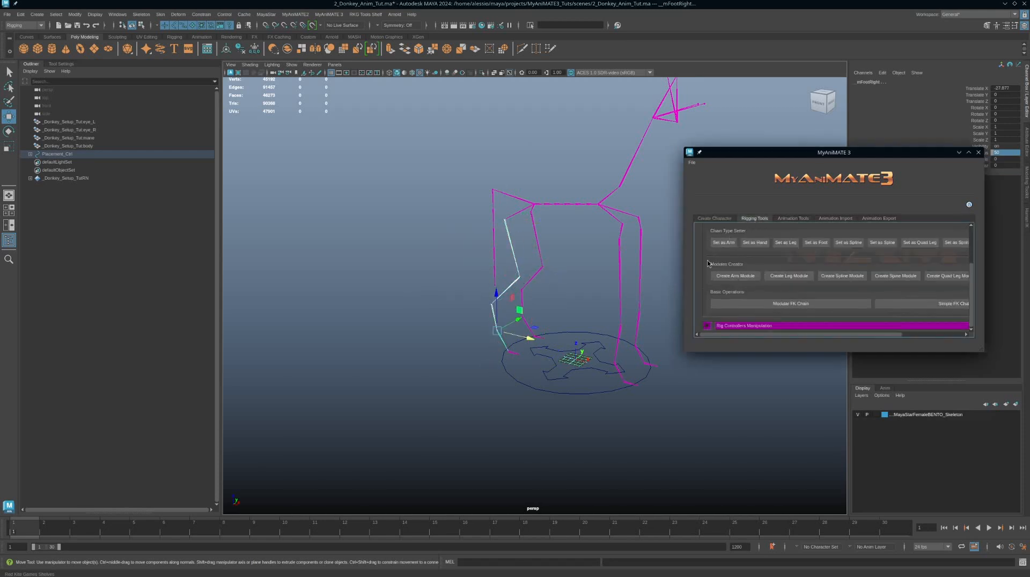
{"action": "scroll", "coordinate": [720, 313], "scroll_direction": "up", "scroll_amount": 2}
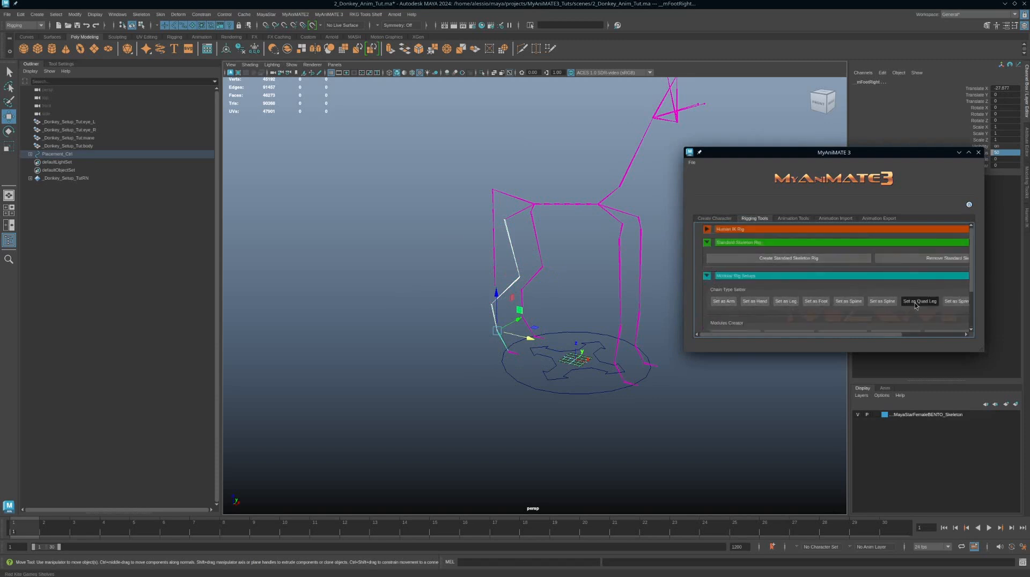
{"action": "left_click", "coordinate": [543, 268]}
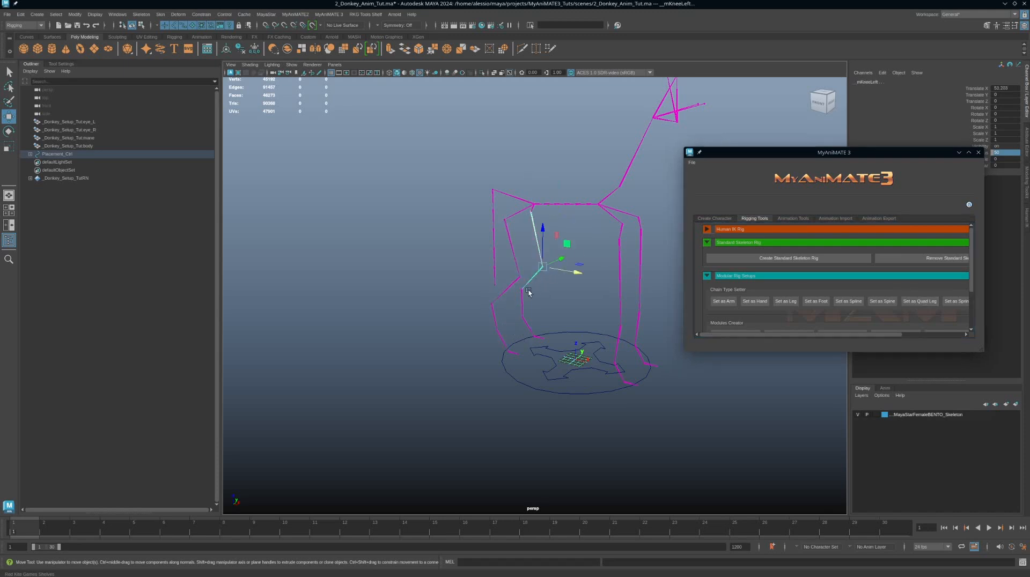
{"action": "left_click", "coordinate": [521, 293]}
{"action": "left_click", "coordinate": [529, 326]}
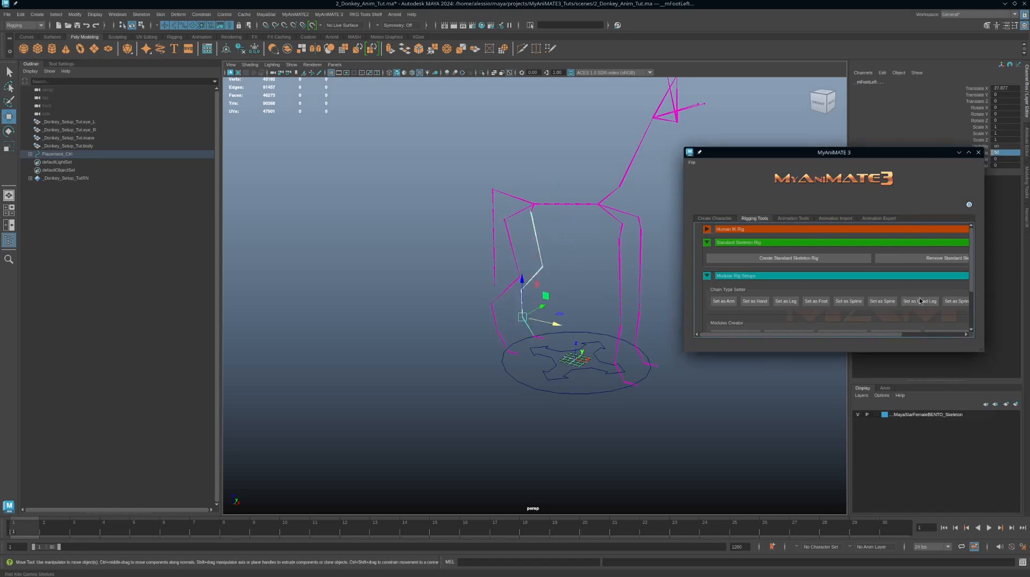
Step: Select the right front leg chain from shoulder to wrist and set it as a Leg chain
{"action": "left_click", "coordinate": [619, 239]}
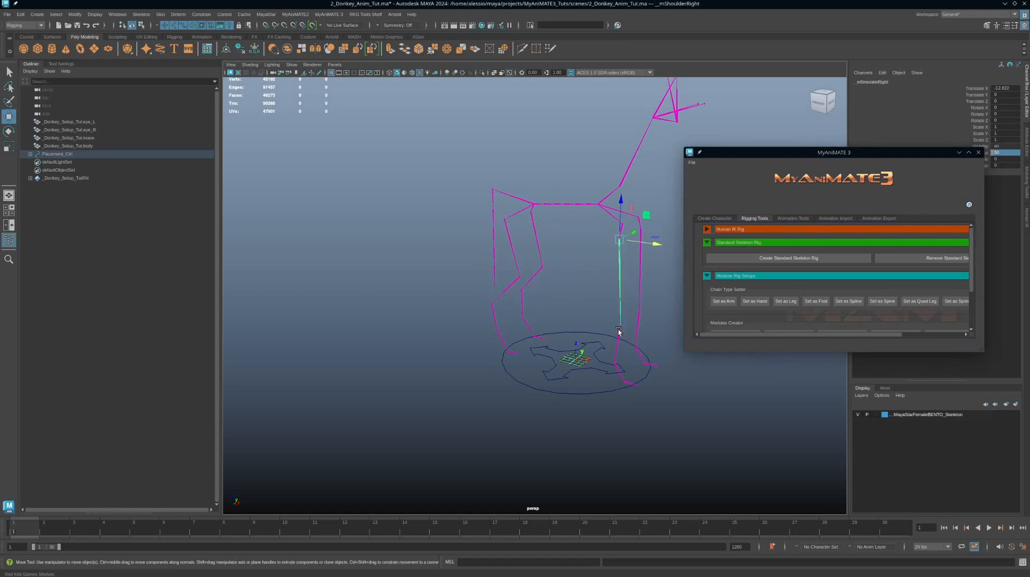
{"action": "left_click", "coordinate": [619, 325]}
{"action": "left_click", "coordinate": [618, 371]}
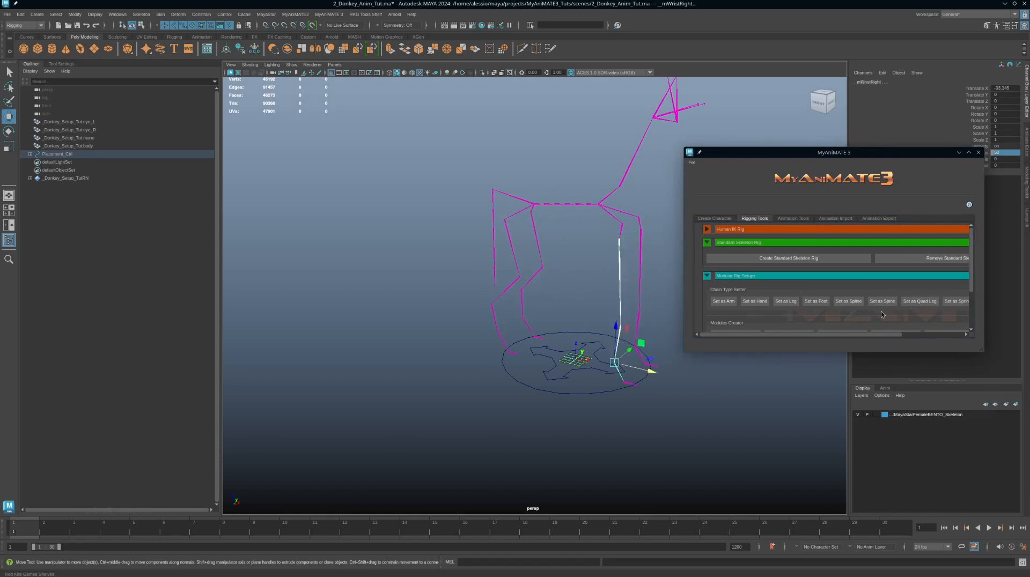
{"action": "left_click", "coordinate": [789, 302]}
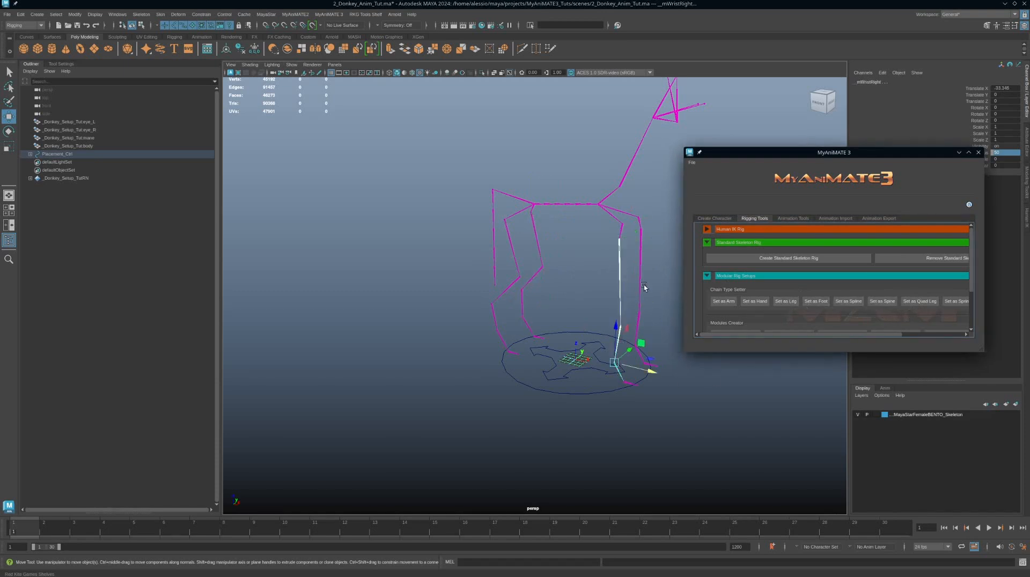
Step: Select the left front leg chain down to the wrist and set it as a Leg chain
{"action": "left_click", "coordinate": [642, 262]}
{"action": "left_click", "coordinate": [641, 321], "text": "shift"}
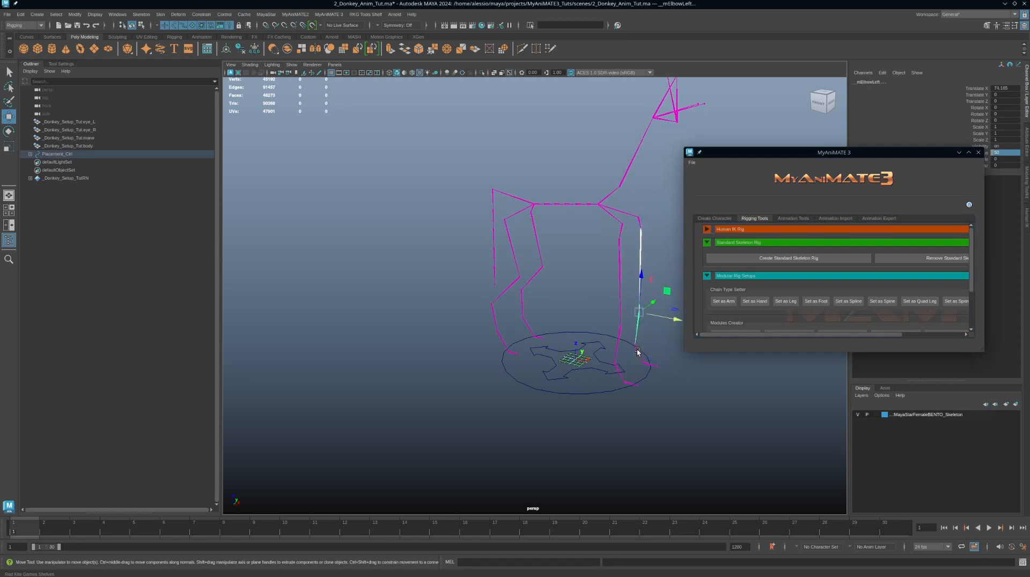
{"action": "left_click", "coordinate": [636, 346], "text": "shift"}
{"action": "left_click", "coordinate": [786, 302]}
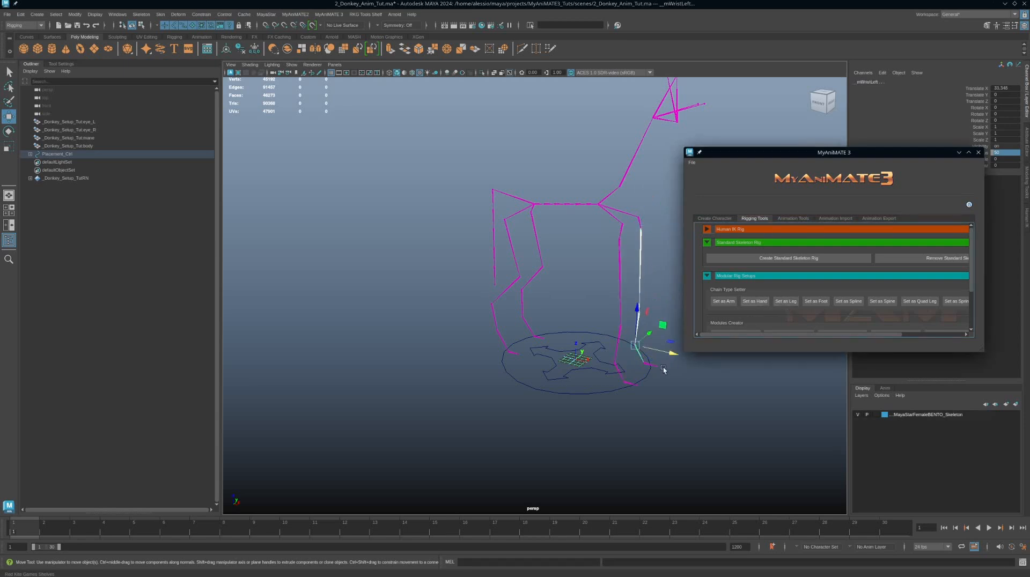
Step: Select the middle hand joints of both front feet and build the Standard Skeleton Rig
{"action": "scroll", "coordinate": [689, 386], "scroll_direction": "up", "scroll_amount": 5}
{"action": "middle_click_drag", "start_coordinate": [688, 373], "coordinate": [644, 370], "text": "alt"}
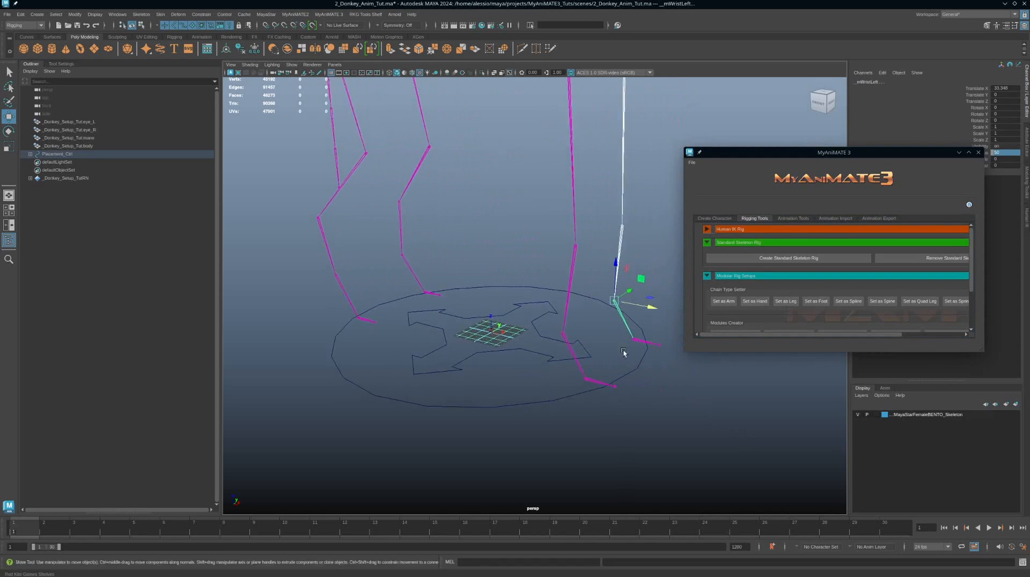
{"action": "left_click", "coordinate": [658, 348]}
{"action": "key", "text": "q"}
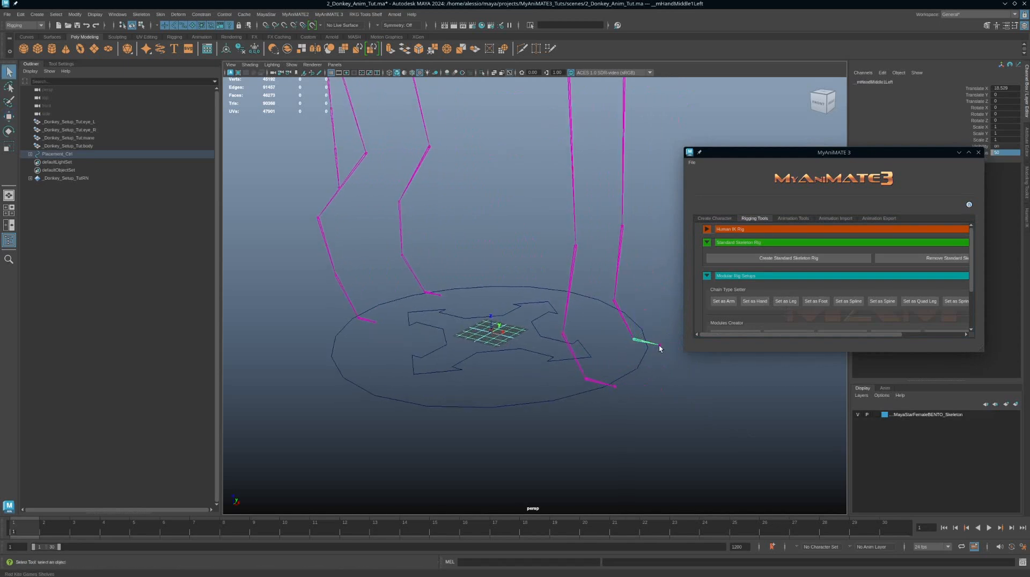
{"action": "left_click", "coordinate": [658, 344]}
{"action": "left_click", "coordinate": [593, 384]}
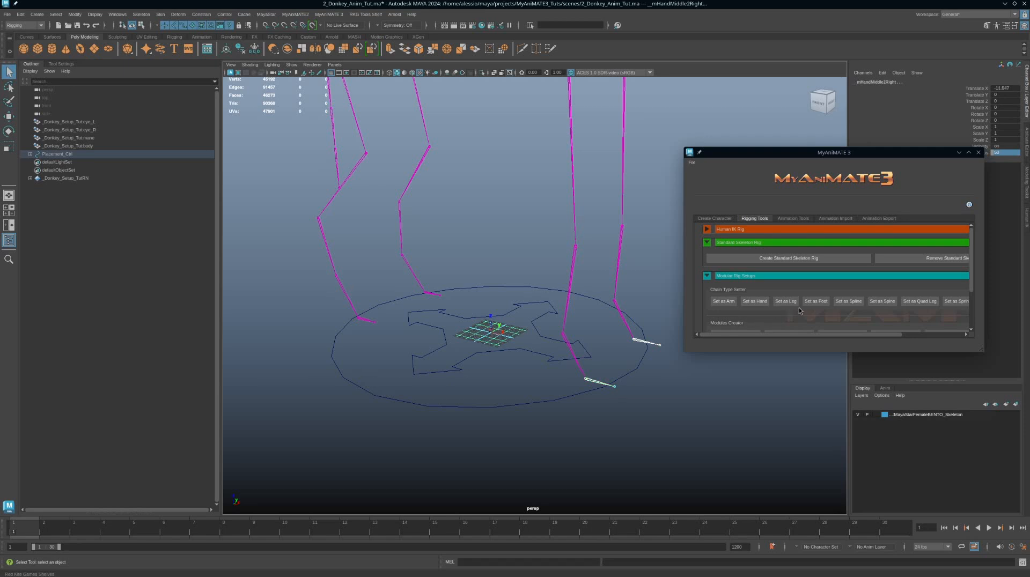
{"action": "scroll", "coordinate": [570, 416], "scroll_direction": "down", "scroll_amount": 5}
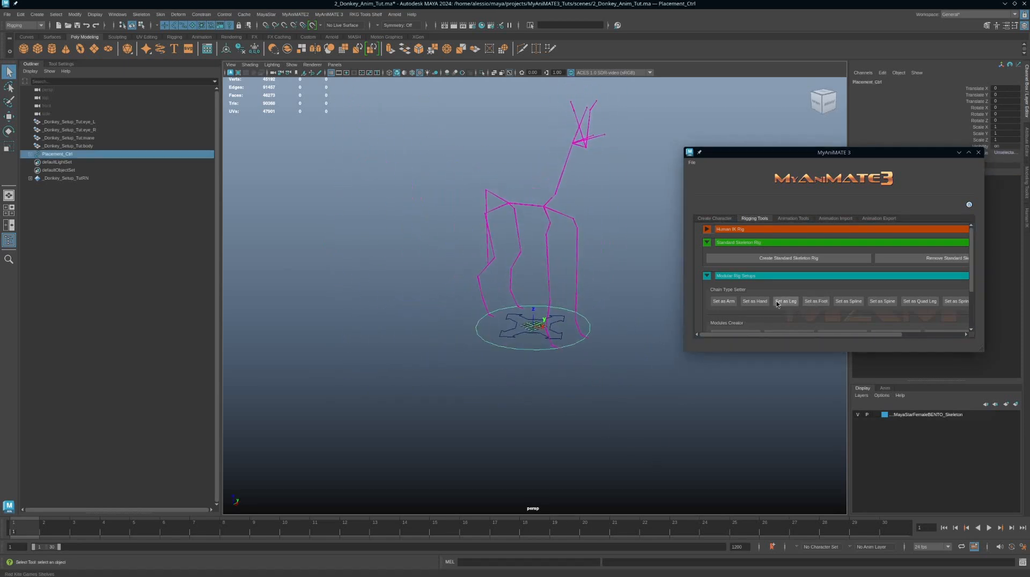
{"action": "left_click", "coordinate": [777, 301]}
{"action": "left_click", "coordinate": [753, 258]}
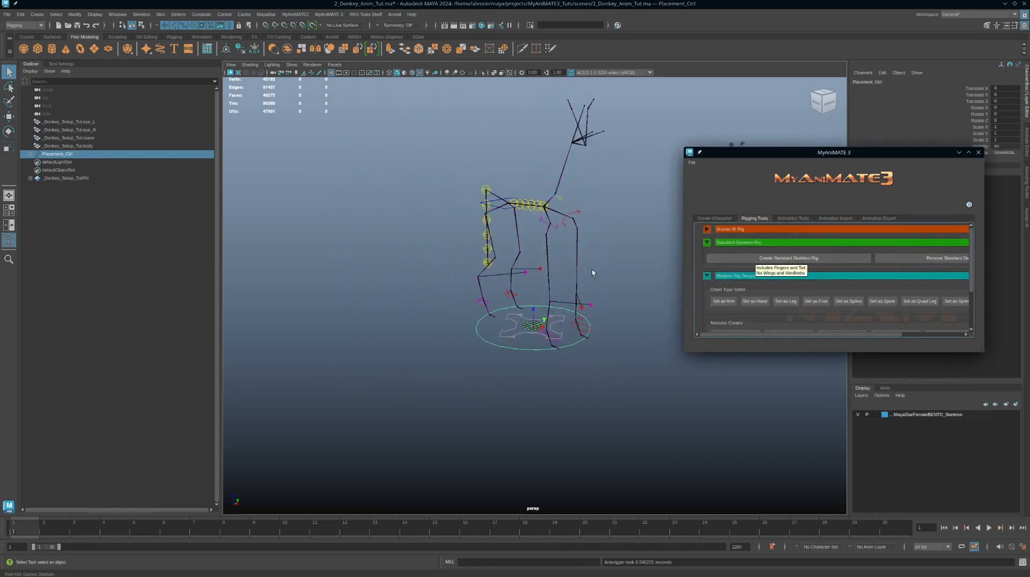
Step: Select the COG control and try moving it downward to test the rig
{"action": "left_click_drag", "start_coordinate": [591, 269], "coordinate": [538, 216], "text": "alt"}
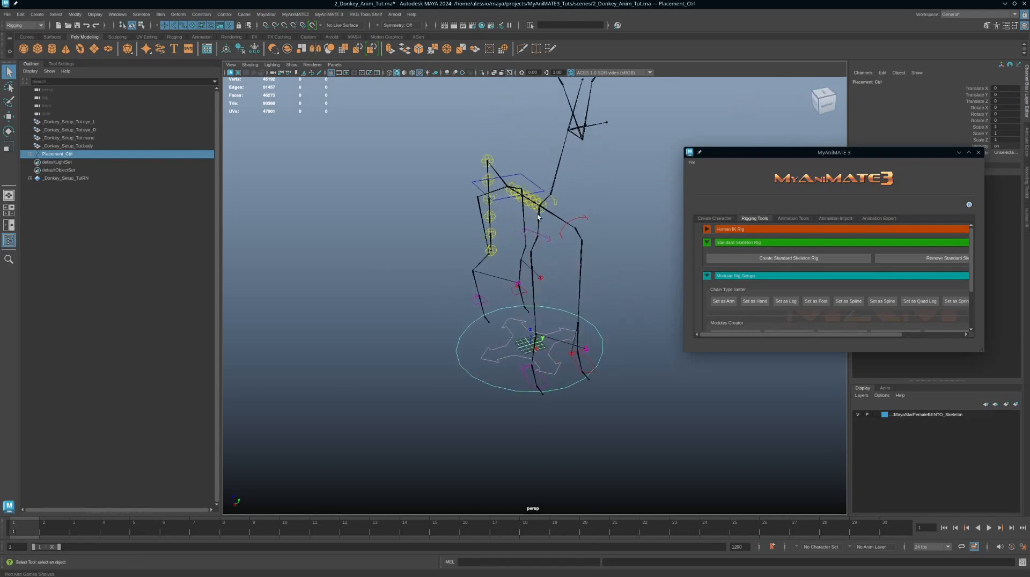
{"action": "left_click", "coordinate": [532, 187]}
{"action": "key", "text": "w"}
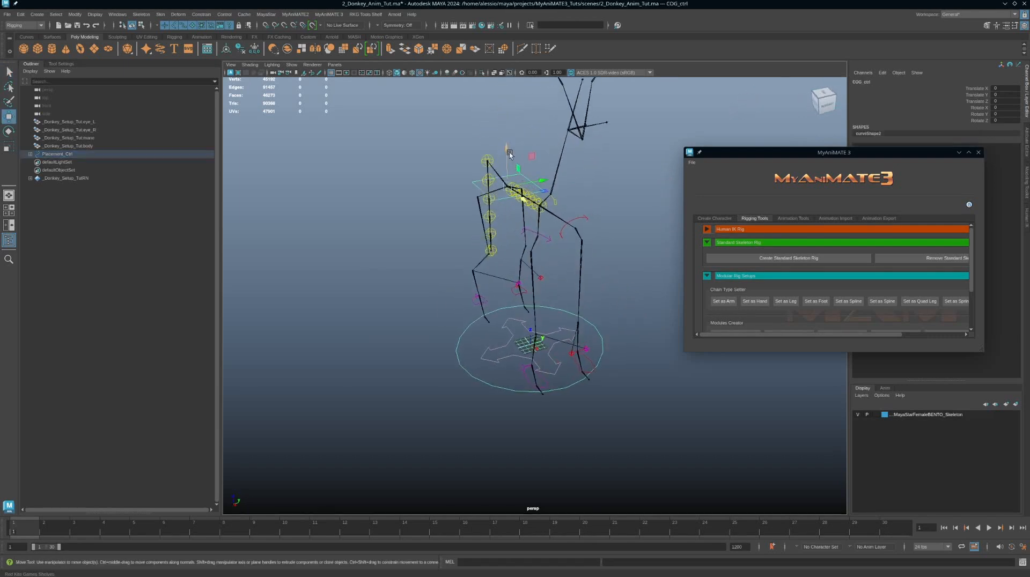
{"action": "left_click_drag", "start_coordinate": [509, 155], "coordinate": [519, 273]}
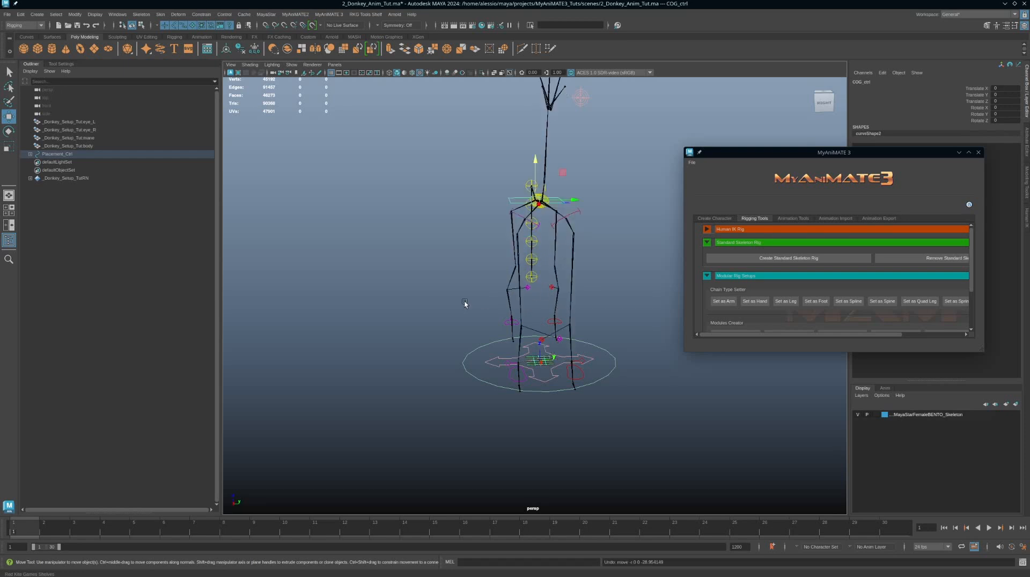
Step: Move the left front leg IK control to test the leg, then undo the moves
{"action": "mouse_move", "coordinate": [467, 300]}
{"action": "left_mouse_down", "text": "alt"}
{"action": "mouse_move", "coordinate": [500, 311]}
{"action": "mouse_move", "coordinate": [455, 312]}
{"action": "mouse_move", "coordinate": [455, 270]}
{"action": "mouse_move", "coordinate": [455, 301]}
{"action": "left_mouse_up", "text": "alt"}
{"action": "left_click", "coordinate": [494, 313]}
{"action": "left_click_drag", "start_coordinate": [492, 359], "coordinate": [477, 349], "text": "alt"}
{"action": "middle_click_drag", "start_coordinate": [477, 348], "coordinate": [478, 323], "text": "alt"}
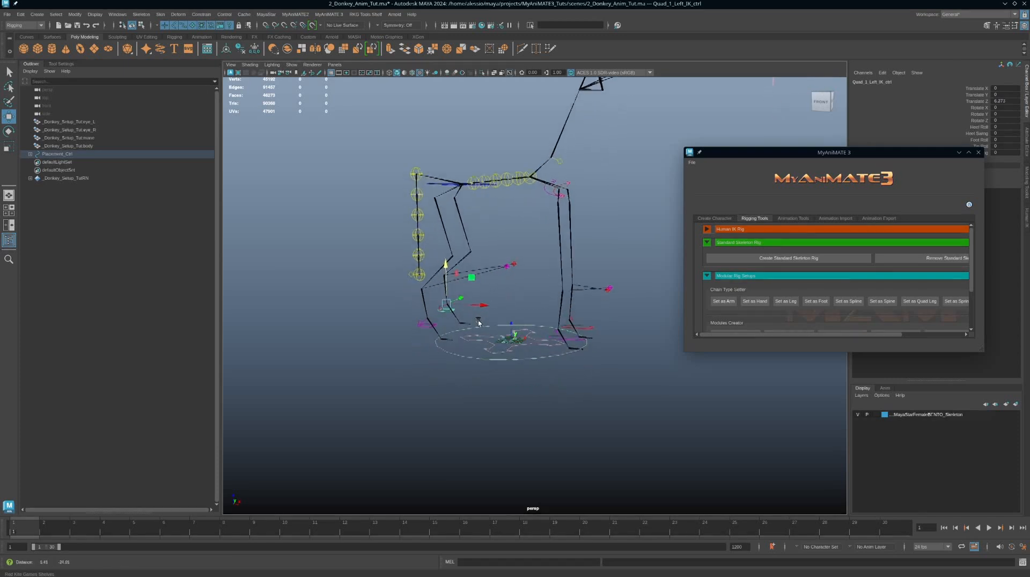
{"action": "right_click_drag", "start_coordinate": [478, 323], "coordinate": [501, 322], "text": "alt"}
{"action": "left_click_drag", "start_coordinate": [487, 303], "coordinate": [453, 322], "text": "alt"}
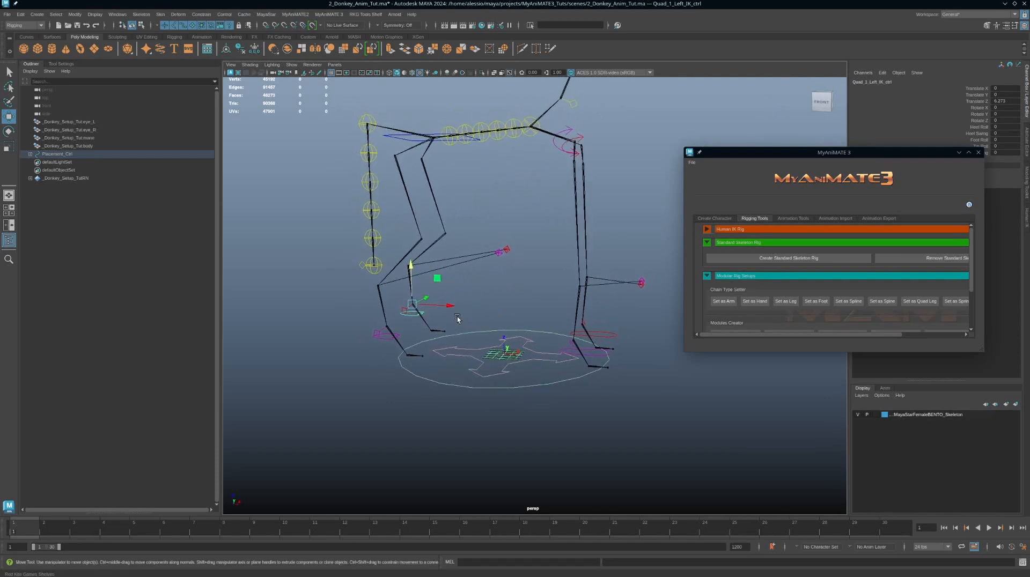
{"action": "mouse_move", "coordinate": [411, 272]}
{"action": "left_mouse_down"}
{"action": "mouse_move", "coordinate": [412, 258]}
{"action": "mouse_move", "coordinate": [411, 284]}
{"action": "left_mouse_up"}
{"action": "key", "text": "ctrl+z"}
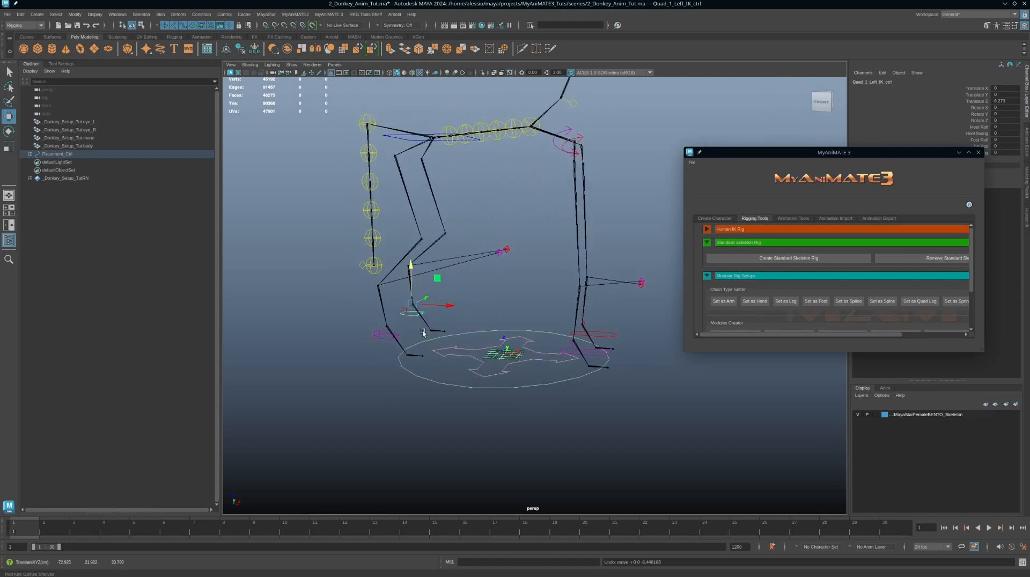
{"action": "key", "text": "ctrl+z"}
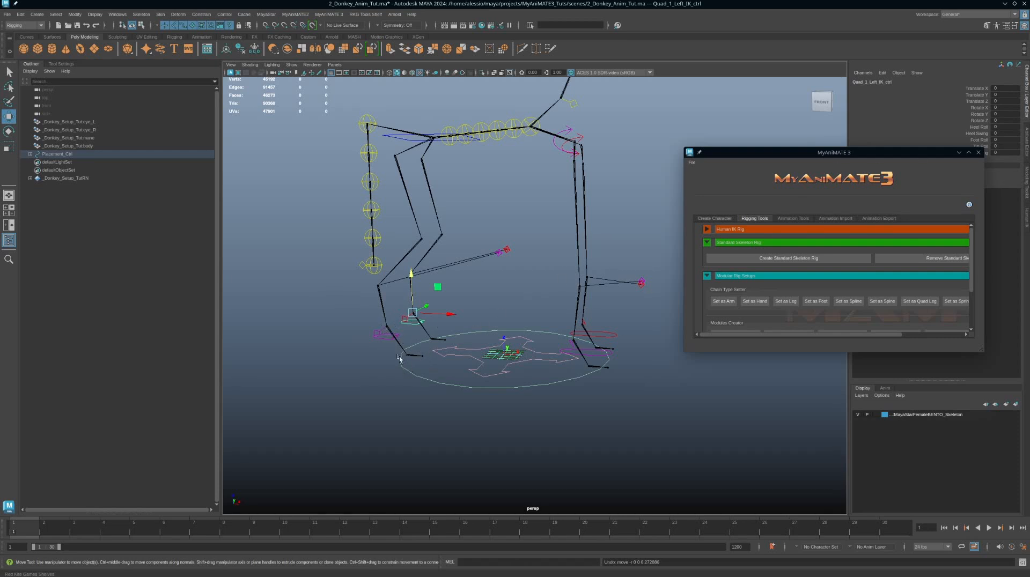
Step: Select the left front leg IK control of the quadruped rig
{"action": "left_click_drag", "start_coordinate": [420, 365], "coordinate": [400, 333], "text": "alt"}
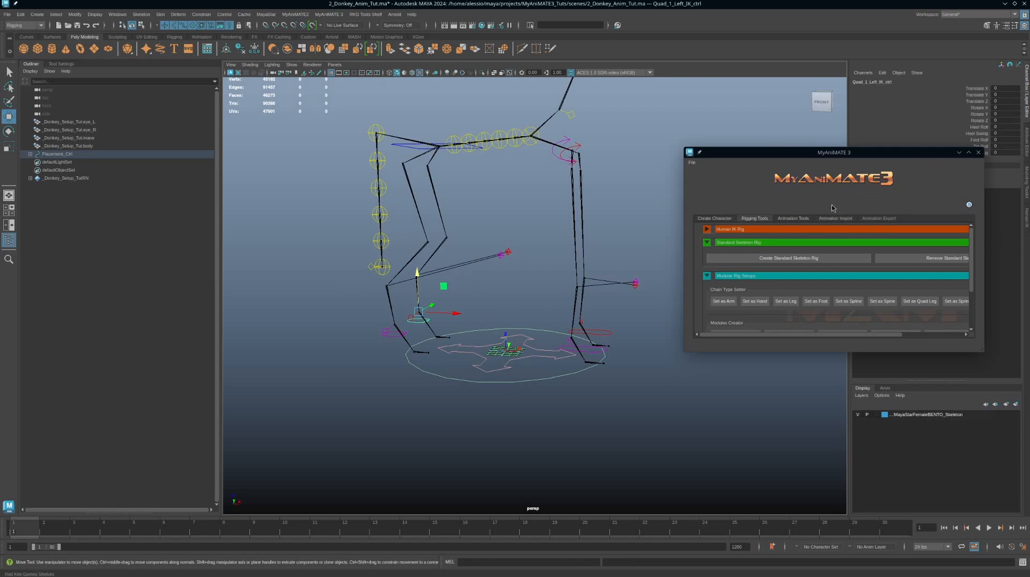
{"action": "left_click_drag", "start_coordinate": [516, 291], "coordinate": [480, 298], "text": "alt"}
{"action": "scroll", "coordinate": [480, 299], "scroll_direction": "up", "scroll_amount": 4}
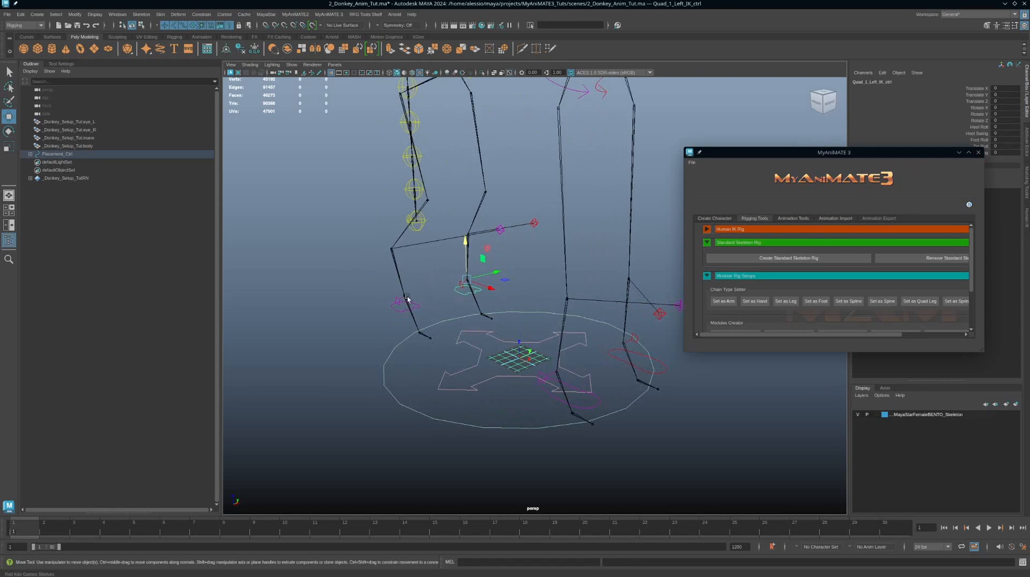
{"action": "left_click_drag", "start_coordinate": [374, 307], "coordinate": [439, 309], "text": "alt"}
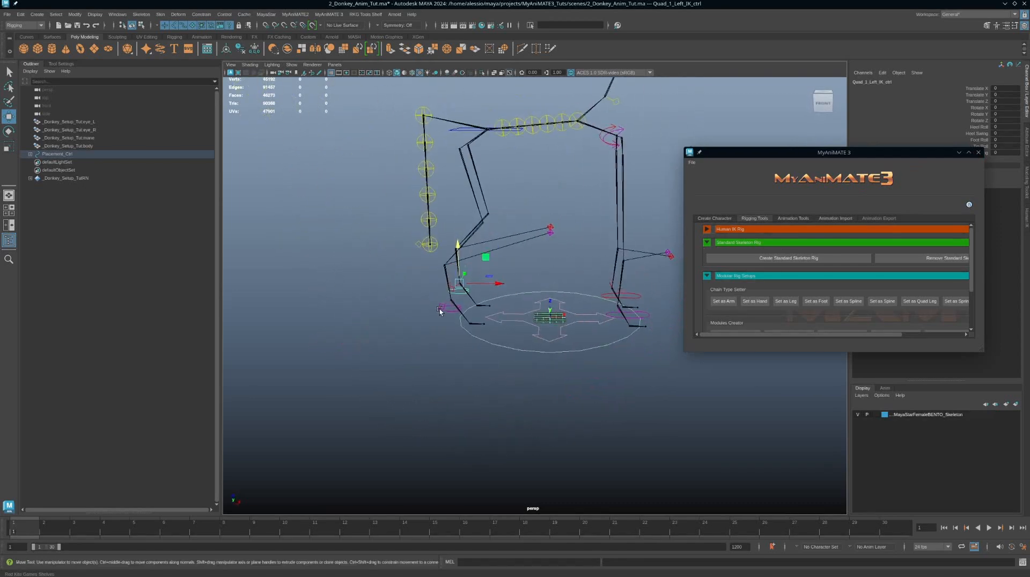
{"action": "left_click", "coordinate": [440, 308]}
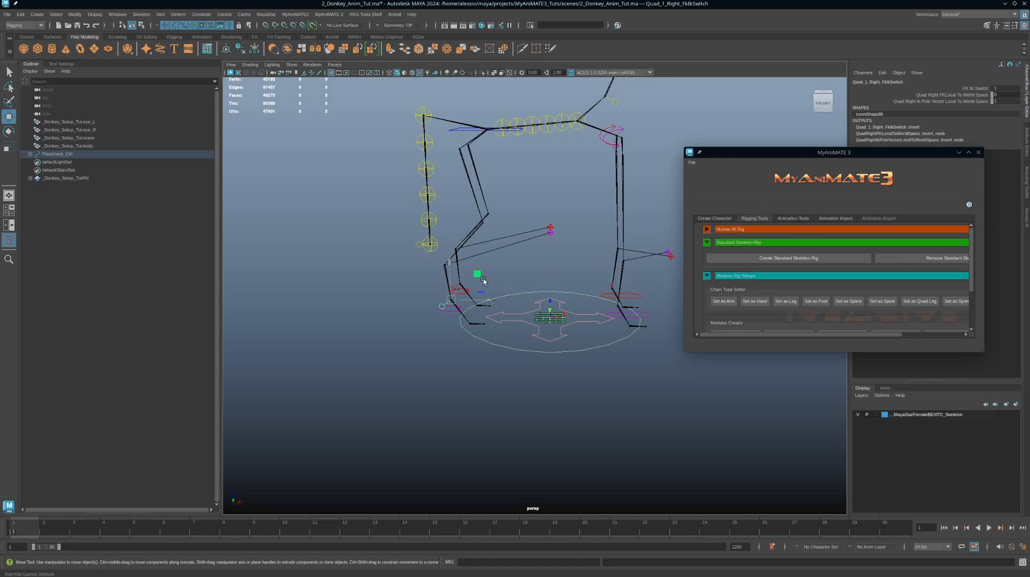
{"action": "left_click", "coordinate": [462, 293]}
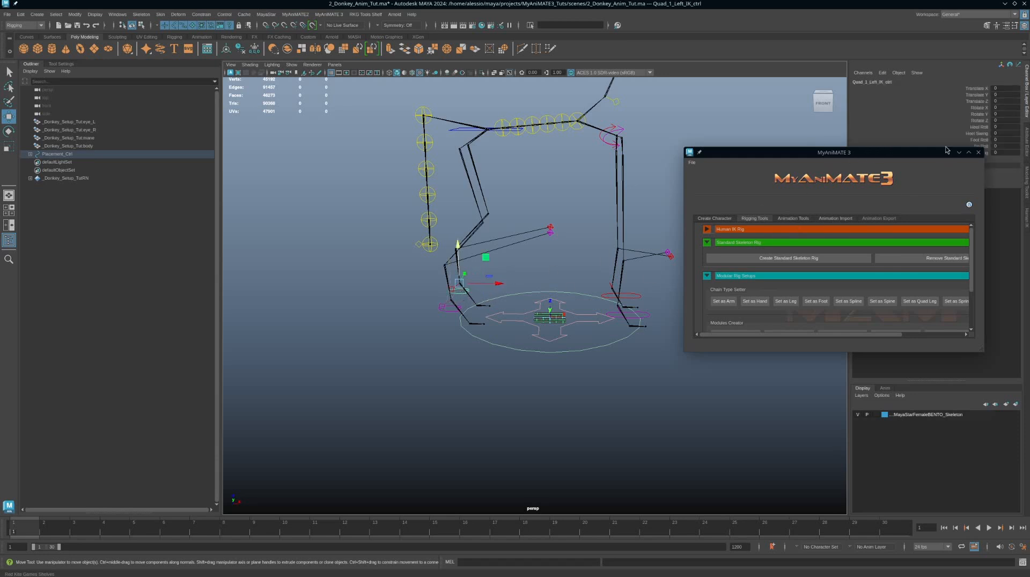
{"action": "left_click_drag", "start_coordinate": [947, 150], "coordinate": [900, 224]}
Step: Test the Tip Roll, Foot Roll and Heel Roll attributes of the left front IK control, undoing each change
{"action": "left_click", "coordinate": [980, 146]}
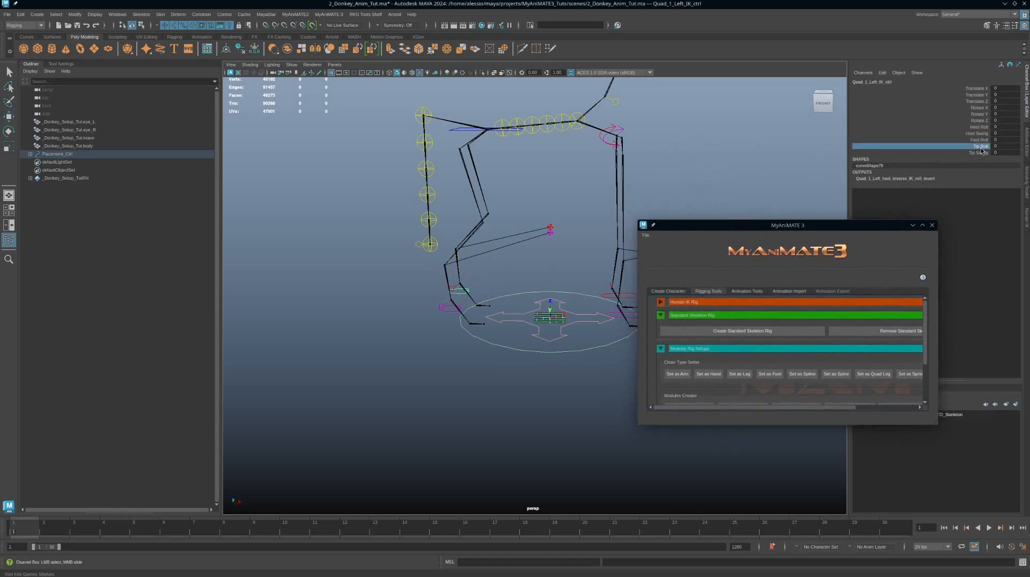
{"action": "middle_click_drag", "start_coordinate": [504, 181], "coordinate": [482, 292]}
{"action": "left_click", "coordinate": [986, 140]}
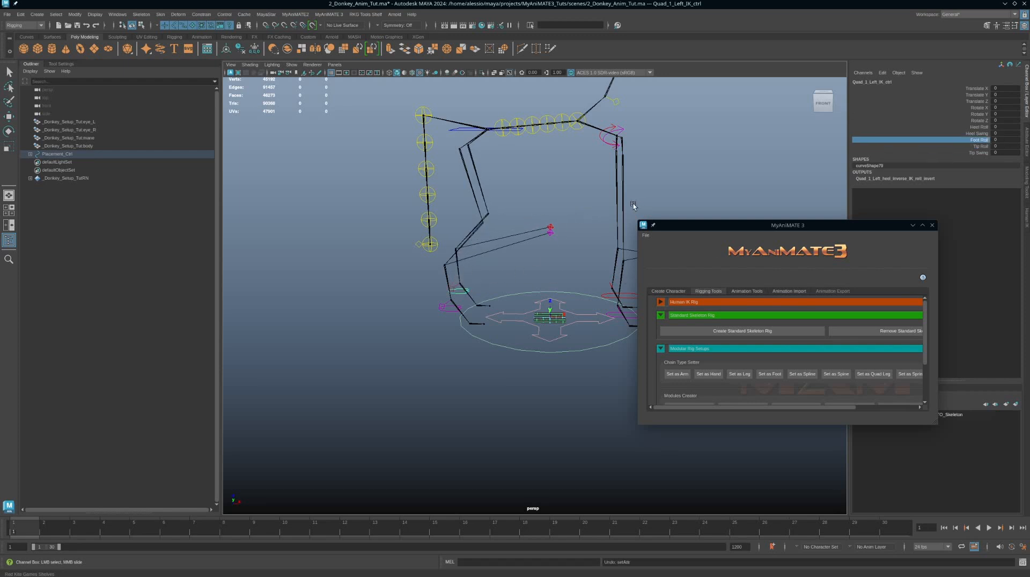
{"action": "middle_click_drag", "start_coordinate": [633, 206], "coordinate": [690, 198]}
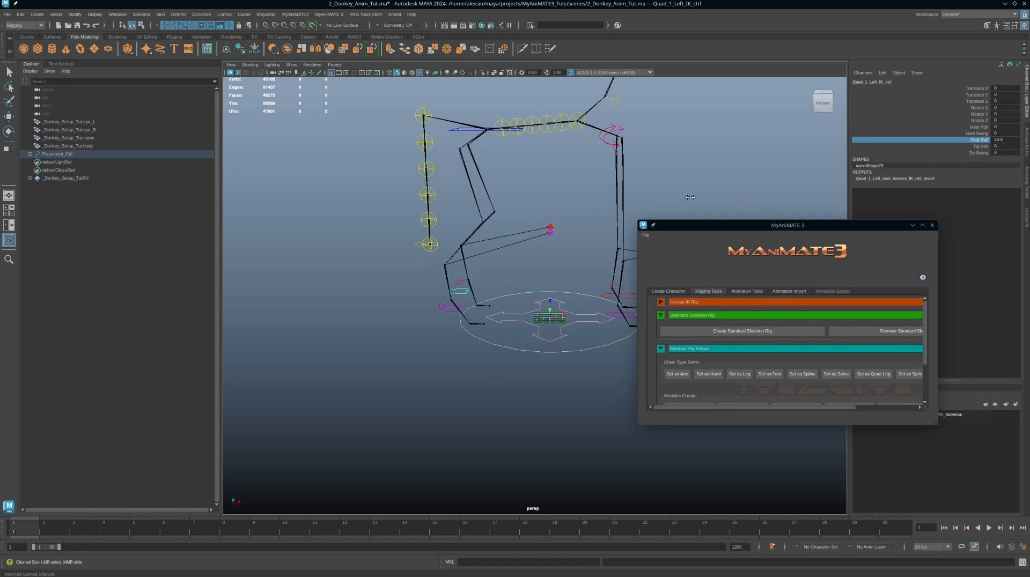
{"action": "key", "text": "ctrl+z"}
{"action": "left_click", "coordinate": [986, 127]}
{"action": "middle_click_drag", "start_coordinate": [510, 180], "coordinate": [566, 189]}
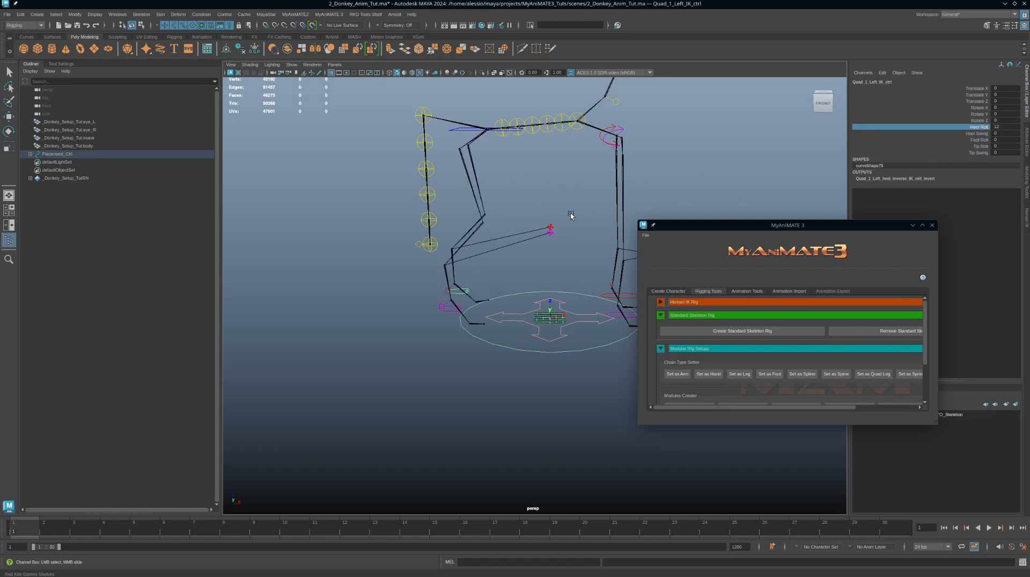
{"action": "key", "text": "ctrl+z"}
Step: Undo the last two operations in the donkey setup scene
{"action": "left_click_drag", "start_coordinate": [484, 294], "coordinate": [470, 291], "text": "alt"}
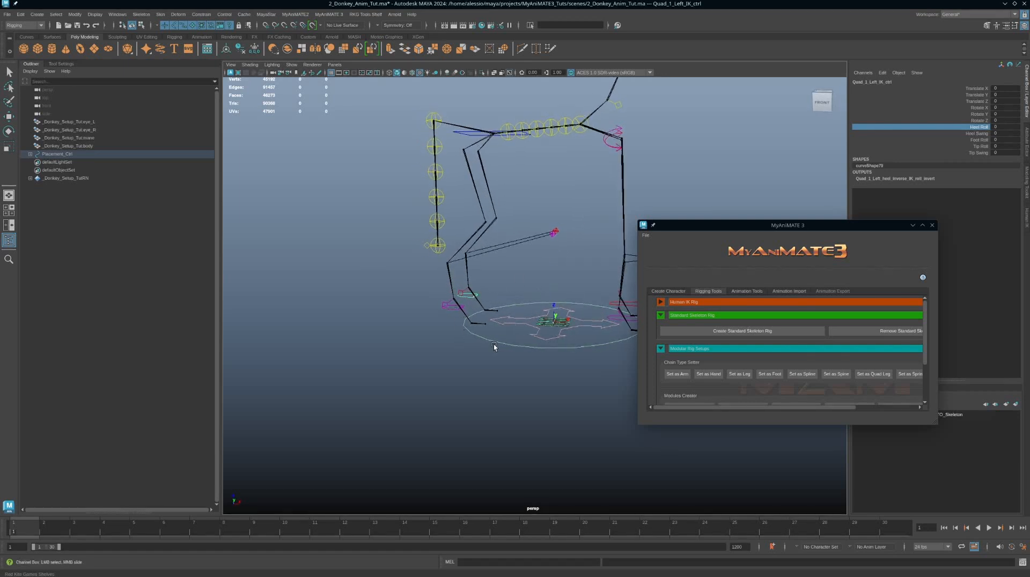
{"action": "left_click_drag", "start_coordinate": [554, 320], "coordinate": [516, 305], "text": "alt"}
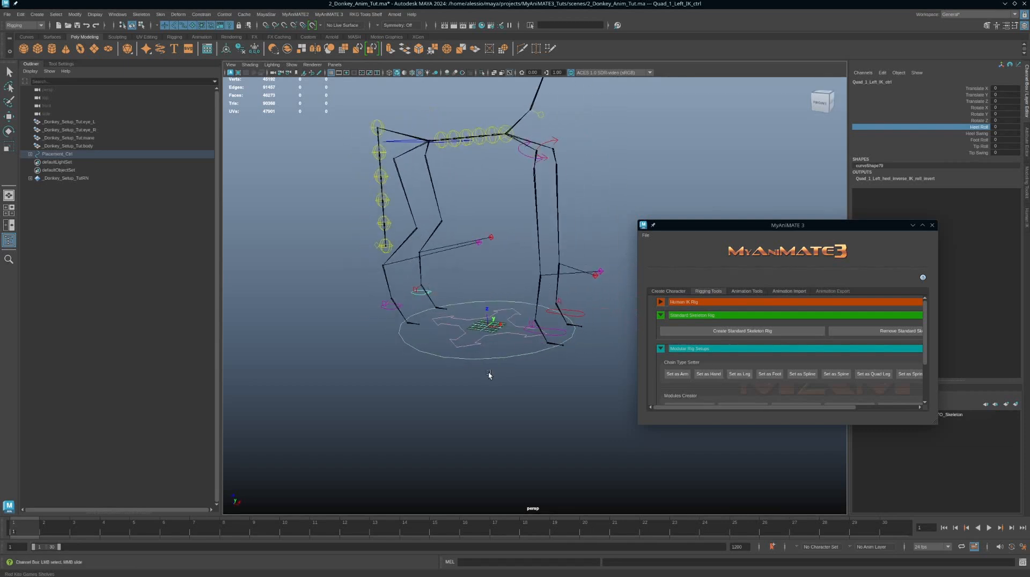
{"action": "left_click_drag", "start_coordinate": [489, 374], "coordinate": [494, 310], "text": "alt"}
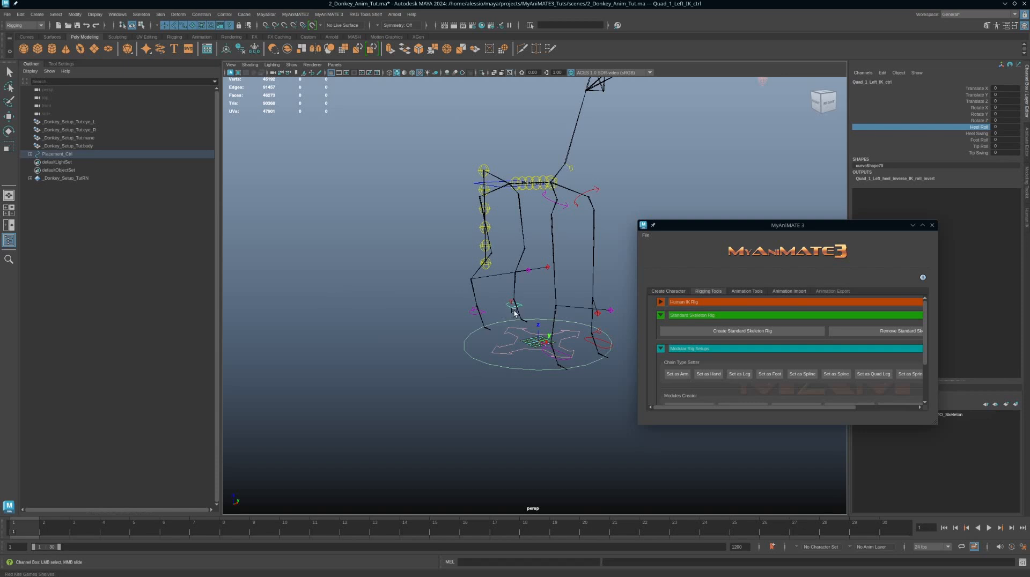
{"action": "left_click_drag", "start_coordinate": [514, 312], "coordinate": [539, 324], "text": "alt"}
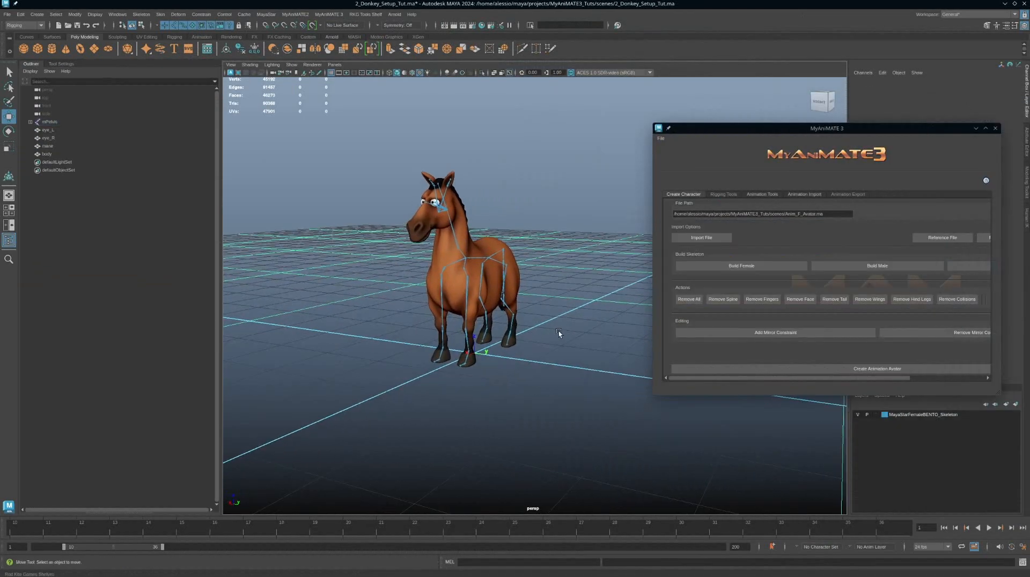
{"action": "key", "text": "ctrl+z"}
{"action": "key", "text": "ctrl+z"}
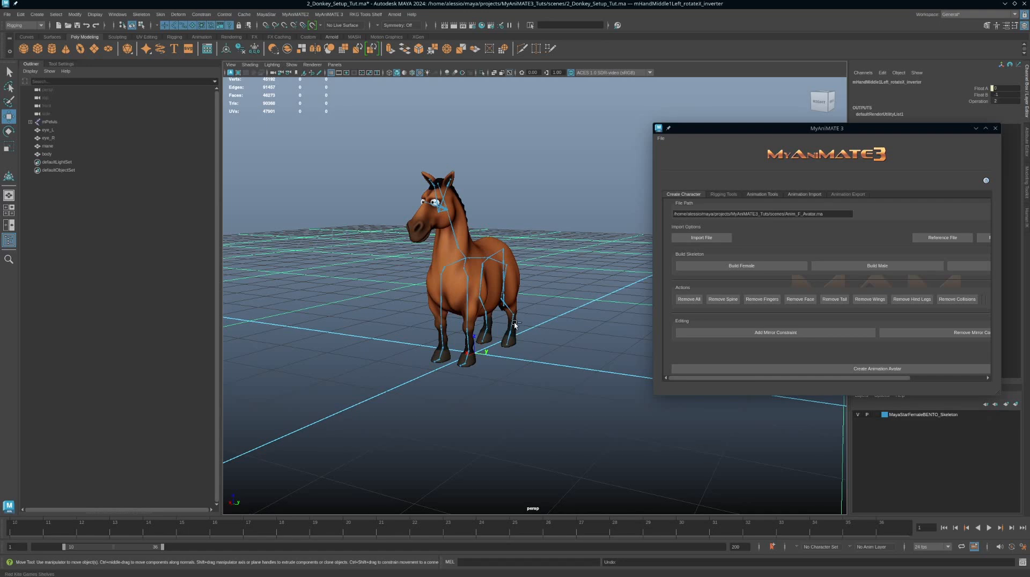
Step: Select the left hip joint and try rotating it, then undo the rotations
{"action": "right_click_drag", "start_coordinate": [514, 325], "coordinate": [512, 283], "text": "alt"}
{"action": "left_click_drag", "start_coordinate": [512, 283], "coordinate": [542, 279], "text": "alt"}
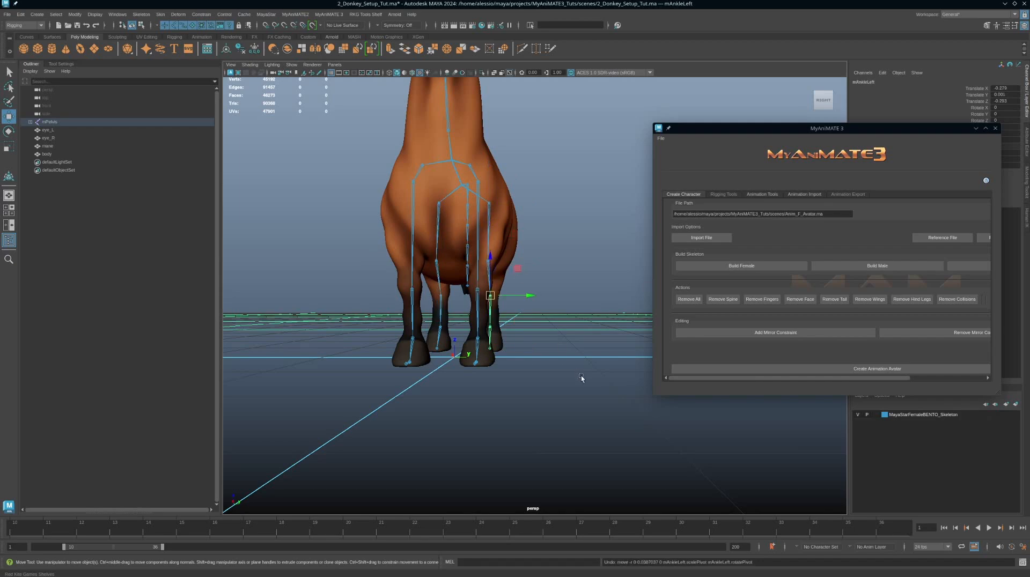
{"action": "left_click_drag", "start_coordinate": [581, 375], "coordinate": [527, 326], "text": "alt"}
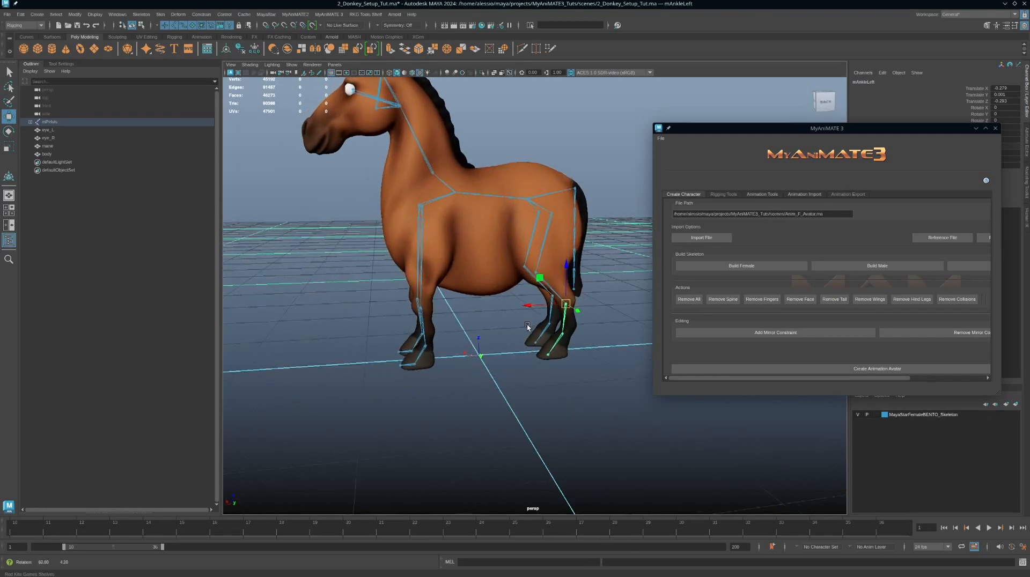
{"action": "right_click_drag", "start_coordinate": [527, 326], "coordinate": [594, 362], "text": "alt"}
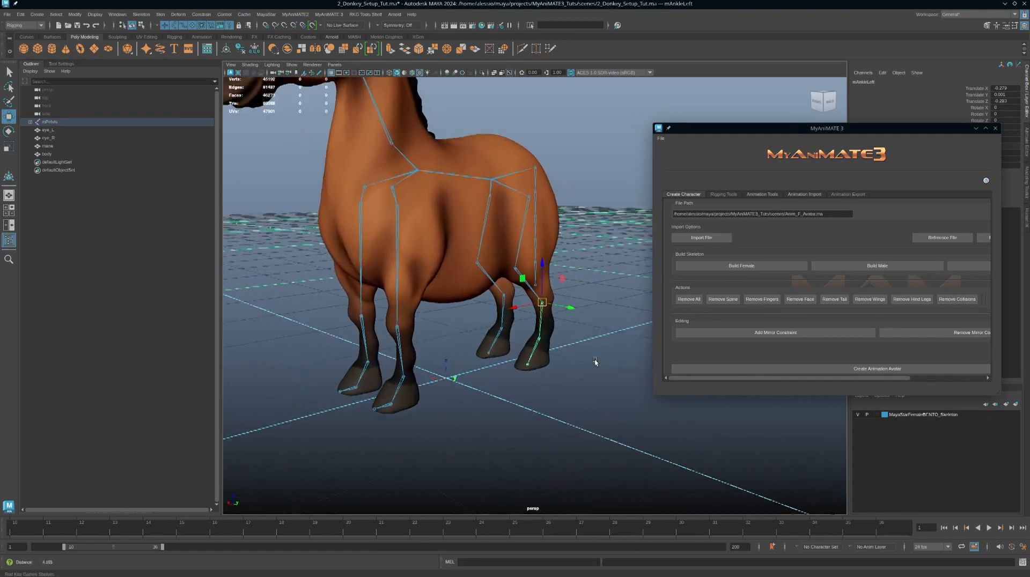
{"action": "left_click_drag", "start_coordinate": [594, 362], "coordinate": [549, 335], "text": "alt"}
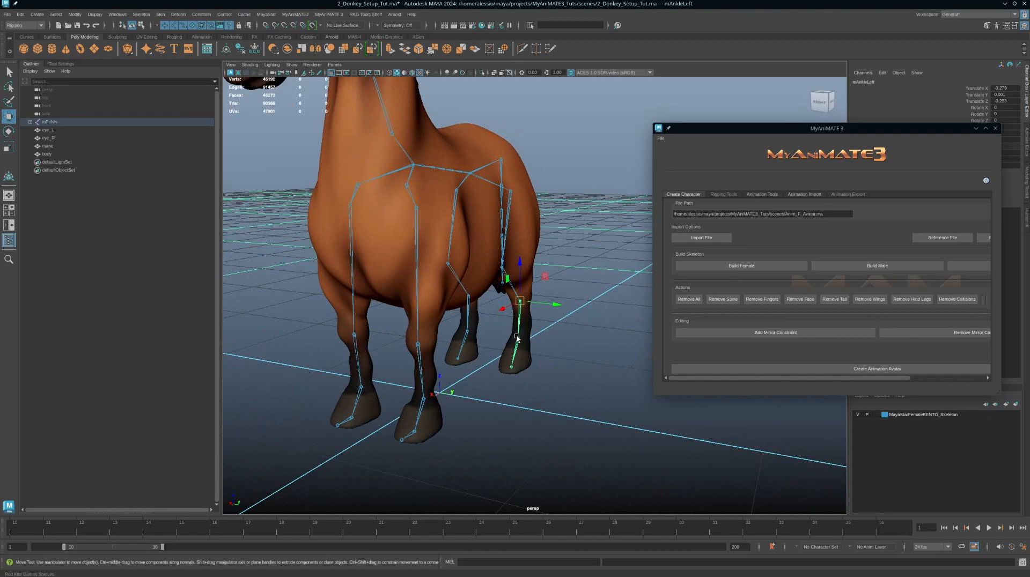
{"action": "left_click_drag", "start_coordinate": [510, 272], "coordinate": [555, 272], "text": "alt"}
{"action": "left_click", "coordinate": [502, 203]}
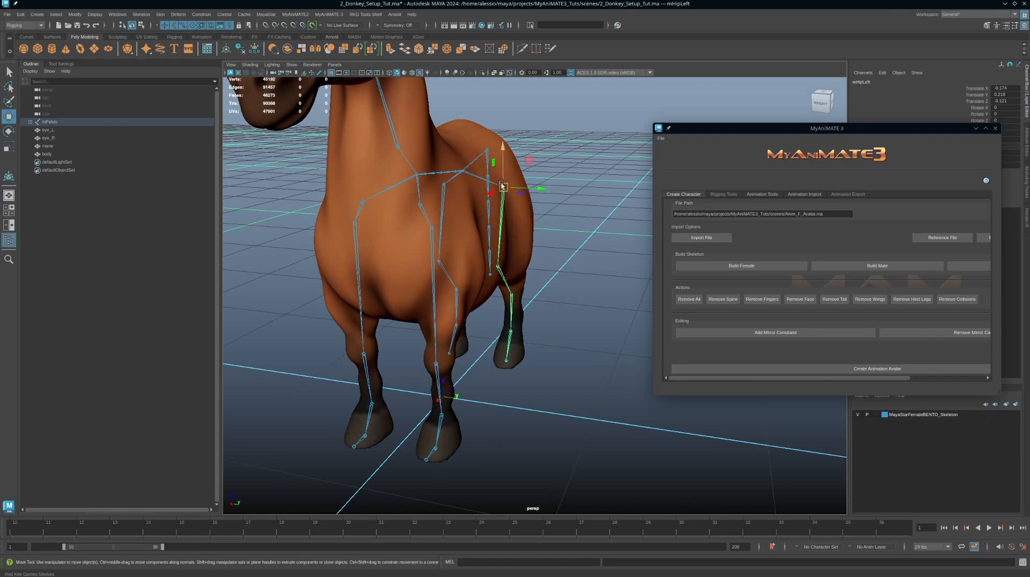
{"action": "key", "text": "e"}
{"action": "left_click_drag", "start_coordinate": [513, 199], "coordinate": [512, 191]}
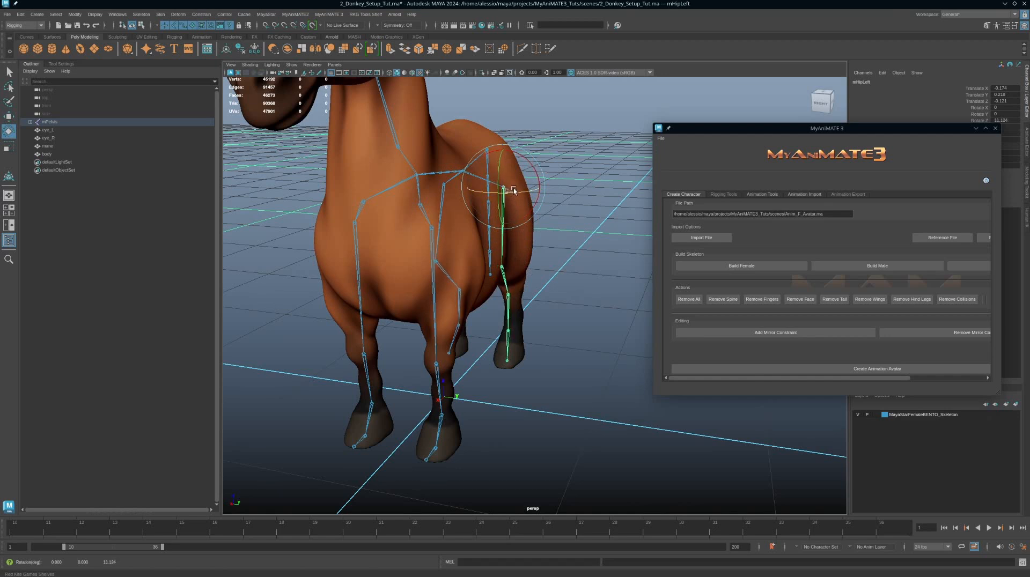
{"action": "left_click_drag", "start_coordinate": [513, 191], "coordinate": [533, 171]}
{"action": "key", "text": "ctrl+z"}
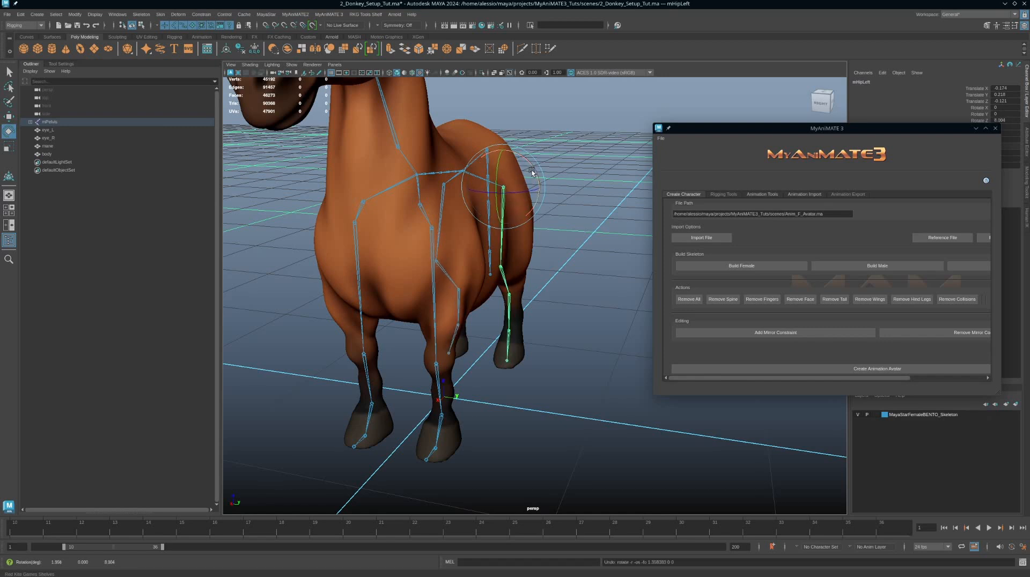
{"action": "key", "text": "ctrl+z"}
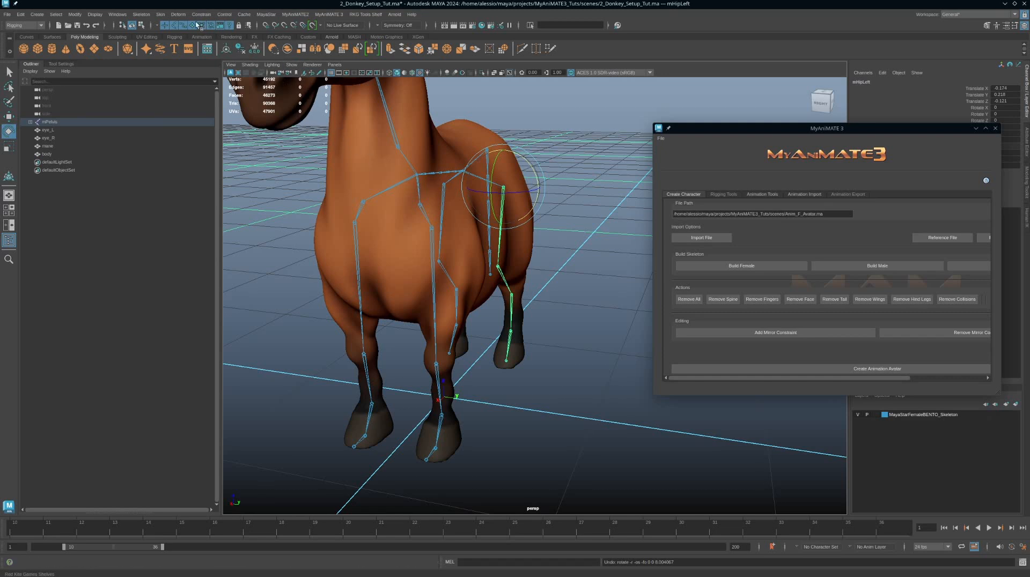
Step: Orient the left hip joint to world with the Orient Joint options
{"action": "left_click", "coordinate": [141, 15]}
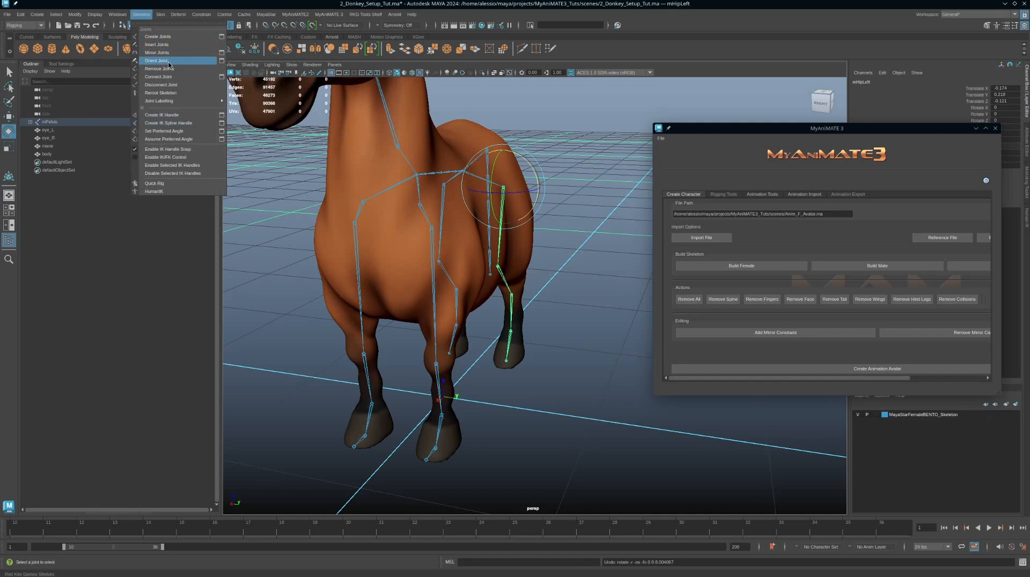
{"action": "left_click", "coordinate": [221, 61]}
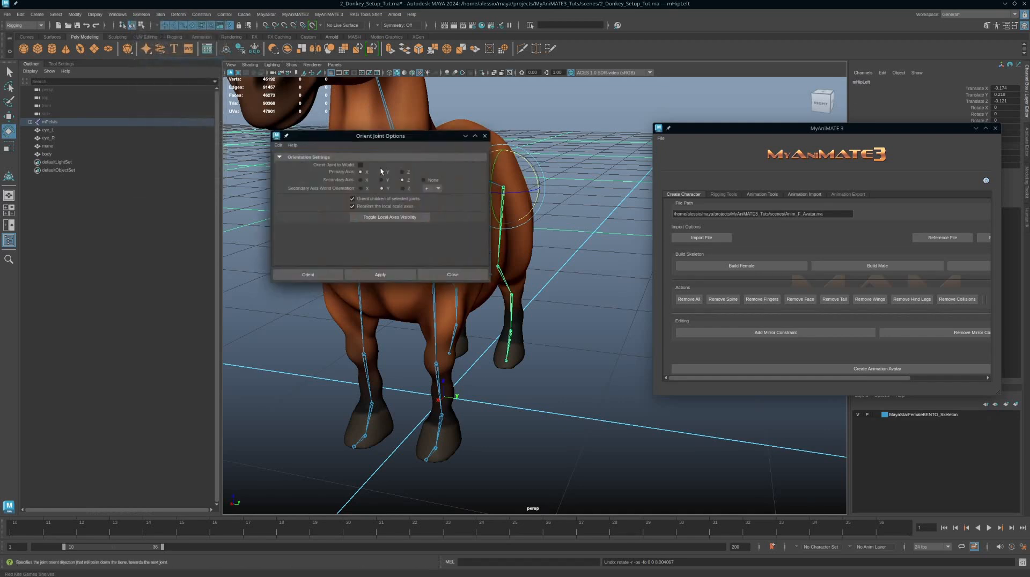
{"action": "left_click", "coordinate": [360, 165]}
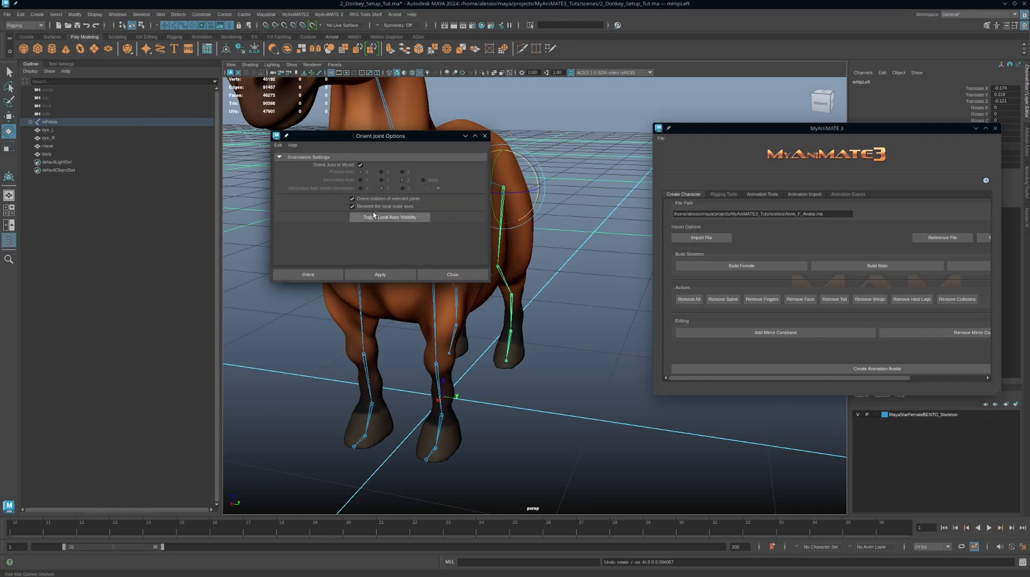
{"action": "left_click", "coordinate": [396, 275]}
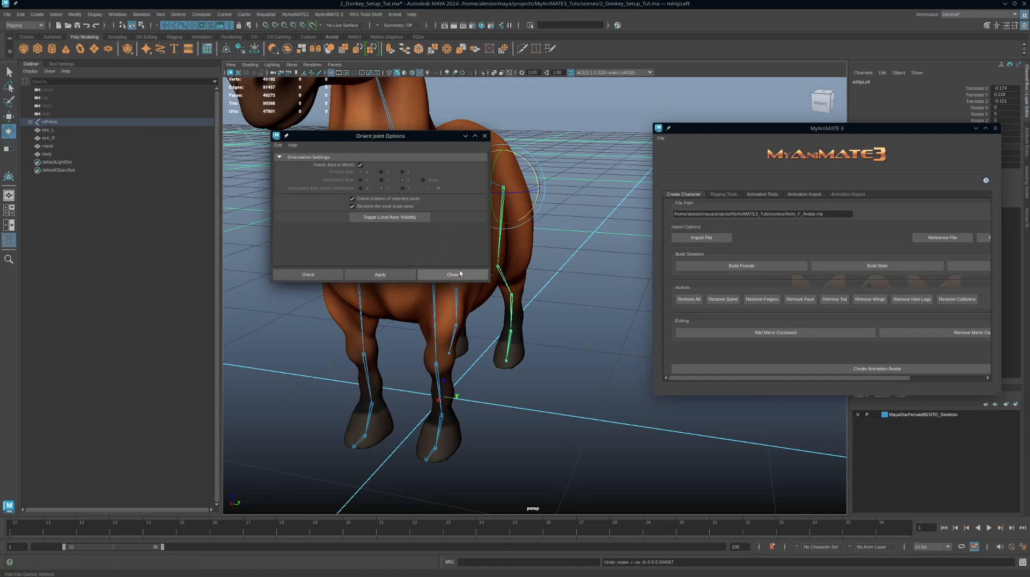
Step: Orbit around the donkey to inspect the reoriented hind leg joints
{"action": "middle_click_drag", "start_coordinate": [549, 276], "coordinate": [574, 268], "text": "alt"}
{"action": "scroll", "coordinate": [574, 269], "scroll_direction": "down", "scroll_amount": 3}
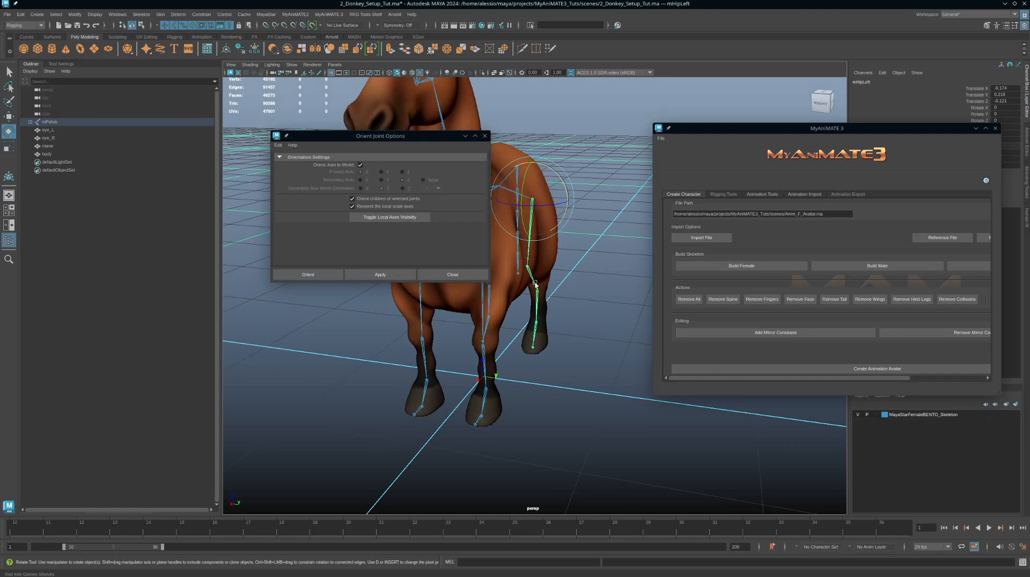
{"action": "right_click_drag", "start_coordinate": [563, 322], "coordinate": [538, 304], "text": "alt"}
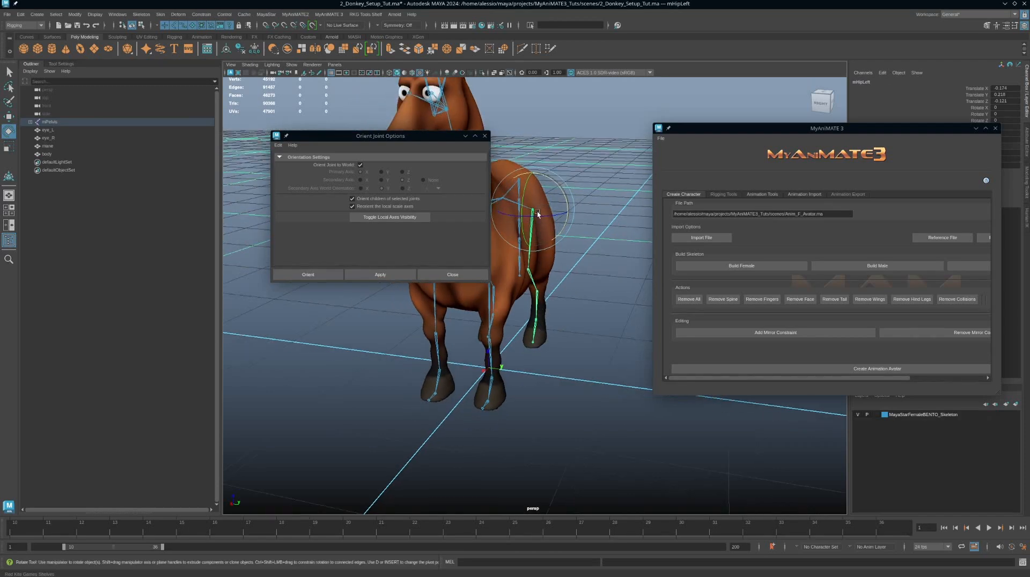
{"action": "mouse_move", "coordinate": [537, 212]}
{"action": "left_mouse_down", "text": "alt"}
{"action": "mouse_move", "coordinate": [543, 221]}
{"action": "mouse_move", "coordinate": [535, 201]}
{"action": "left_mouse_up", "text": "alt"}
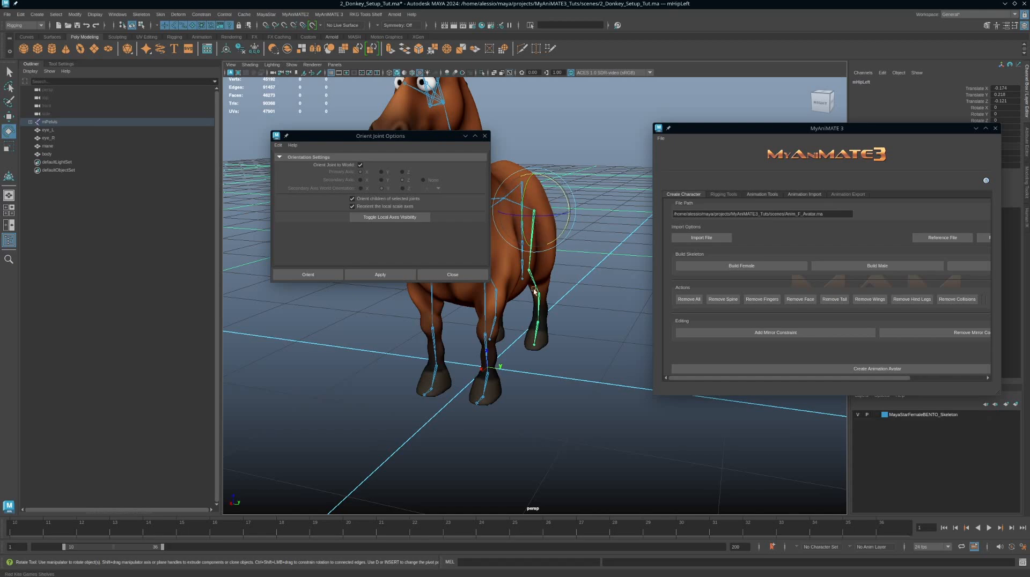
{"action": "right_click_drag", "start_coordinate": [552, 372], "coordinate": [512, 354], "text": "alt"}
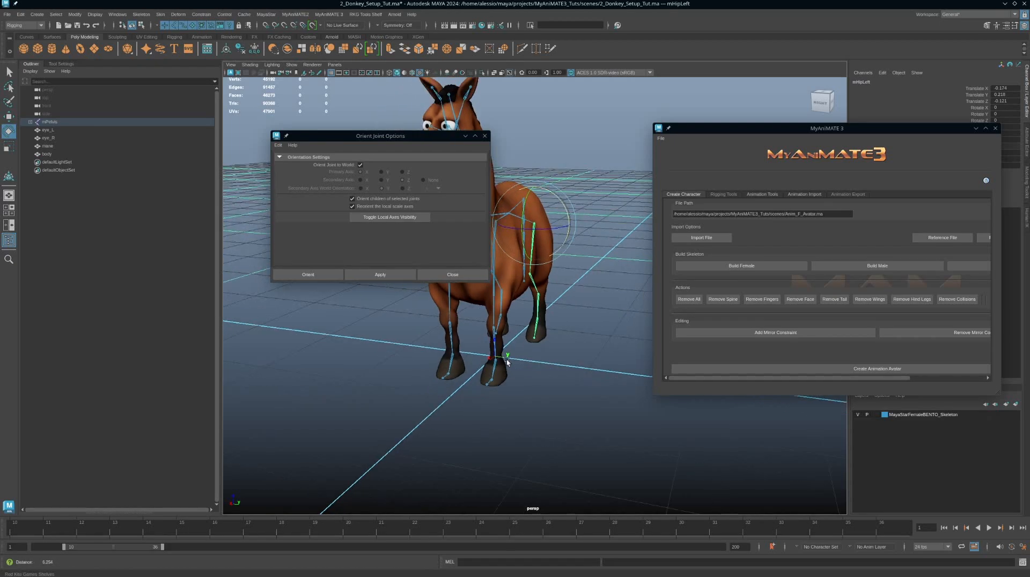
{"action": "middle_click_drag", "start_coordinate": [512, 354], "coordinate": [526, 357], "text": "alt"}
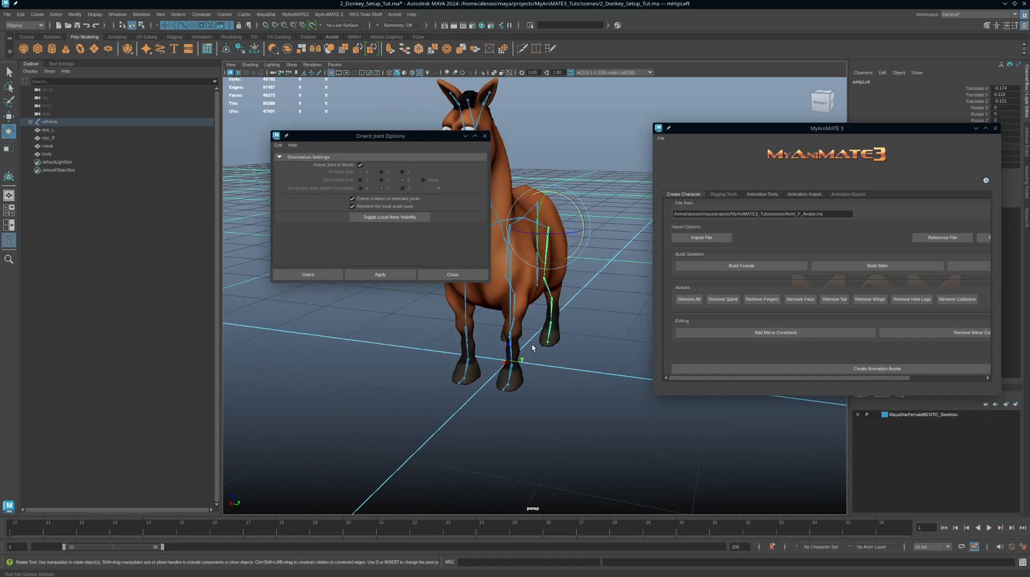
{"action": "left_click_drag", "start_coordinate": [556, 328], "coordinate": [535, 292], "text": "alt"}
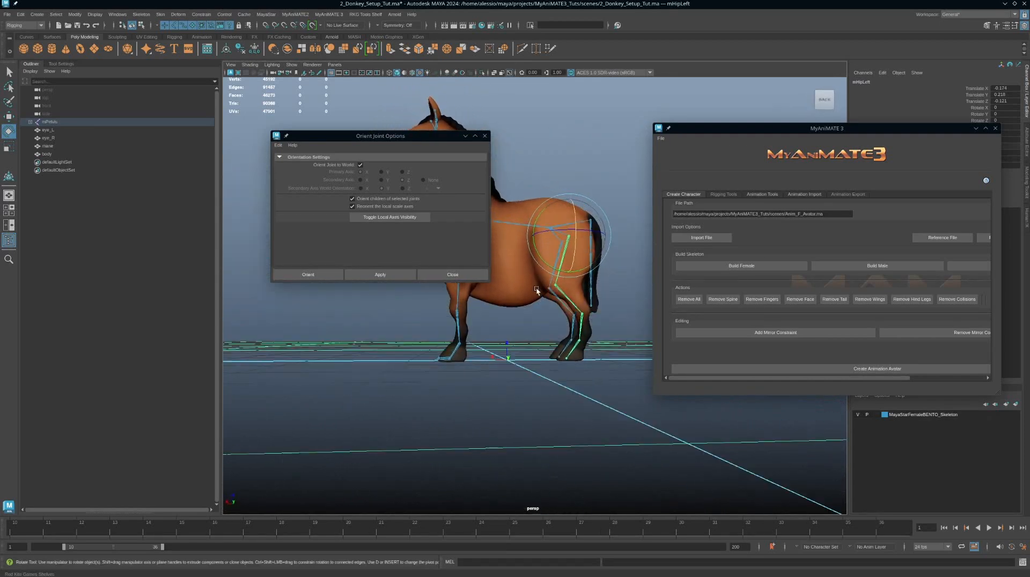
Step: Turn off Orient Joint to World, reset the Orient Joint settings and close the options
{"action": "left_click", "coordinate": [360, 164]}
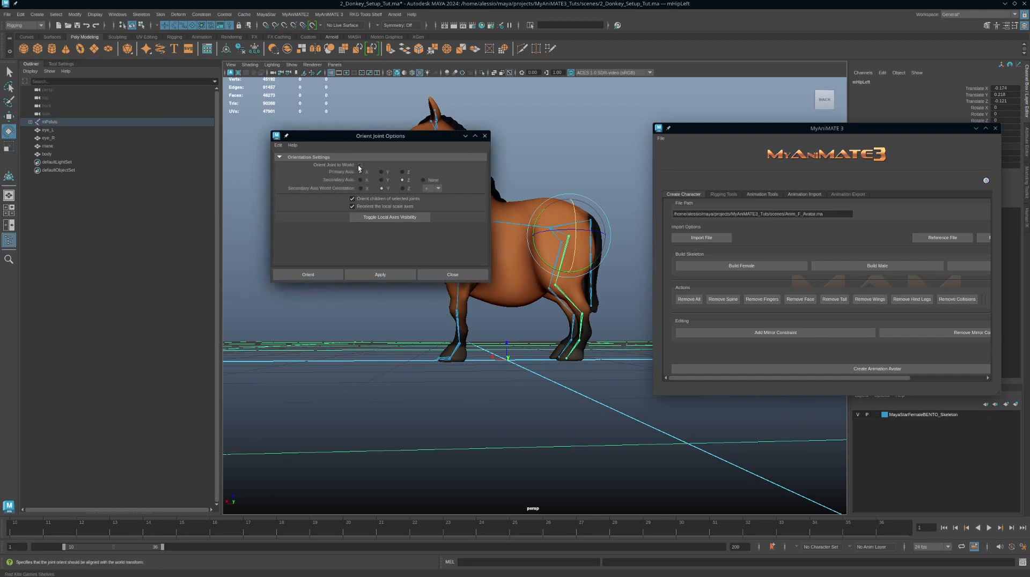
{"action": "left_click", "coordinate": [277, 145]}
{"action": "left_click", "coordinate": [285, 161]}
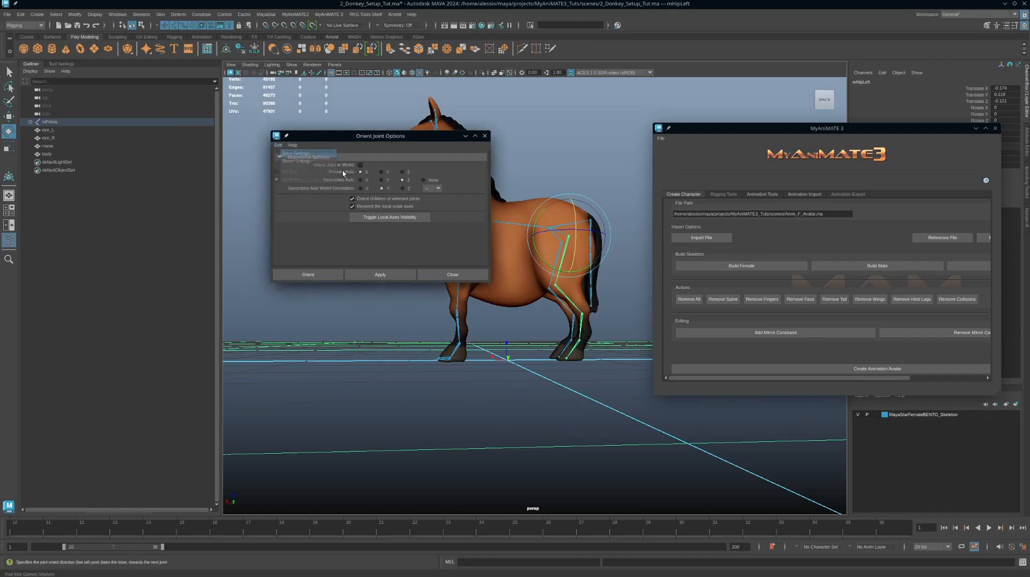
{"action": "left_click", "coordinate": [483, 136]}
Step: Open the Rigging Tools section of MyAnimate3 and scroll through its chain type options
{"action": "scroll", "coordinate": [498, 283], "scroll_direction": "up", "scroll_amount": 6}
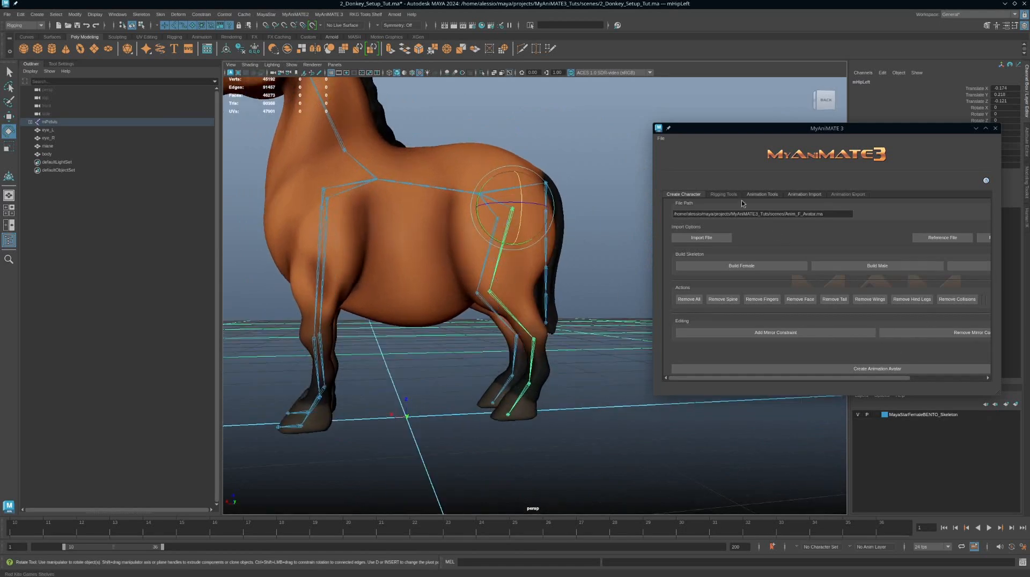
{"action": "left_click", "coordinate": [724, 195]}
{"action": "left_click_drag", "start_coordinate": [882, 372], "coordinate": [911, 382]}
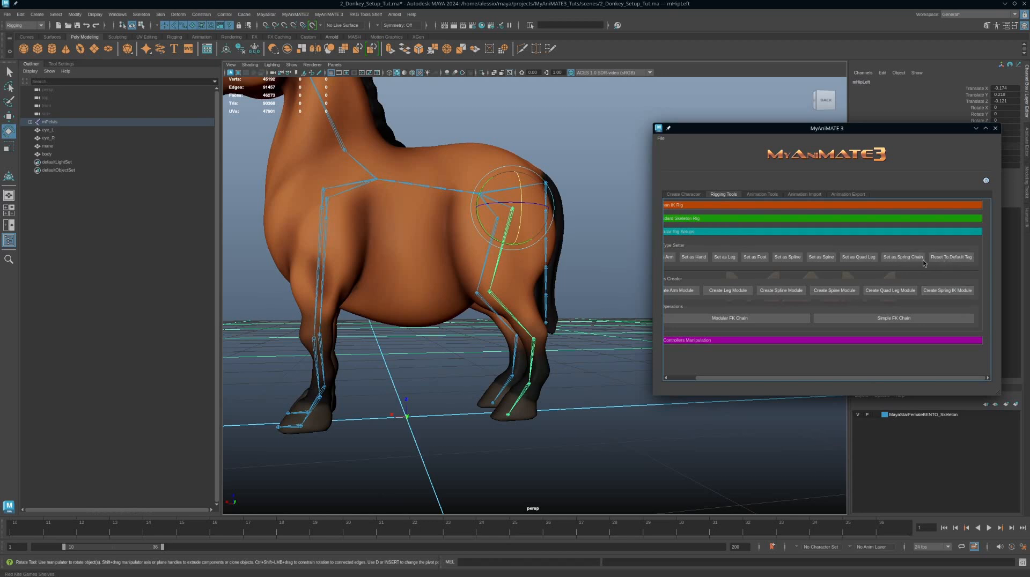
Step: Orbit around the donkey to inspect the left hind leg joints with the Move tool active
{"action": "left_click_drag", "start_coordinate": [570, 363], "coordinate": [521, 309], "text": "alt"}
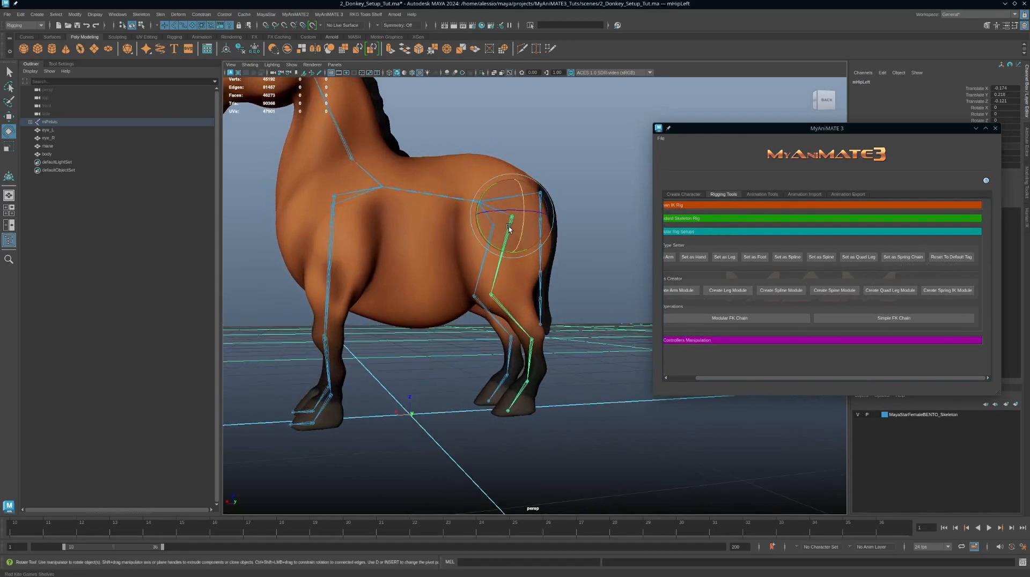
{"action": "left_click_drag", "start_coordinate": [495, 257], "coordinate": [530, 235], "text": "alt"}
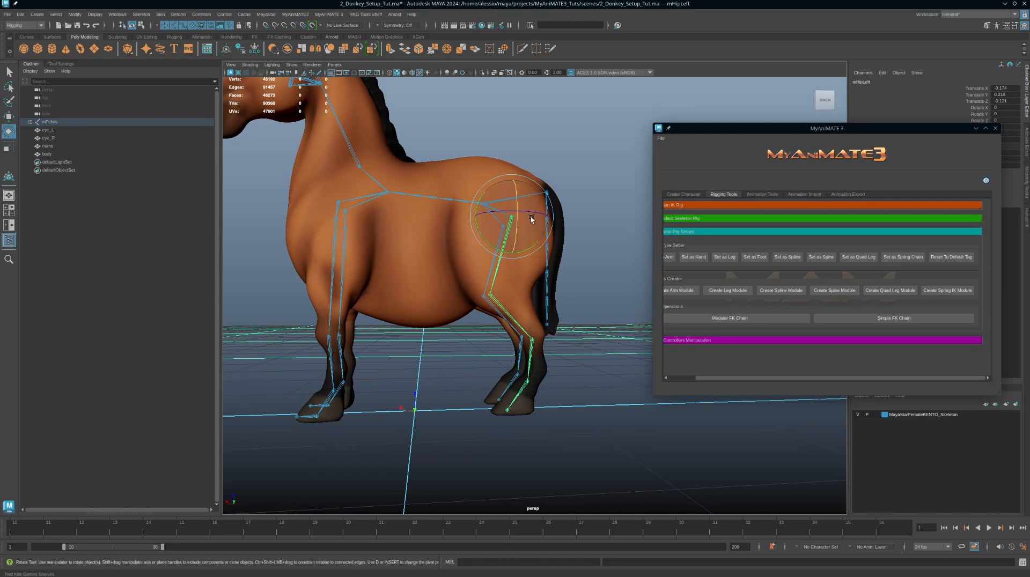
{"action": "key", "text": "w"}
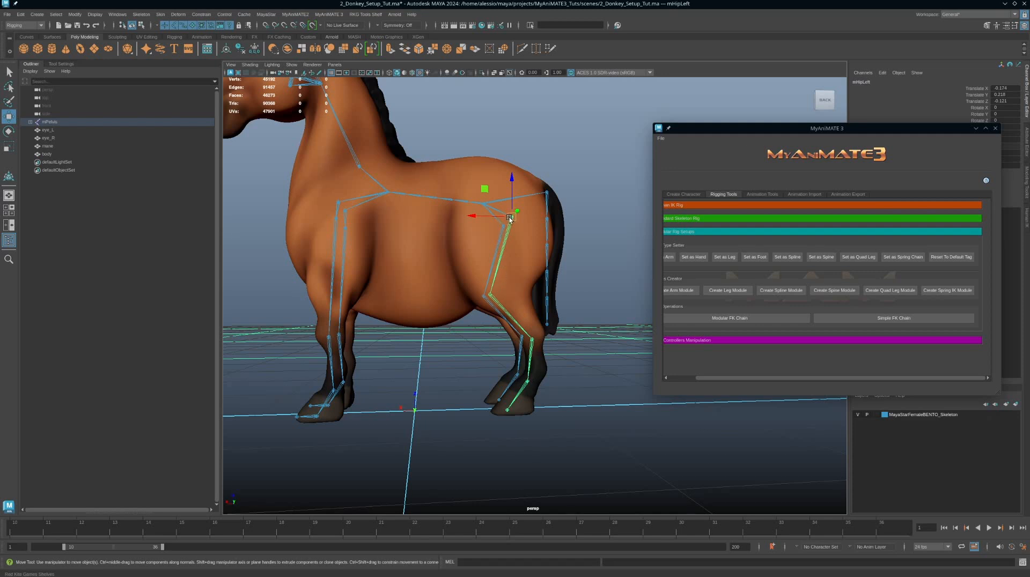
{"action": "left_click_drag", "start_coordinate": [460, 221], "coordinate": [510, 260], "text": "alt"}
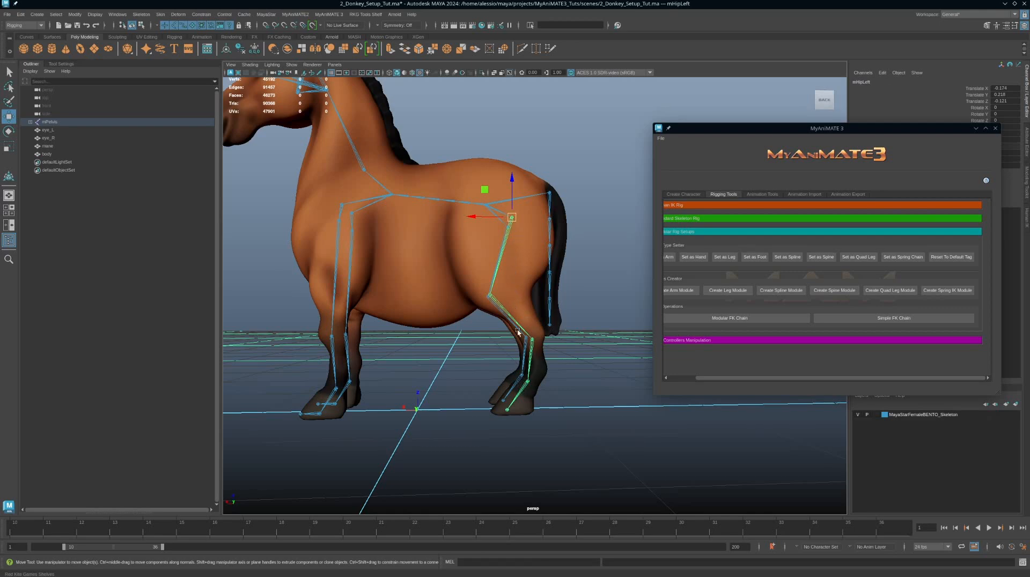
{"action": "left_click_drag", "start_coordinate": [511, 286], "coordinate": [505, 246], "text": "alt"}
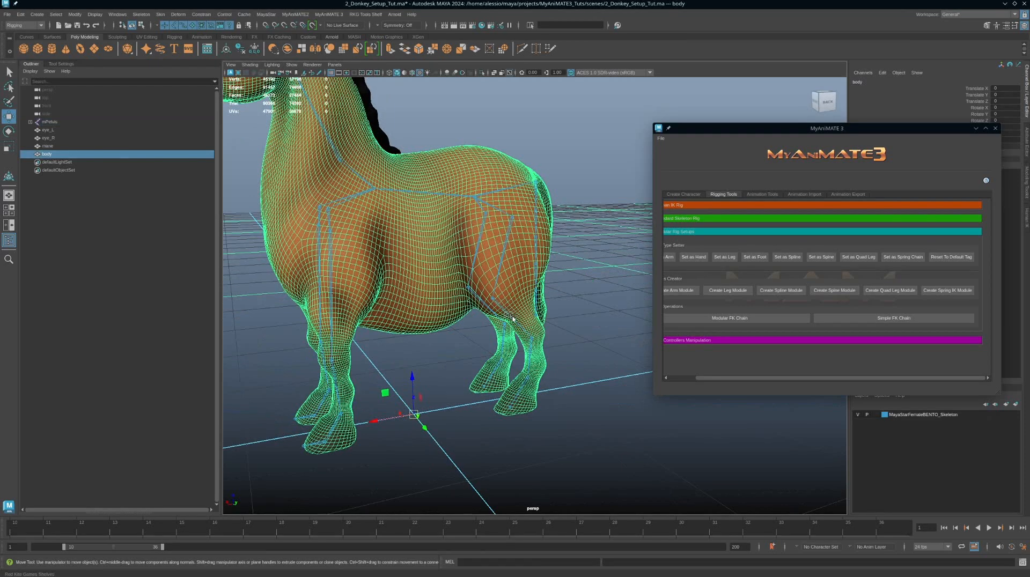
Step: Select the left hind leg's ankle joint, then the left foot joint below it
{"action": "left_click", "coordinate": [509, 316]}
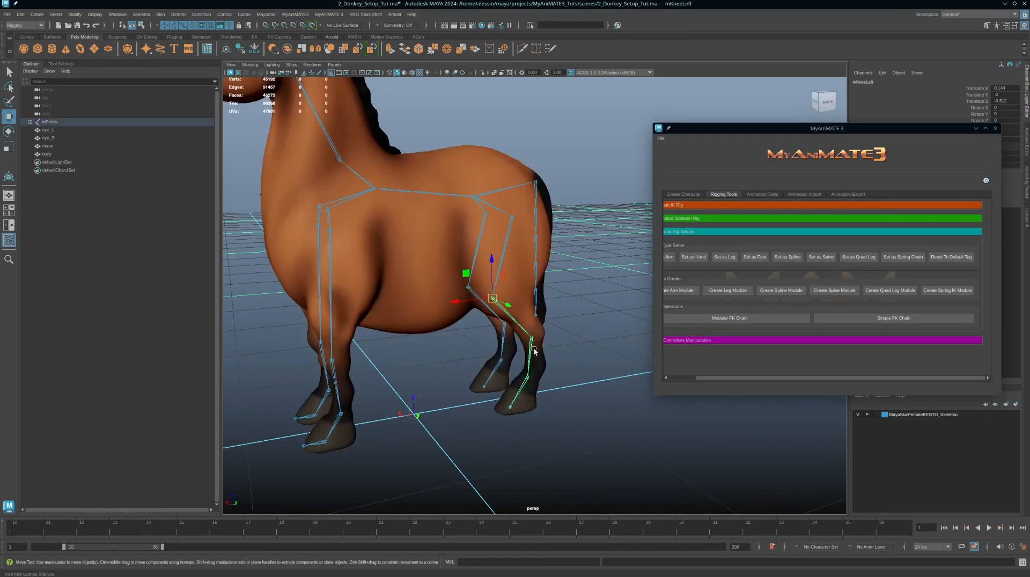
{"action": "left_click", "coordinate": [527, 378]}
{"action": "left_click_drag", "start_coordinate": [544, 376], "coordinate": [541, 373], "text": "alt"}
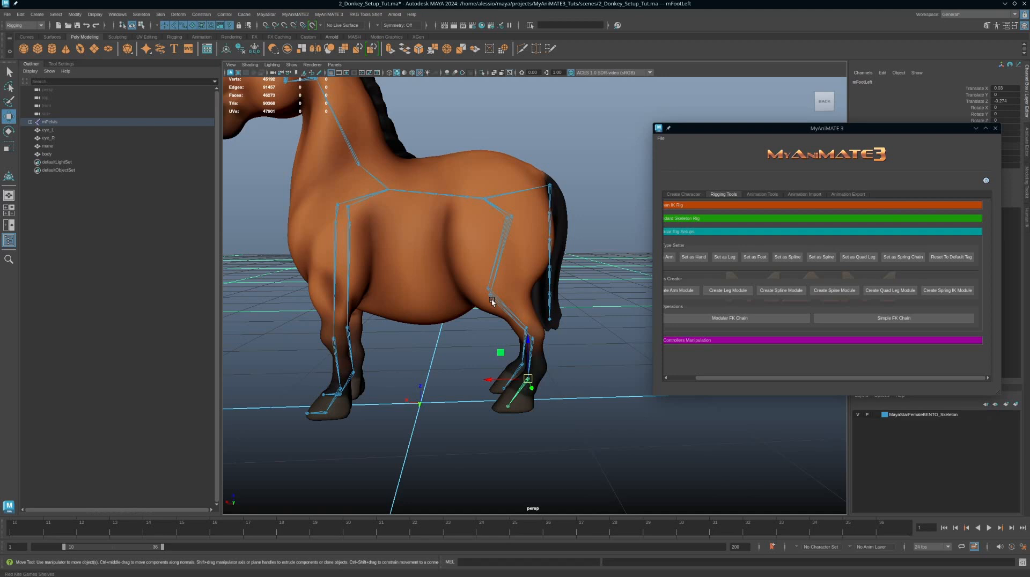
Step: Switch to the animation scene and select the left hind leg's pole vector control with the Move tool
{"action": "left_click_drag", "start_coordinate": [492, 302], "coordinate": [550, 344], "text": "alt"}
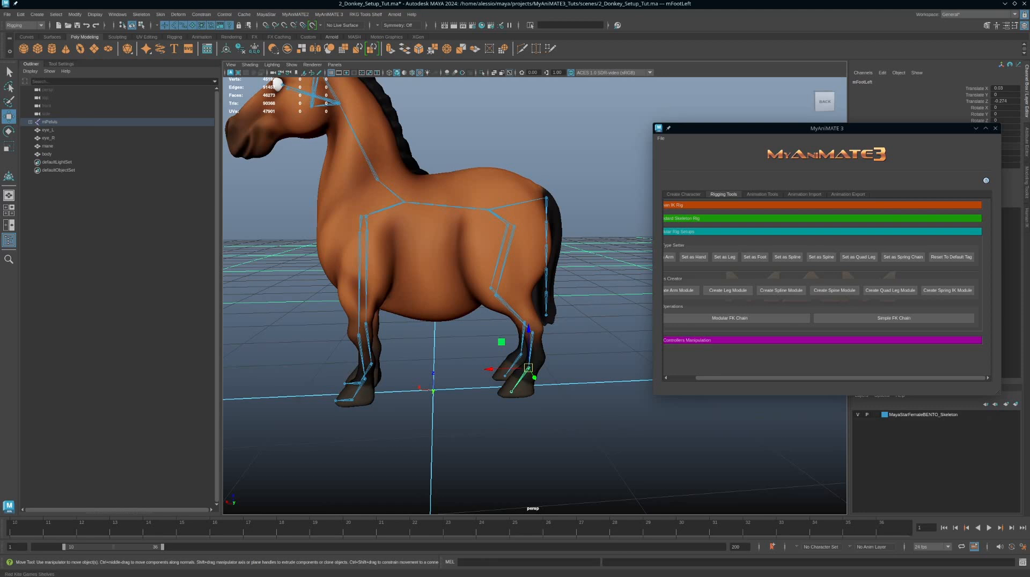
{"action": "left_click_drag", "start_coordinate": [388, 266], "coordinate": [527, 237], "text": "alt"}
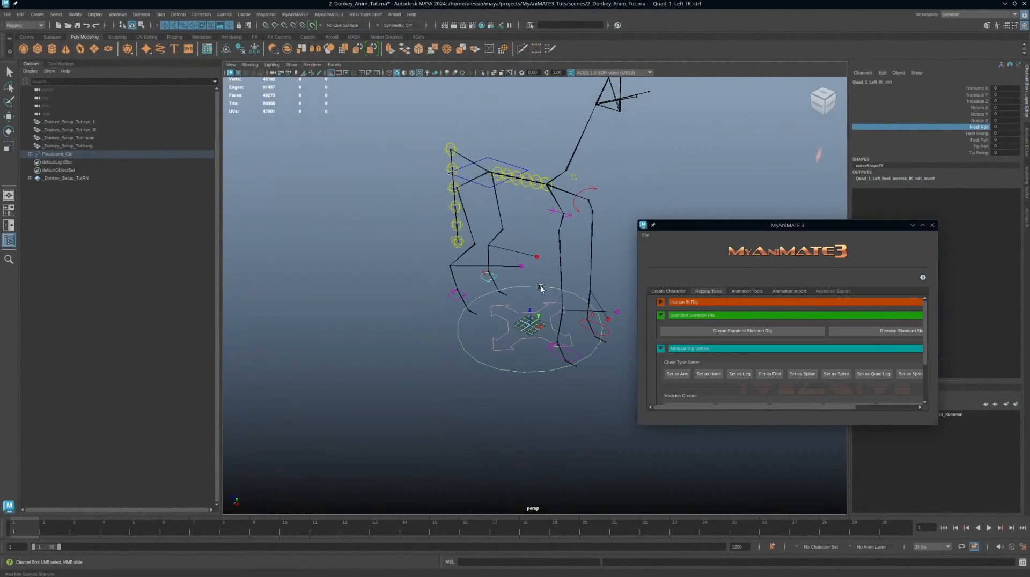
{"action": "left_click_drag", "start_coordinate": [540, 289], "coordinate": [567, 274], "text": "alt"}
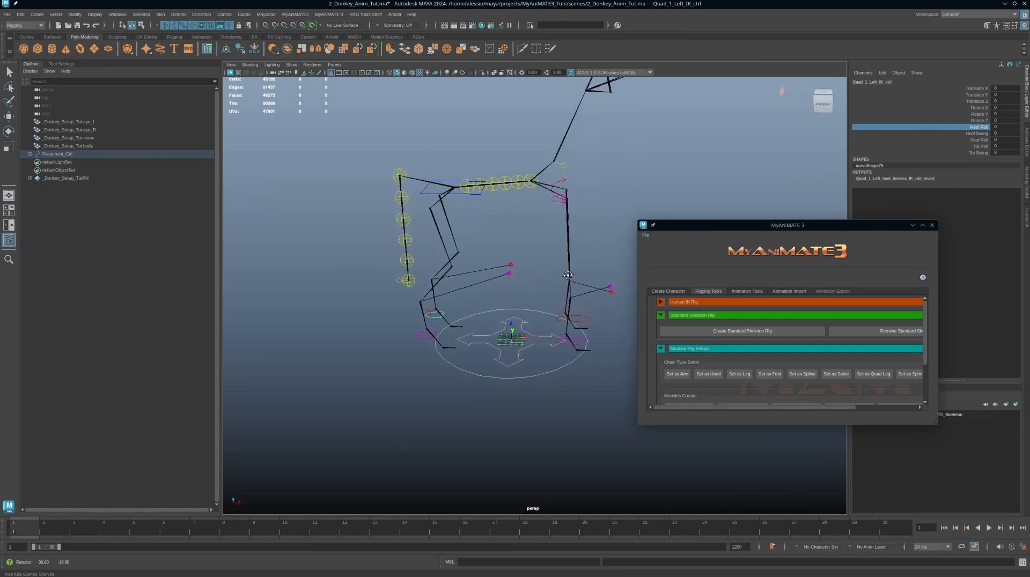
{"action": "left_click", "coordinate": [510, 265]}
{"action": "key", "text": "w"}
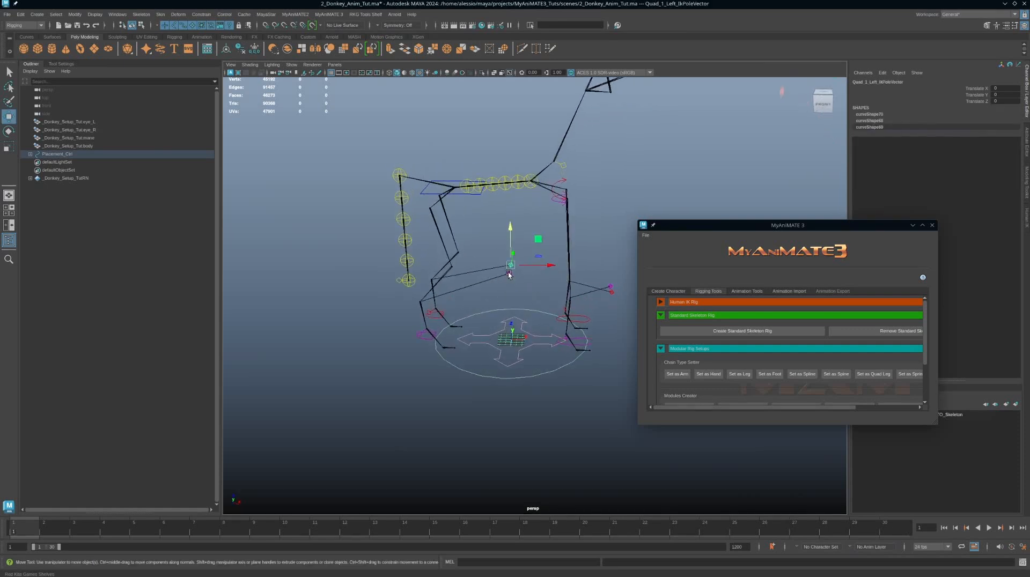
{"action": "left_click", "coordinate": [508, 274]}
{"action": "left_click_drag", "start_coordinate": [550, 402], "coordinate": [521, 351], "text": "alt"}
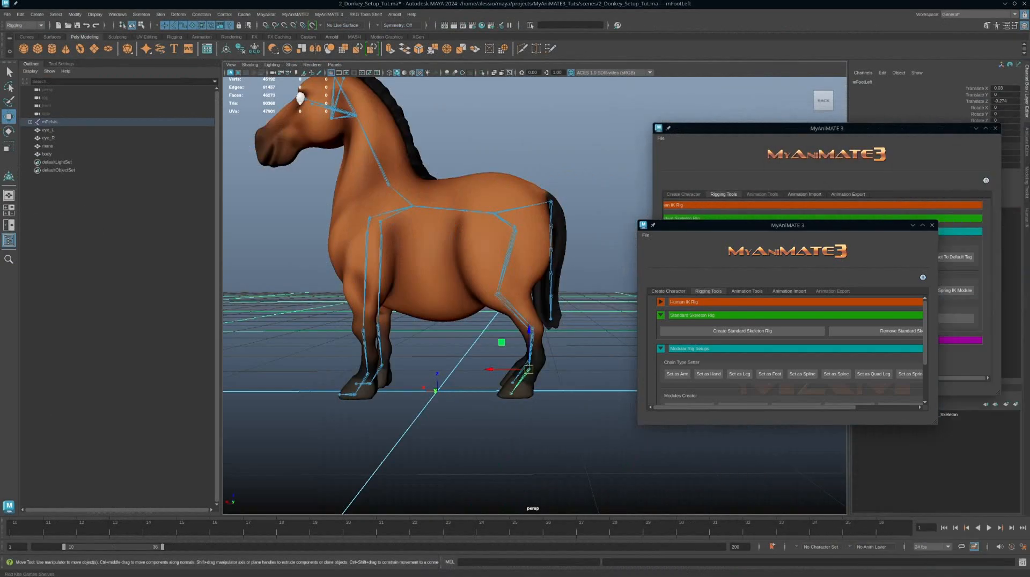
Step: Return to the donkey setup scene and save it
{"action": "left_click_drag", "start_coordinate": [523, 379], "coordinate": [499, 243], "text": "alt"}
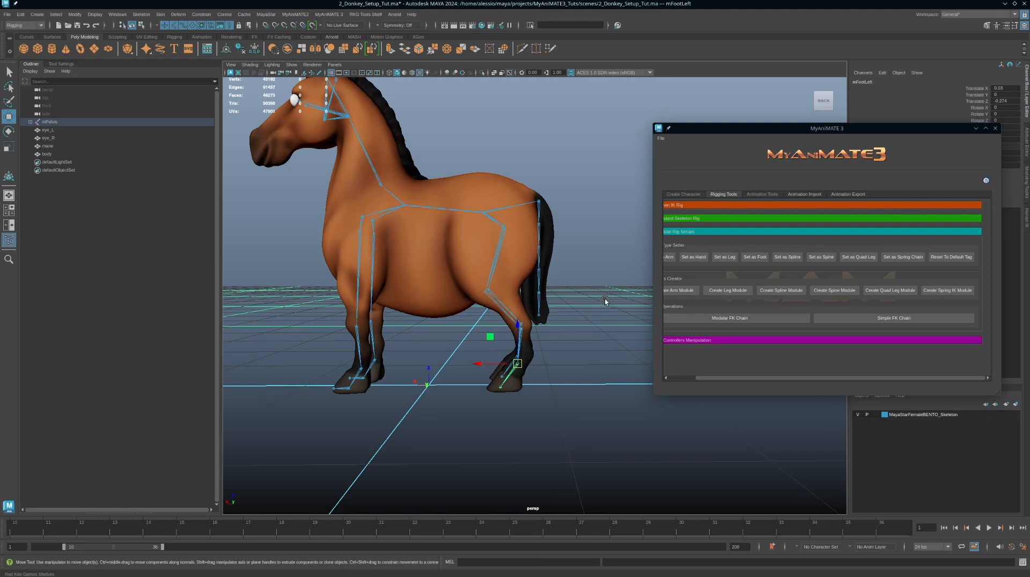
{"action": "left_click_drag", "start_coordinate": [596, 316], "coordinate": [512, 317], "text": "alt"}
{"action": "left_click_drag", "start_coordinate": [527, 398], "coordinate": [570, 420], "text": "alt"}
{"action": "key", "text": "ctrl+s"}
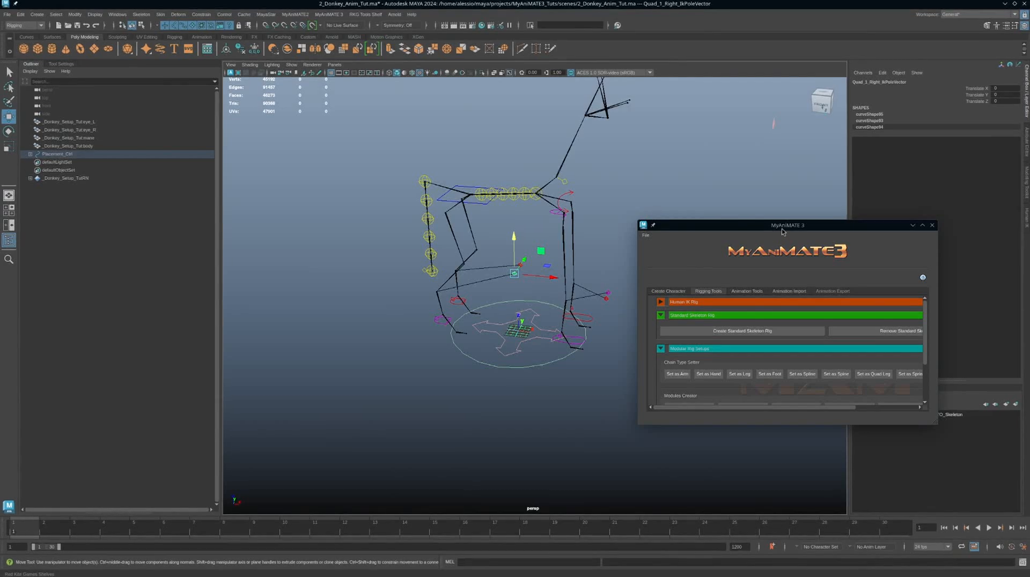
Step: In the animation scene, reload the referenced donkey setup file from MyAnimate3's Create Character tab
{"action": "left_click_drag", "start_coordinate": [782, 229], "coordinate": [849, 174]}
{"action": "scroll", "coordinate": [627, 356], "scroll_direction": "down", "scroll_amount": 1}
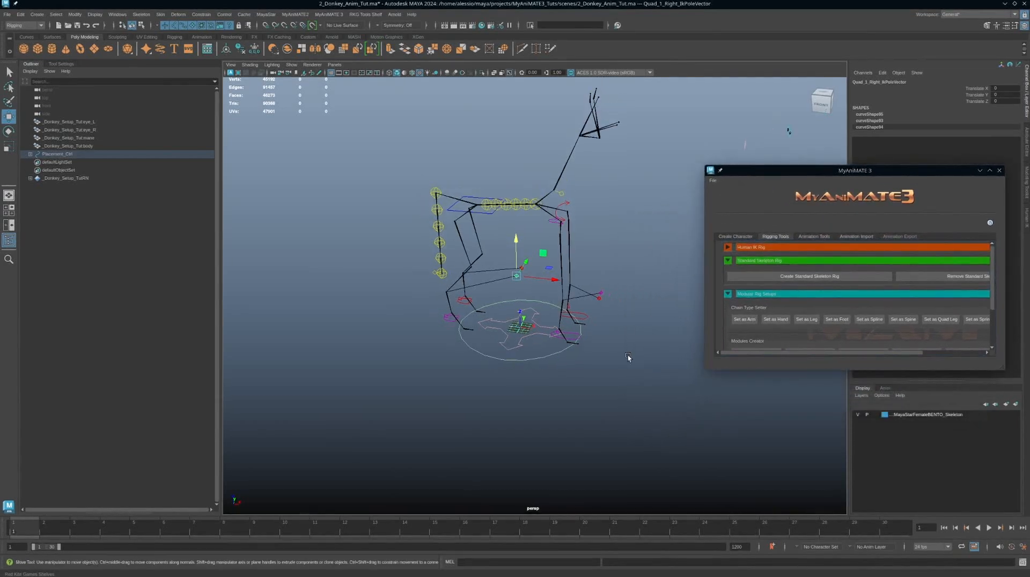
{"action": "key", "text": "ctrl+o"}
{"action": "left_click", "coordinate": [541, 357]}
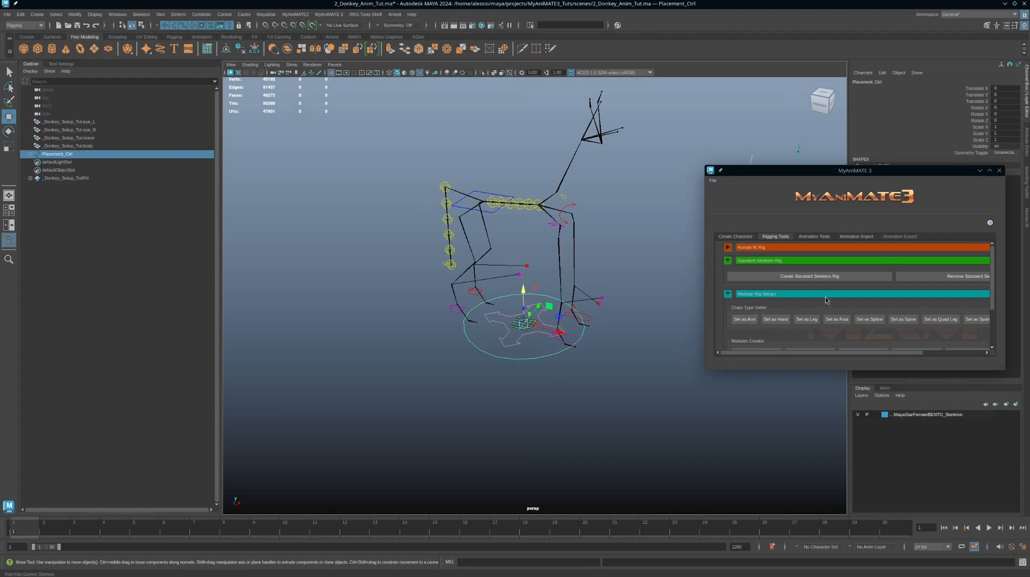
{"action": "left_click", "coordinate": [742, 237]}
{"action": "scroll", "coordinate": [872, 298], "scroll_direction": "up", "scroll_amount": 2}
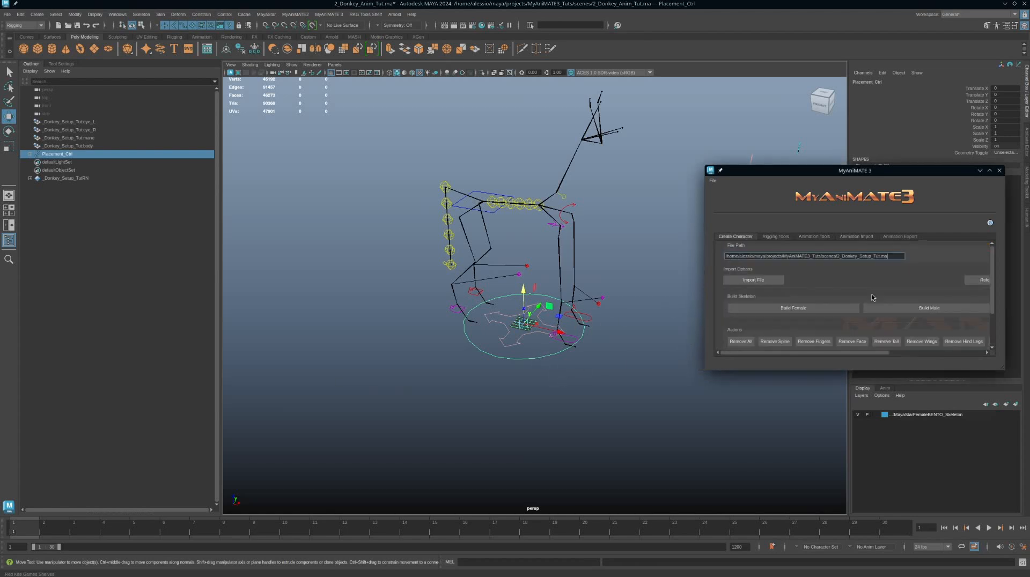
{"action": "scroll", "coordinate": [876, 294], "scroll_direction": "right", "scroll_amount": 2}
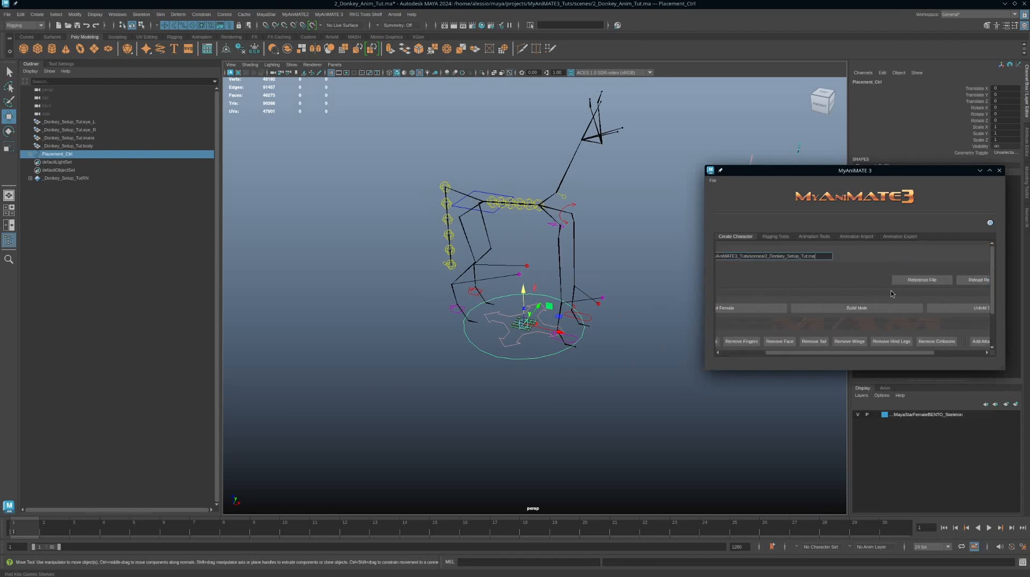
{"action": "left_click", "coordinate": [976, 285]}
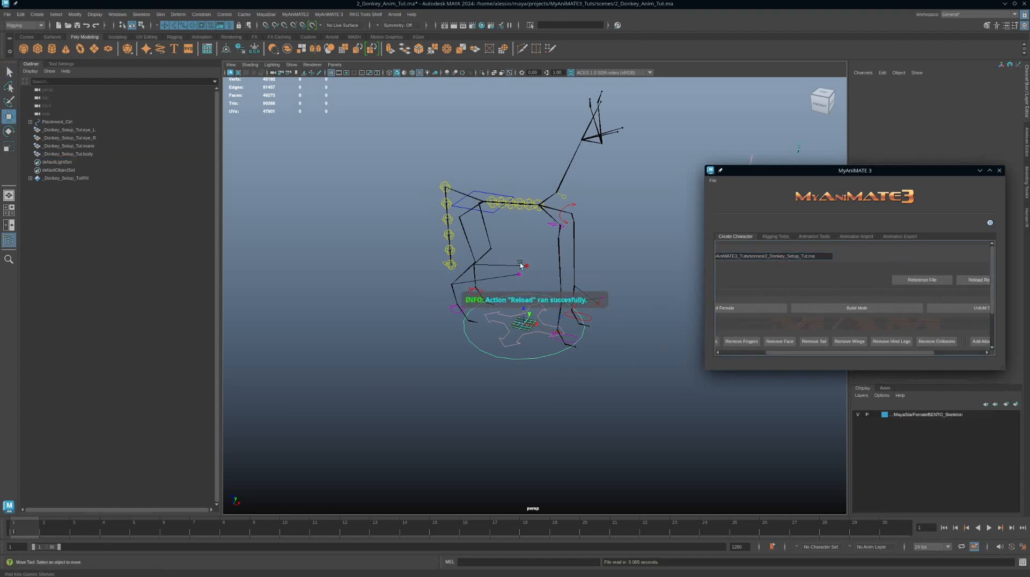
Step: Reopen 2_Donkey_Anim_Tut.ma without saving the current changes
{"action": "left_click_drag", "start_coordinate": [598, 287], "coordinate": [542, 247], "text": "alt"}
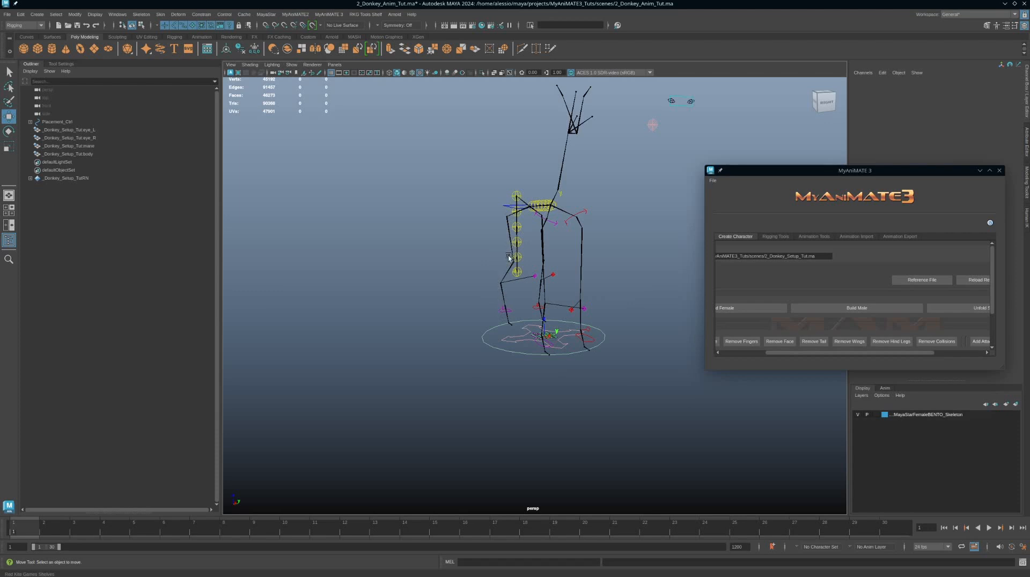
{"action": "left_click_drag", "start_coordinate": [530, 346], "coordinate": [546, 351], "text": "alt"}
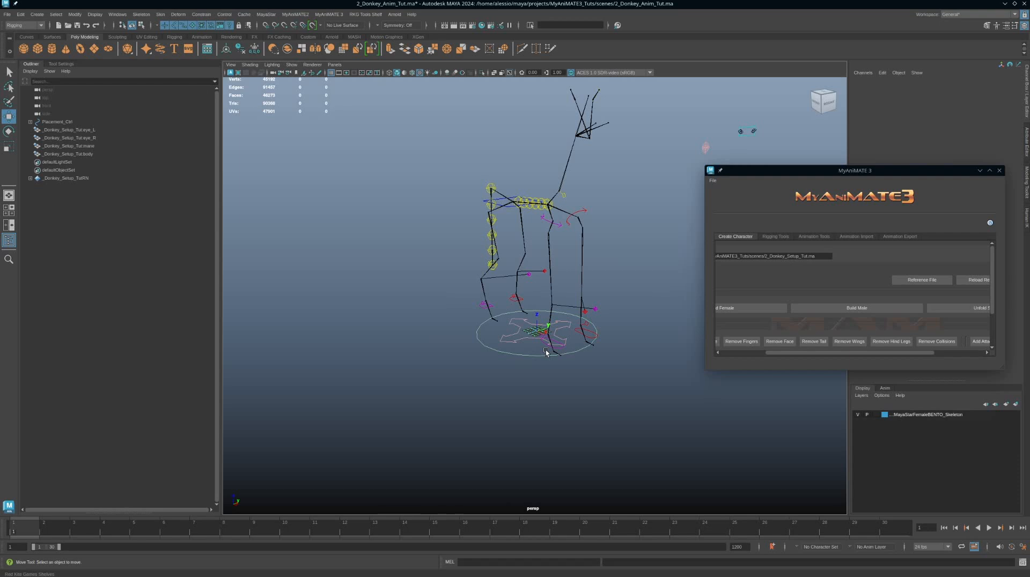
{"action": "key", "text": "ctrl+o"}
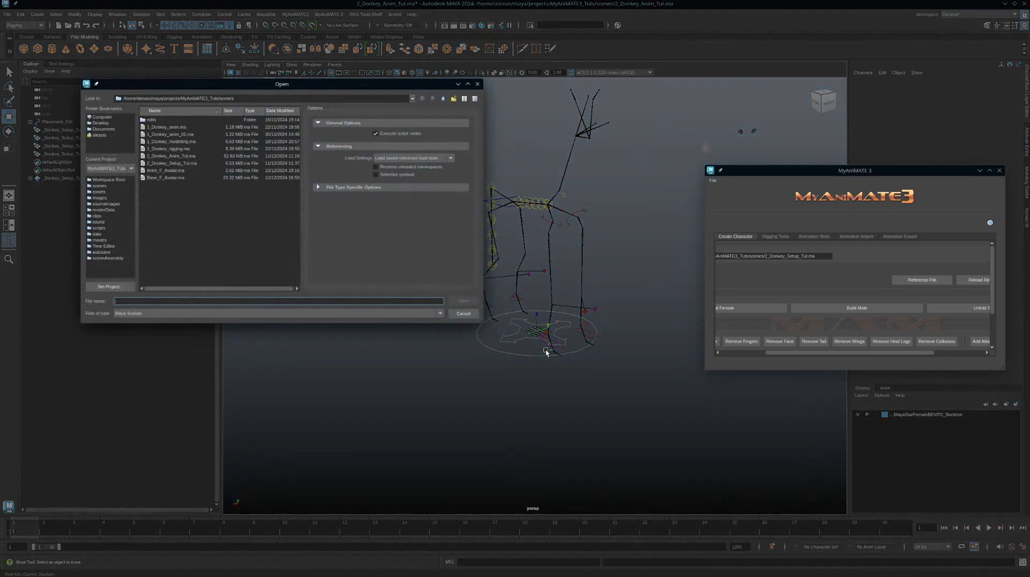
{"action": "left_click", "coordinate": [171, 163]}
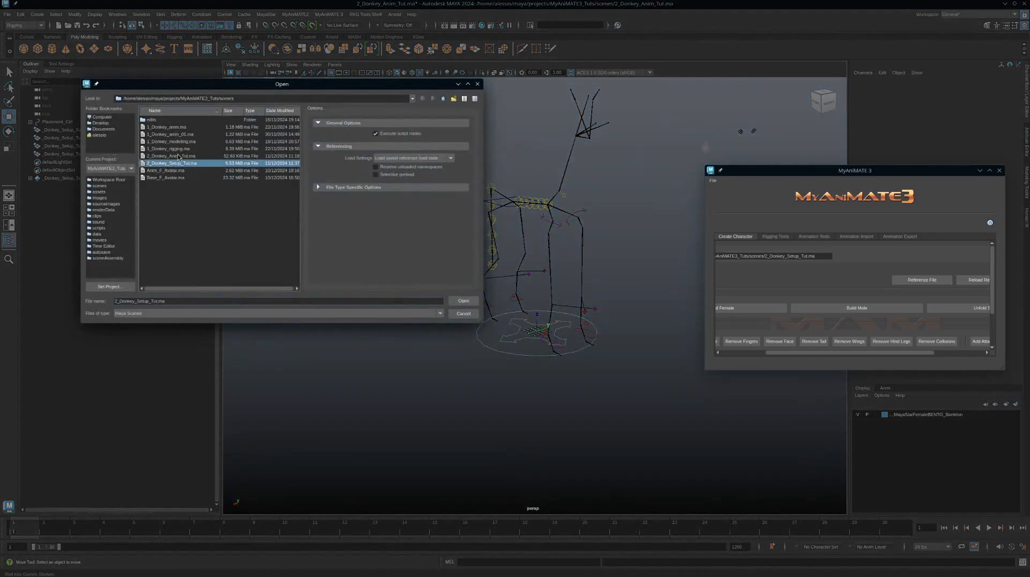
{"action": "double_click", "coordinate": [179, 156]}
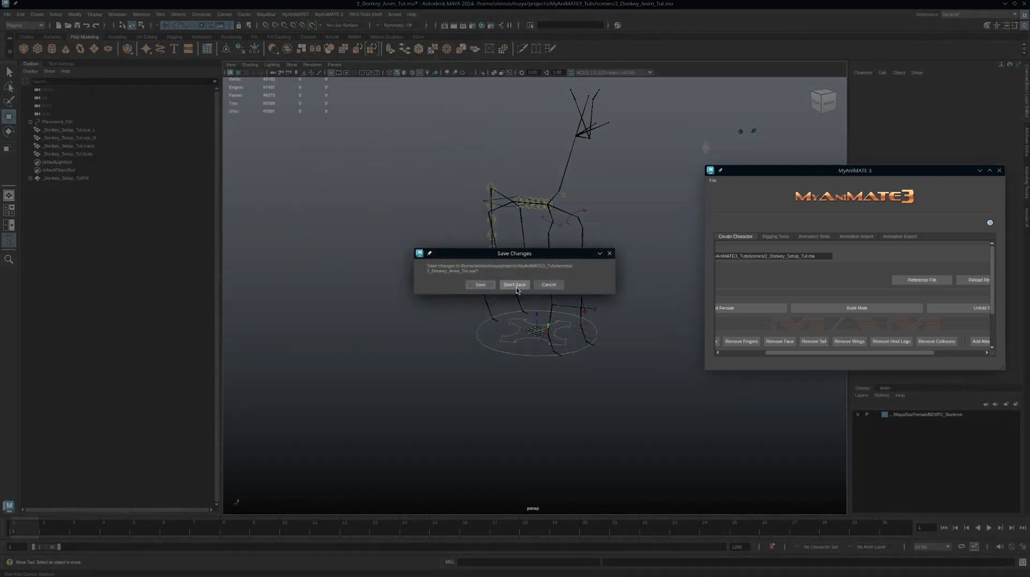
{"action": "left_click", "coordinate": [514, 285]}
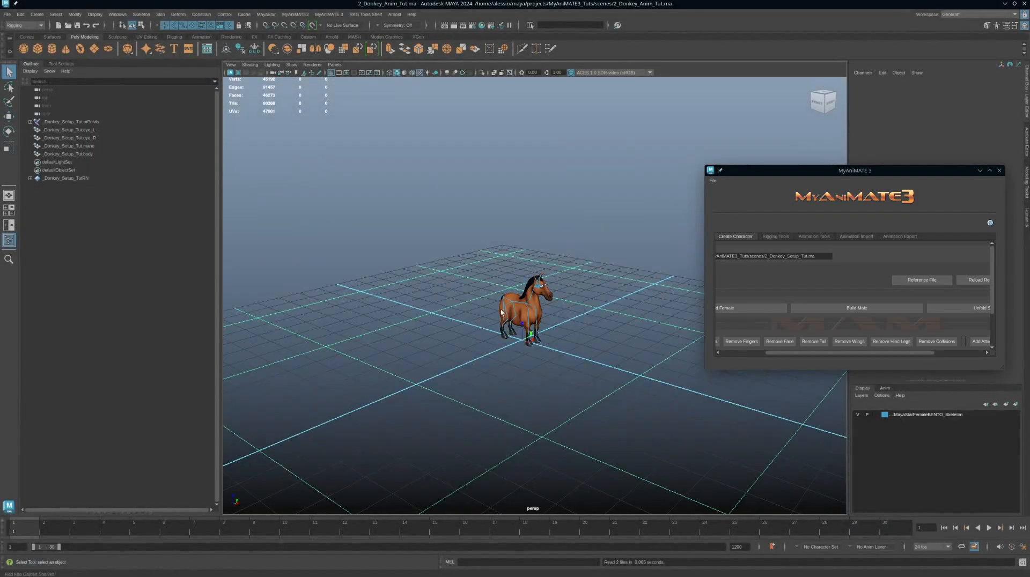
Step: Create the animation avatar, choosing not to animate the collision volume joints
{"action": "scroll", "coordinate": [440, 271], "scroll_direction": "down", "scroll_amount": 1}
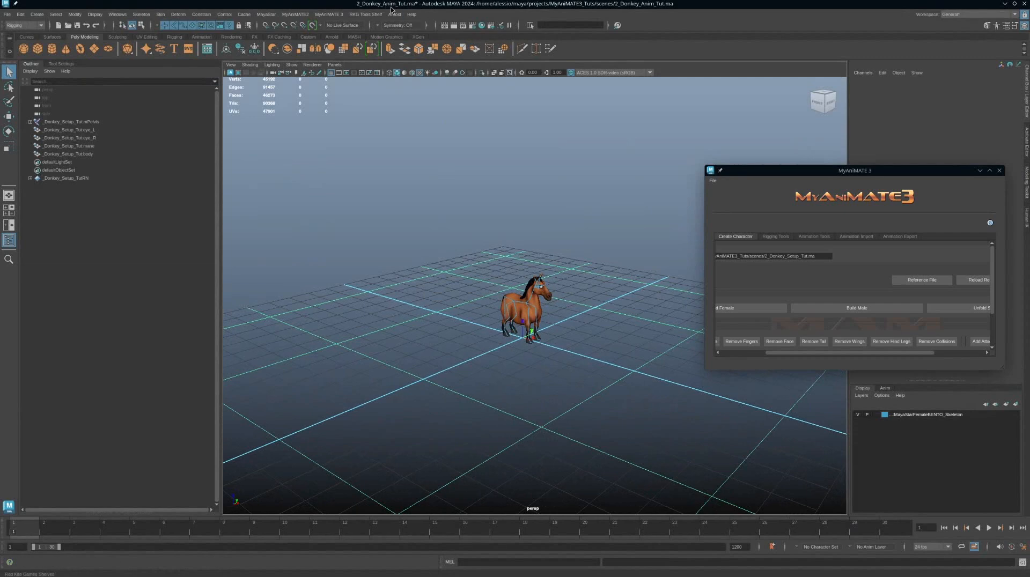
{"action": "scroll", "coordinate": [507, 268], "scroll_direction": "up", "scroll_amount": 8}
{"action": "left_click_drag", "start_coordinate": [614, 342], "coordinate": [538, 296], "text": "alt"}
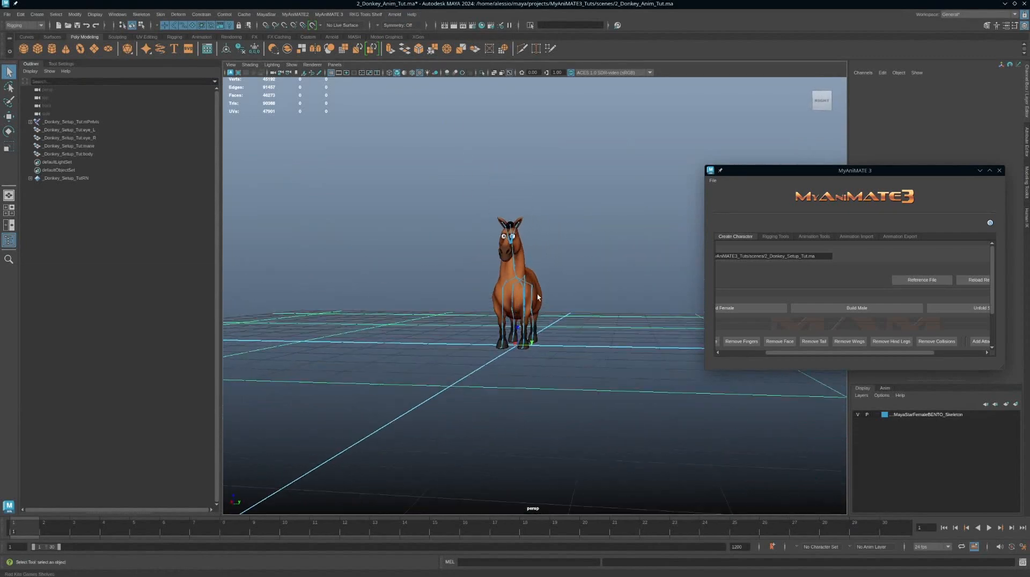
{"action": "right_click_drag", "start_coordinate": [538, 296], "coordinate": [663, 424], "text": "alt"}
{"action": "left_click_drag", "start_coordinate": [519, 346], "coordinate": [611, 346], "text": "alt"}
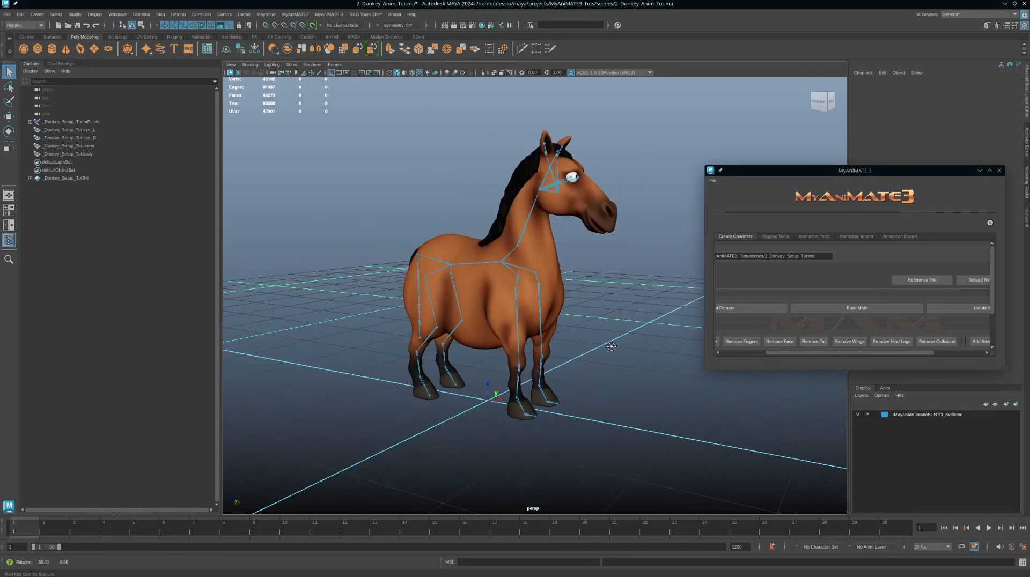
{"action": "right_click_drag", "start_coordinate": [606, 343], "coordinate": [407, 333], "text": "alt"}
{"action": "left_click_drag", "start_coordinate": [559, 340], "coordinate": [563, 349], "text": "alt"}
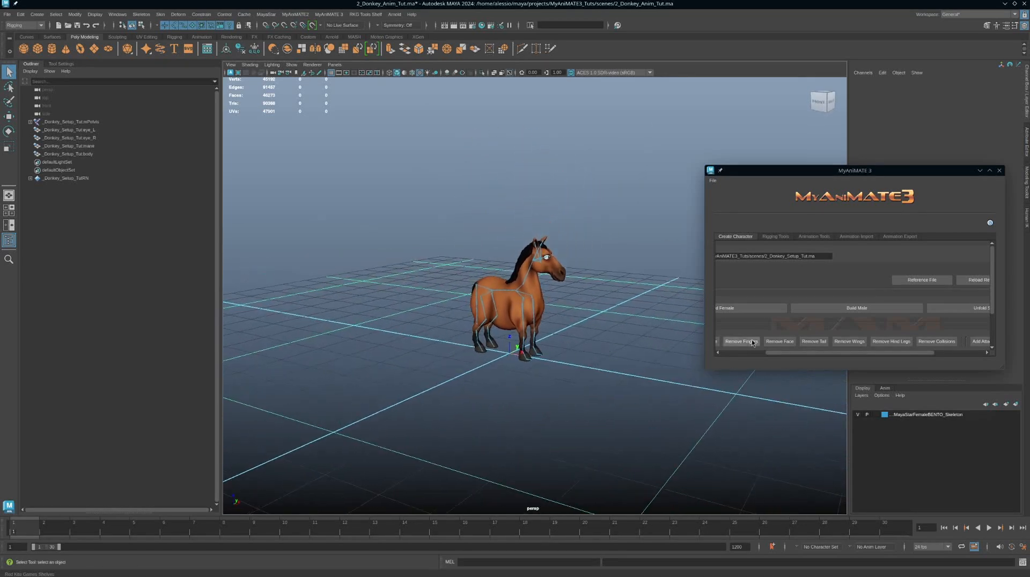
{"action": "scroll", "coordinate": [788, 345], "scroll_direction": "down", "scroll_amount": 3}
{"action": "left_click", "coordinate": [821, 343]}
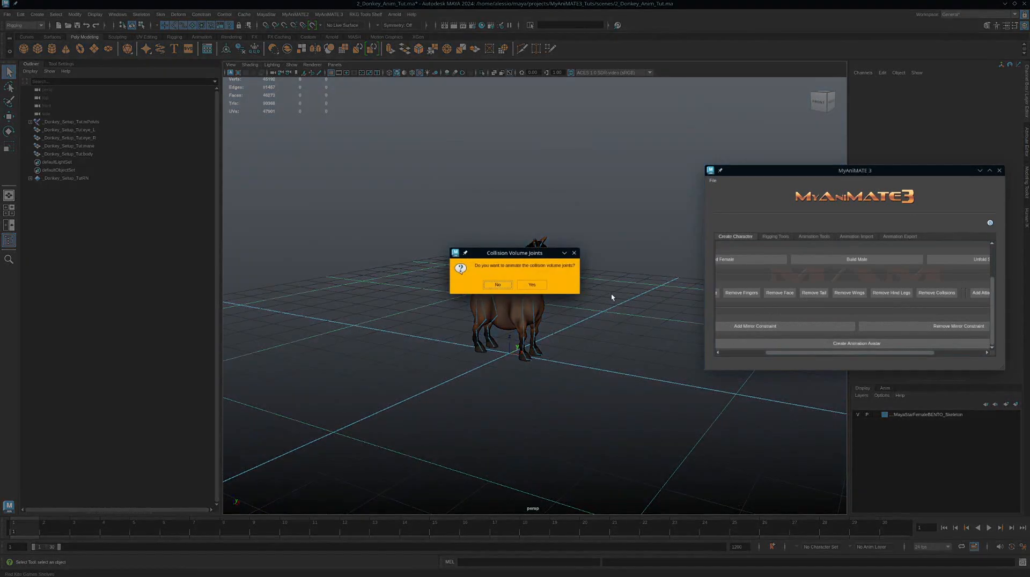
{"action": "left_click", "coordinate": [497, 285]}
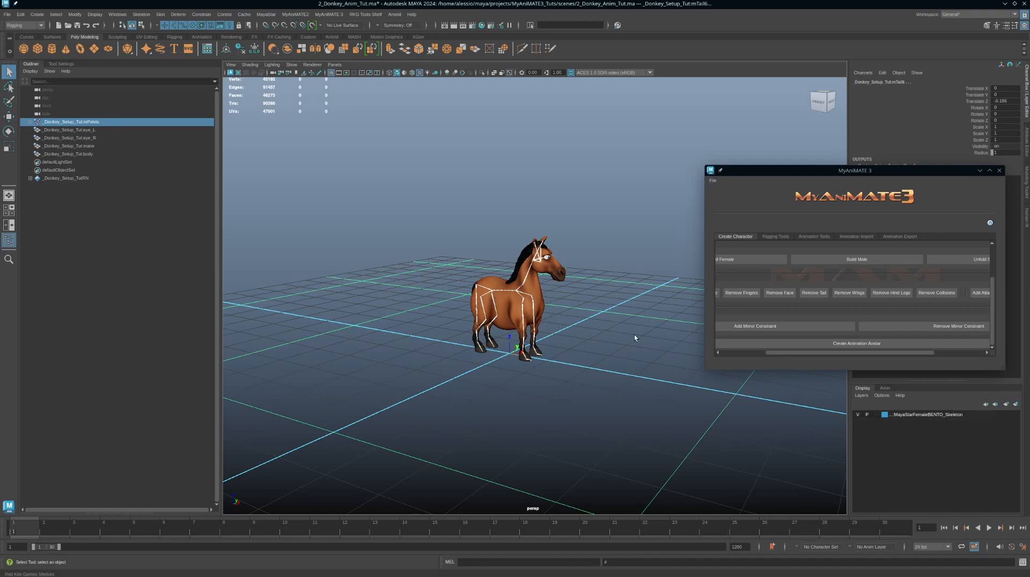
Step: Open the Script Editor and read the error reported by the avatar creation
{"action": "scroll", "coordinate": [630, 326], "scroll_direction": "down", "scroll_amount": 2}
{"action": "left_click_drag", "start_coordinate": [630, 327], "coordinate": [572, 314], "text": "alt"}
{"action": "left_click", "coordinate": [611, 356]}
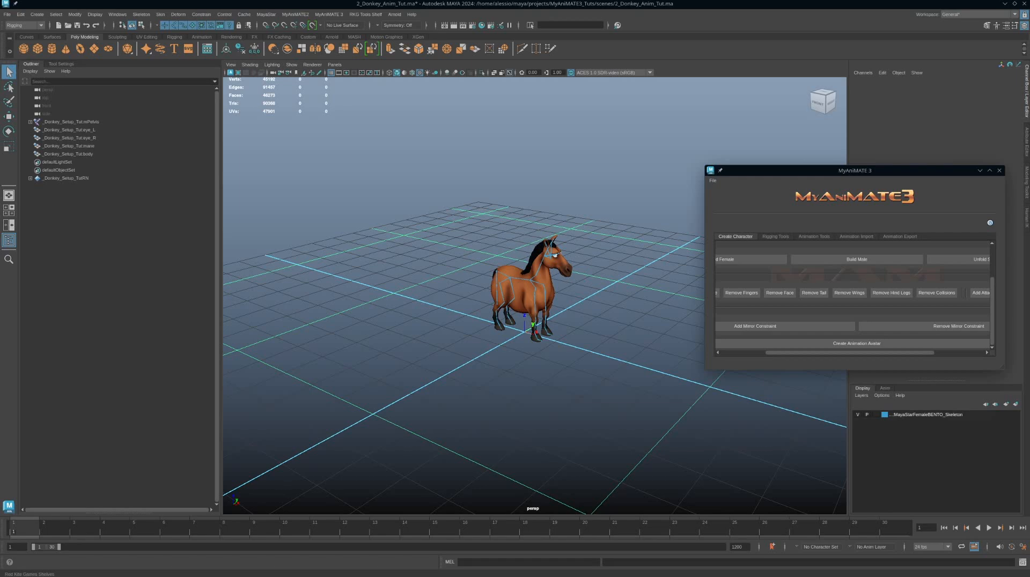
{"action": "left_click_drag", "start_coordinate": [1029, 193], "coordinate": [646, 126]}
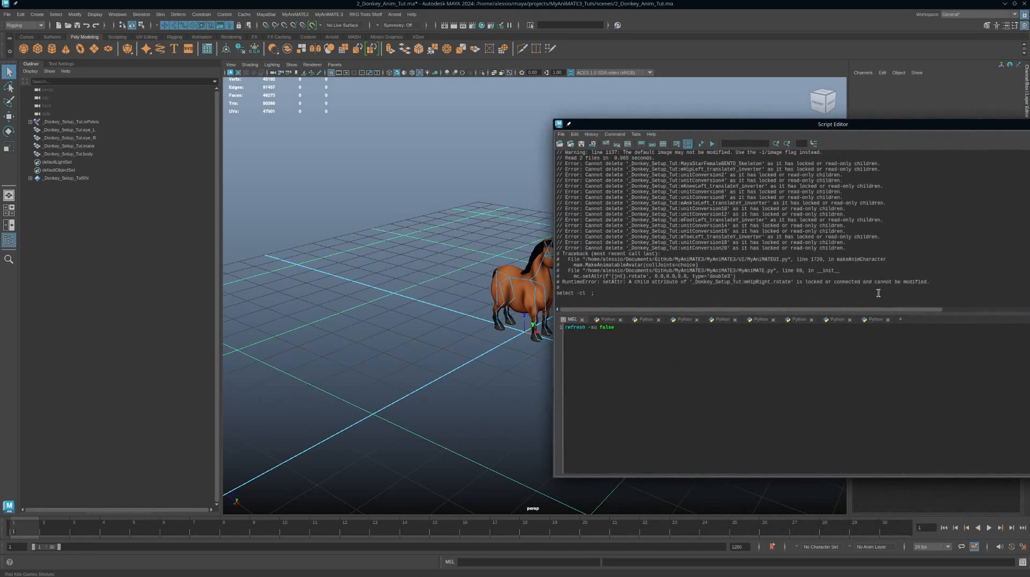
{"action": "left_click_drag", "start_coordinate": [623, 282], "coordinate": [929, 279]}
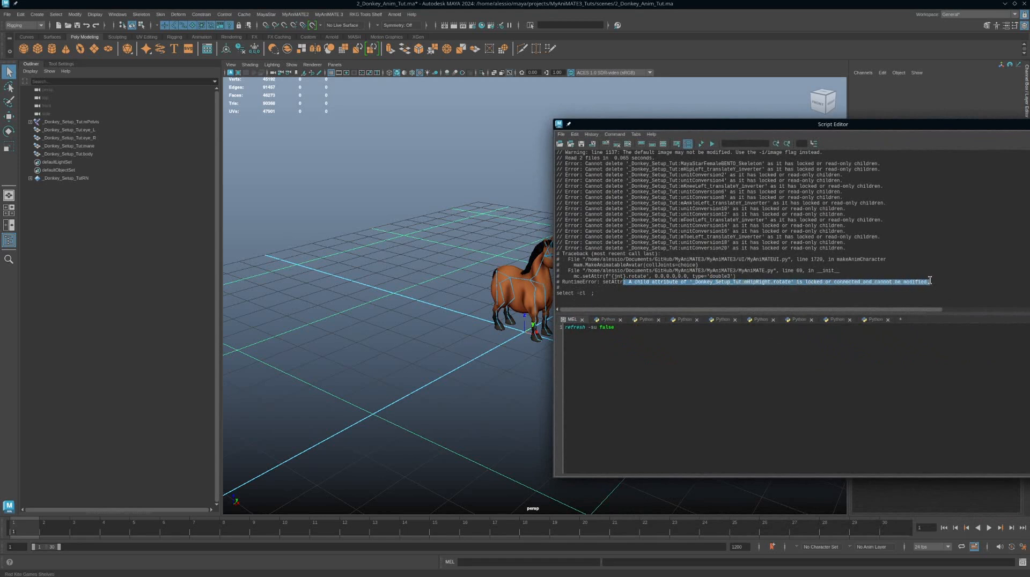
{"action": "left_click_drag", "start_coordinate": [941, 125], "coordinate": [1029, 163]}
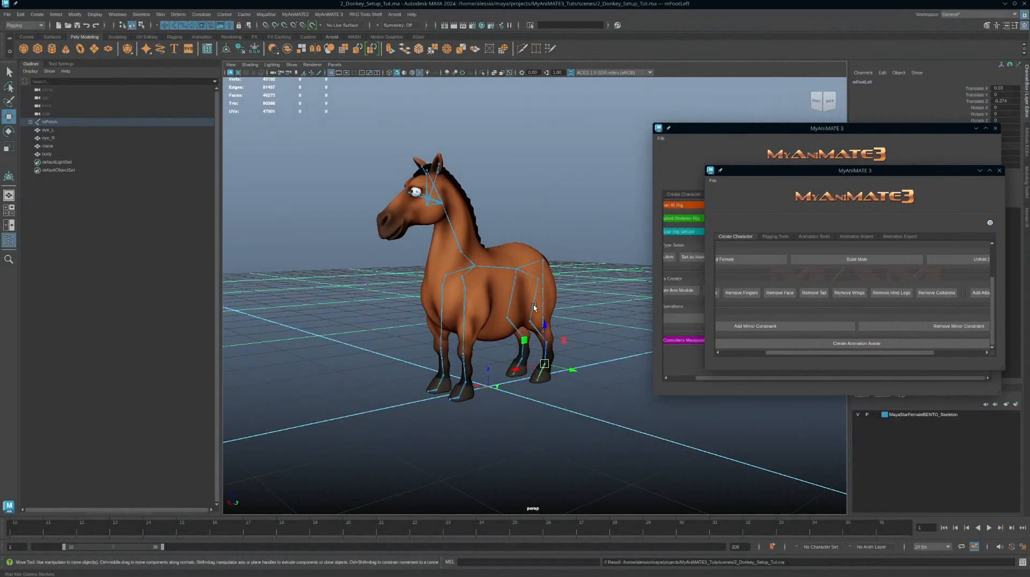
Step: Inspect the hip joints of the donkey skeleton in the setup scene from a closer angle
{"action": "left_click", "coordinate": [538, 279]}
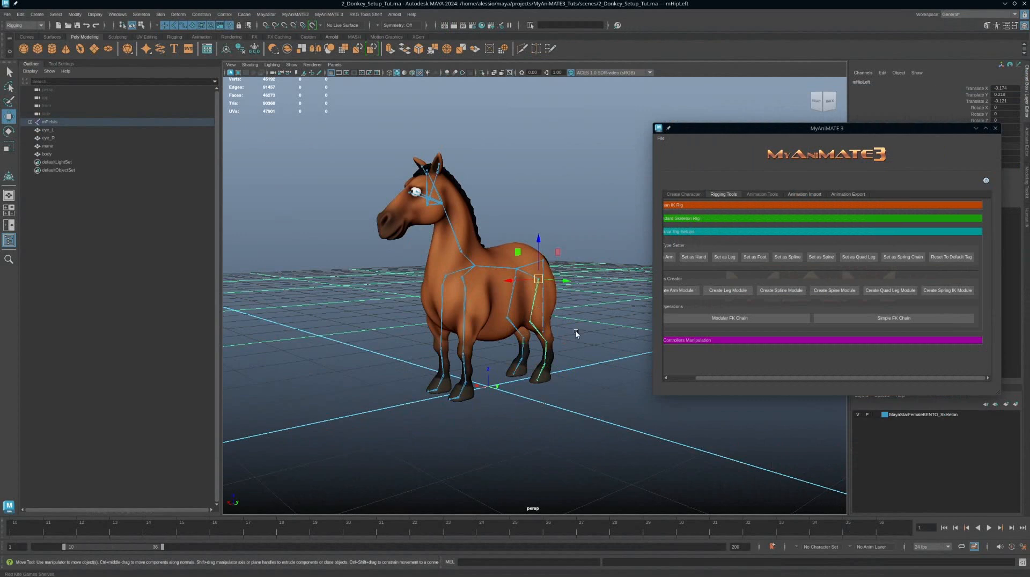
{"action": "scroll", "coordinate": [575, 331], "scroll_direction": "up", "scroll_amount": 5}
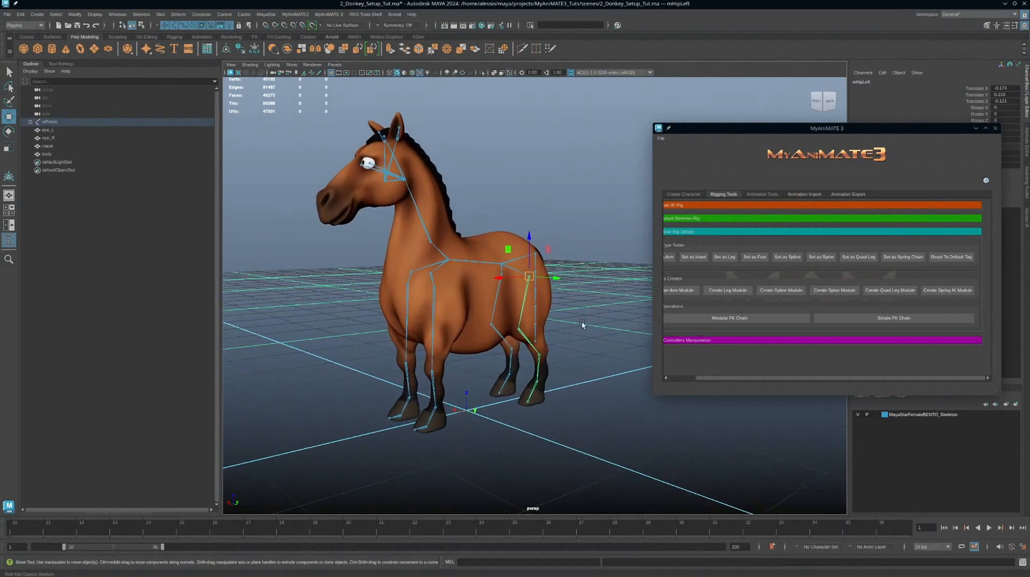
{"action": "left_click", "coordinate": [501, 275]}
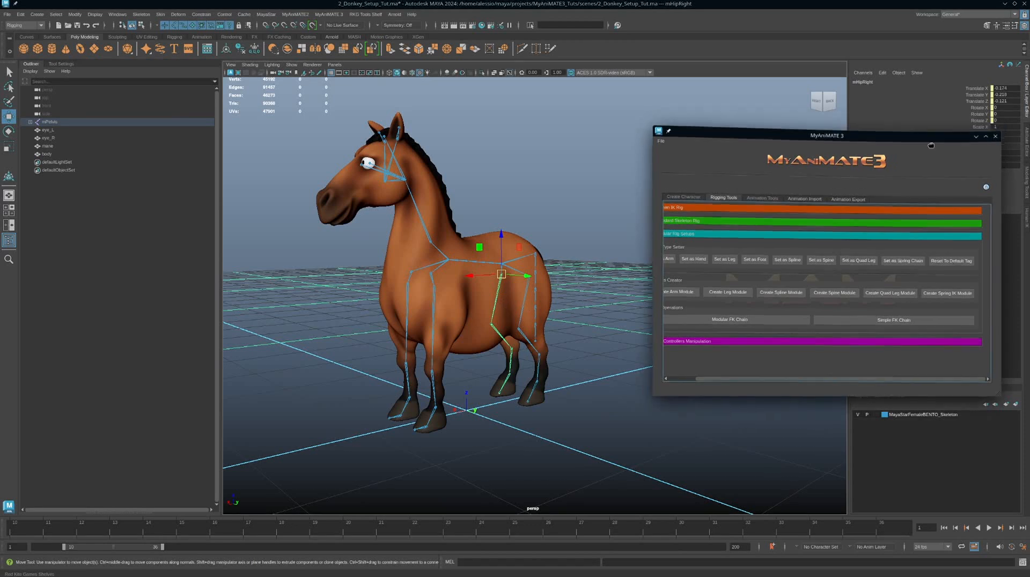
{"action": "left_click_drag", "start_coordinate": [932, 131], "coordinate": [930, 185]}
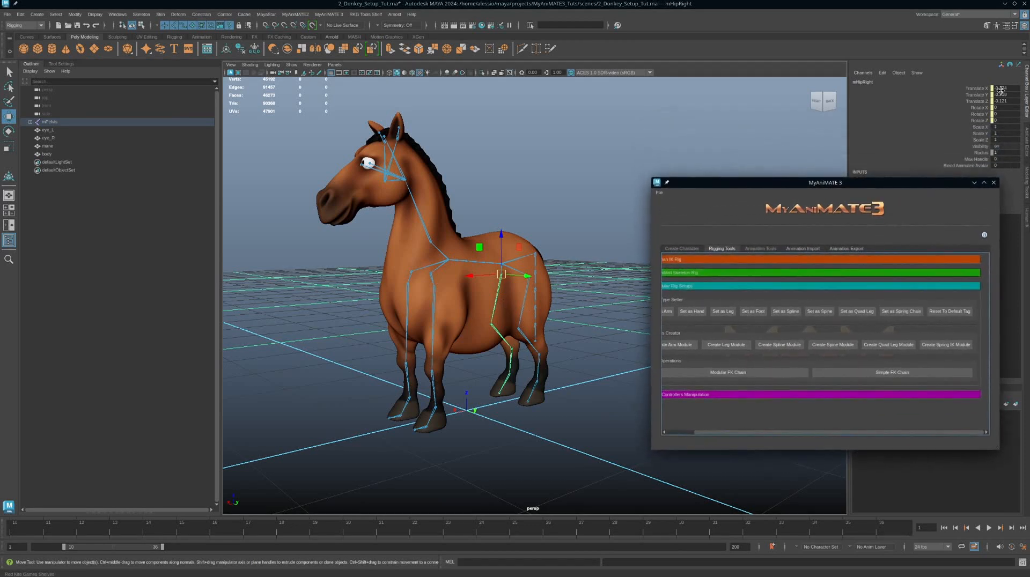
{"action": "left_click", "coordinate": [523, 313]}
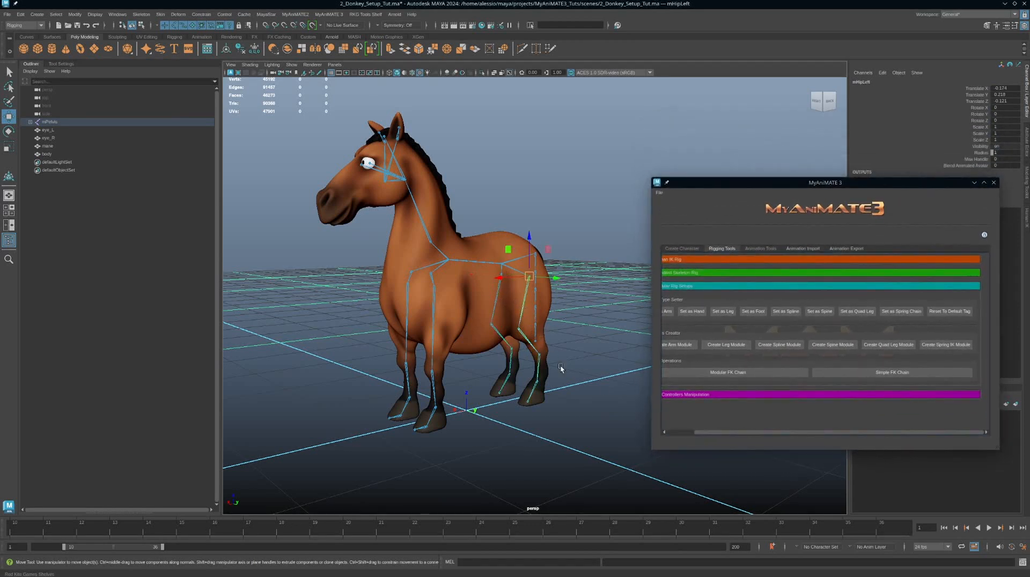
{"action": "left_click_drag", "start_coordinate": [524, 313], "coordinate": [595, 365], "text": "alt"}
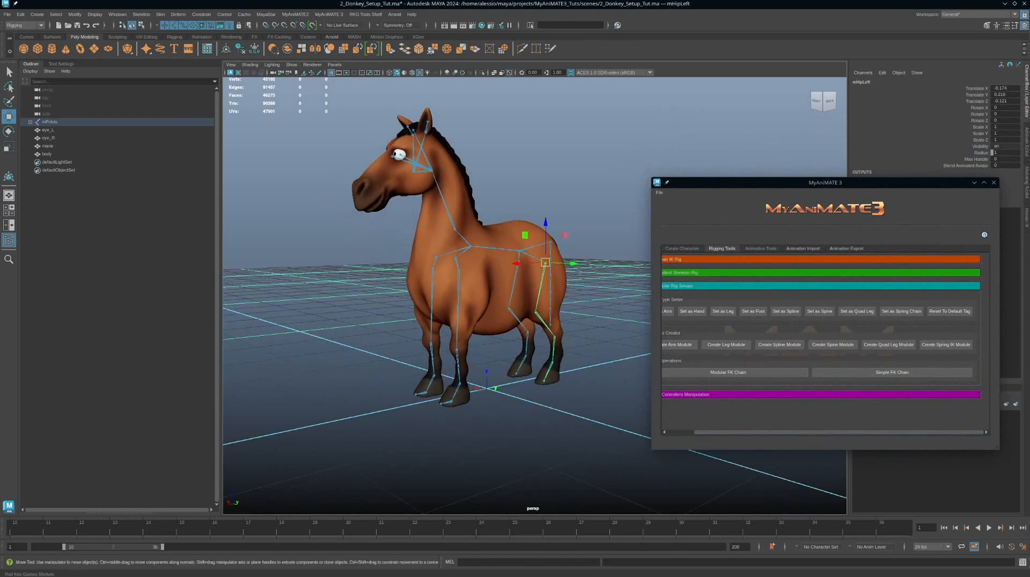
{"action": "left_click_drag", "start_coordinate": [535, 341], "coordinate": [512, 350], "text": "alt"}
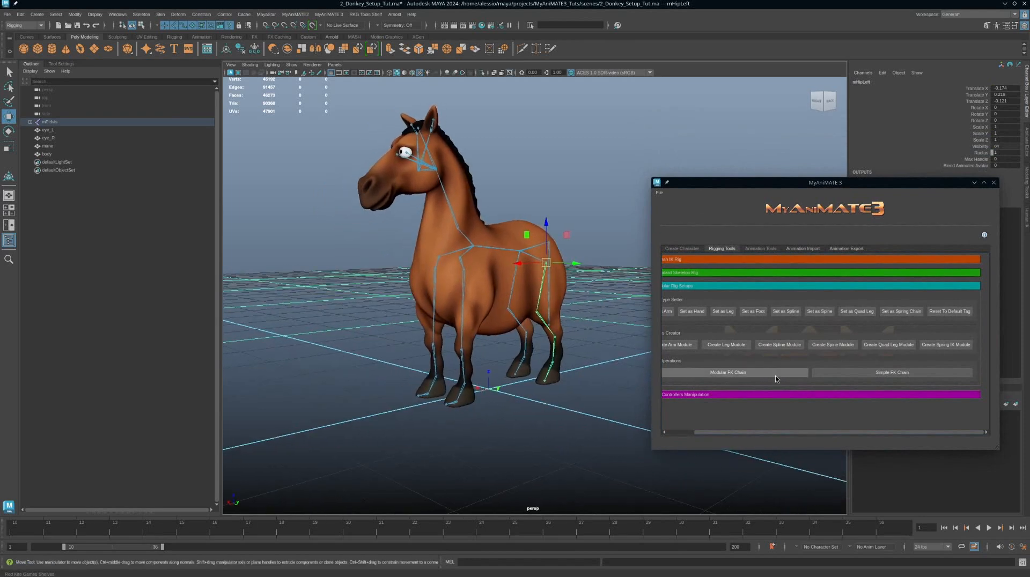
Step: Remove the mirror constraint from the skeleton, then check the shoulder, knee and hip joints
{"action": "left_click", "coordinate": [674, 249]}
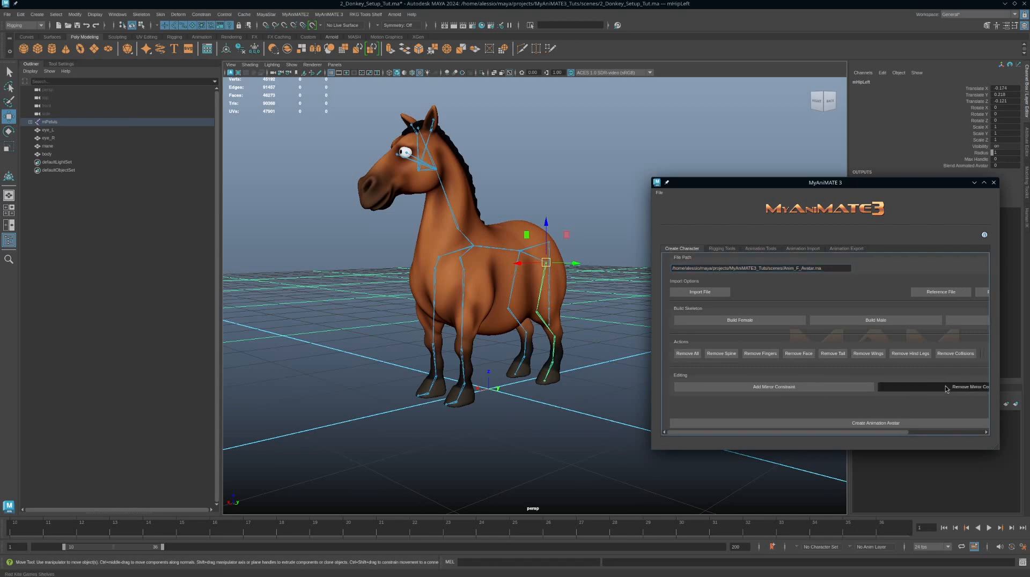
{"action": "left_click", "coordinate": [917, 387]}
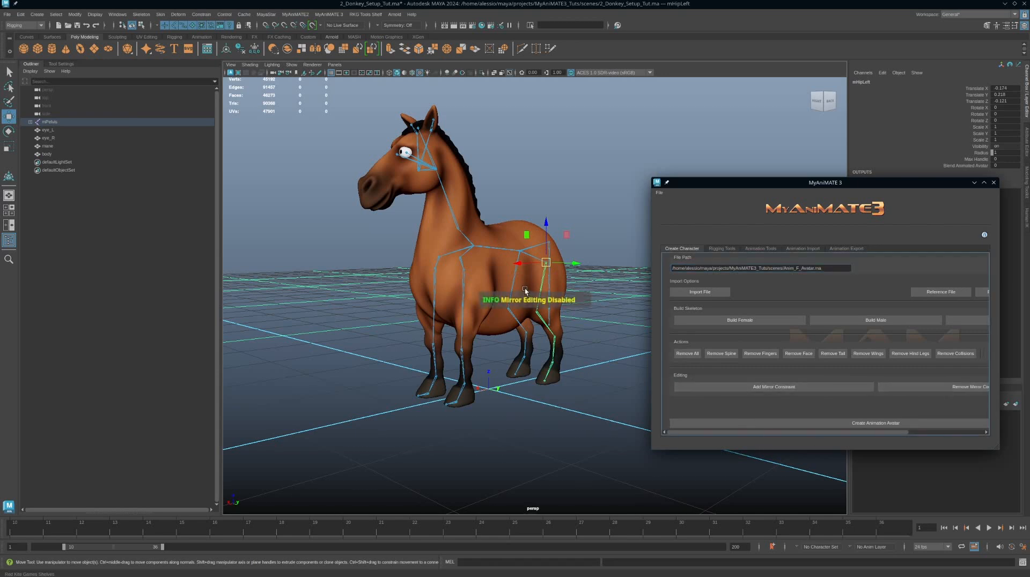
{"action": "left_click", "coordinate": [436, 289]}
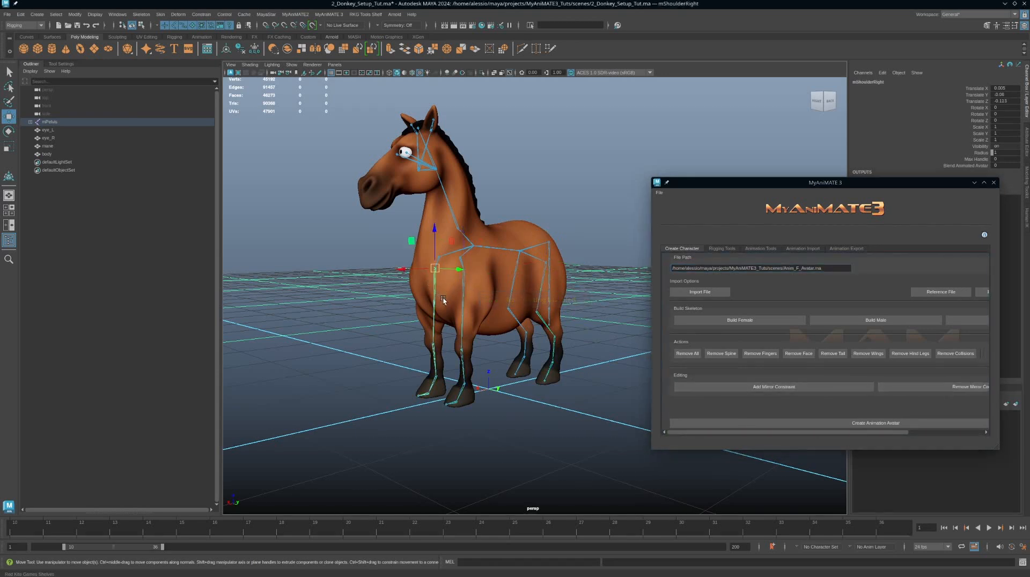
{"action": "left_click", "coordinate": [519, 276]}
{"action": "left_click", "coordinate": [522, 320]}
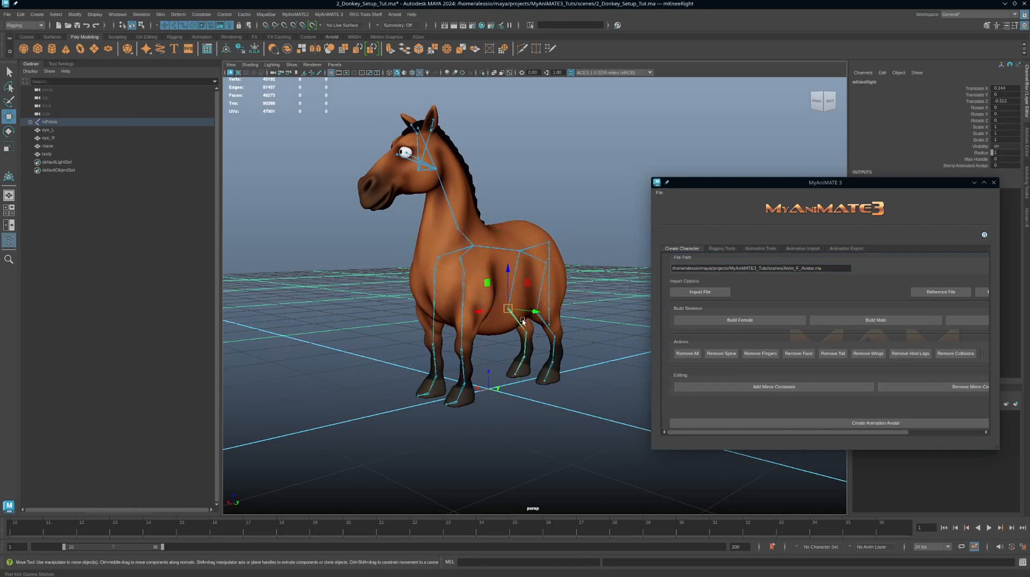
{"action": "left_click", "coordinate": [526, 347]}
{"action": "left_click", "coordinate": [542, 284]}
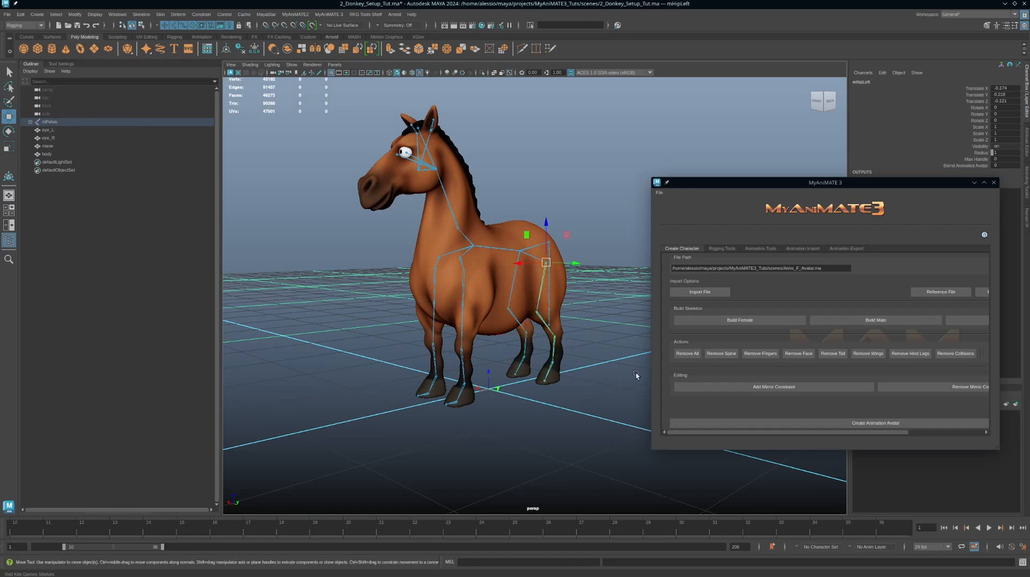
{"action": "left_click_drag", "start_coordinate": [636, 375], "coordinate": [604, 356], "text": "alt"}
{"action": "left_click", "coordinate": [625, 375]}
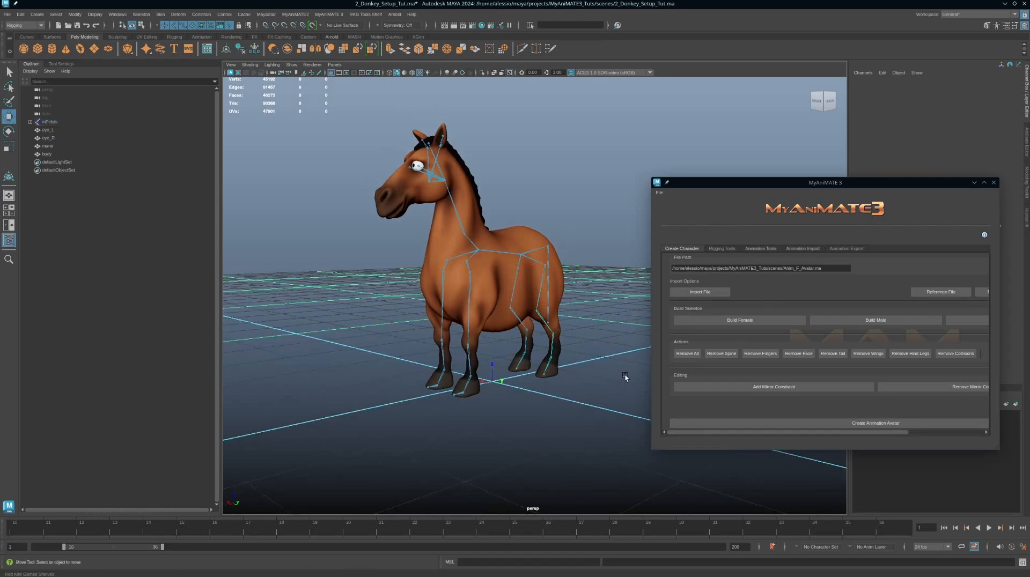
Step: Save the setup scene and reopen 2_Donkey_Anim_Tut.ma in the animation scene window
{"action": "key", "text": "ctrl+s"}
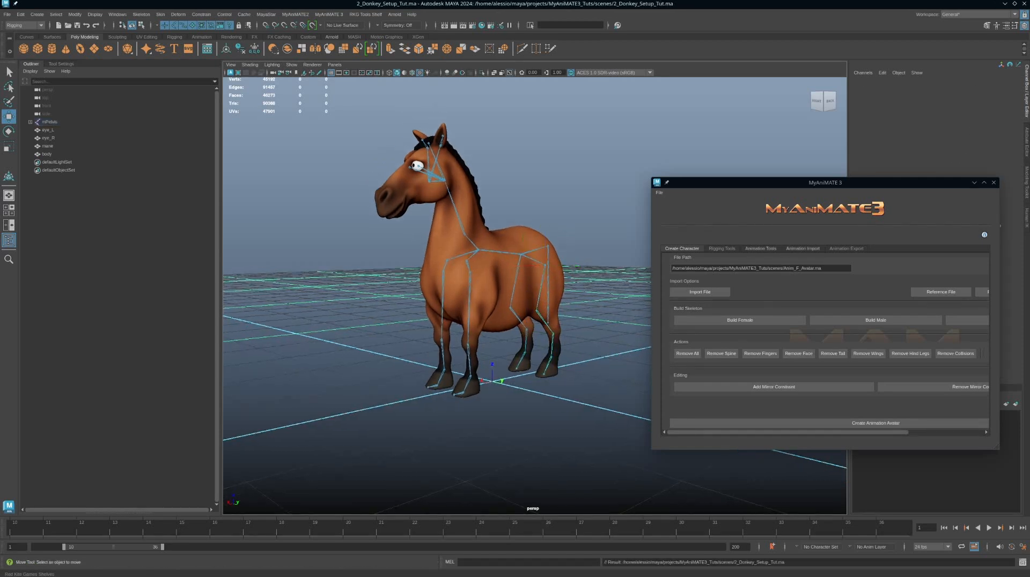
{"action": "left_click_drag", "start_coordinate": [1029, 67], "coordinate": [544, 1]}
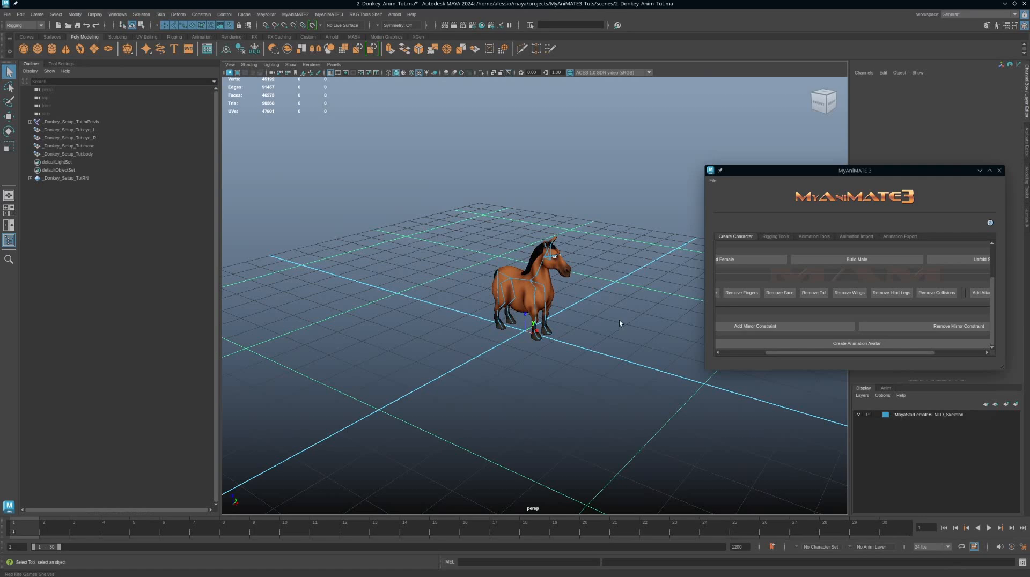
{"action": "key", "text": "ctrl+o"}
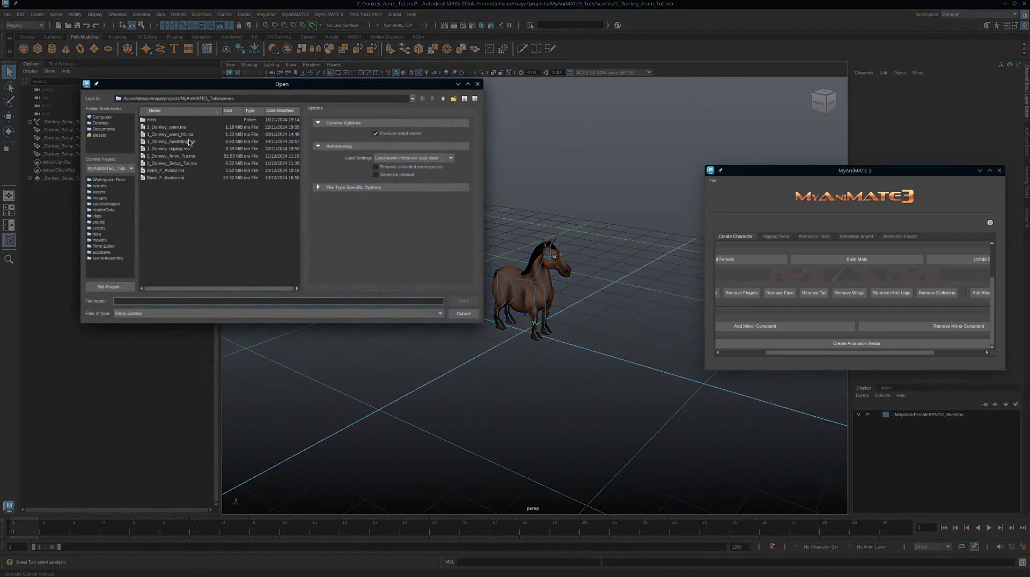
{"action": "double_click", "coordinate": [181, 156]}
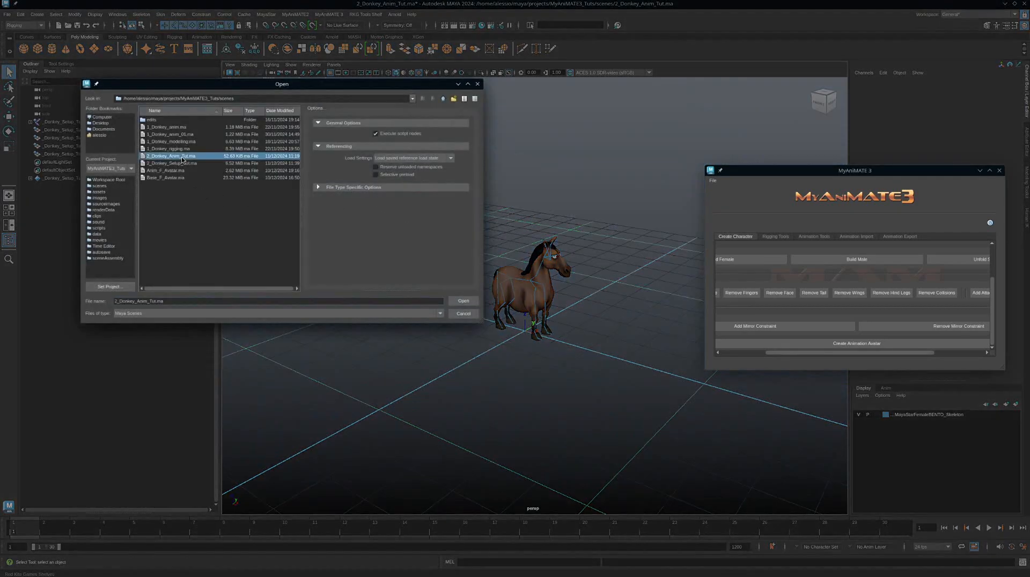
{"action": "left_click", "coordinate": [517, 285]}
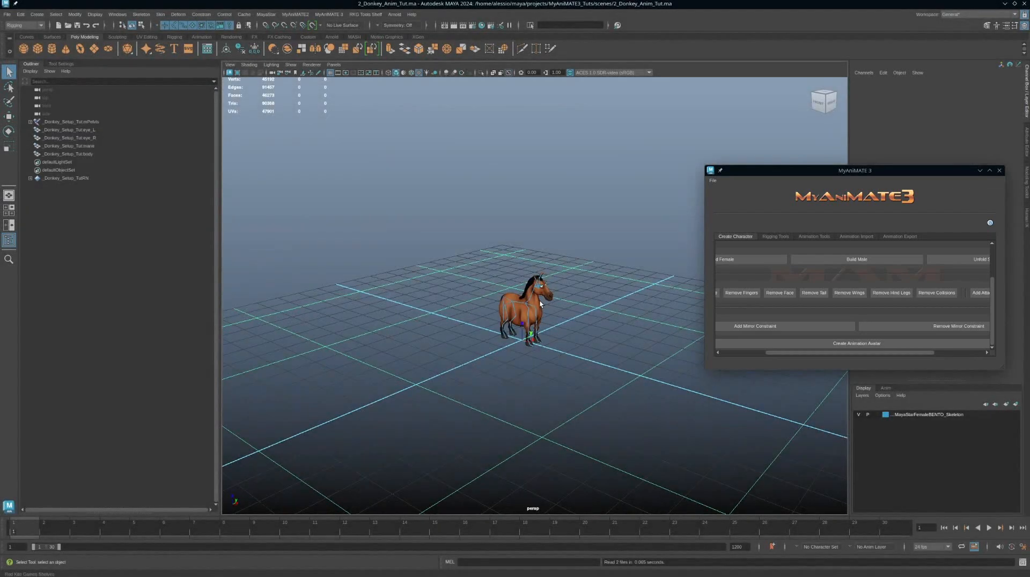
Step: Rebuild the animation avatar from the updated donkey setup
{"action": "scroll", "coordinate": [606, 284], "scroll_direction": "up", "scroll_amount": 5}
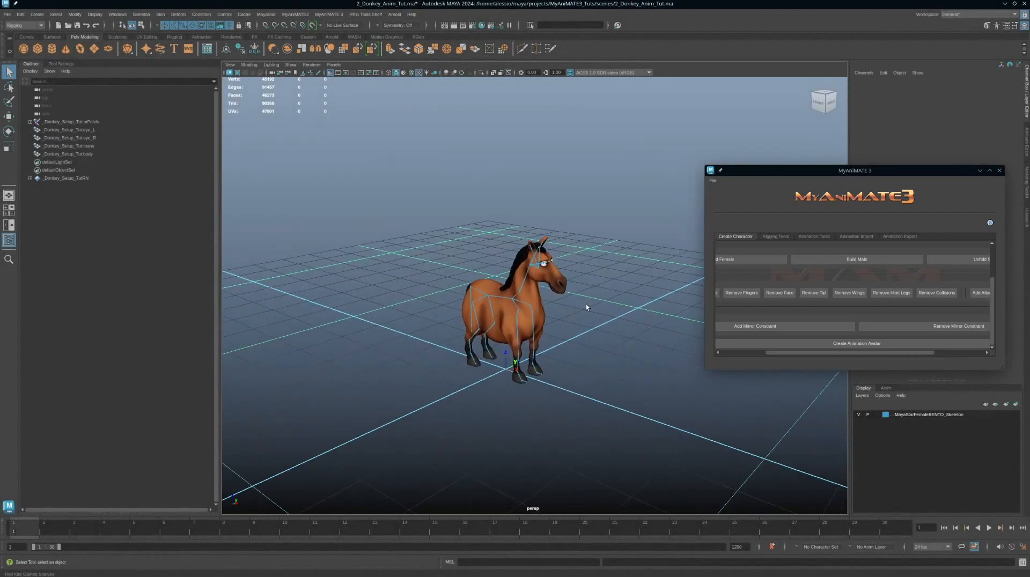
{"action": "left_click_drag", "start_coordinate": [586, 305], "coordinate": [583, 305], "text": "alt"}
{"action": "left_click", "coordinate": [475, 317]}
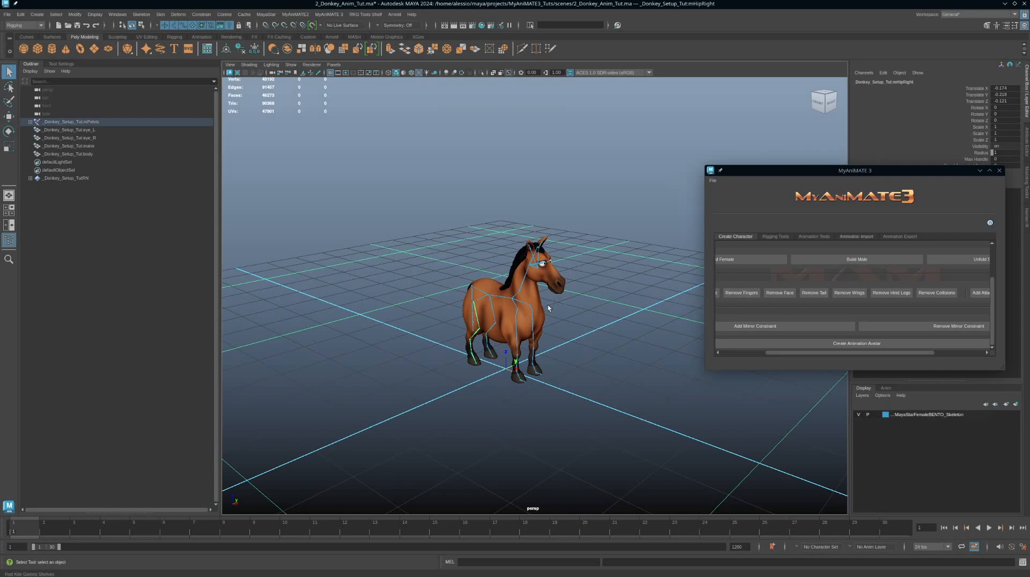
{"action": "left_click_drag", "start_coordinate": [548, 305], "coordinate": [563, 304], "text": "alt"}
{"action": "left_click", "coordinate": [815, 344]}
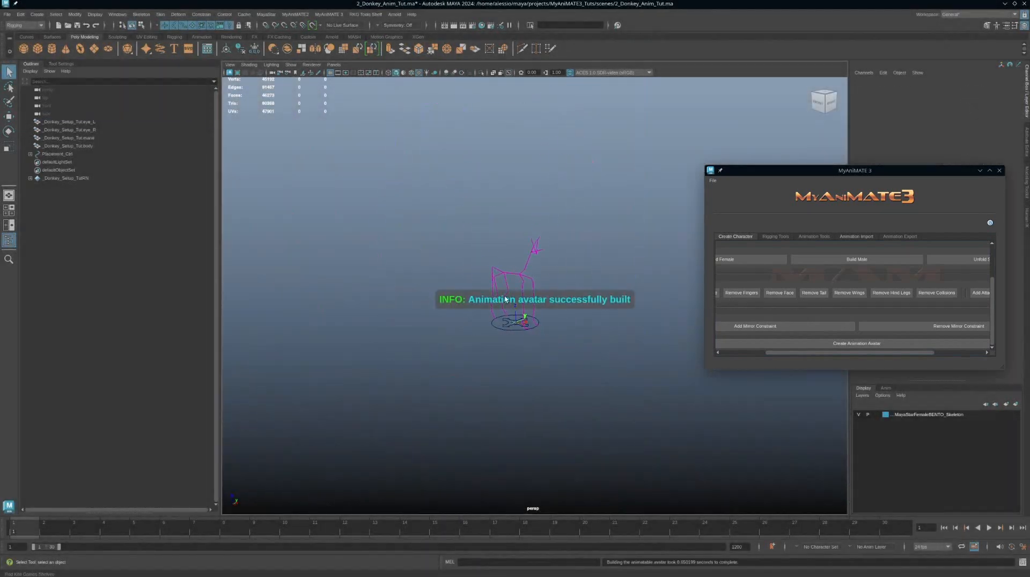
Step: With the left toe joint selected, create a joint using the MEL command joint, move it beside the foot, and set its radius to 50
{"action": "right_click_drag", "start_coordinate": [468, 248], "coordinate": [667, 292], "text": "alt"}
{"action": "middle_click_drag", "start_coordinate": [567, 233], "coordinate": [663, 180], "text": "alt"}
{"action": "right_click_drag", "start_coordinate": [552, 269], "coordinate": [657, 300], "text": "alt"}
{"action": "left_click", "coordinate": [523, 330]}
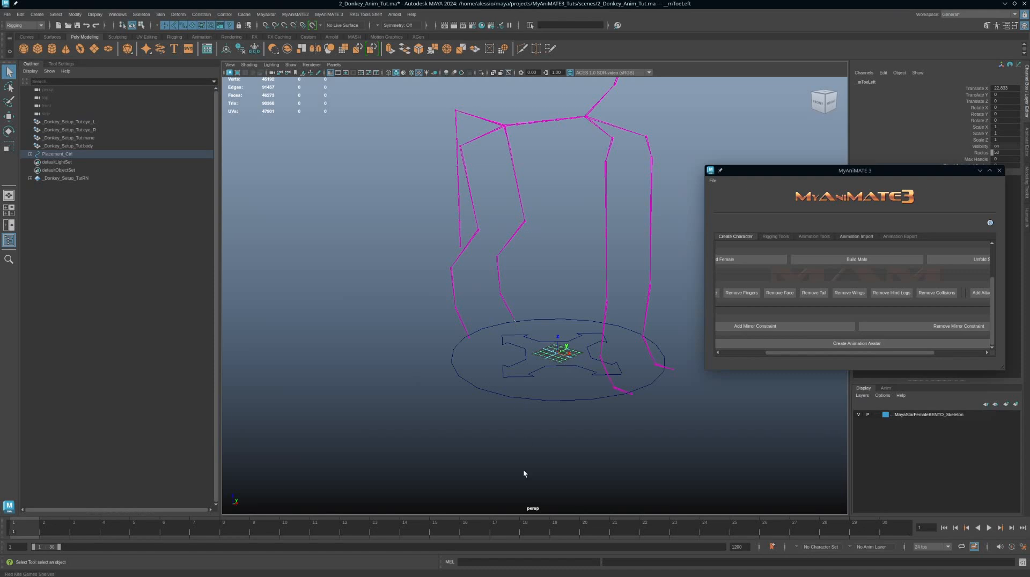
{"action": "left_click", "coordinate": [515, 561]}
{"action": "type", "text": "joint"}
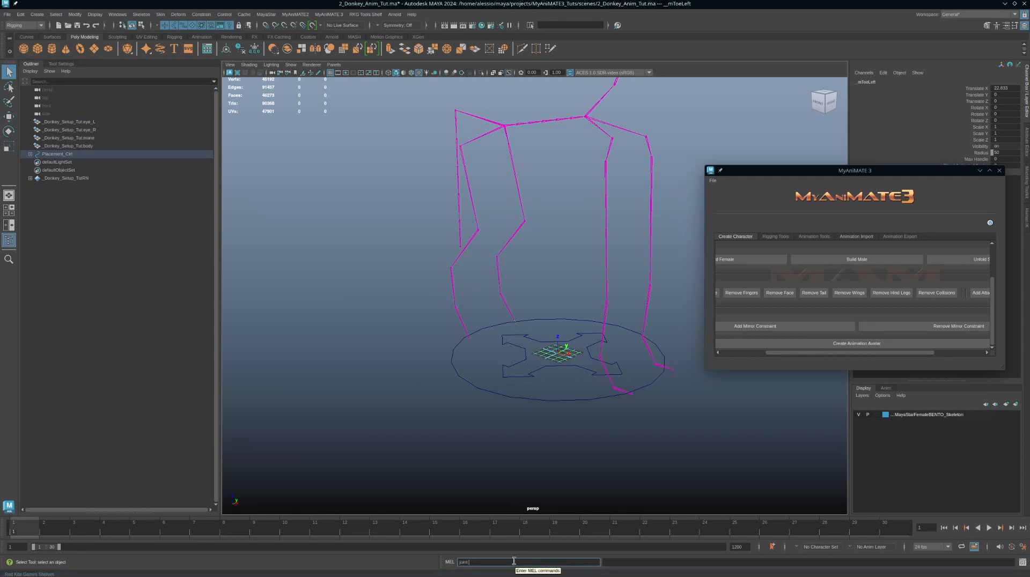
{"action": "key", "text": "Return"}
{"action": "left_click_drag", "start_coordinate": [490, 435], "coordinate": [509, 394], "text": "alt"}
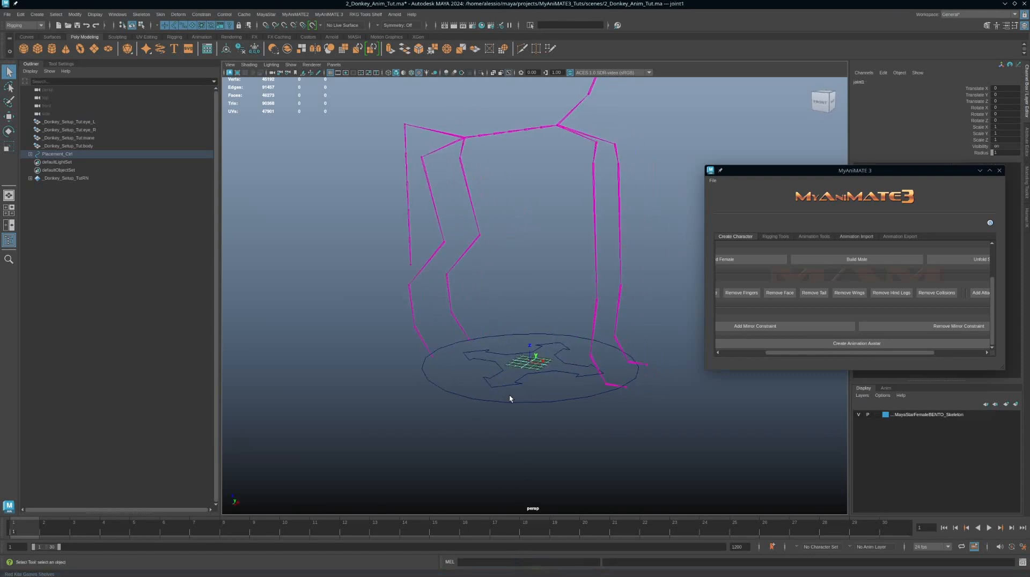
{"action": "key", "text": "w"}
{"action": "left_click_drag", "start_coordinate": [498, 347], "coordinate": [521, 351]}
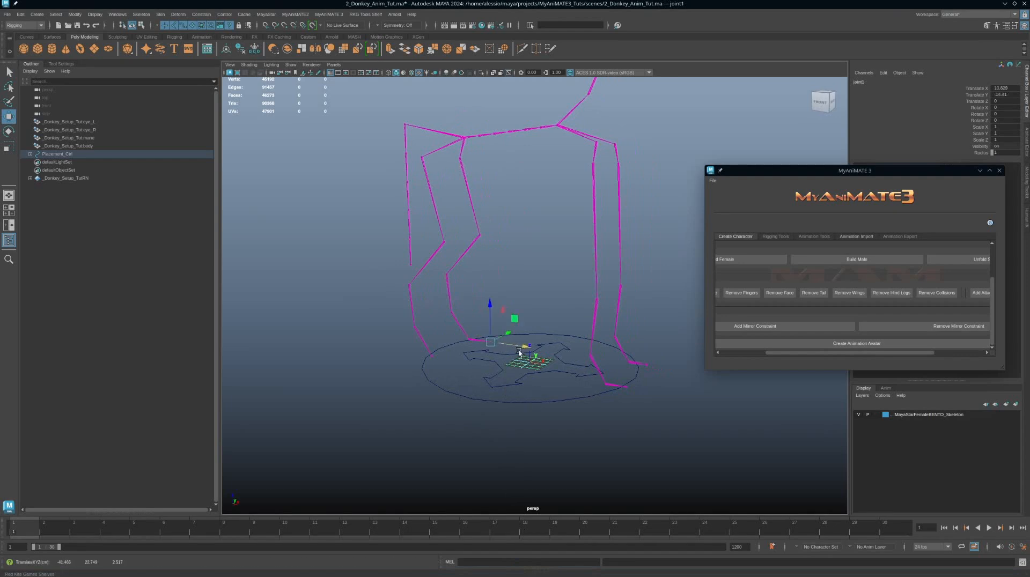
{"action": "left_click", "coordinate": [1004, 154]}
{"action": "type", "text": "50"}
{"action": "key", "text": "Return"}
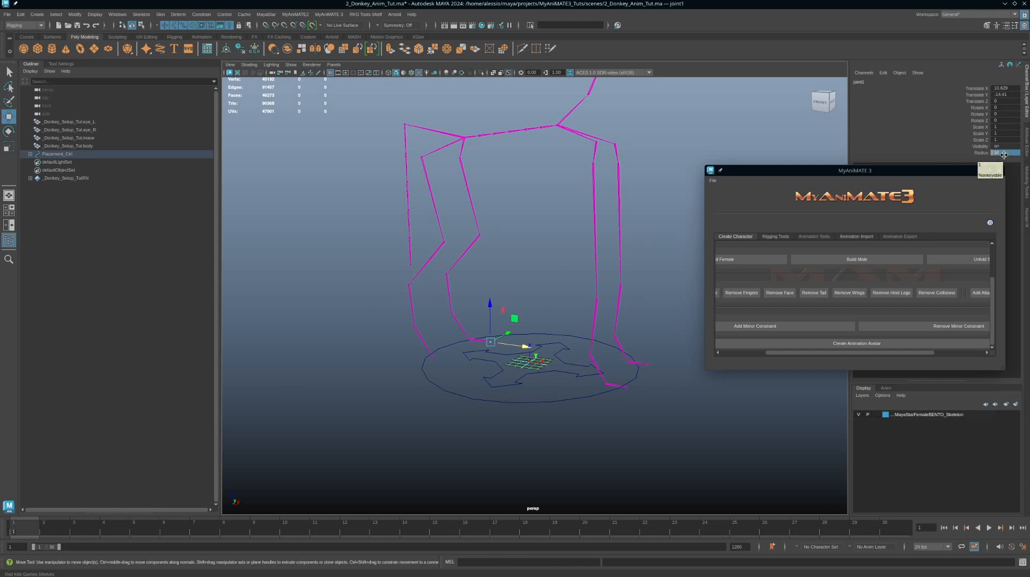
Step: Select the right toe joint, create another joint with the MEL command joint, move it, and set its radius to 50
{"action": "left_click", "coordinate": [443, 354]}
{"action": "left_click", "coordinate": [559, 563]}
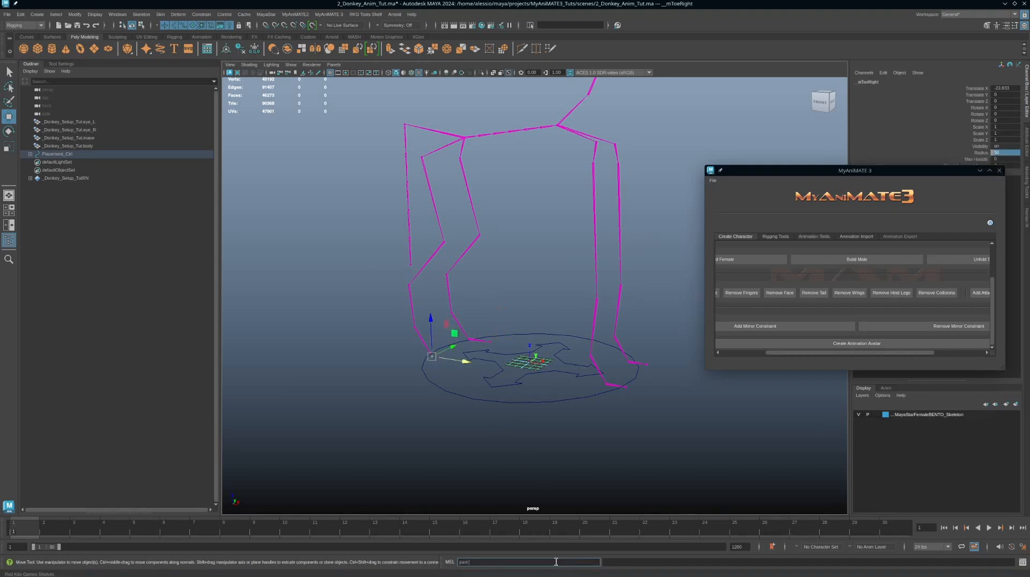
{"action": "type", "text": "joint"}
{"action": "key", "text": "Return"}
{"action": "left_click_drag", "start_coordinate": [466, 362], "coordinate": [480, 364]}
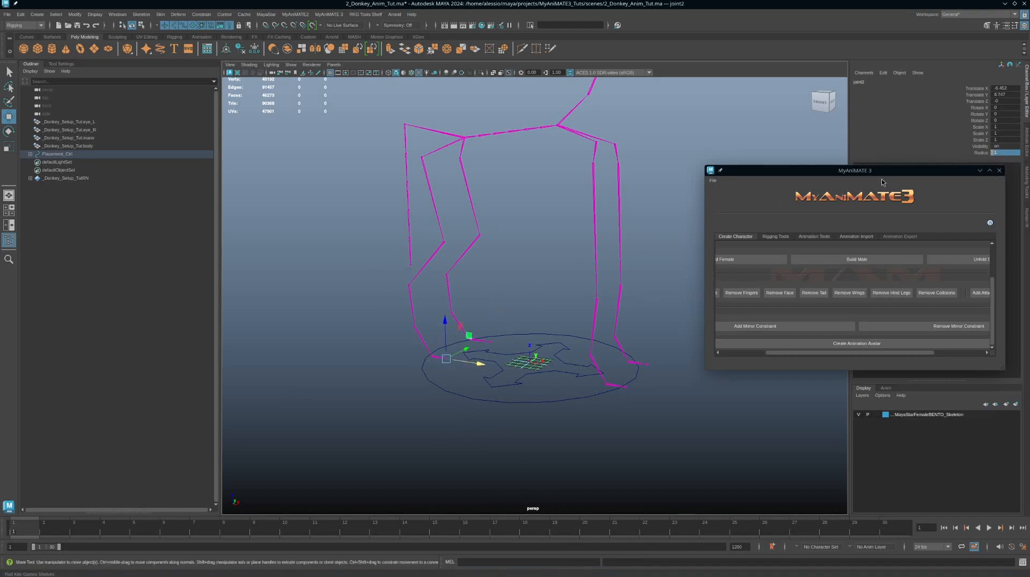
{"action": "left_click", "coordinate": [1008, 153]}
{"action": "type", "text": "50"}
{"action": "key", "text": "Return"}
Step: Reposition the second new joint on the leg using point snapping
{"action": "left_click_drag", "start_coordinate": [547, 295], "coordinate": [564, 314], "text": "alt"}
{"action": "middle_click_drag", "start_coordinate": [421, 242], "coordinate": [506, 247], "text": "alt"}
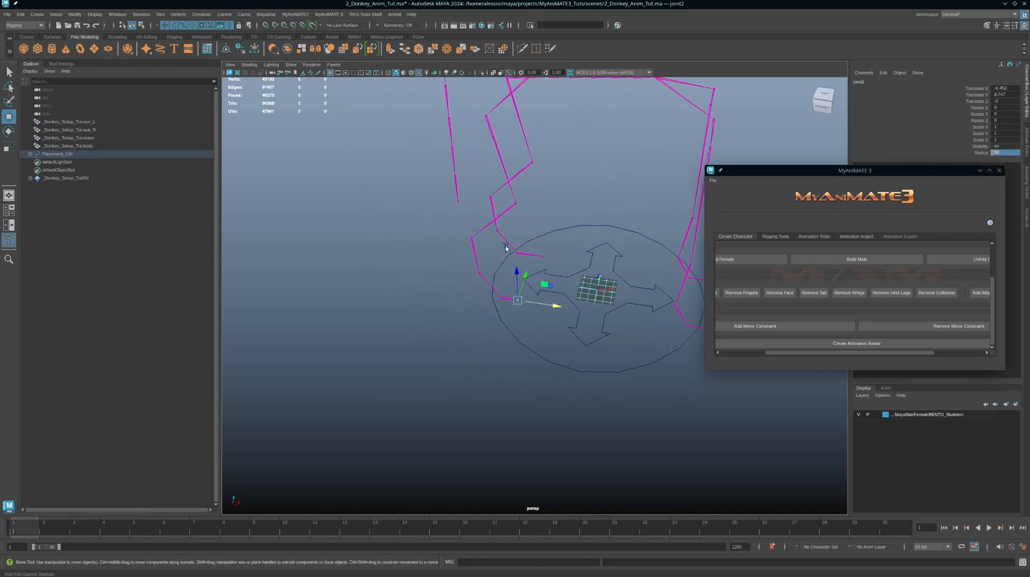
{"action": "right_click_drag", "start_coordinate": [506, 246], "coordinate": [575, 295], "text": "alt"}
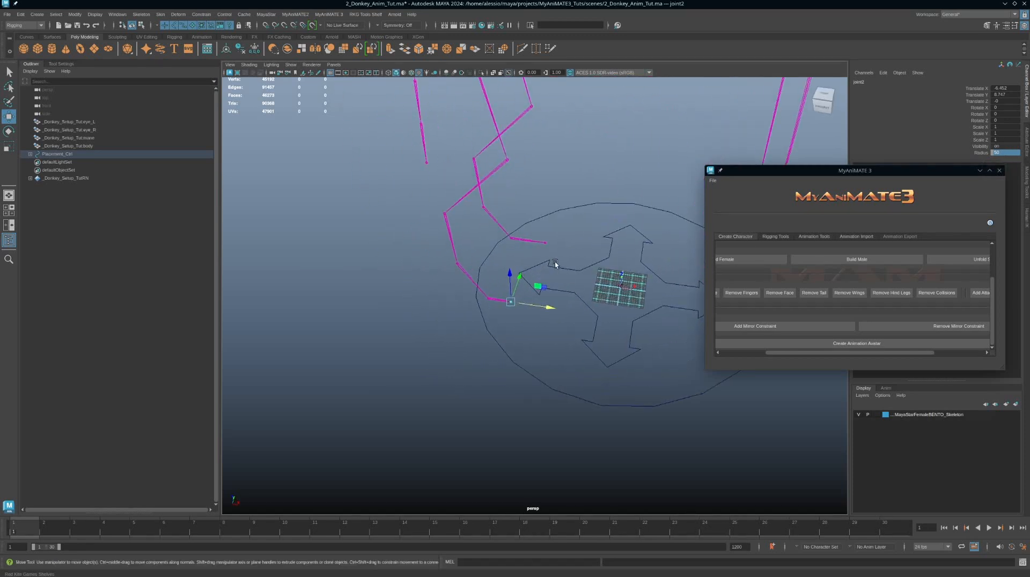
{"action": "key", "text": "v"}
{"action": "middle_click_drag", "start_coordinate": [546, 245], "coordinate": [545, 245]}
{"action": "right_click_drag", "start_coordinate": [573, 343], "coordinate": [553, 273], "text": "alt"}
{"action": "right_click_drag", "start_coordinate": [577, 340], "coordinate": [556, 323], "text": "alt"}
{"action": "left_click_drag", "start_coordinate": [557, 324], "coordinate": [487, 232], "text": "alt"}
{"action": "left_click", "coordinate": [487, 232]}
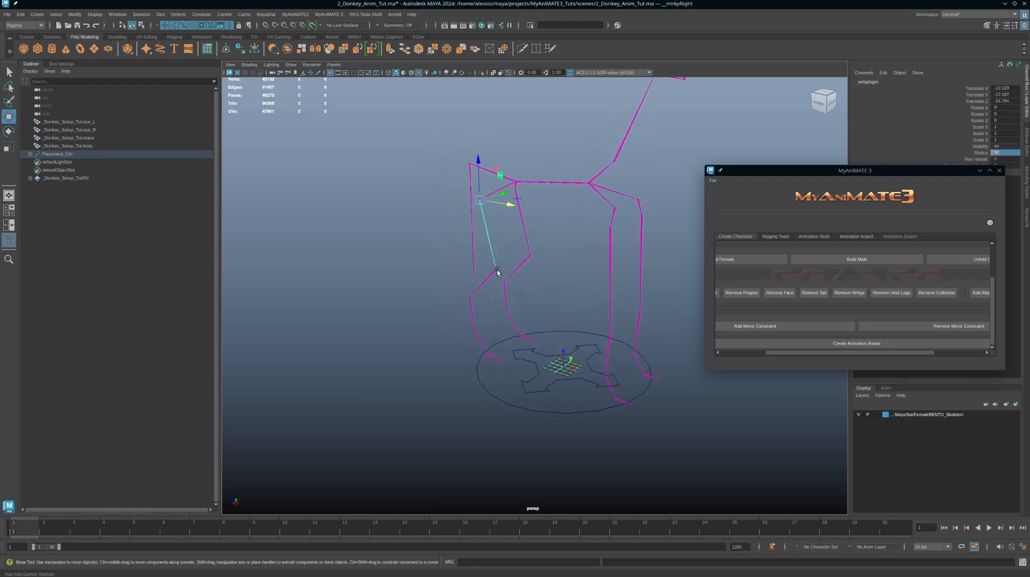
Step: Select the right leg joint chain and tag it as a quad leg
{"action": "key", "text": "q"}
{"action": "left_click", "coordinate": [472, 314]}
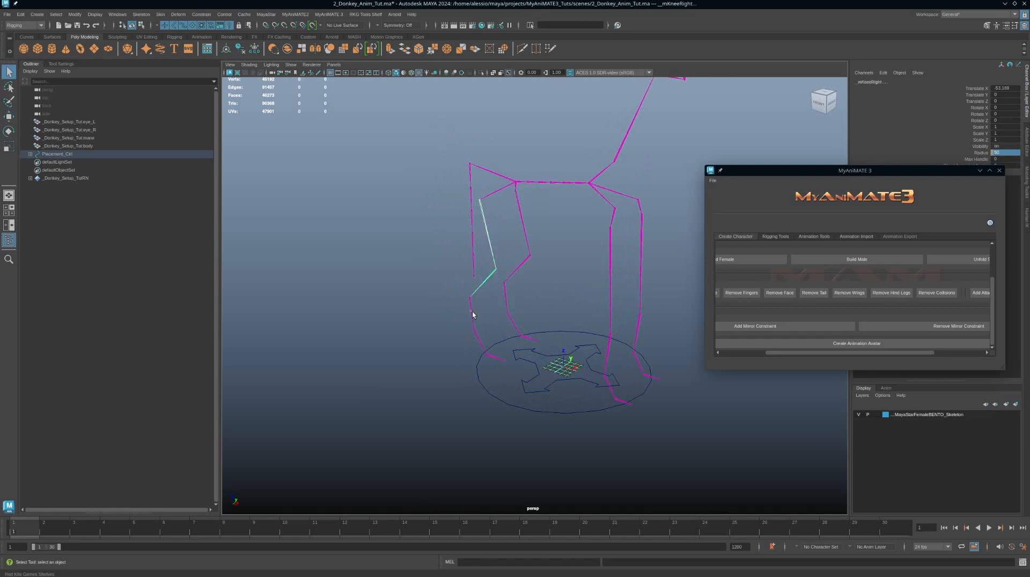
{"action": "left_click", "coordinate": [472, 339]}
{"action": "left_click", "coordinate": [775, 237]}
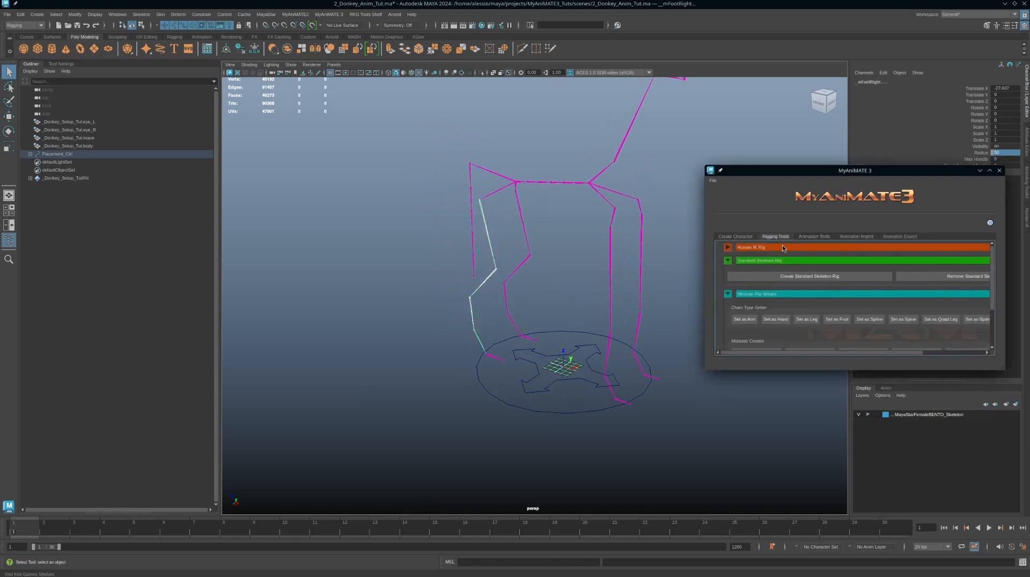
{"action": "left_click", "coordinate": [943, 320]}
Step: Inspect the rear leg and right toe joints and their chain attributes, moving the MyAnimate3 window aside
{"action": "left_click", "coordinate": [527, 236]}
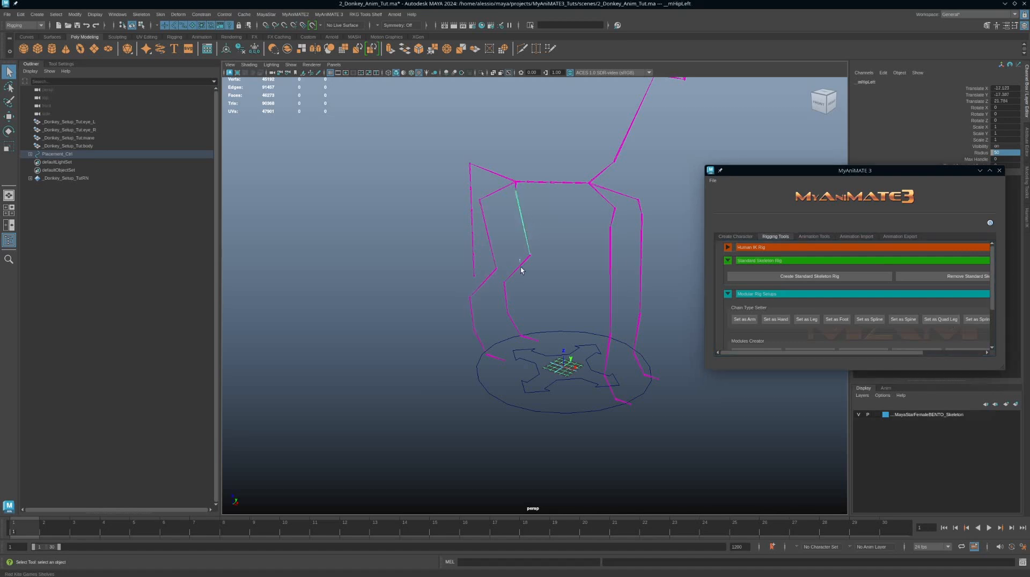
{"action": "left_click", "coordinate": [505, 324], "text": "shift"}
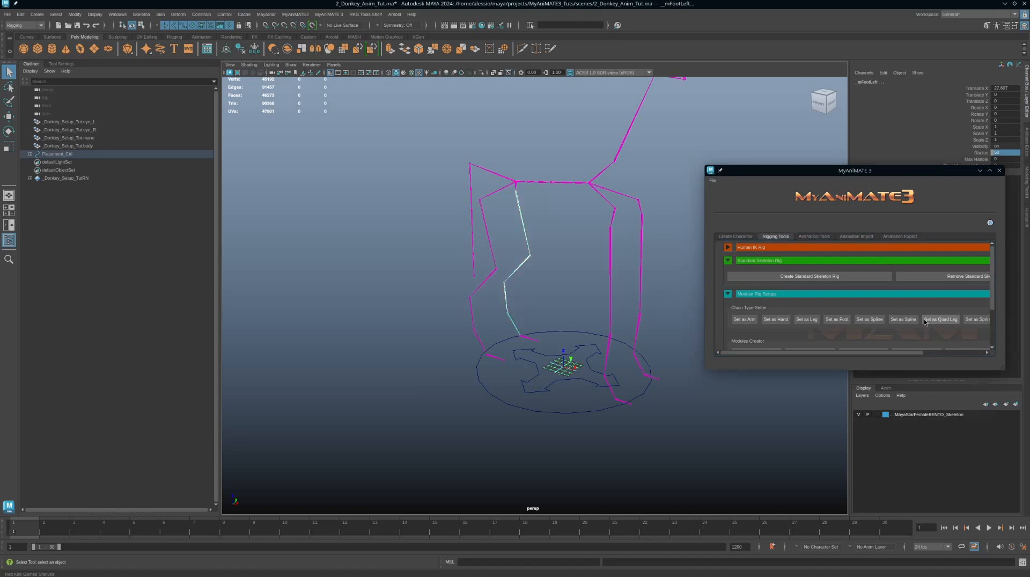
{"action": "left_click", "coordinate": [497, 359]}
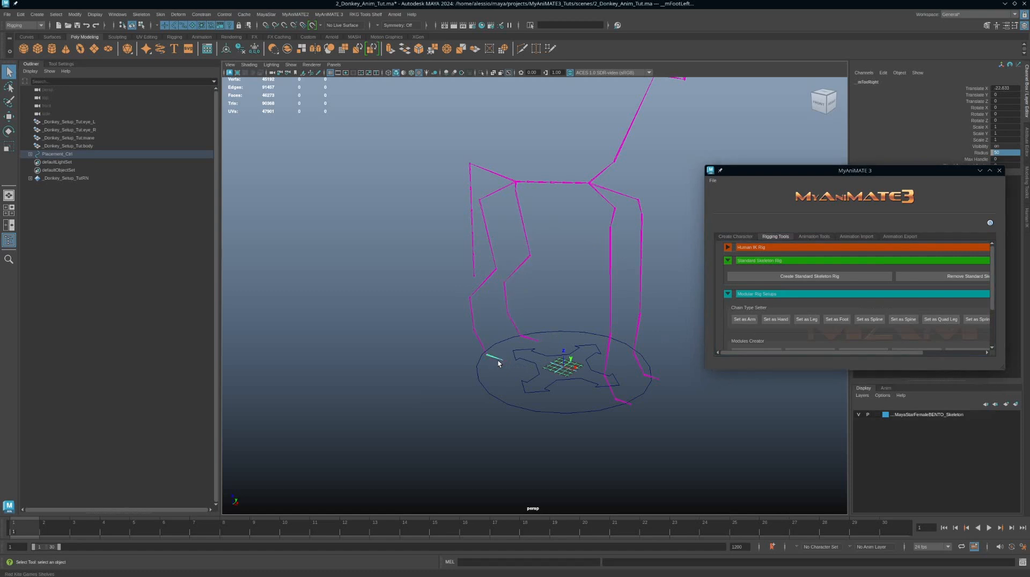
{"action": "left_click", "coordinate": [504, 362]}
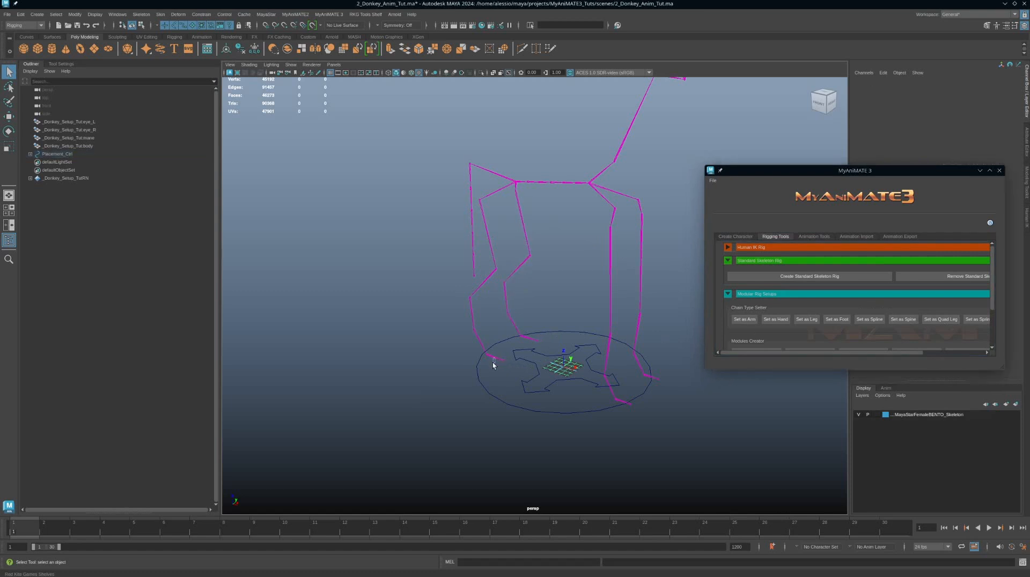
{"action": "left_click", "coordinate": [494, 363]}
{"action": "left_click_drag", "start_coordinate": [912, 181], "coordinate": [817, 183]}
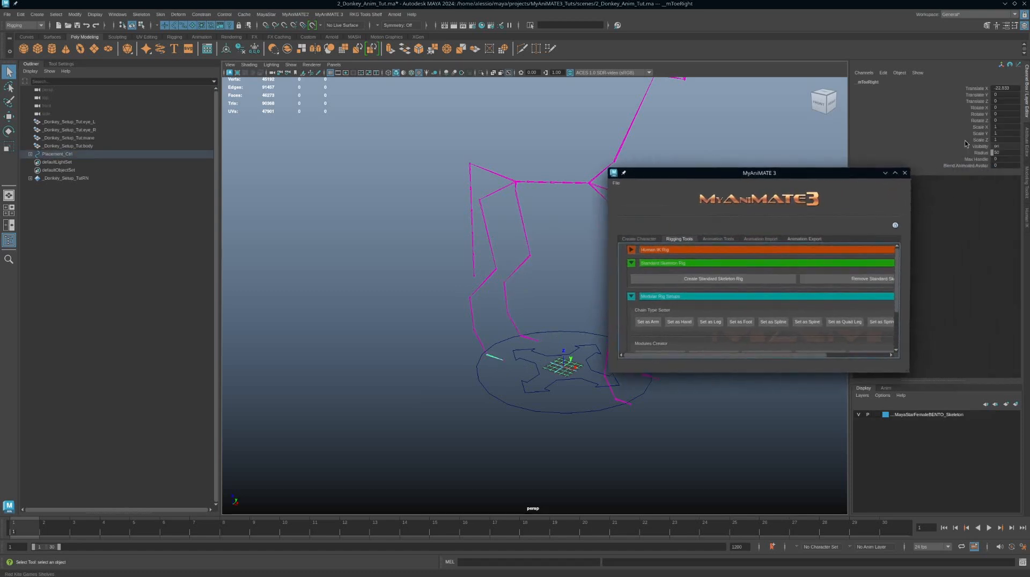
{"action": "key", "text": "ctrl+a"}
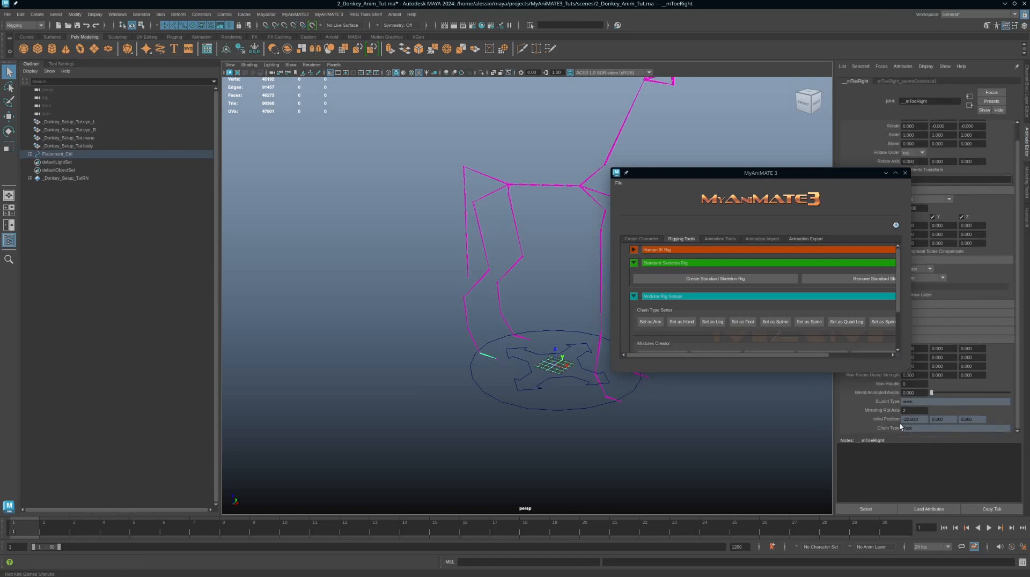
{"action": "left_click_drag", "start_coordinate": [450, 267], "coordinate": [536, 266], "text": "alt"}
Step: Select the right front leg chain from shoulder to wrist and set it as a Leg chain
{"action": "left_click", "coordinate": [555, 314]}
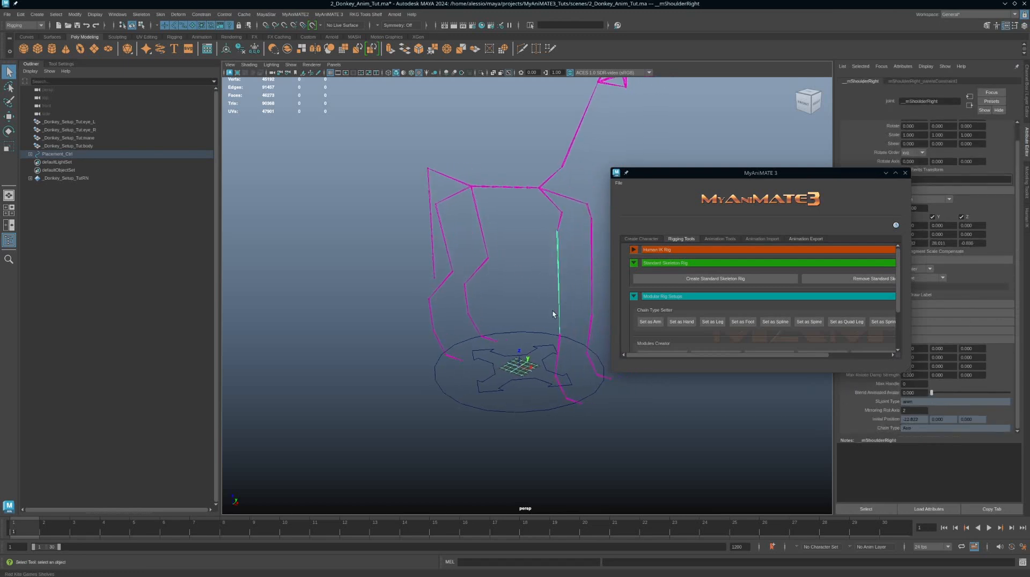
{"action": "left_click", "coordinate": [557, 364]}
{"action": "left_click", "coordinate": [559, 392]}
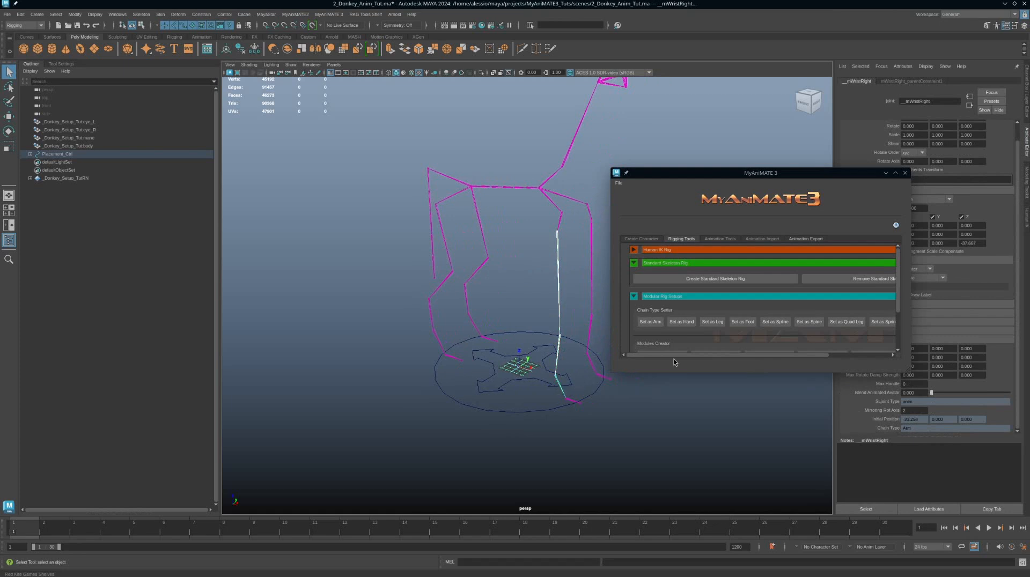
{"action": "left_click", "coordinate": [712, 322]}
Step: Select the left front leg chain from shoulder to wrist and set it as a Leg chain
{"action": "left_click", "coordinate": [590, 264]}
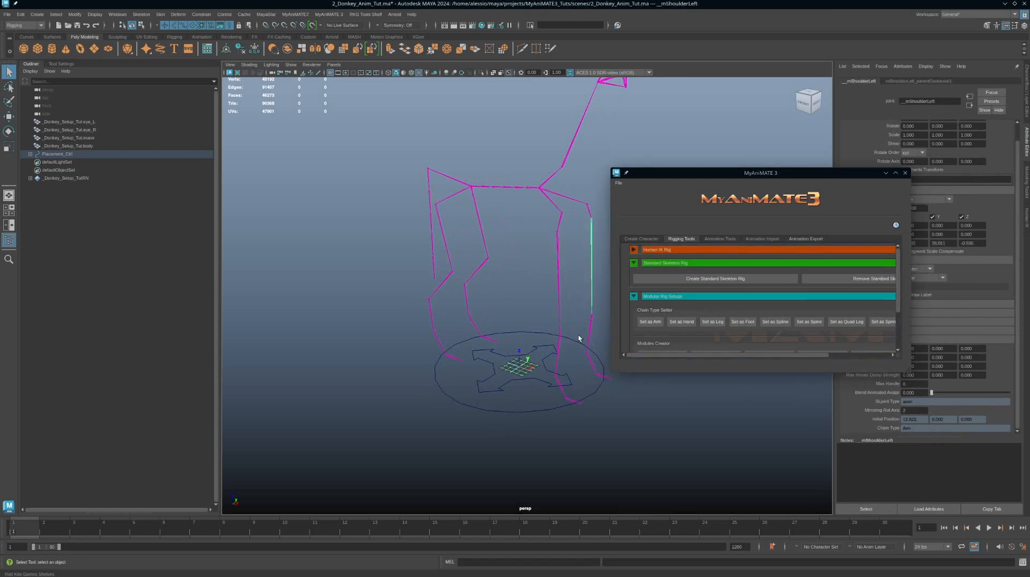
{"action": "left_click", "coordinate": [586, 326]}
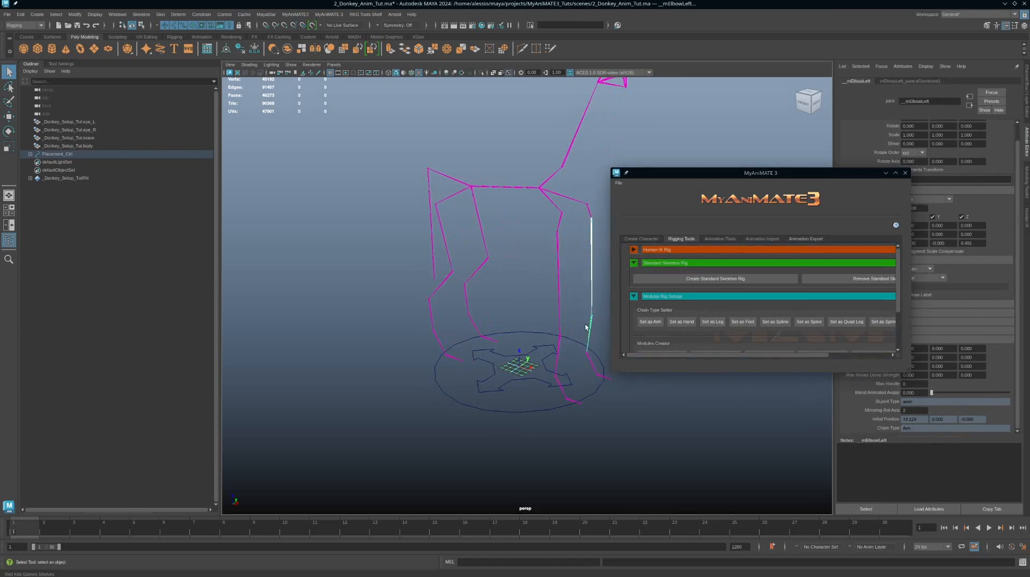
{"action": "left_click", "coordinate": [586, 361]}
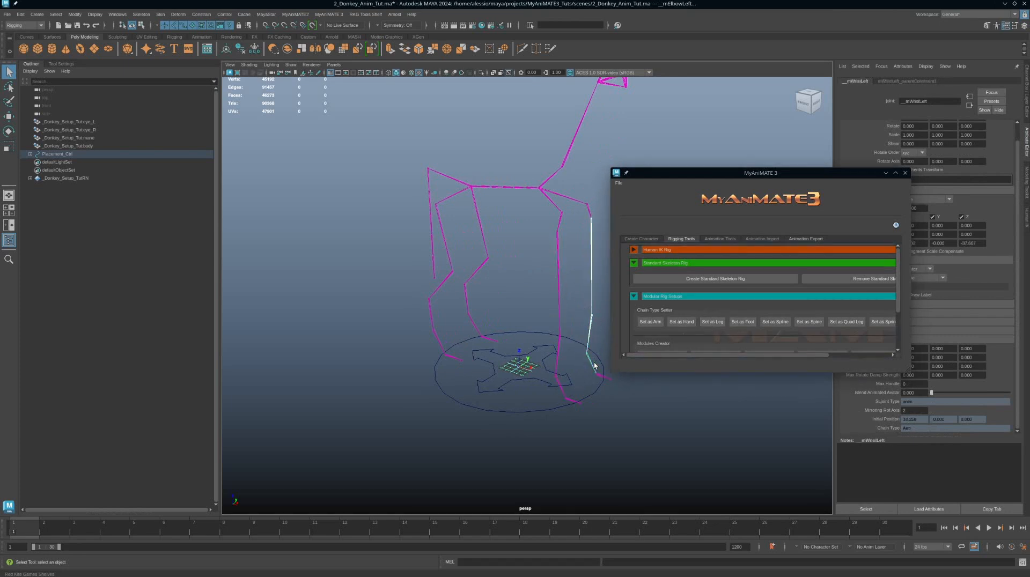
{"action": "left_click", "coordinate": [712, 322]}
Step: Select both front hoof joints and set them as Foot chains
{"action": "scroll", "coordinate": [537, 386], "scroll_direction": "up", "scroll_amount": 5}
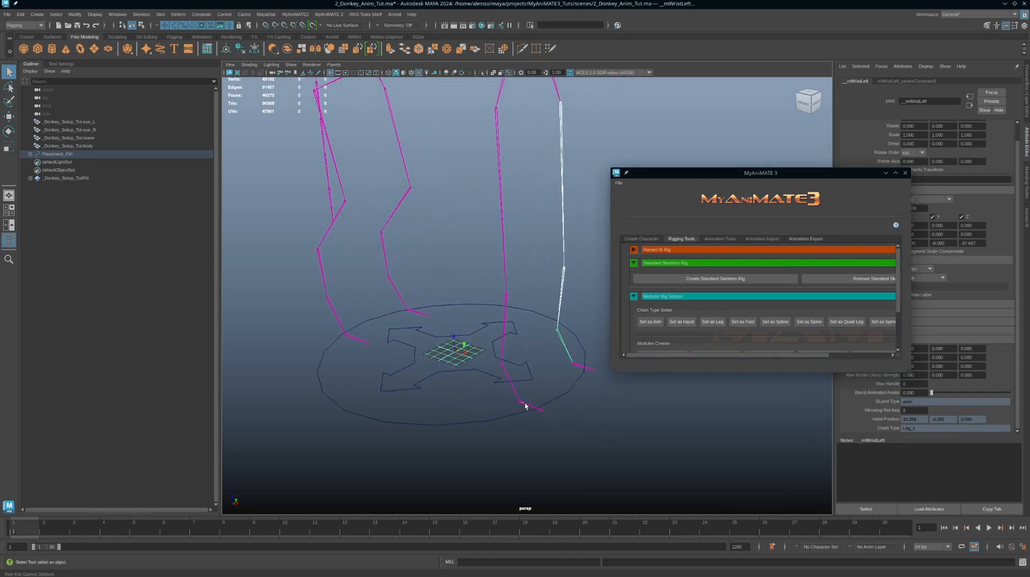
{"action": "left_click", "coordinate": [524, 403]}
{"action": "left_click", "coordinate": [542, 413]}
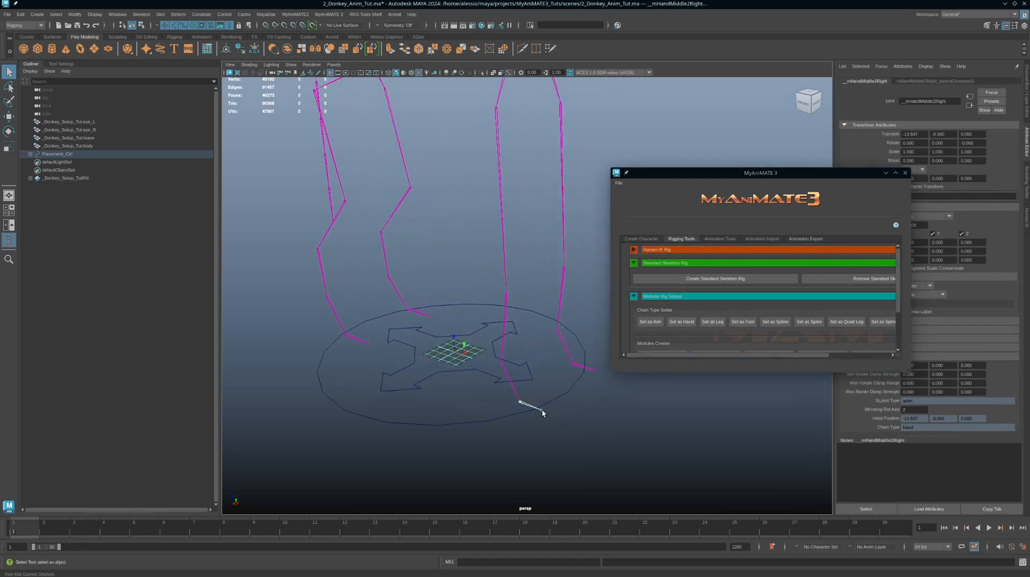
{"action": "left_click", "coordinate": [593, 369]}
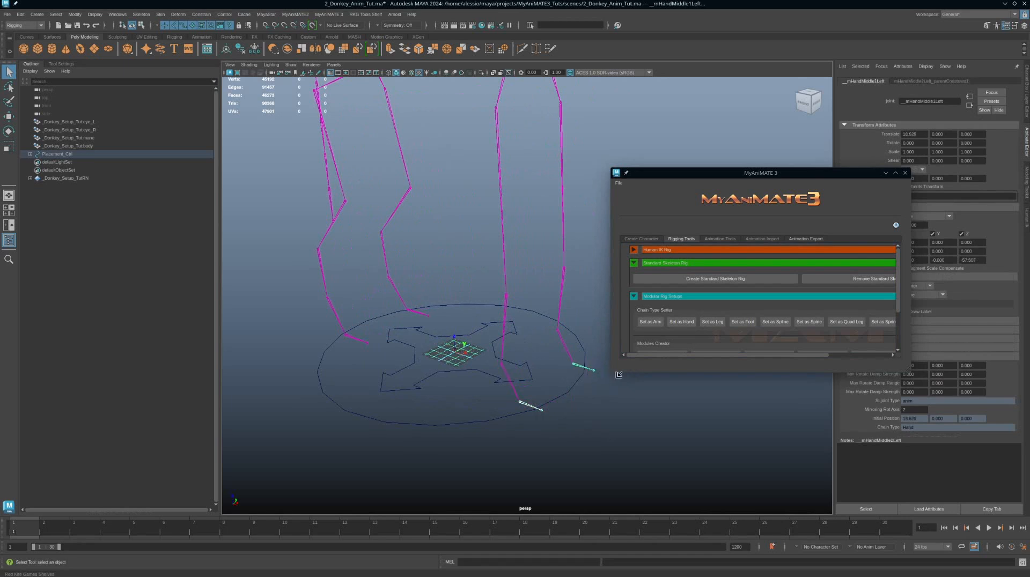
{"action": "left_click", "coordinate": [742, 322]}
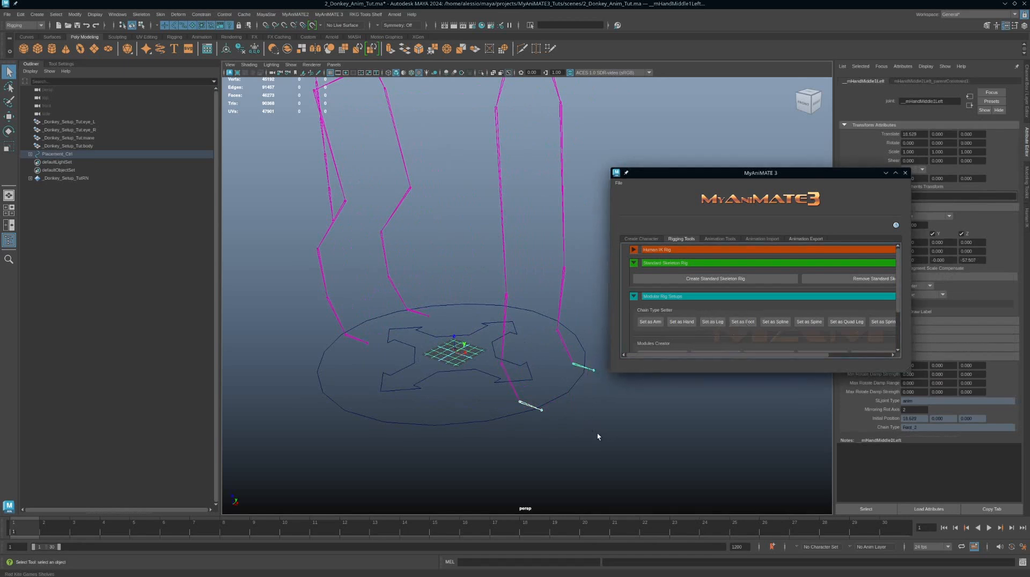
Step: Select the placement control and create the standard skeleton rig
{"action": "scroll", "coordinate": [316, 325], "scroll_direction": "down", "scroll_amount": 5}
{"action": "left_click", "coordinate": [493, 331]}
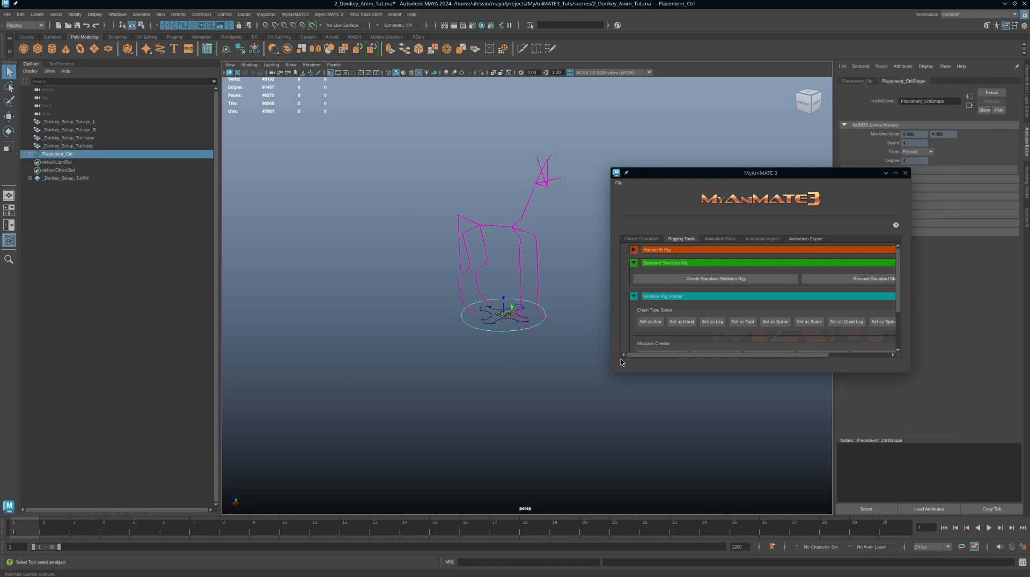
{"action": "left_click", "coordinate": [708, 279]}
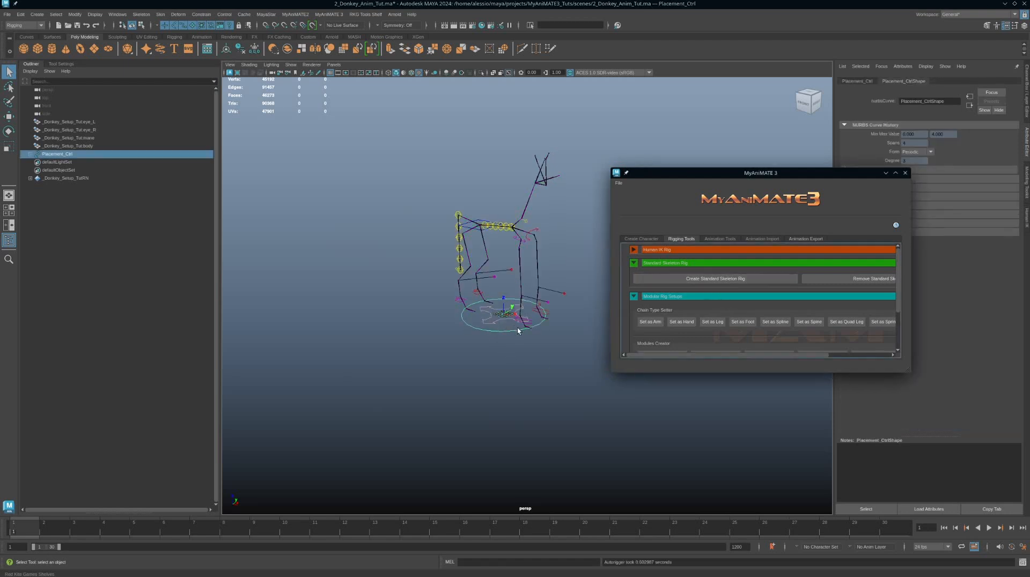
Step: Move the COG control to test the rig, then undo the moves
{"action": "left_click_drag", "start_coordinate": [518, 330], "coordinate": [517, 303], "text": "alt"}
{"action": "left_click", "coordinate": [445, 233]}
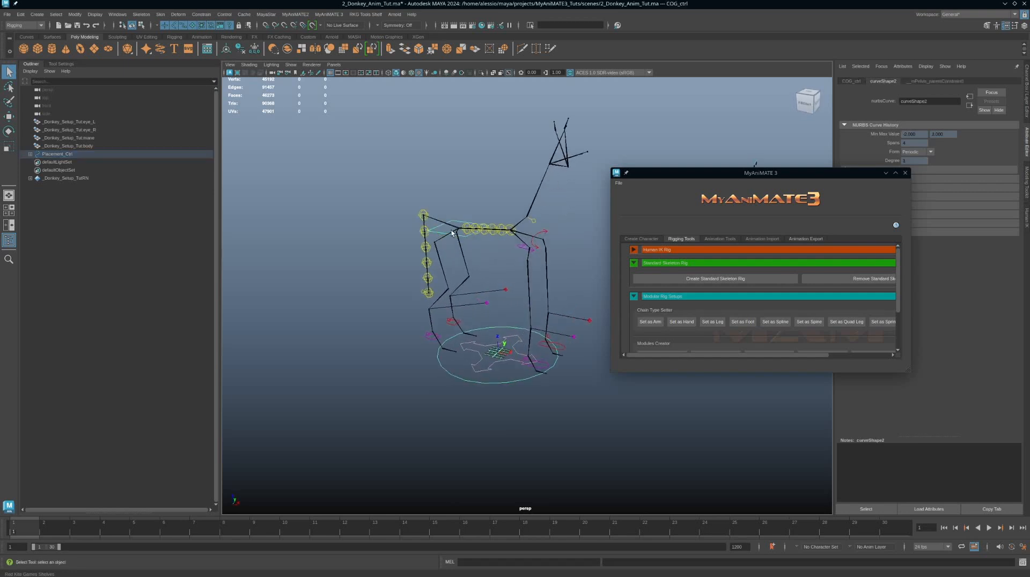
{"action": "key", "text": "w"}
{"action": "left_click_drag", "start_coordinate": [458, 189], "coordinate": [465, 219]}
{"action": "left_click_drag", "start_coordinate": [585, 293], "coordinate": [522, 278], "text": "alt"}
{"action": "left_click_drag", "start_coordinate": [492, 218], "coordinate": [498, 195]}
{"action": "key", "text": "ctrl+z"}
{"action": "key", "text": "ctrl+z"}
Step: Select the placement control and remove the standard skeleton rig
{"action": "right_click_drag", "start_coordinate": [539, 304], "coordinate": [486, 312], "text": "alt"}
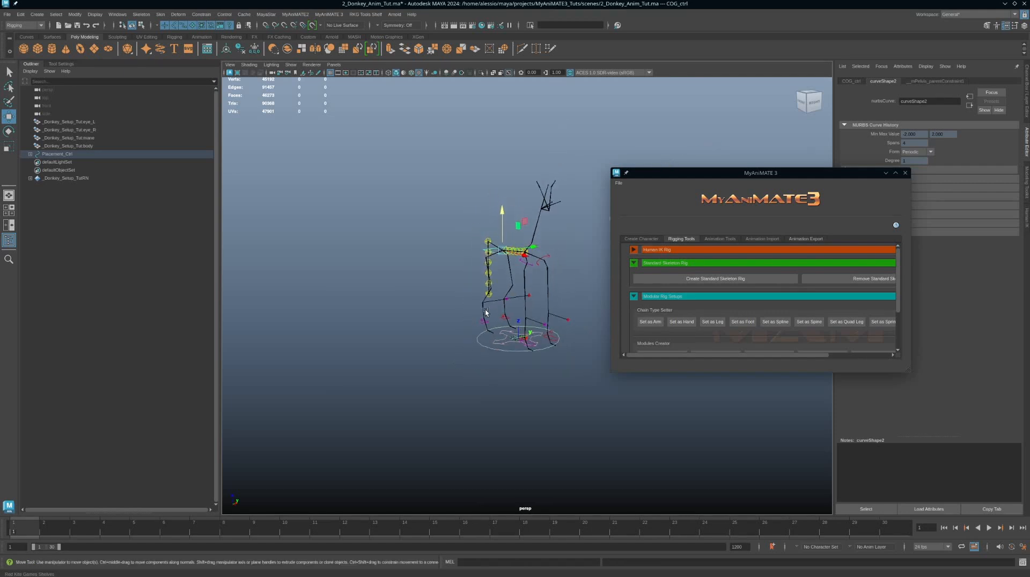
{"action": "left_click_drag", "start_coordinate": [486, 312], "coordinate": [536, 335], "text": "alt"}
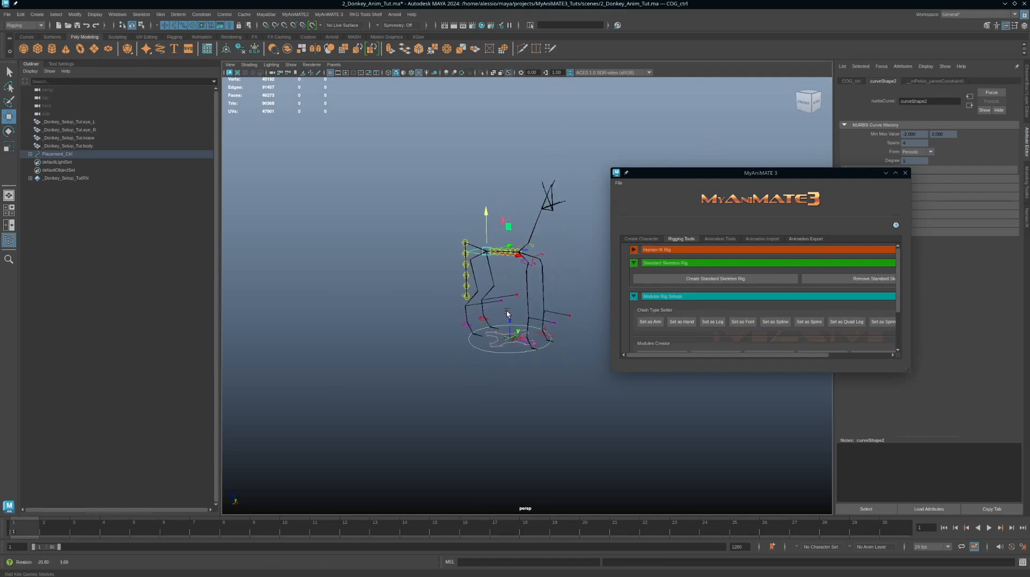
{"action": "left_click", "coordinate": [547, 350]}
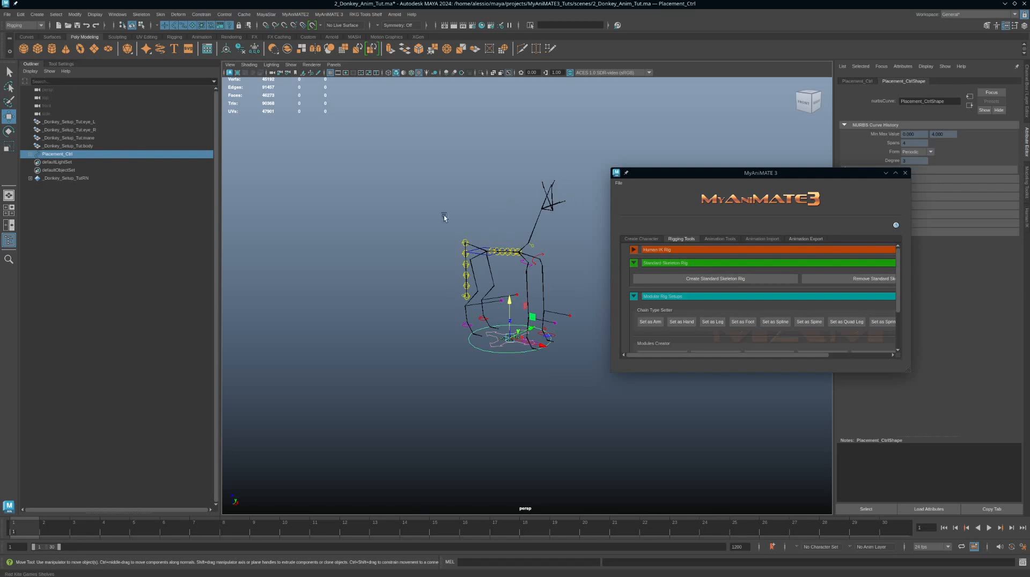
{"action": "left_click", "coordinate": [873, 281]}
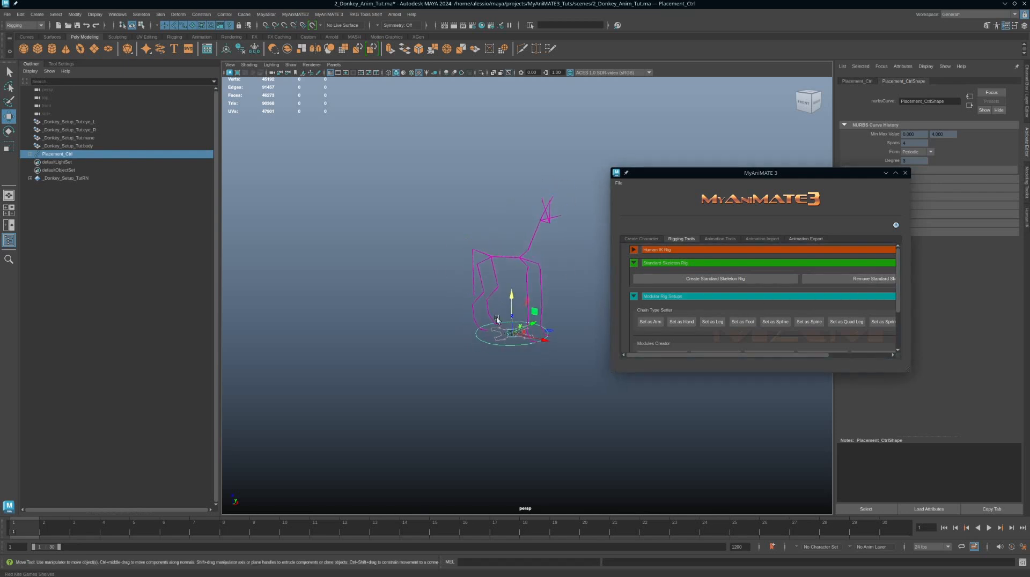
Step: Scroll the MyAnimate3 rigging tools to the modules creator and inspect the left hip joint
{"action": "middle_click_drag", "start_coordinate": [474, 274], "coordinate": [471, 282], "text": "alt"}
{"action": "right_click_drag", "start_coordinate": [471, 281], "coordinate": [665, 313], "text": "alt"}
{"action": "scroll", "coordinate": [686, 311], "scroll_direction": "down", "scroll_amount": 2}
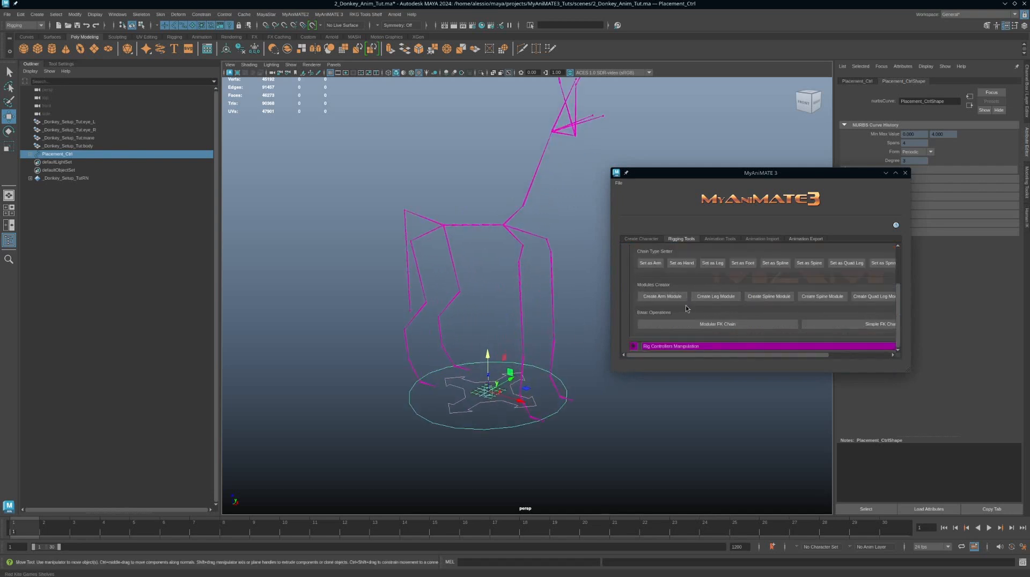
{"action": "left_click_drag", "start_coordinate": [560, 420], "coordinate": [550, 417], "text": "alt"}
{"action": "left_click", "coordinate": [463, 276]}
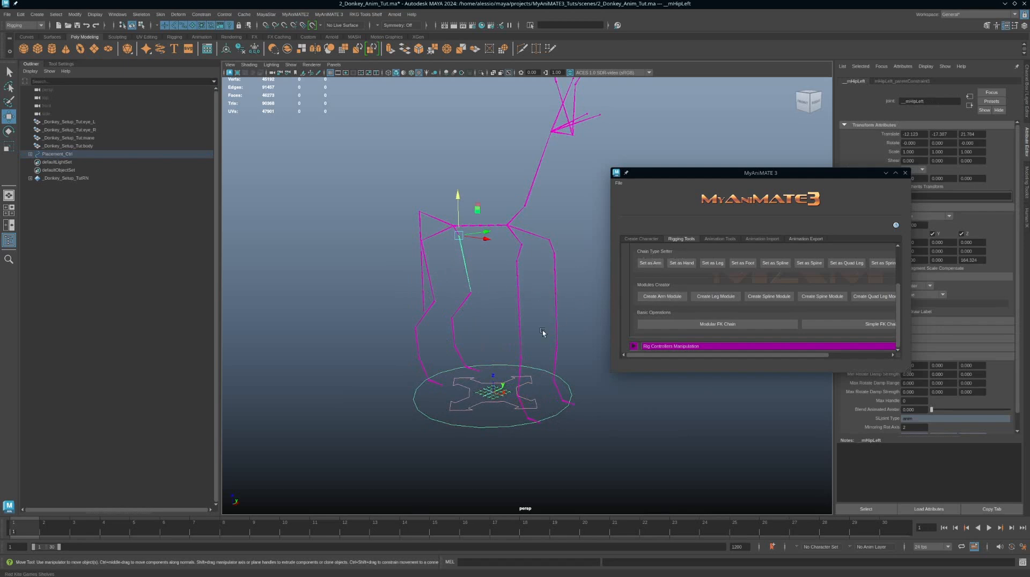
{"action": "left_click_drag", "start_coordinate": [542, 331], "coordinate": [517, 311], "text": "alt"}
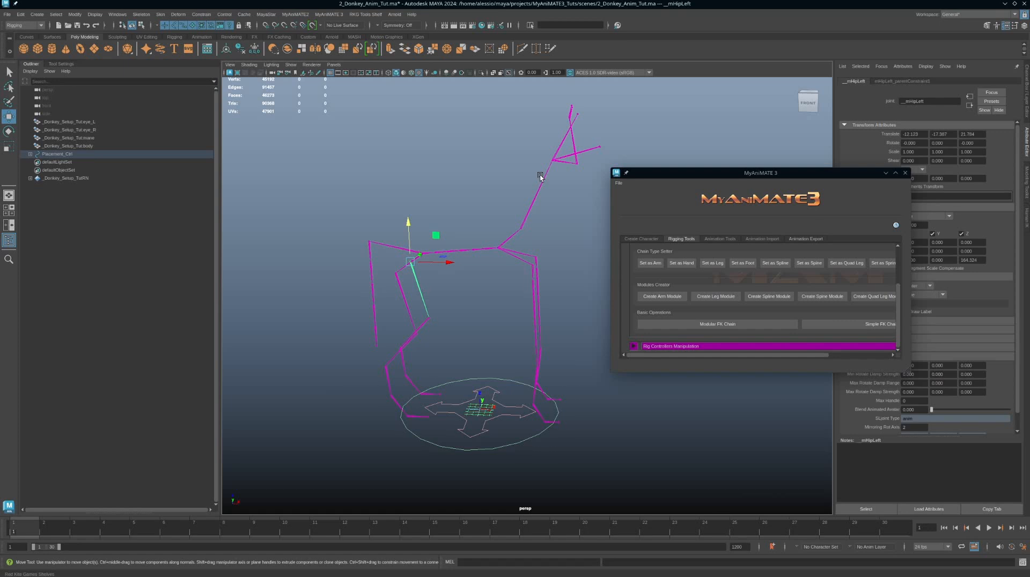
{"action": "middle_click_drag", "start_coordinate": [510, 189], "coordinate": [537, 198], "text": "alt"}
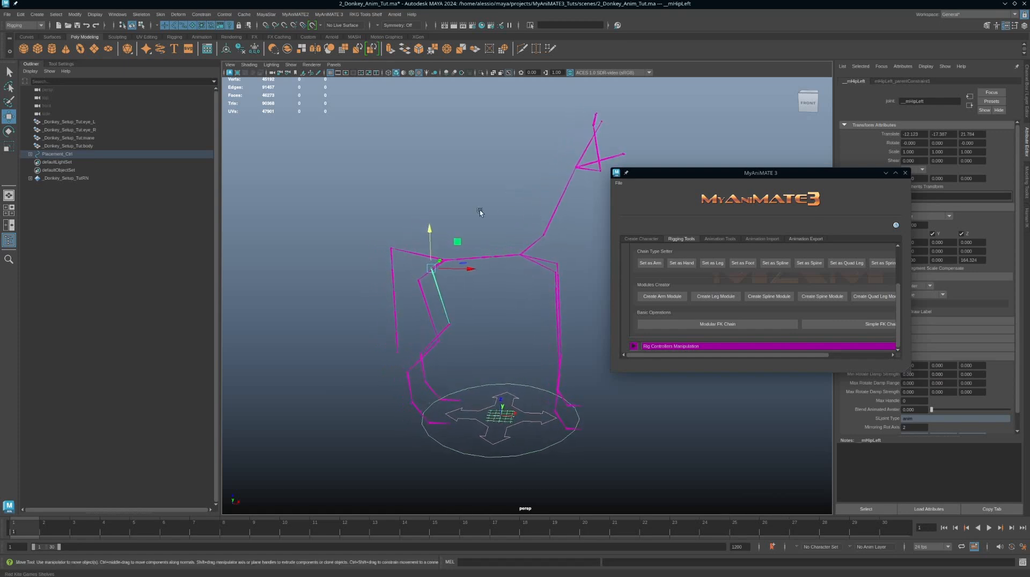
{"action": "right_click_drag", "start_coordinate": [480, 210], "coordinate": [537, 190], "text": "alt"}
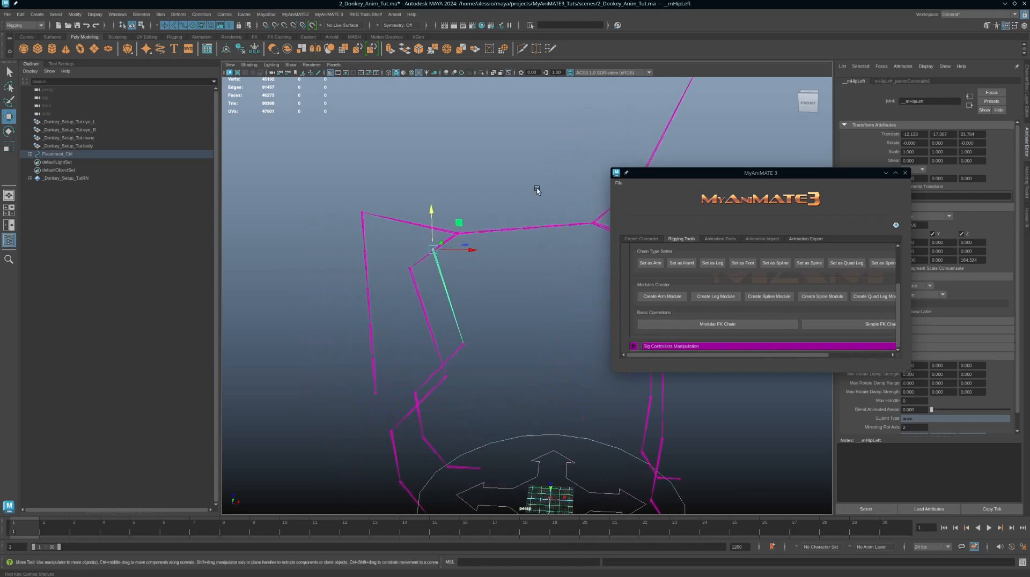
{"action": "mouse_move", "coordinate": [537, 190]}
{"action": "left_mouse_down", "text": "alt"}
{"action": "mouse_move", "coordinate": [526, 195]}
{"action": "mouse_move", "coordinate": [554, 191]}
{"action": "left_mouse_up", "text": "alt"}
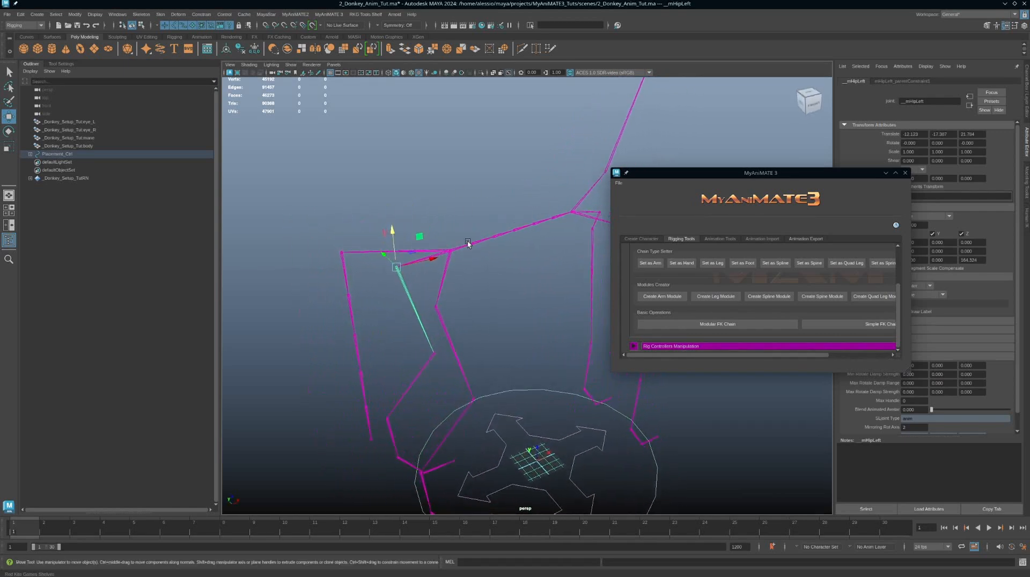
Step: Inspect the pelvis, spine and left shoulder joints and their attributes
{"action": "left_click", "coordinate": [451, 252]}
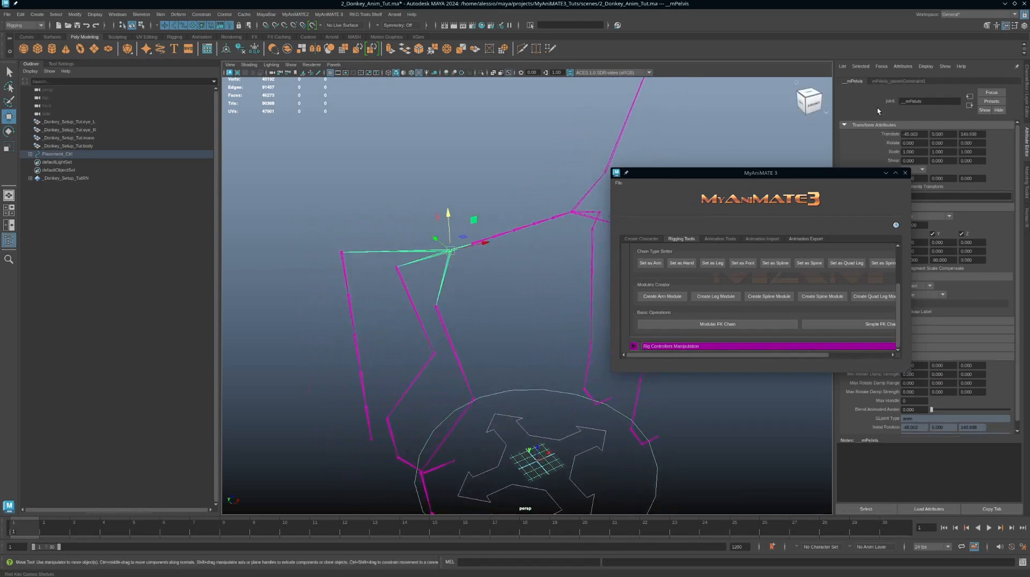
{"action": "double_click", "coordinate": [922, 101]}
{"action": "right_click_drag", "start_coordinate": [509, 173], "coordinate": [401, 178], "text": "alt"}
{"action": "left_click_drag", "start_coordinate": [401, 178], "coordinate": [473, 174], "text": "alt"}
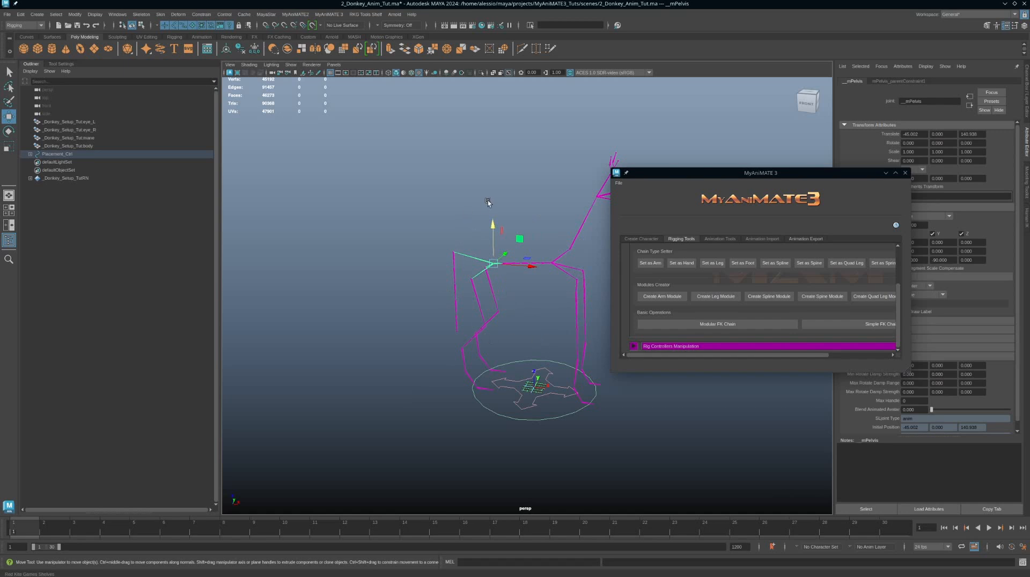
{"action": "middle_click_drag", "start_coordinate": [506, 184], "coordinate": [493, 192], "text": "alt"}
{"action": "right_click_drag", "start_coordinate": [494, 192], "coordinate": [558, 282], "text": "alt"}
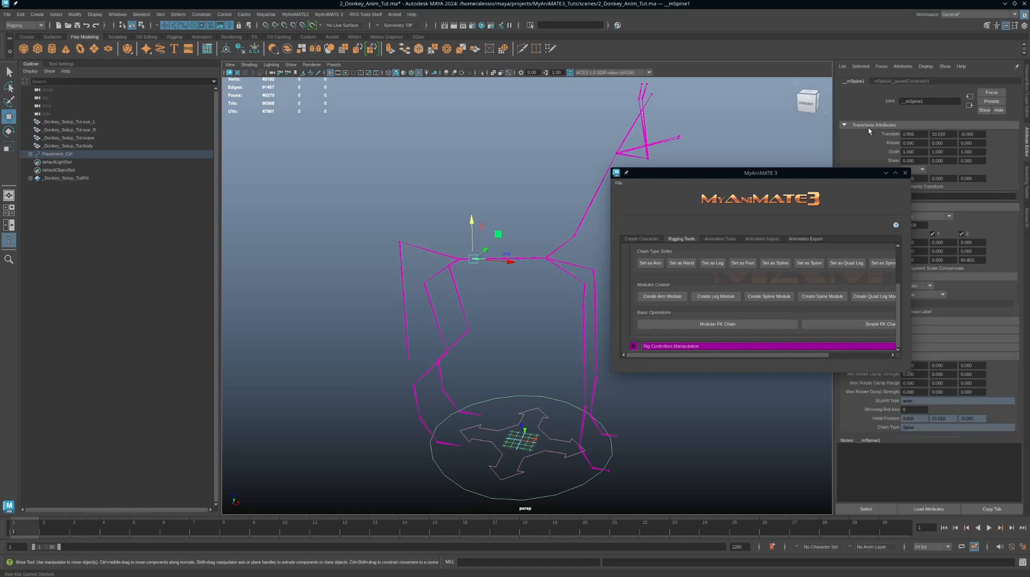
{"action": "left_click_drag", "start_coordinate": [494, 222], "coordinate": [494, 285]}
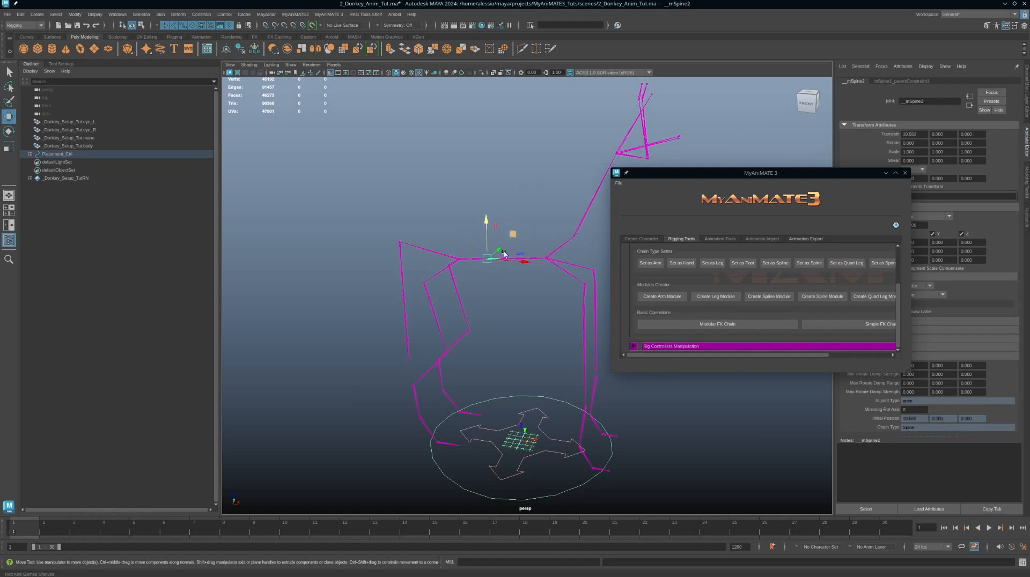
{"action": "right_click_drag", "start_coordinate": [477, 291], "coordinate": [531, 304], "text": "alt"}
{"action": "middle_click_drag", "start_coordinate": [514, 272], "coordinate": [520, 278], "text": "alt"}
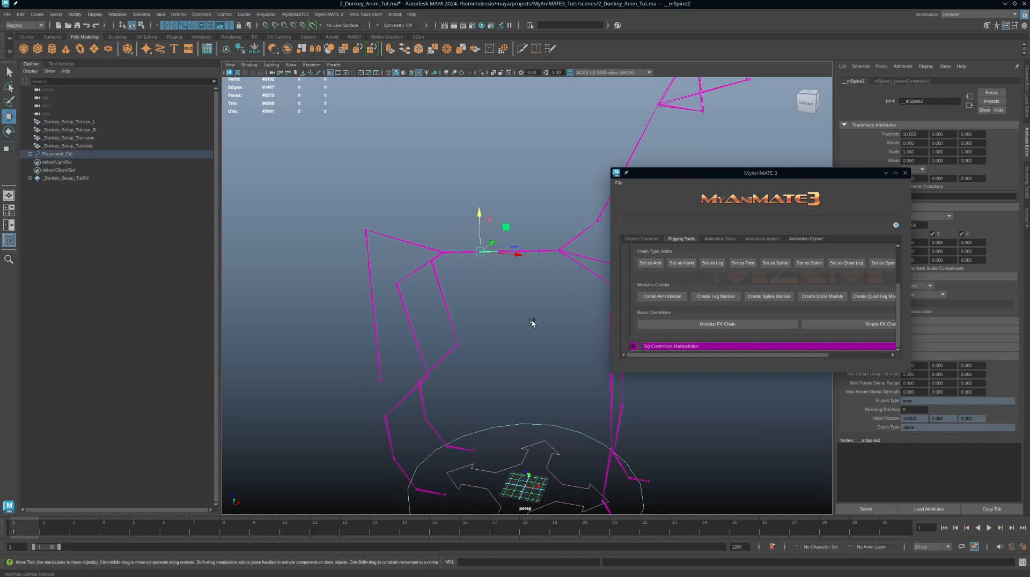
{"action": "left_click_drag", "start_coordinate": [531, 322], "coordinate": [575, 306], "text": "alt"}
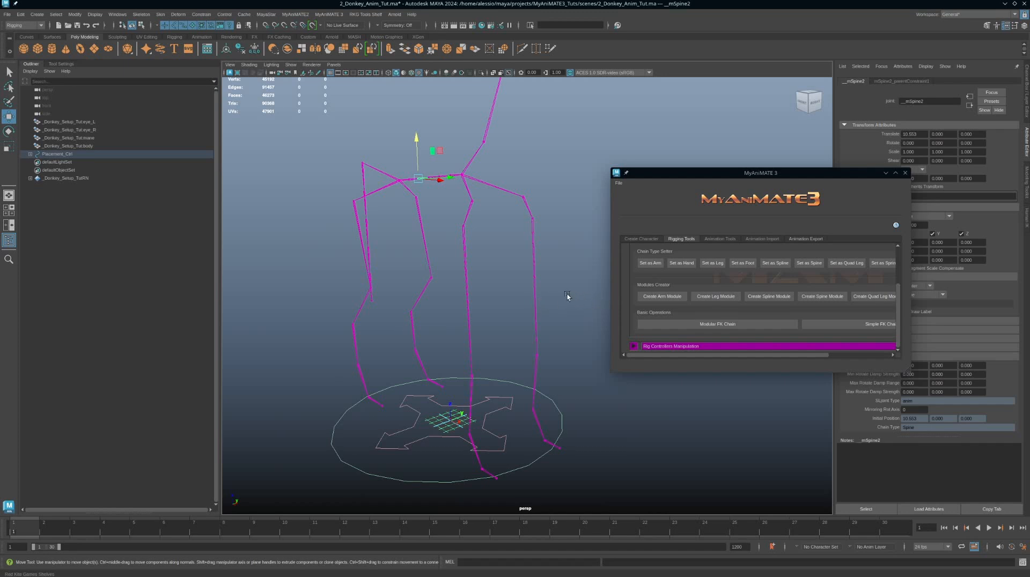
{"action": "left_click", "coordinate": [531, 268]}
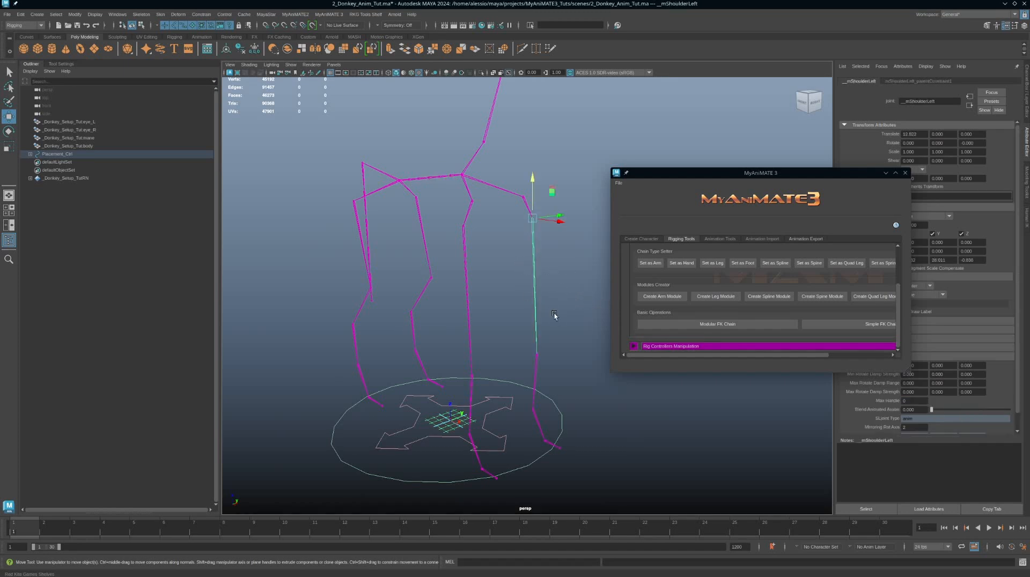
Step: Create a leg module from the selected left front limb joint chain
{"action": "mouse_move", "coordinate": [566, 316]}
{"action": "left_mouse_down", "text": "alt"}
{"action": "mouse_move", "coordinate": [535, 306]}
{"action": "mouse_move", "coordinate": [564, 306]}
{"action": "left_mouse_up", "text": "alt"}
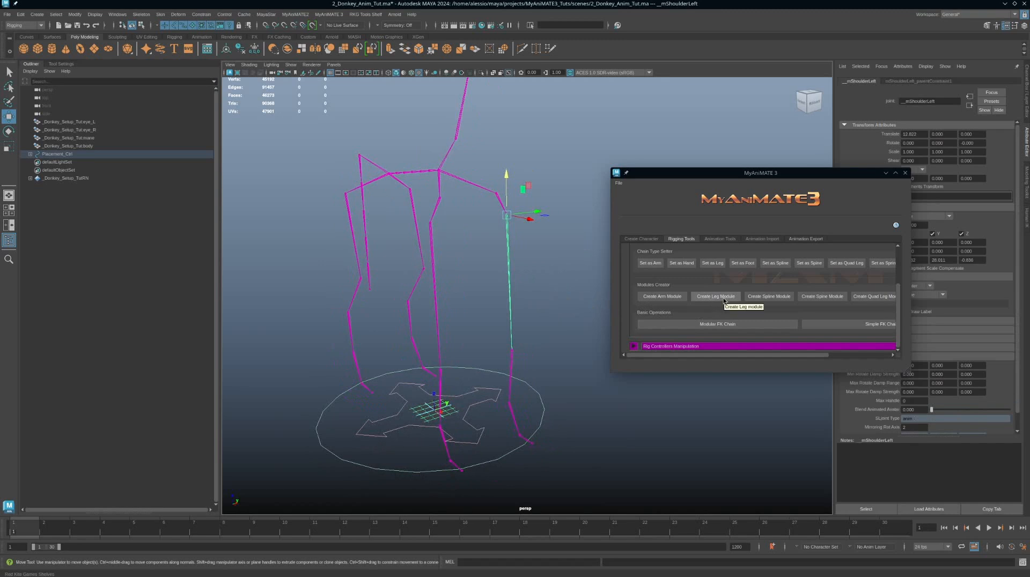
{"action": "left_click", "coordinate": [723, 297]}
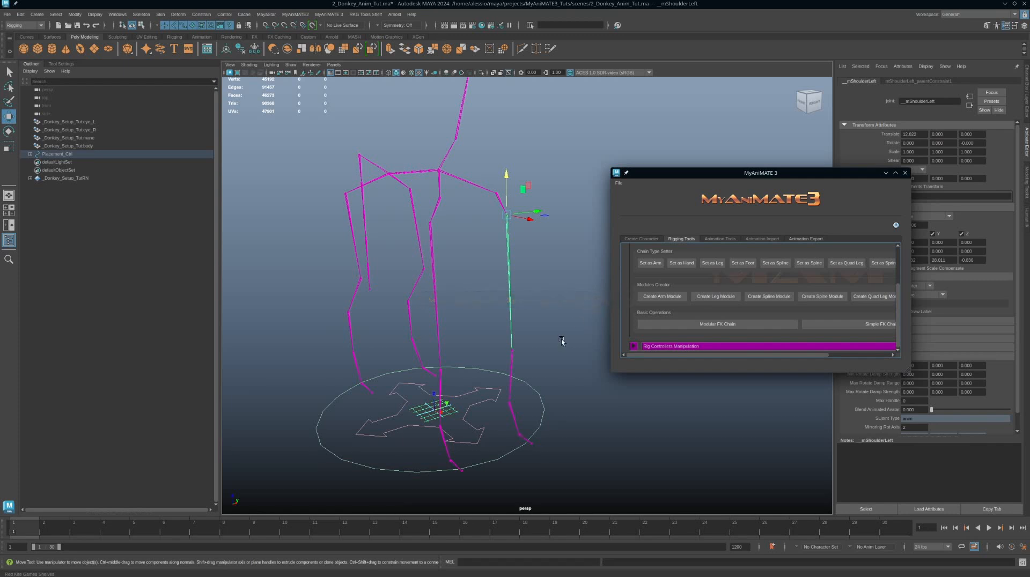
{"action": "left_click_drag", "start_coordinate": [560, 342], "coordinate": [511, 329], "text": "alt"}
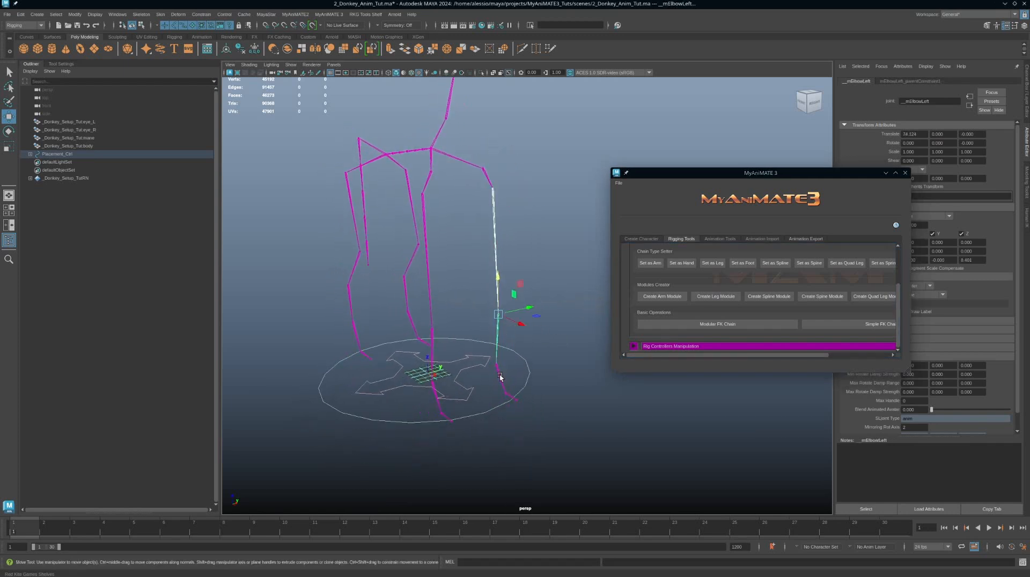
{"action": "left_click", "coordinate": [716, 297]}
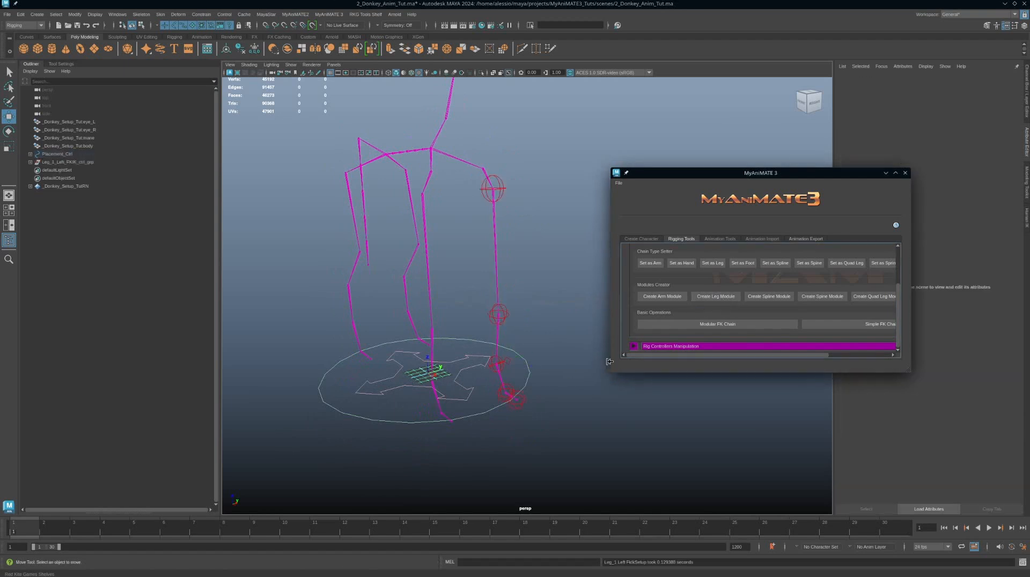
Step: Select the left leg's FK/IK switch control and examine its FK IK Switch channel
{"action": "left_click_drag", "start_coordinate": [582, 361], "coordinate": [528, 351], "text": "alt"}
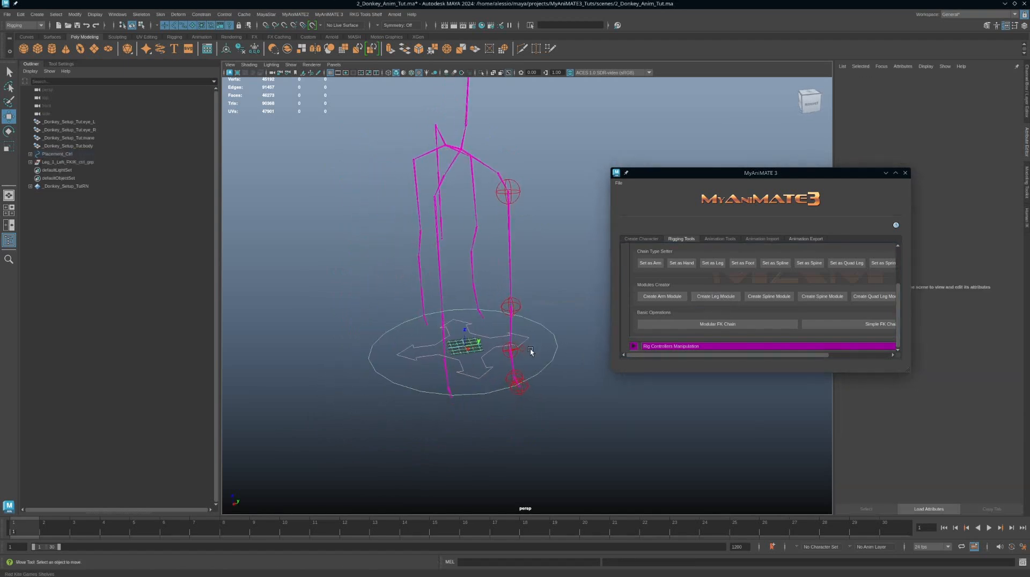
{"action": "left_click", "coordinate": [528, 350]}
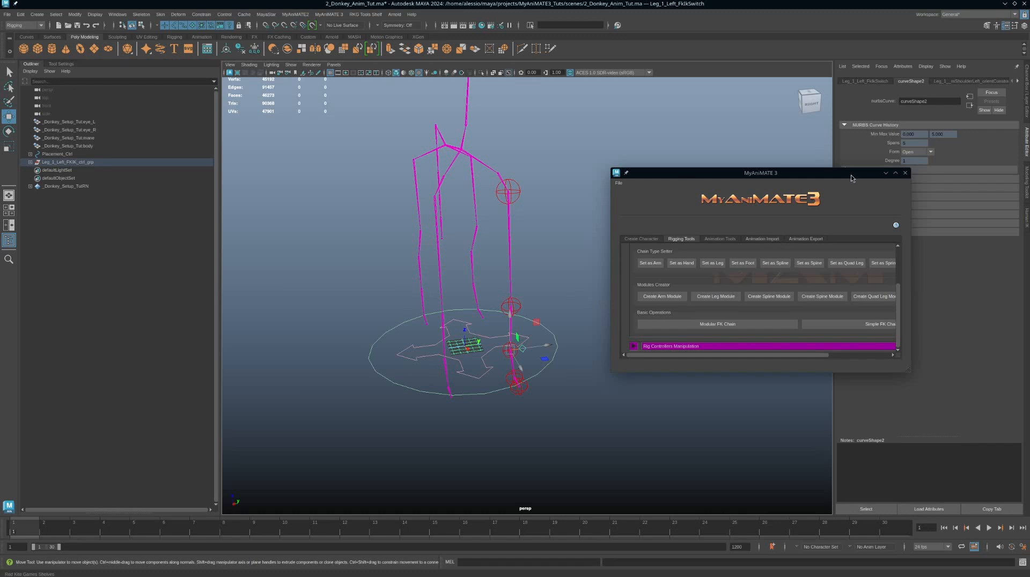
{"action": "left_click_drag", "start_coordinate": [850, 175], "coordinate": [796, 191]}
{"action": "key", "text": "ctrl+a"}
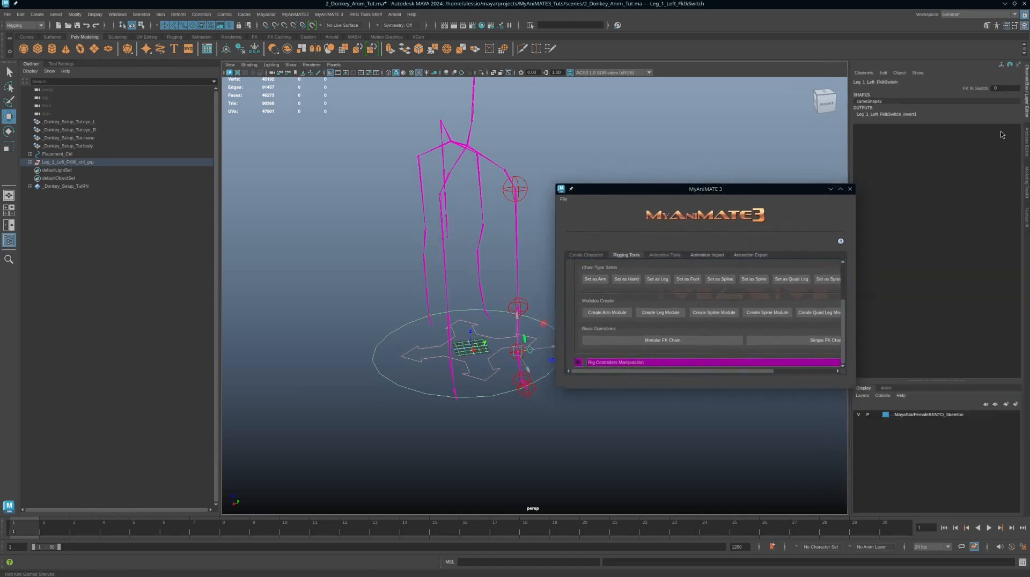
{"action": "left_click", "coordinate": [973, 89]}
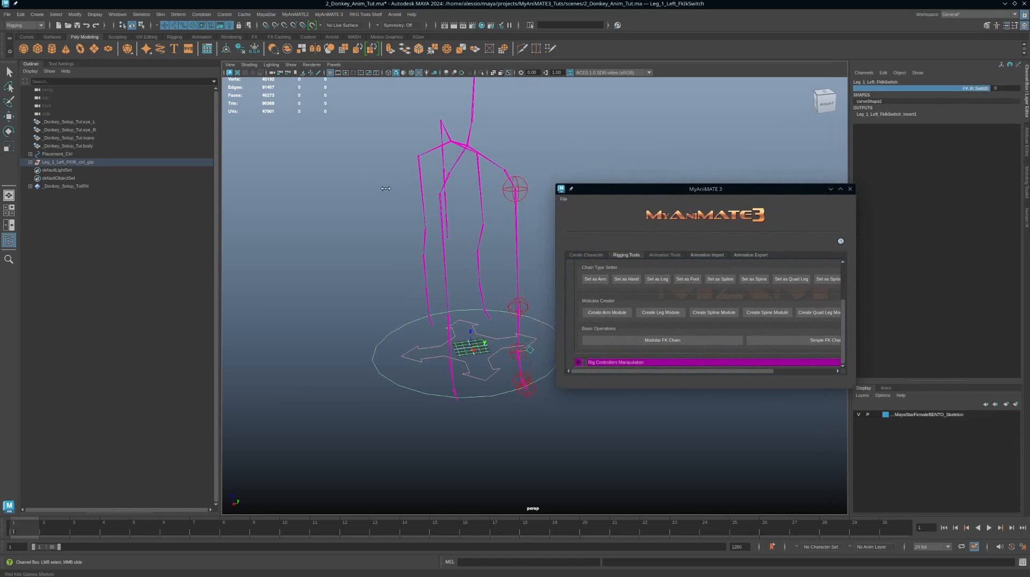
{"action": "left_click_drag", "start_coordinate": [415, 189], "coordinate": [445, 245], "text": "alt"}
Step: Select the right shoulder, elbow and wrist joints and tag the chain as an arm
{"action": "left_click", "coordinate": [456, 249]}
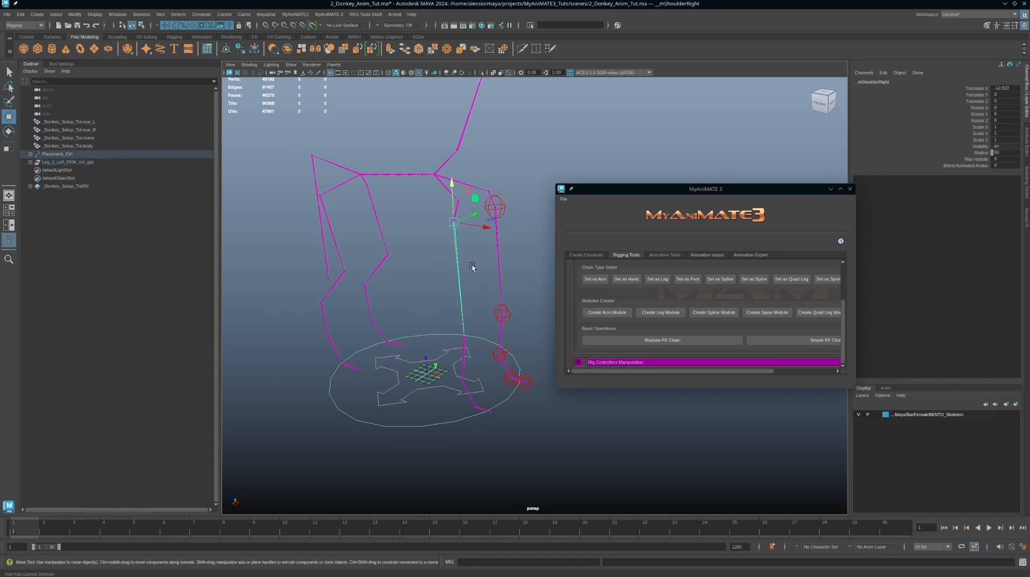
{"action": "left_click", "coordinate": [465, 351]}
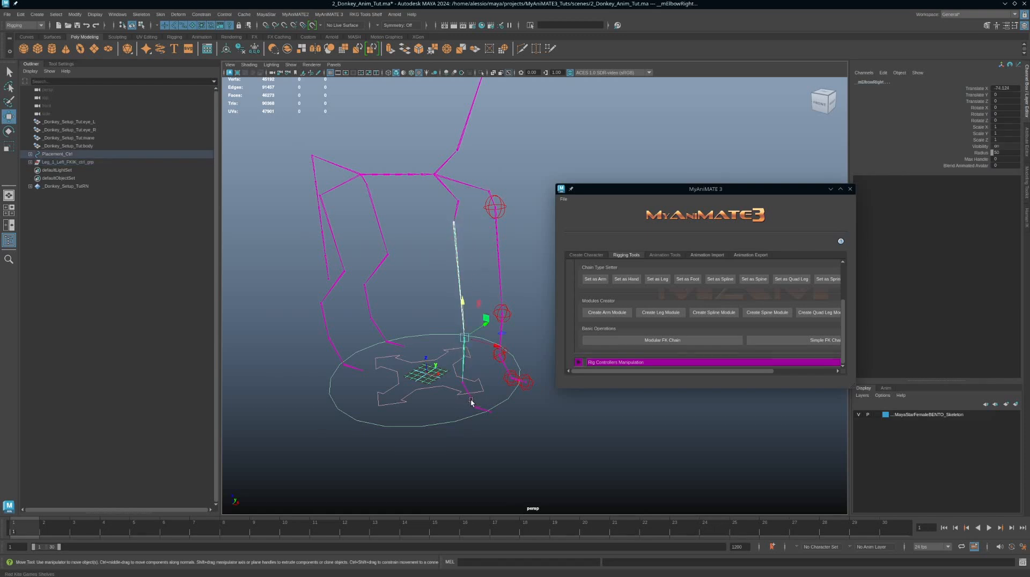
{"action": "left_click", "coordinate": [470, 401]}
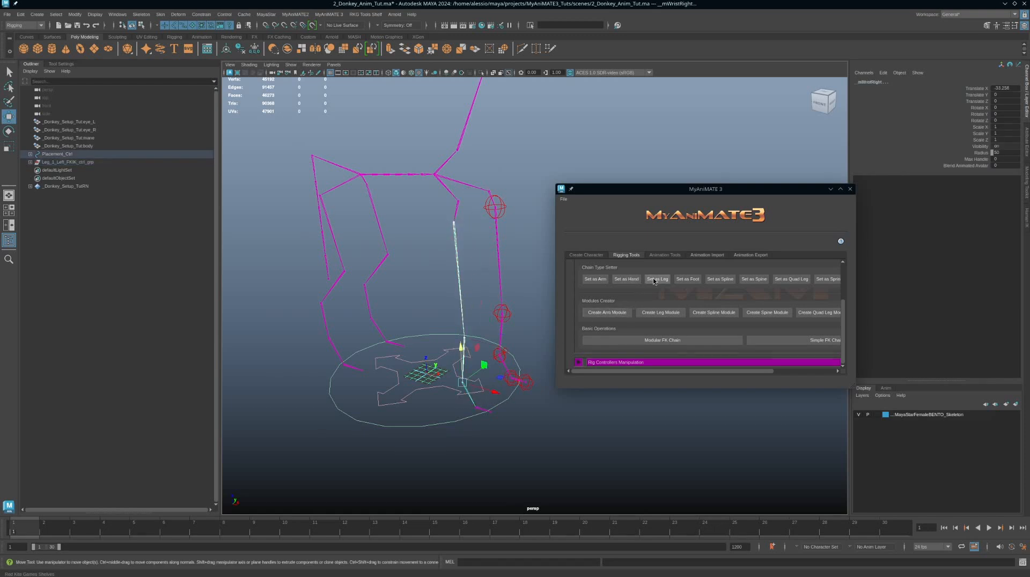
{"action": "left_click", "coordinate": [592, 279]}
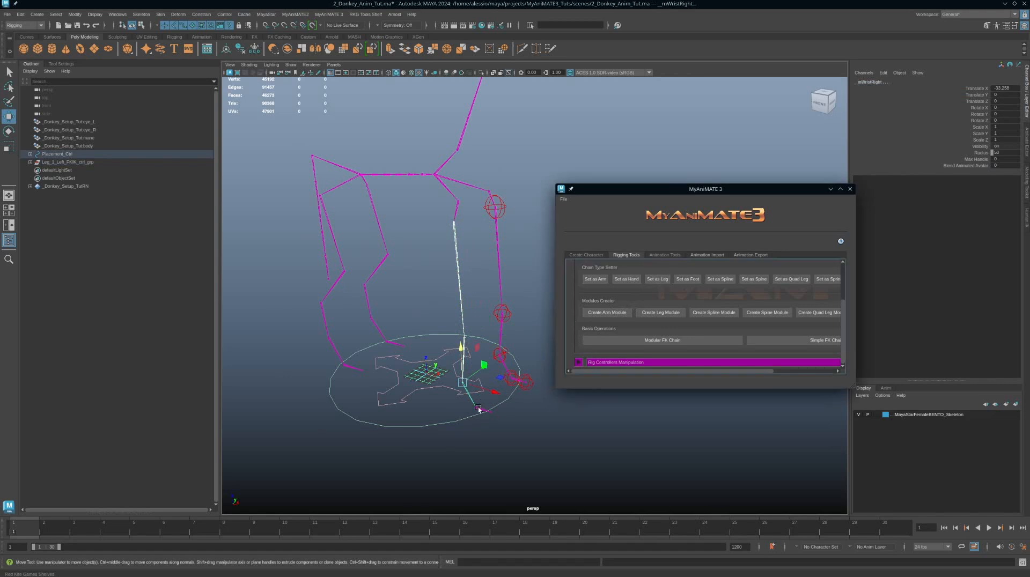
Step: Inspect the right hand's middle finger joint at the end of the front limb
{"action": "middle_click_drag", "start_coordinate": [477, 406], "coordinate": [476, 336], "text": "alt"}
{"action": "right_click_drag", "start_coordinate": [478, 339], "coordinate": [587, 458], "text": "alt"}
{"action": "middle_click_drag", "start_coordinate": [452, 349], "coordinate": [484, 318], "text": "alt"}
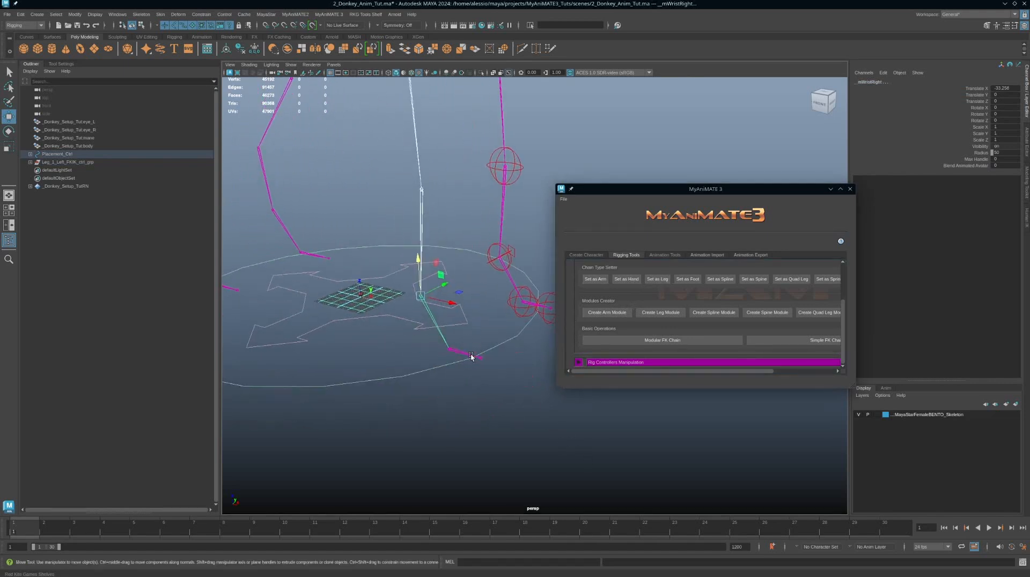
{"action": "left_click", "coordinate": [464, 352]}
{"action": "key", "text": "q"}
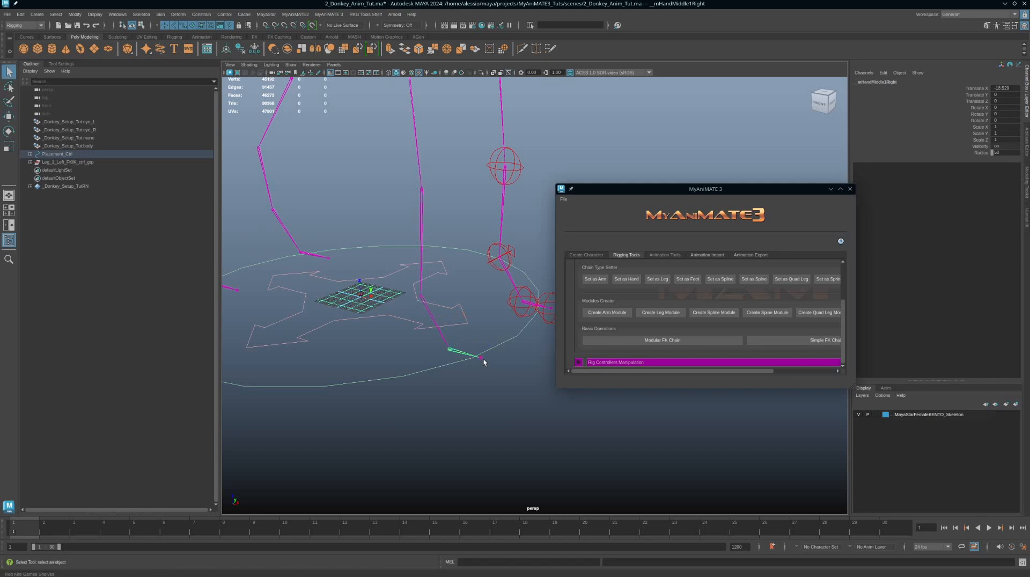
{"action": "left_click", "coordinate": [481, 360]}
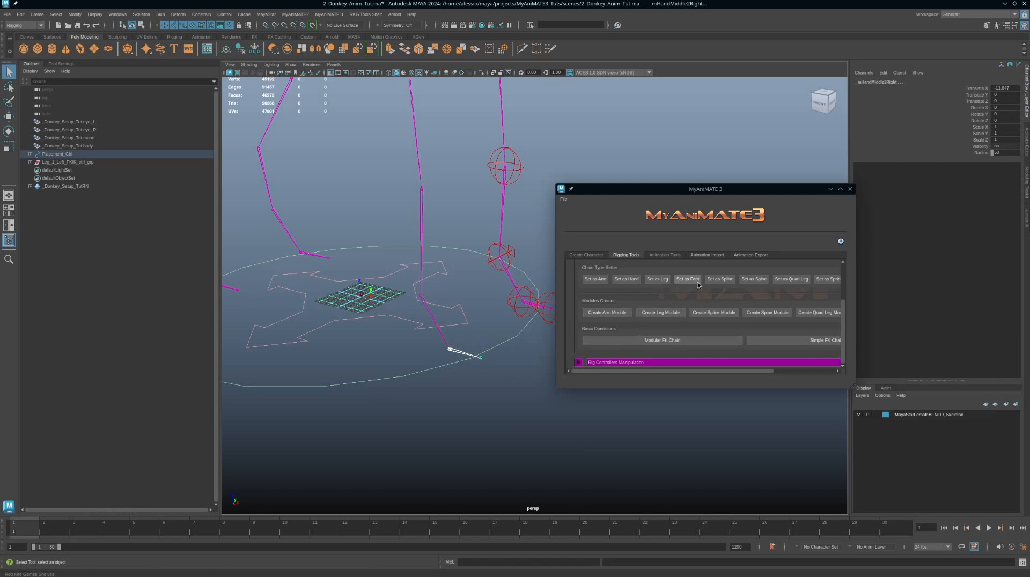
Step: Reselect the right shoulder, elbow and wrist joints and create an arm module from them
{"action": "left_click_drag", "start_coordinate": [478, 379], "coordinate": [416, 342], "text": "alt"}
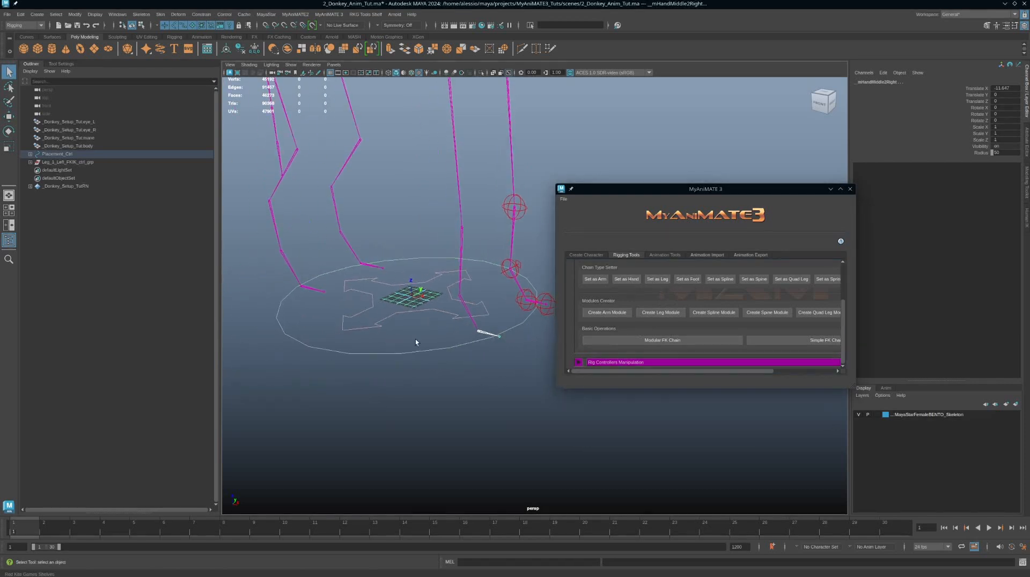
{"action": "middle_click_drag", "start_coordinate": [510, 282], "coordinate": [485, 334], "text": "alt"}
{"action": "right_click_drag", "start_coordinate": [485, 334], "coordinate": [421, 214], "text": "alt"}
{"action": "left_click", "coordinate": [455, 219]}
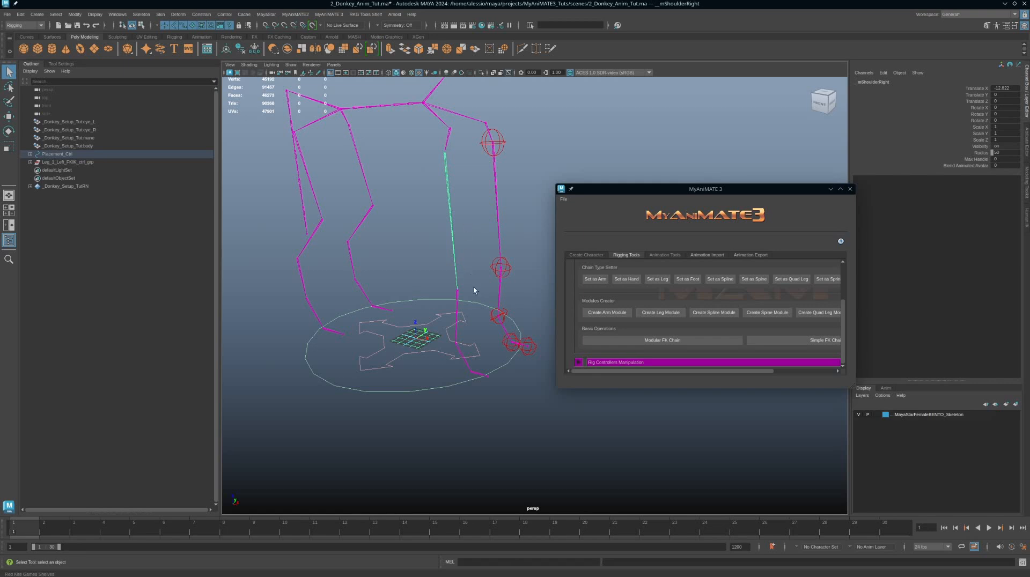
{"action": "left_click_drag", "start_coordinate": [473, 290], "coordinate": [486, 388], "text": "alt"}
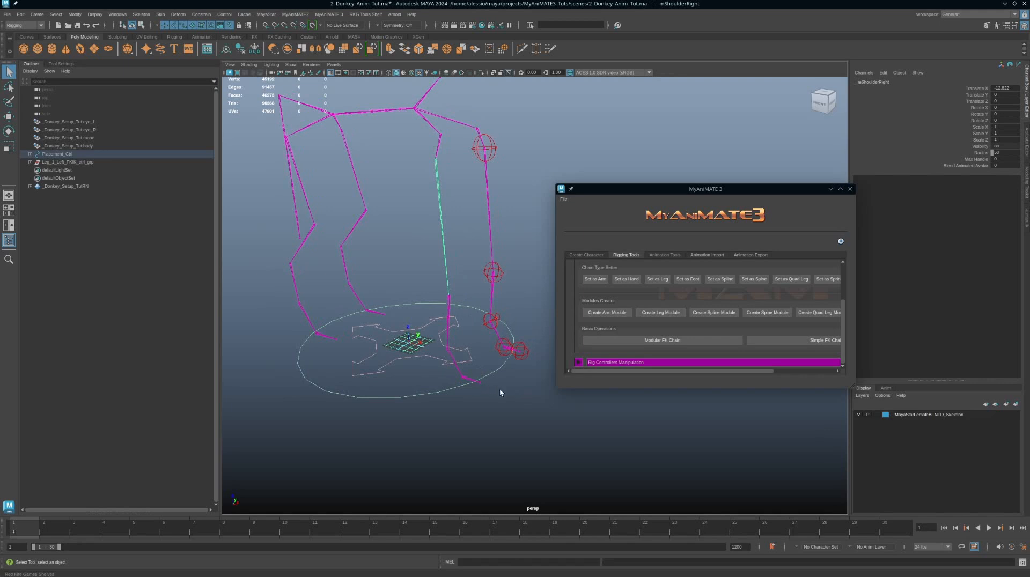
{"action": "left_click_drag", "start_coordinate": [483, 326], "coordinate": [494, 274], "text": "alt"}
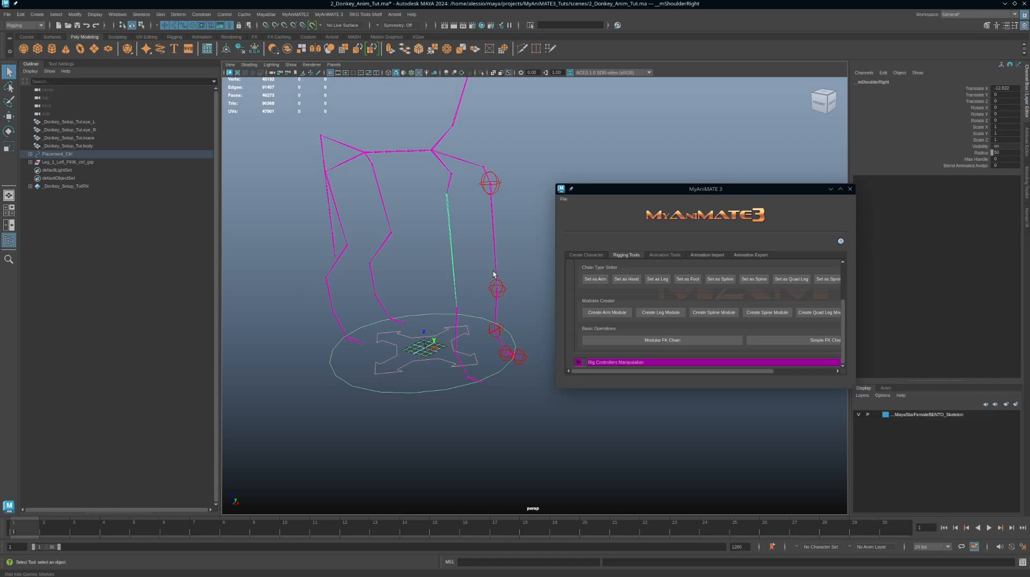
{"action": "left_click", "coordinate": [456, 312], "text": "shift"}
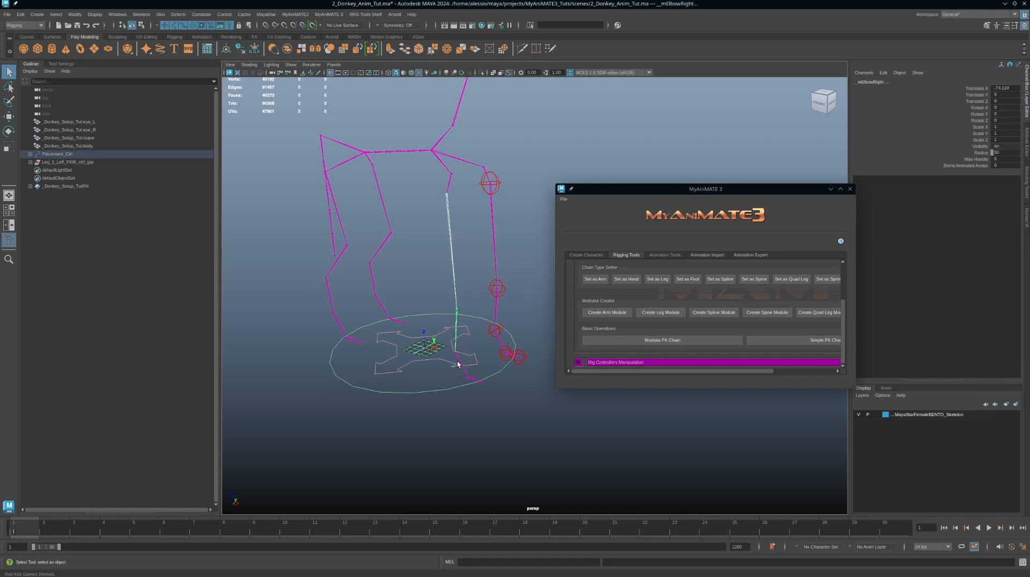
{"action": "left_click", "coordinate": [458, 363], "text": "shift"}
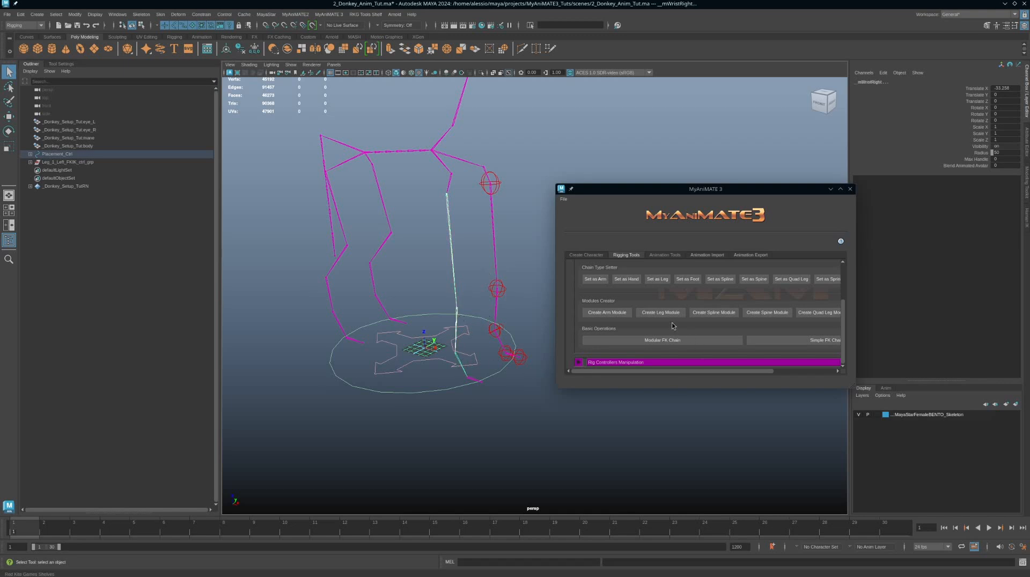
{"action": "left_click", "coordinate": [615, 315]}
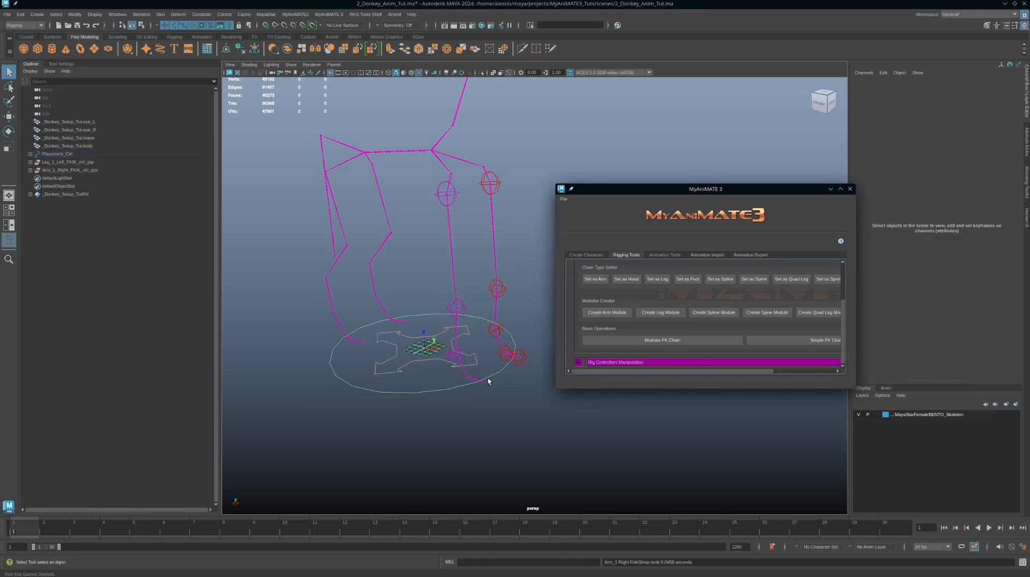
Step: Select the right arm's FK/IK switch control and examine its FK IK Switch channel
{"action": "scroll", "coordinate": [463, 329], "scroll_direction": "down", "scroll_amount": 1}
{"action": "middle_click_drag", "start_coordinate": [463, 329], "coordinate": [467, 293], "text": "alt"}
{"action": "scroll", "coordinate": [477, 300], "scroll_direction": "down", "scroll_amount": 4}
{"action": "scroll", "coordinate": [480, 302], "scroll_direction": "up", "scroll_amount": 5}
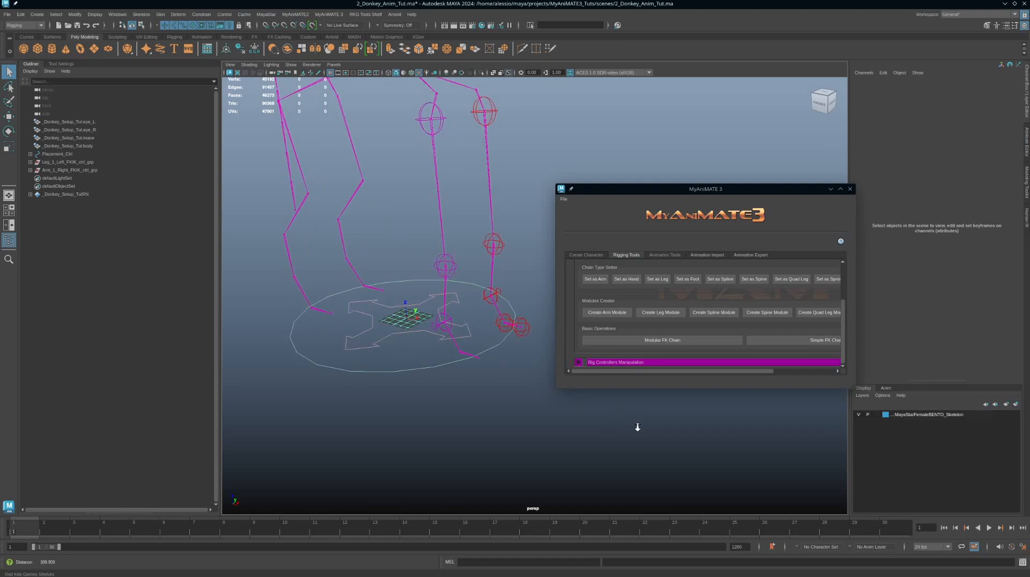
{"action": "left_click", "coordinate": [380, 347]}
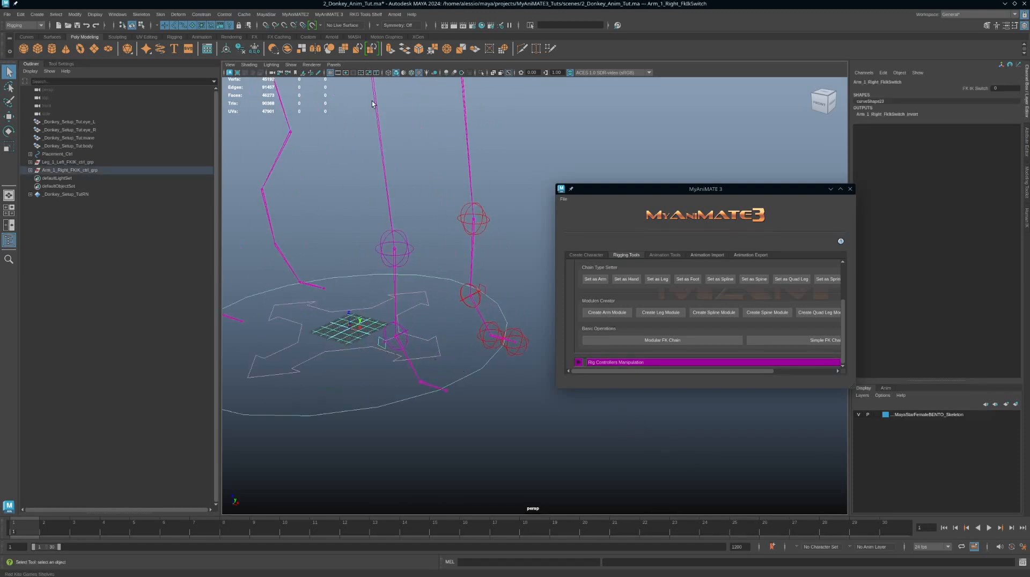
{"action": "left_click", "coordinate": [970, 90]}
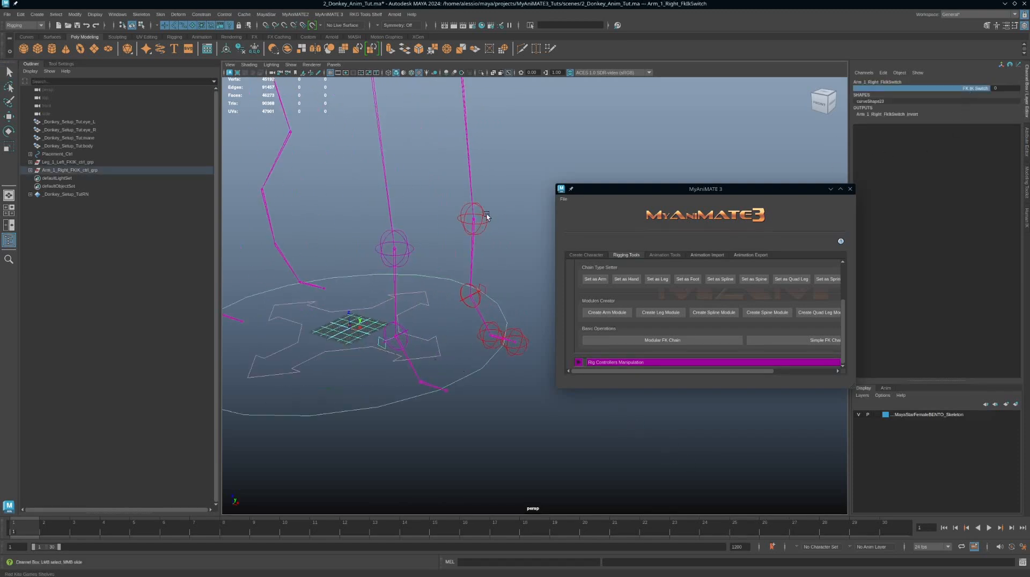
{"action": "middle_click_drag", "start_coordinate": [486, 216], "coordinate": [515, 219]}
Step: Inspect the right hand's middle finger joints below the new arm controls
{"action": "left_click_drag", "start_coordinate": [451, 395], "coordinate": [469, 379], "text": "alt"}
{"action": "middle_click_drag", "start_coordinate": [469, 379], "coordinate": [448, 357], "text": "alt"}
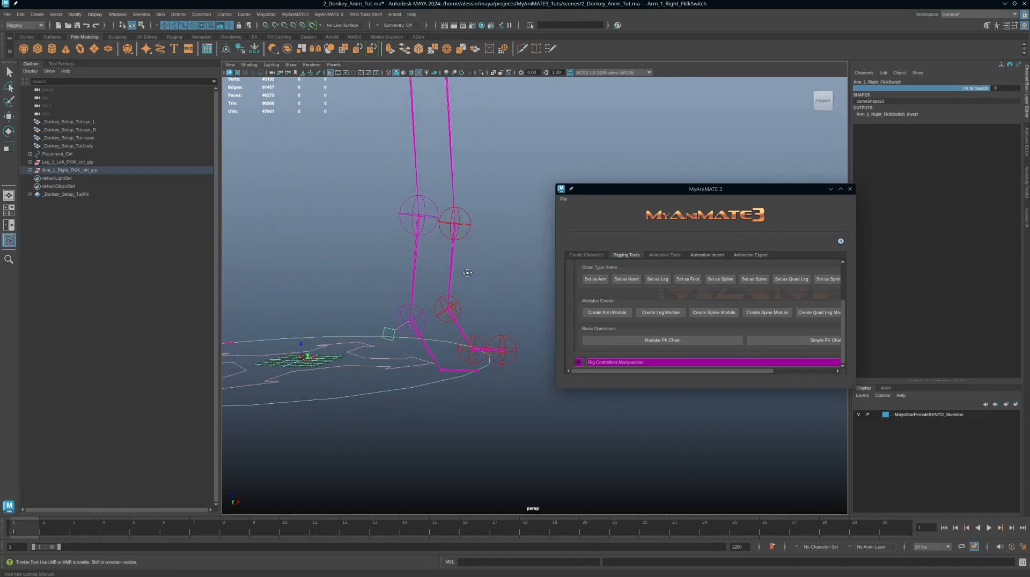
{"action": "left_click_drag", "start_coordinate": [467, 271], "coordinate": [440, 301], "text": "alt"}
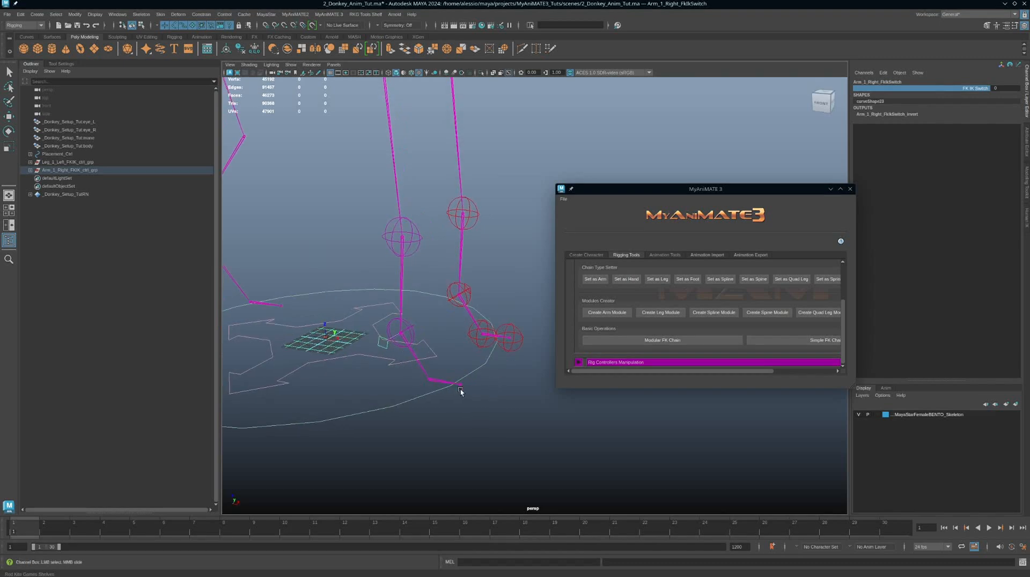
{"action": "key", "text": "q"}
{"action": "left_click", "coordinate": [437, 384]}
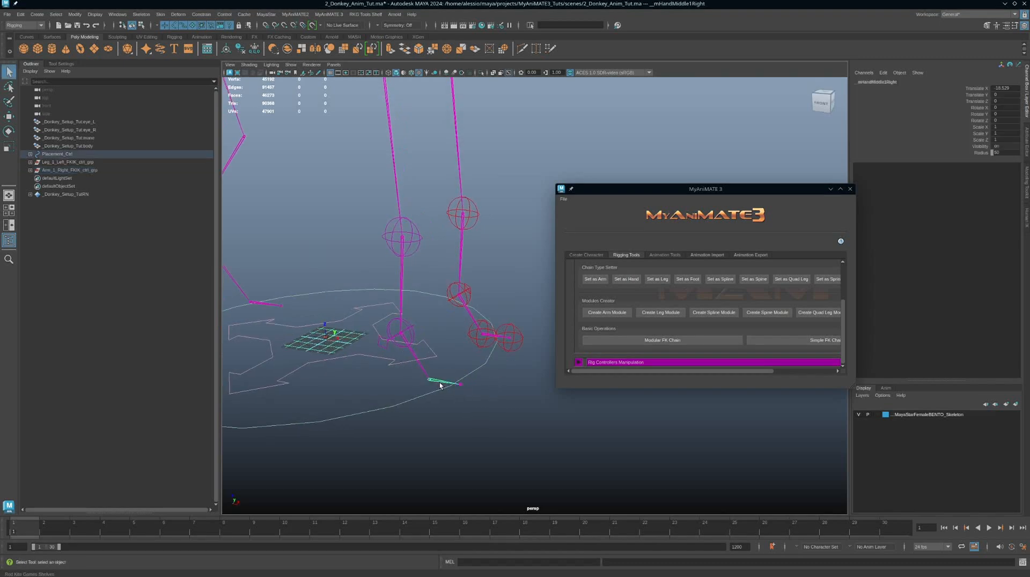
{"action": "left_click", "coordinate": [462, 385]}
{"action": "right_click_drag", "start_coordinate": [432, 352], "coordinate": [402, 324], "text": "alt"}
{"action": "middle_click_drag", "start_coordinate": [403, 324], "coordinate": [455, 367], "text": "alt"}
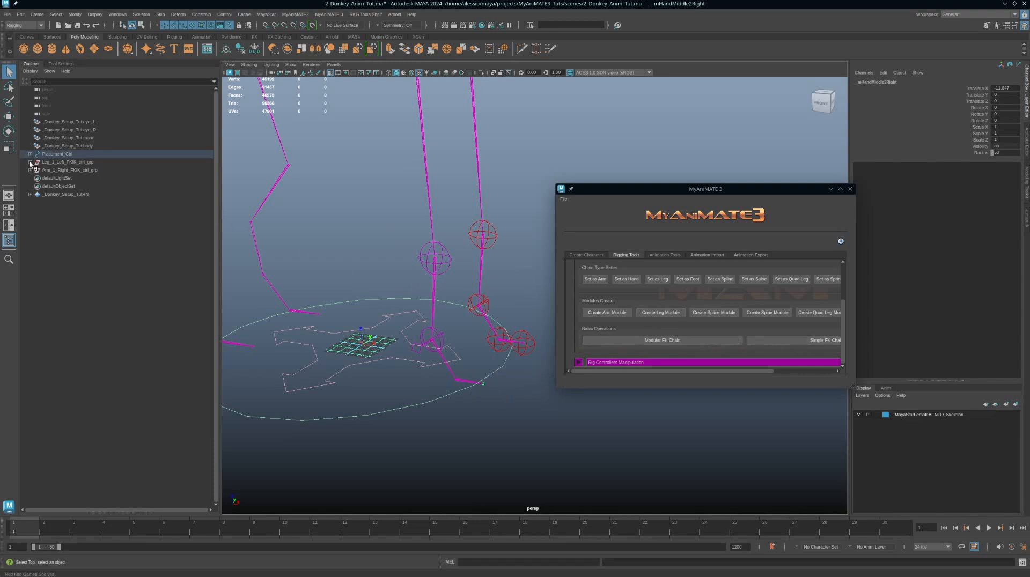
Step: Inspect the contents of the left leg and right arm FKIK control groups in the outliner
{"action": "left_click", "coordinate": [82, 163]}
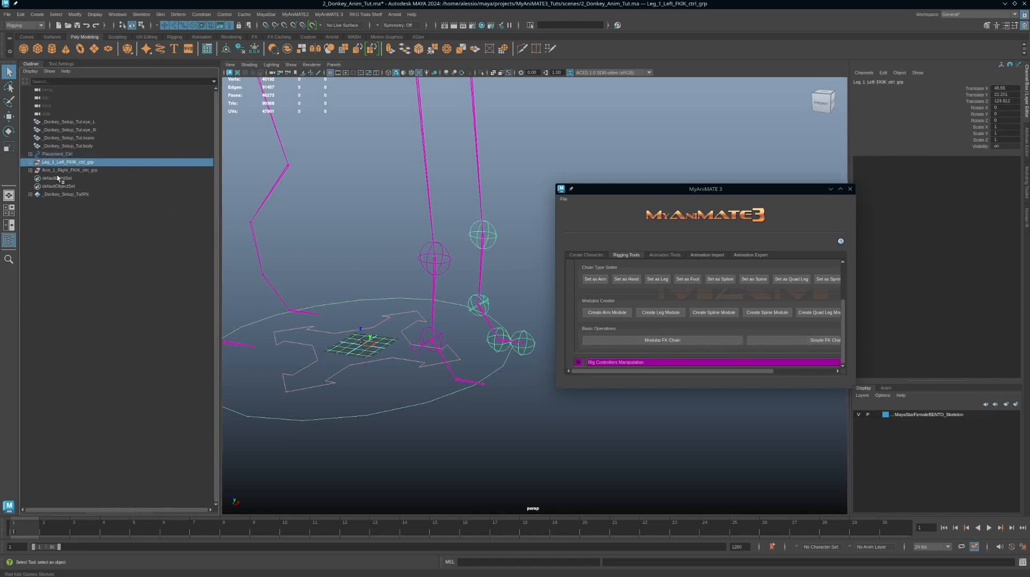
{"action": "left_click", "coordinate": [30, 163]}
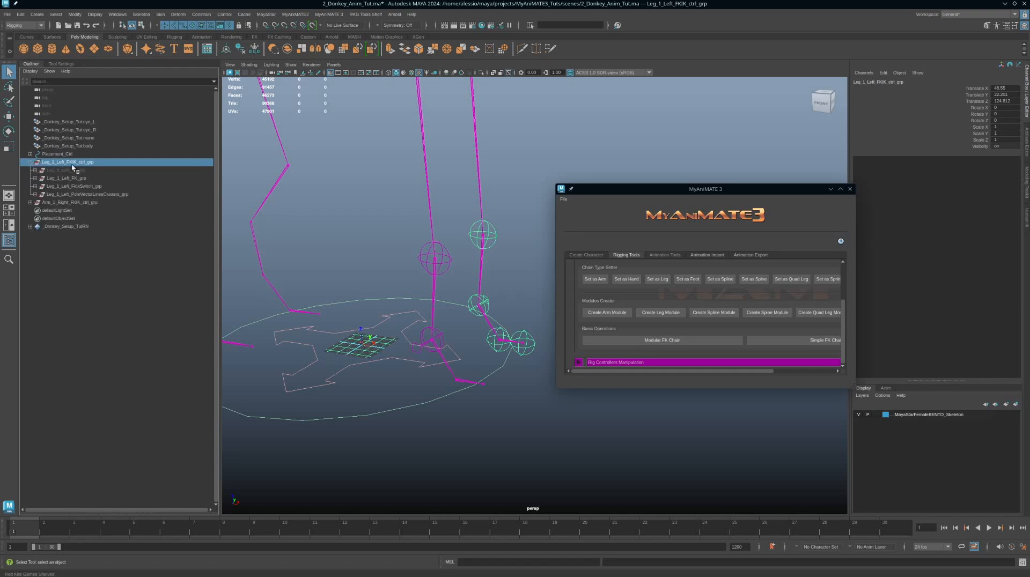
{"action": "scroll", "coordinate": [453, 229], "scroll_direction": "down", "scroll_amount": 3}
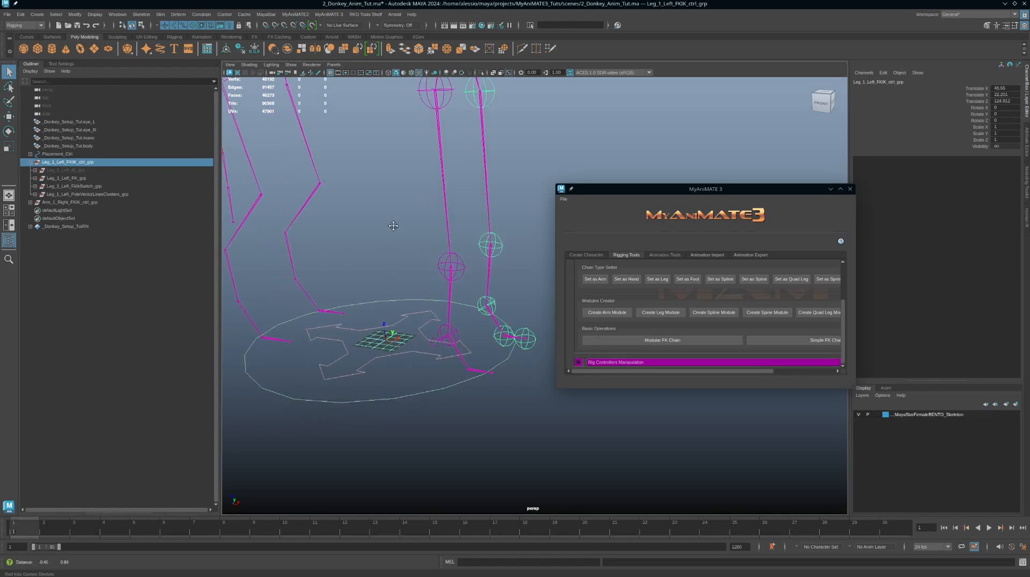
{"action": "middle_click_drag", "start_coordinate": [463, 223], "coordinate": [464, 266], "text": "alt"}
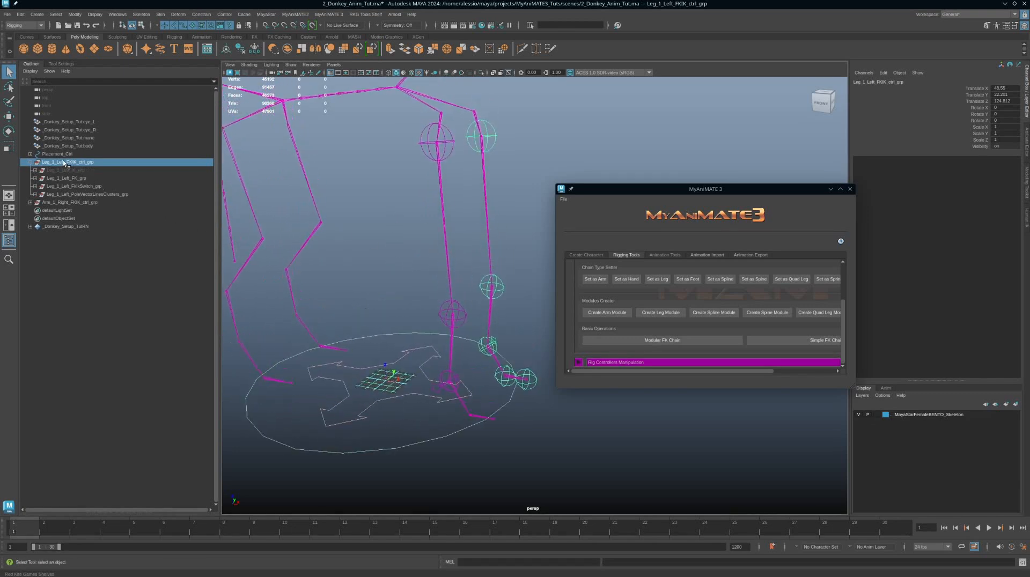
{"action": "left_click", "coordinate": [30, 162]}
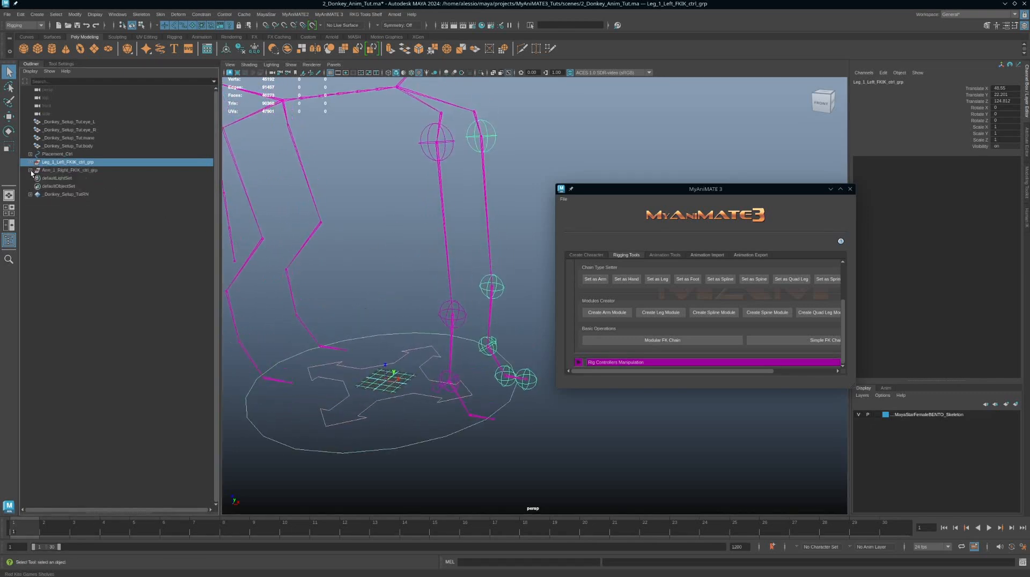
{"action": "left_click", "coordinate": [30, 170]}
{"action": "left_click", "coordinate": [68, 170]}
{"action": "scroll", "coordinate": [360, 296], "scroll_direction": "down", "scroll_amount": 1}
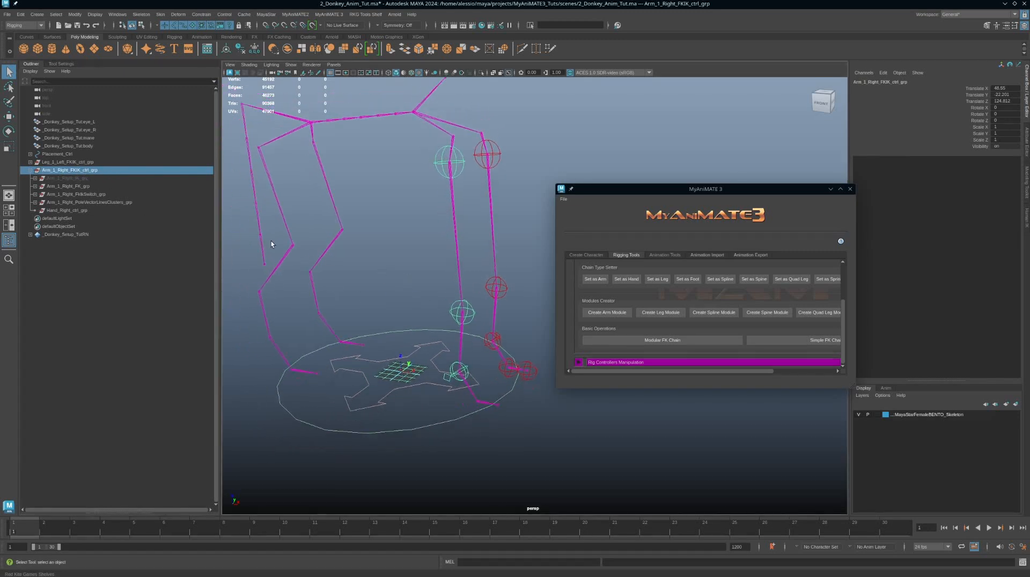
Step: Select the tail joint chain and build a Simple FK Chain on it using a parent constraint and created hierarchy
{"action": "left_click_drag", "start_coordinate": [472, 293], "coordinate": [437, 248], "text": "alt"}
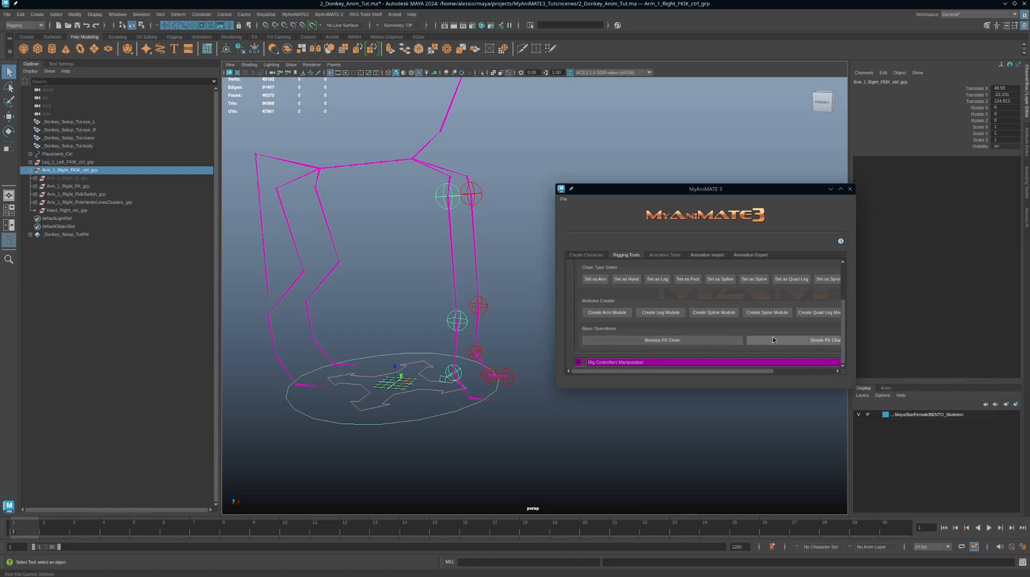
{"action": "left_click_drag", "start_coordinate": [344, 272], "coordinate": [363, 224], "text": "alt"}
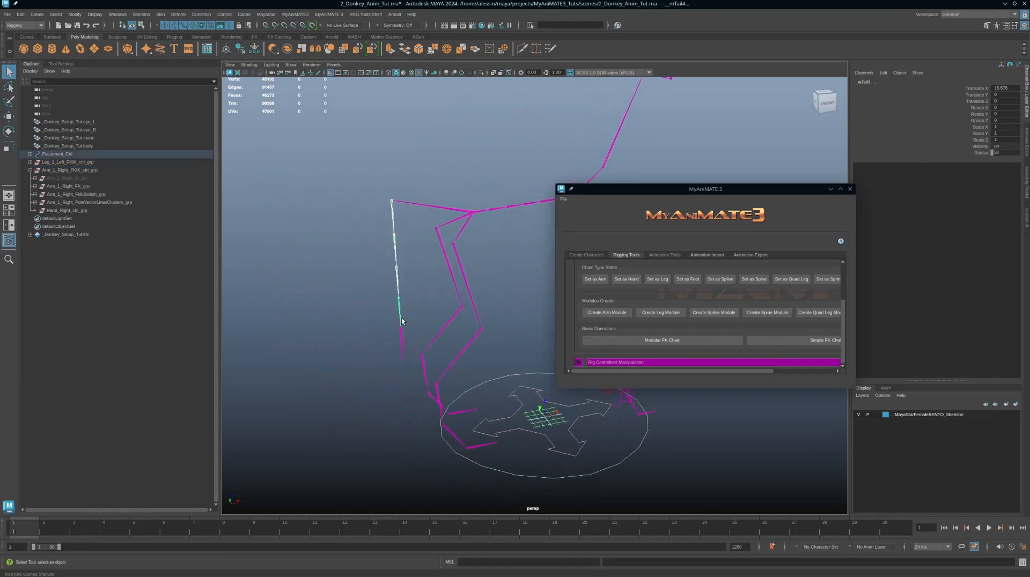
{"action": "left_click", "coordinate": [402, 343]}
{"action": "left_click", "coordinate": [793, 343]}
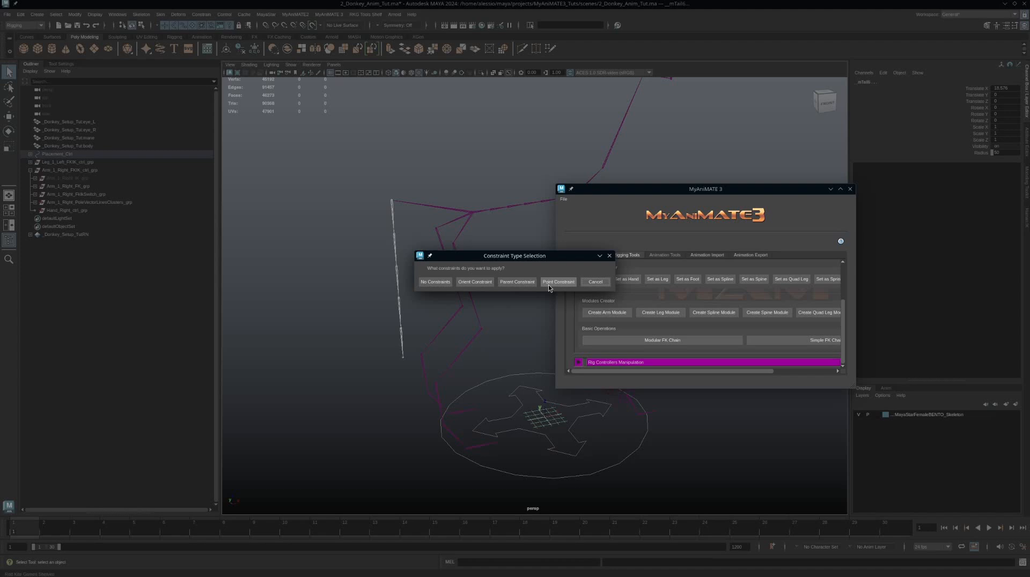
{"action": "left_click", "coordinate": [518, 282]}
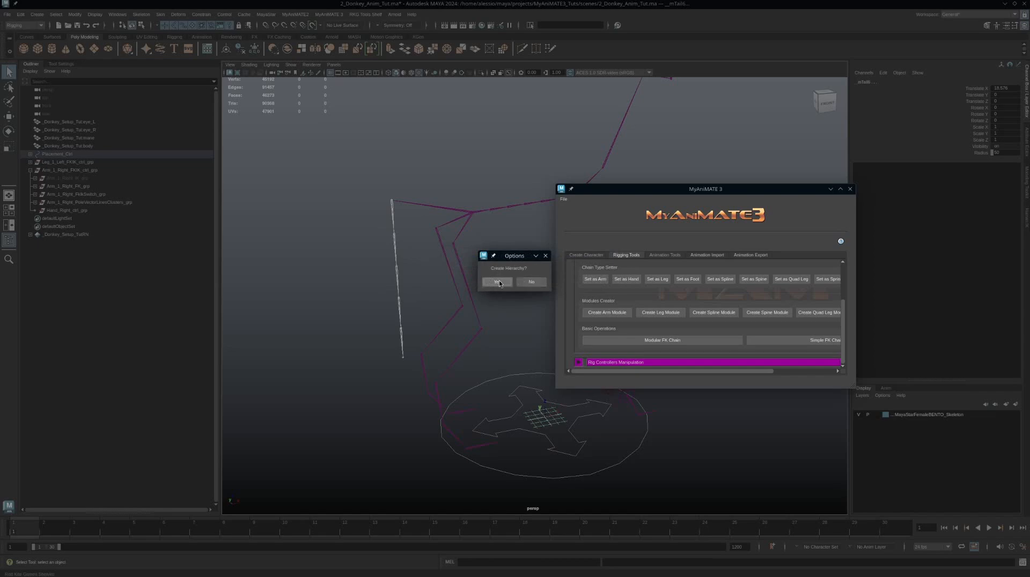
{"action": "left_click", "coordinate": [498, 282]}
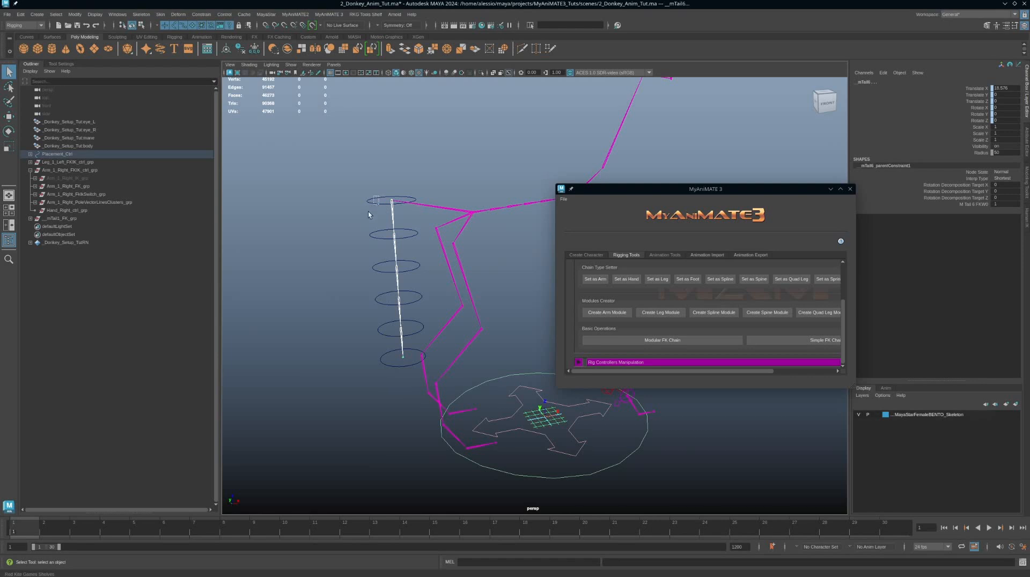
Step: Test-rotate several tail FK controls and undo all the rotations
{"action": "left_click", "coordinate": [377, 227]}
{"action": "key", "text": "e"}
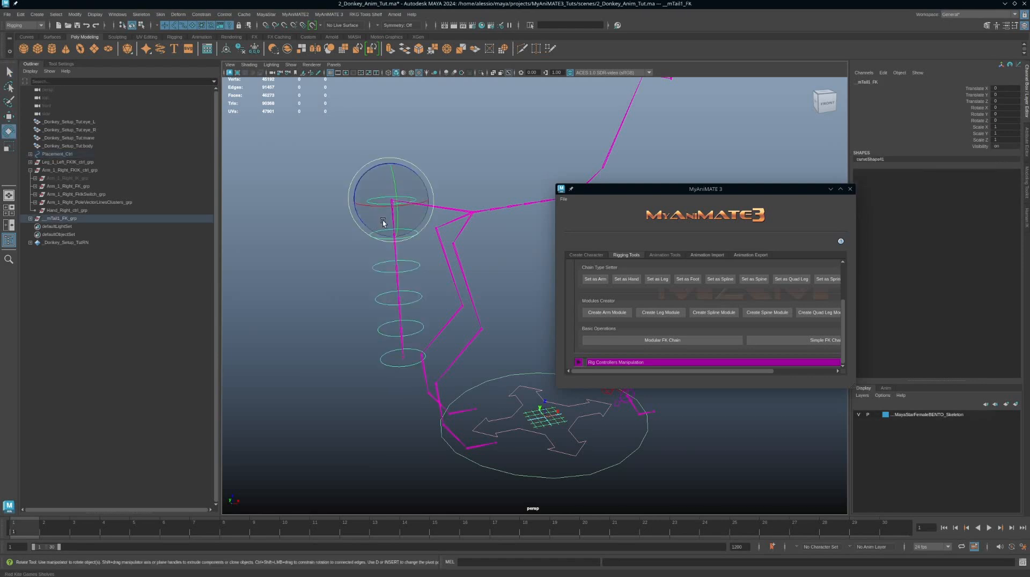
{"action": "middle_click_drag", "start_coordinate": [460, 159], "coordinate": [486, 156], "text": "alt"}
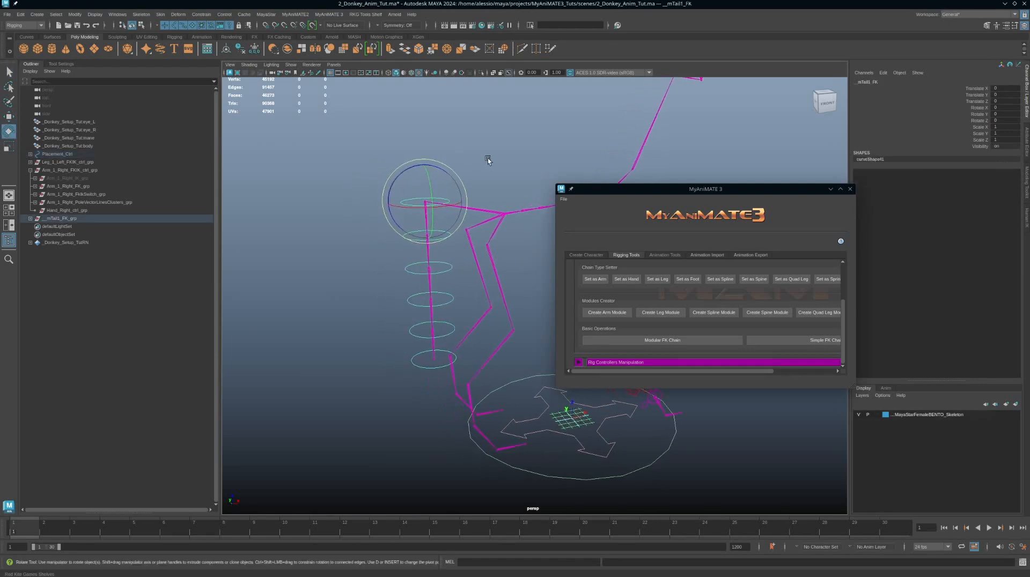
{"action": "left_click_drag", "start_coordinate": [486, 157], "coordinate": [481, 157], "text": "alt"}
{"action": "mouse_move", "coordinate": [397, 167]}
{"action": "left_mouse_down"}
{"action": "mouse_move", "coordinate": [435, 162]}
{"action": "mouse_move", "coordinate": [408, 170]}
{"action": "left_mouse_up"}
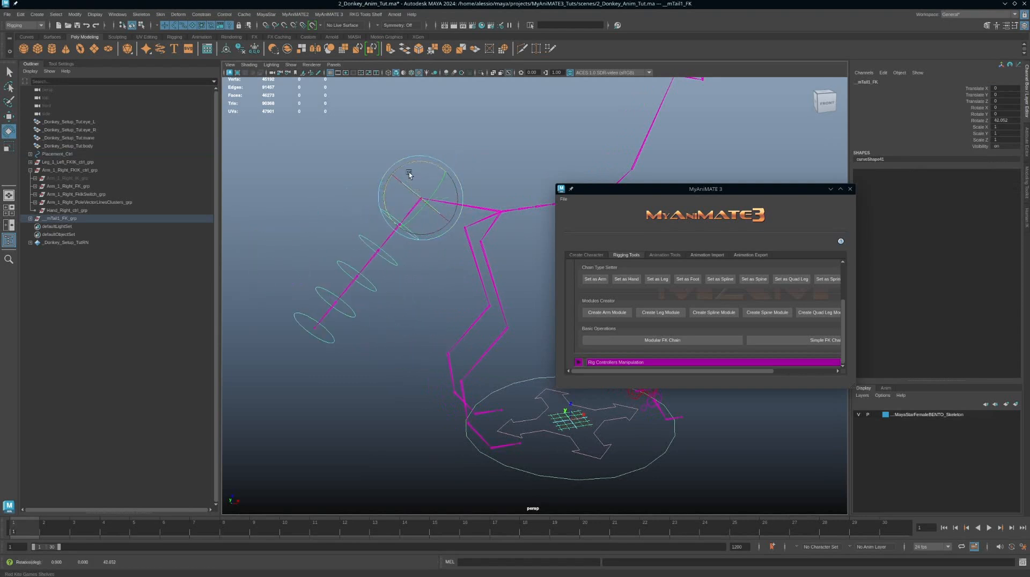
{"action": "left_click_drag", "start_coordinate": [326, 195], "coordinate": [384, 227]}
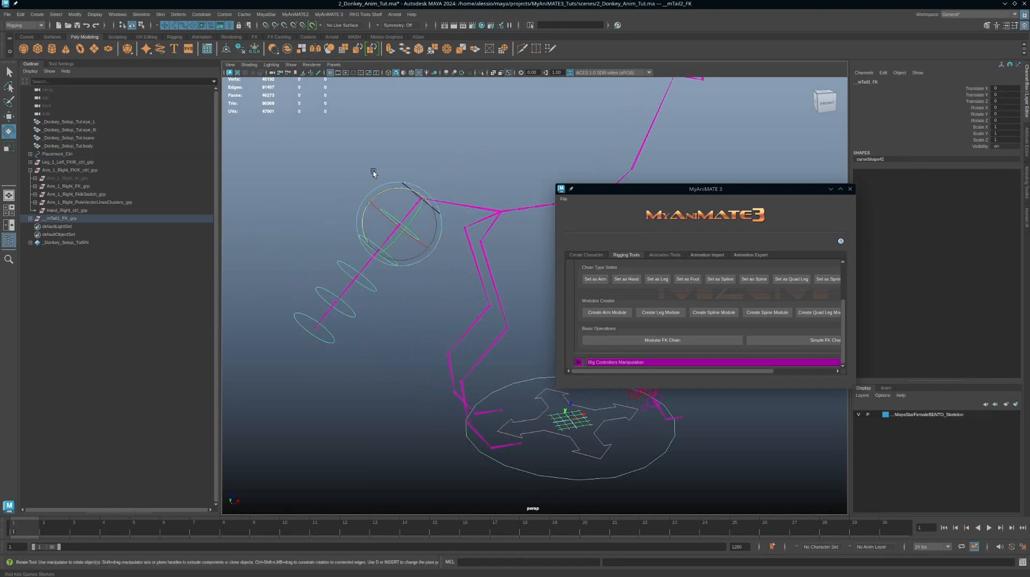
{"action": "left_click", "coordinate": [405, 184]}
{"action": "key", "text": "q"}
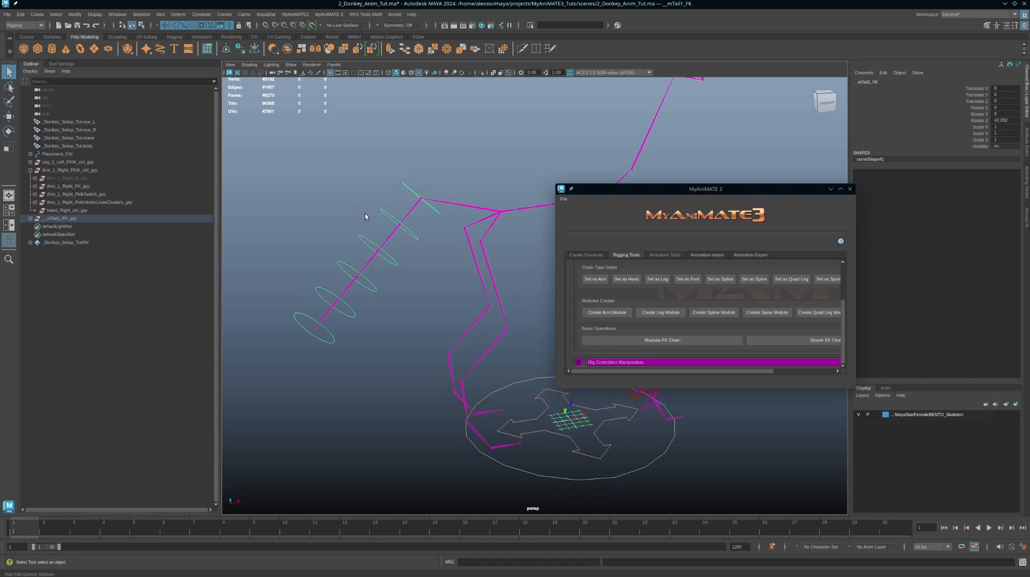
{"action": "left_click", "coordinate": [382, 223]}
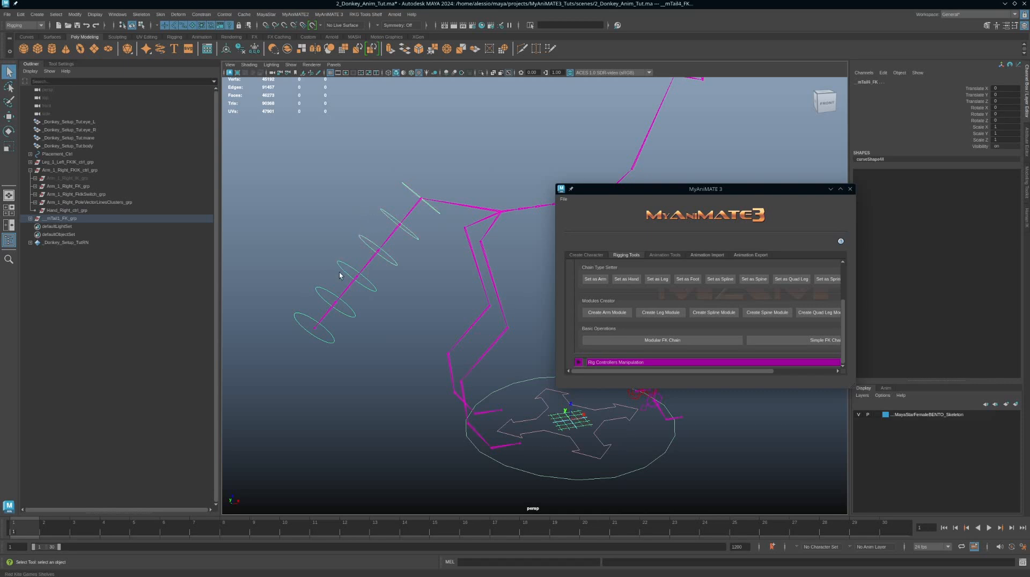
{"action": "left_click", "coordinate": [322, 295]}
{"action": "left_click", "coordinate": [299, 316]}
{"action": "key", "text": "e"}
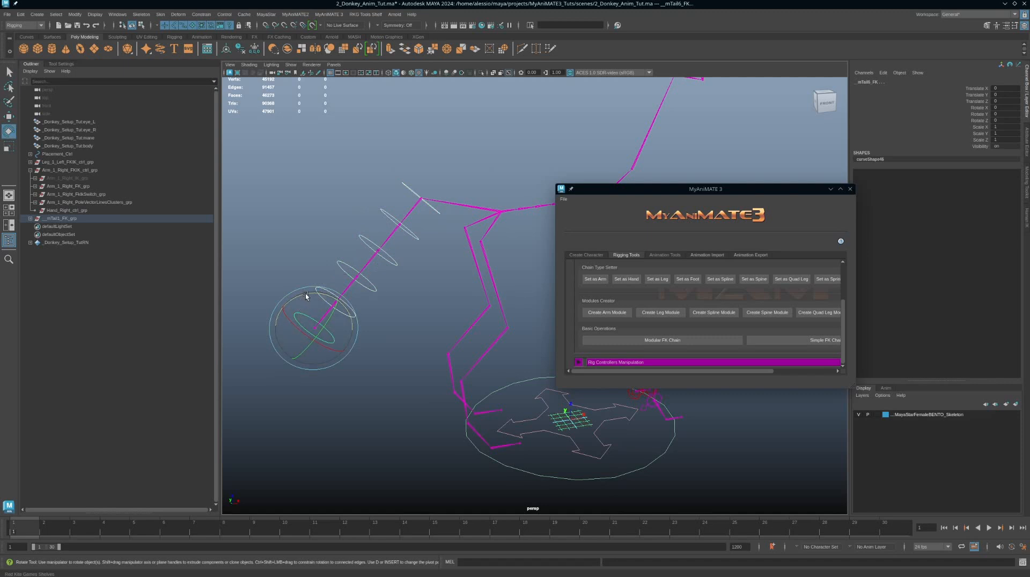
{"action": "left_click_drag", "start_coordinate": [306, 294], "coordinate": [282, 278]}
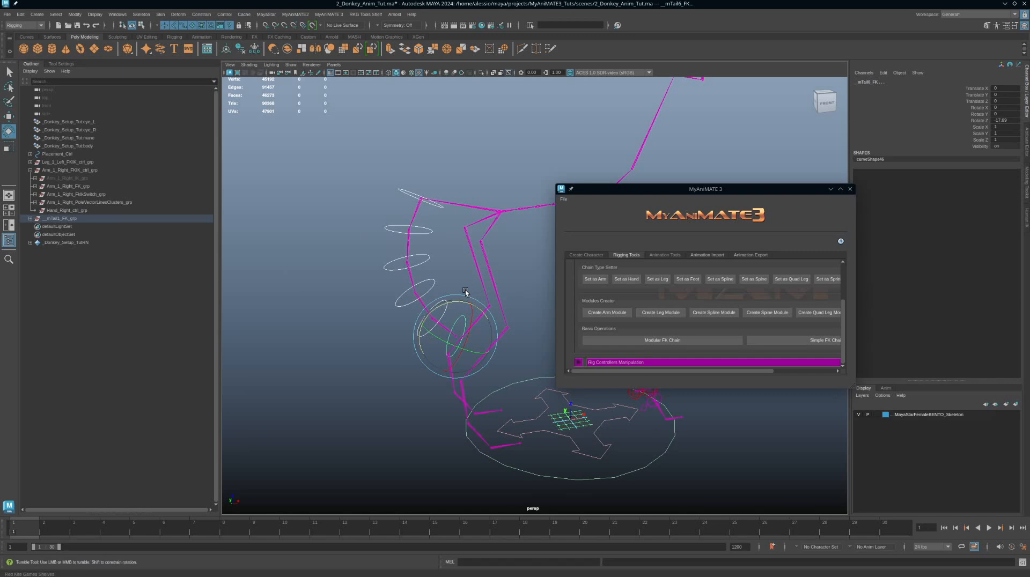
{"action": "left_click_drag", "start_coordinate": [467, 294], "coordinate": [510, 259], "text": "alt"}
{"action": "key", "text": "ctrl+z"}
{"action": "key", "text": "ctrl+z"}
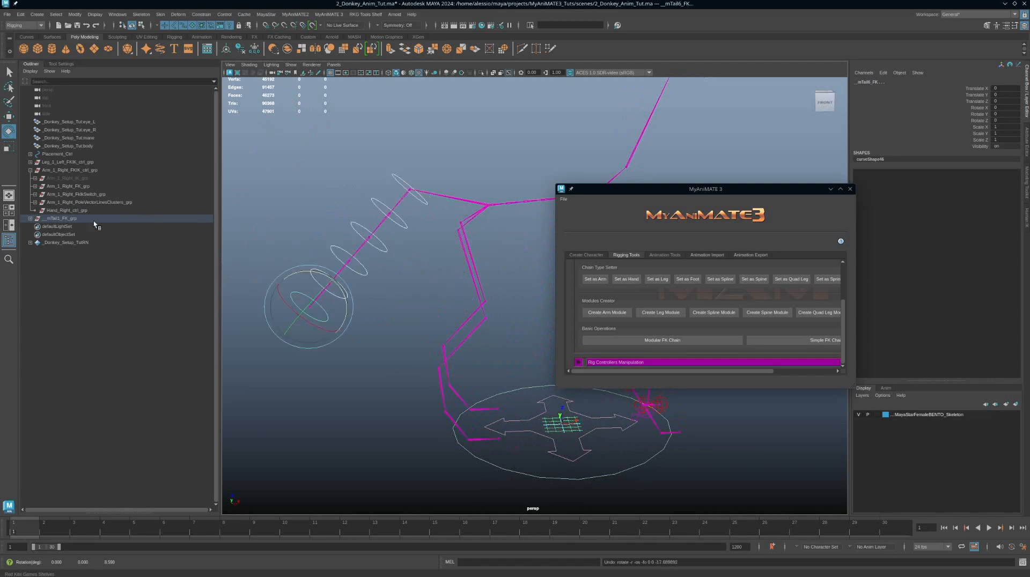
{"action": "key", "text": "Up"}
{"action": "key", "text": "Up"}
{"action": "key", "text": "Up"}
{"action": "key", "text": "Up"}
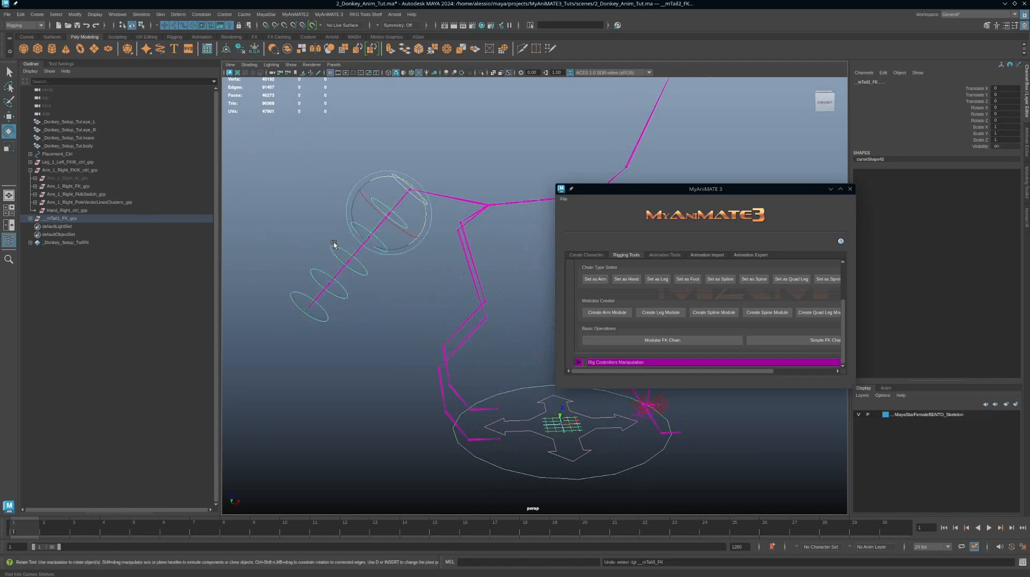
{"action": "key", "text": "ctrl+z"}
{"action": "key", "text": "ctrl+z"}
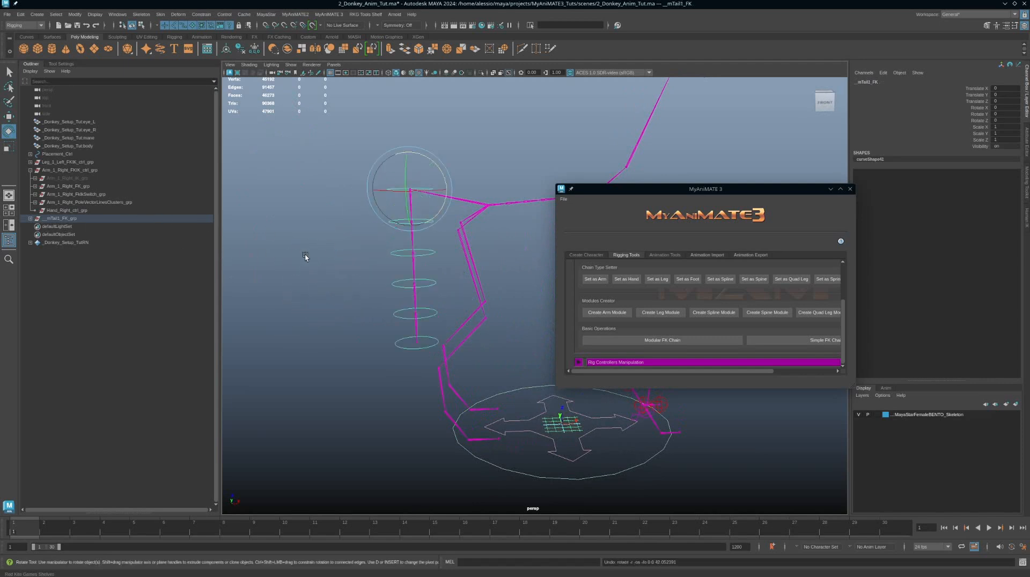
Step: Expand the tail FK control group in the outliner and delete the whole group
{"action": "left_click", "coordinate": [31, 218]}
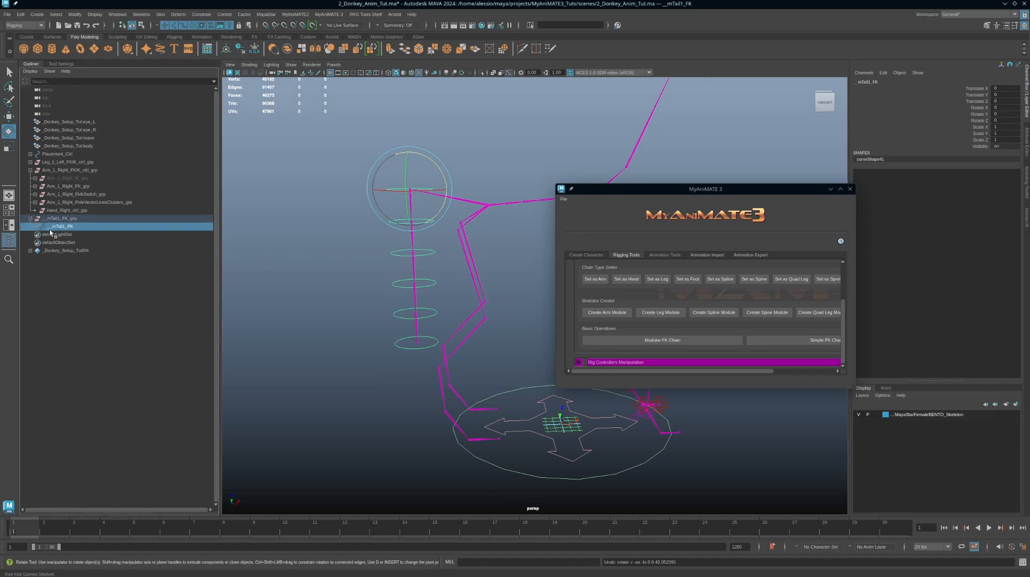
{"action": "left_click", "coordinate": [30, 218]}
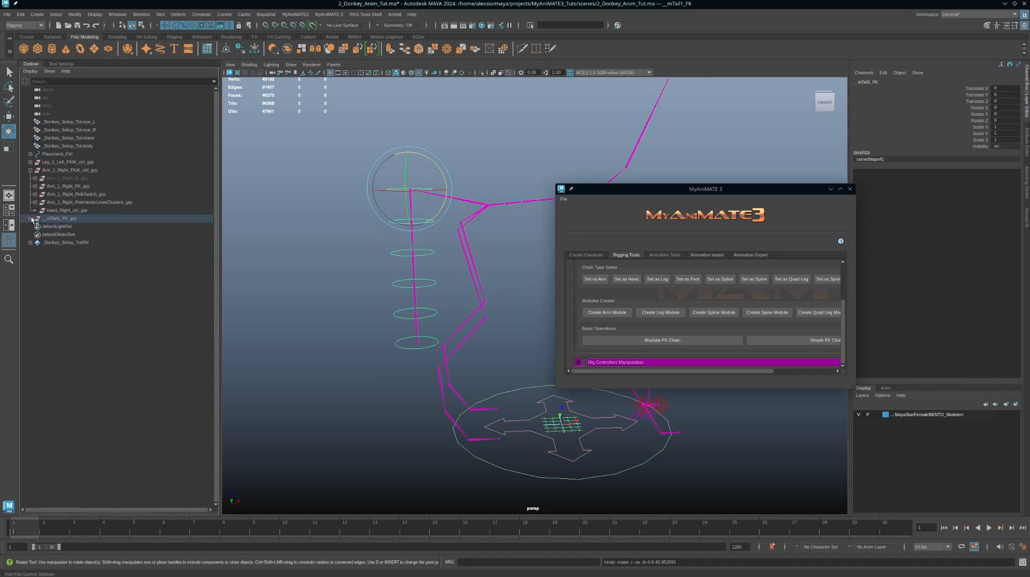
{"action": "left_click", "coordinate": [31, 218], "text": "shift"}
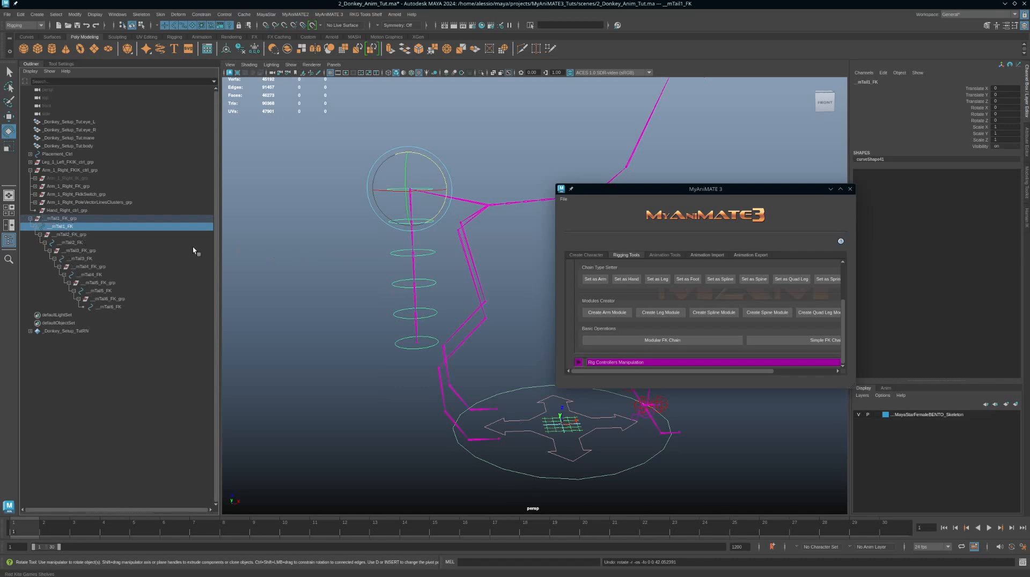
{"action": "left_click_drag", "start_coordinate": [368, 244], "coordinate": [400, 267]}
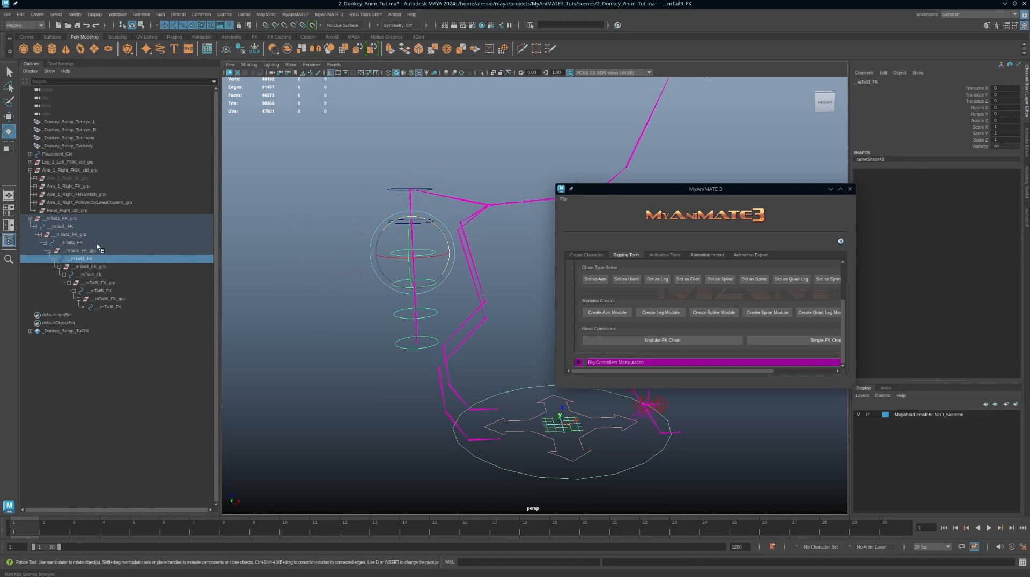
{"action": "left_click", "coordinate": [45, 220]}
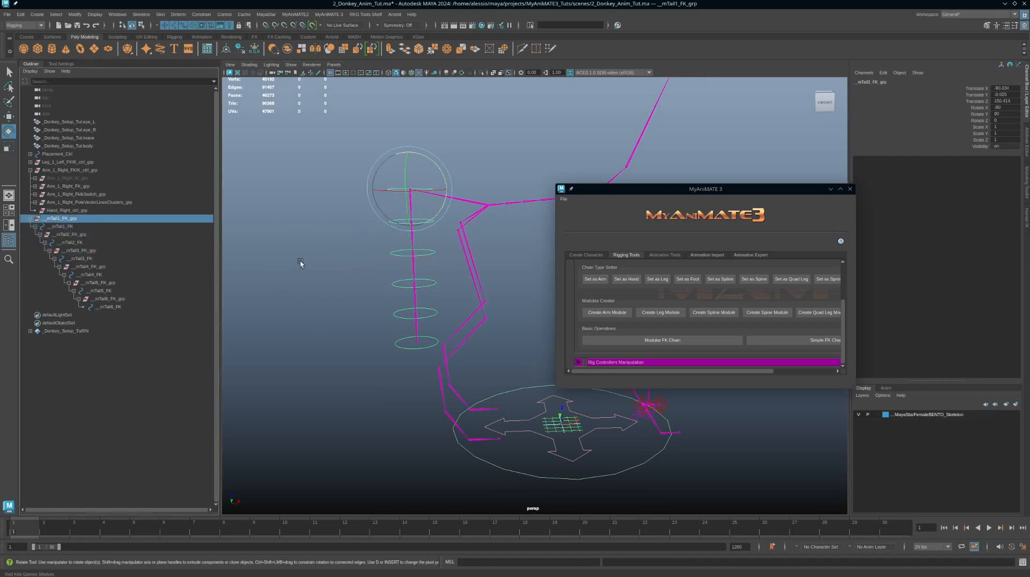
{"action": "key", "text": "Delete"}
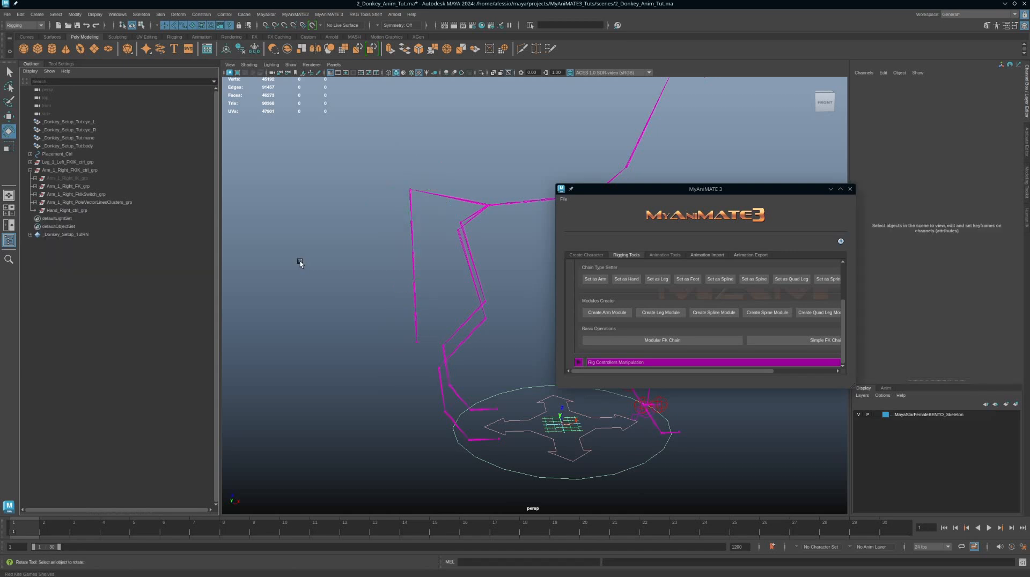
Step: Reselect the tail joint chain and build a Modular FK Chain on it
{"action": "left_click", "coordinate": [411, 207]}
{"action": "key", "text": "q"}
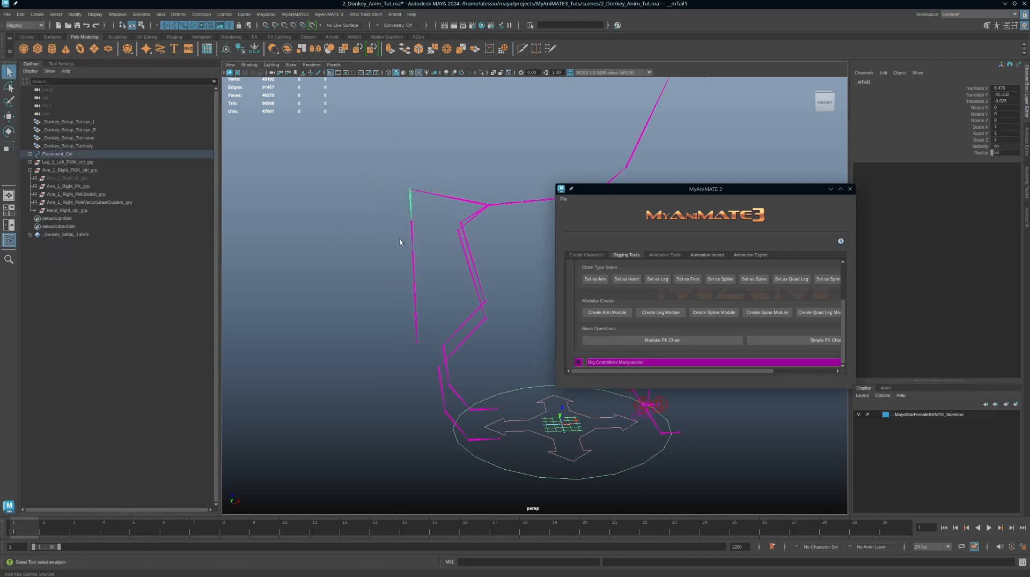
{"action": "left_click_drag", "start_coordinate": [386, 263], "coordinate": [432, 269]}
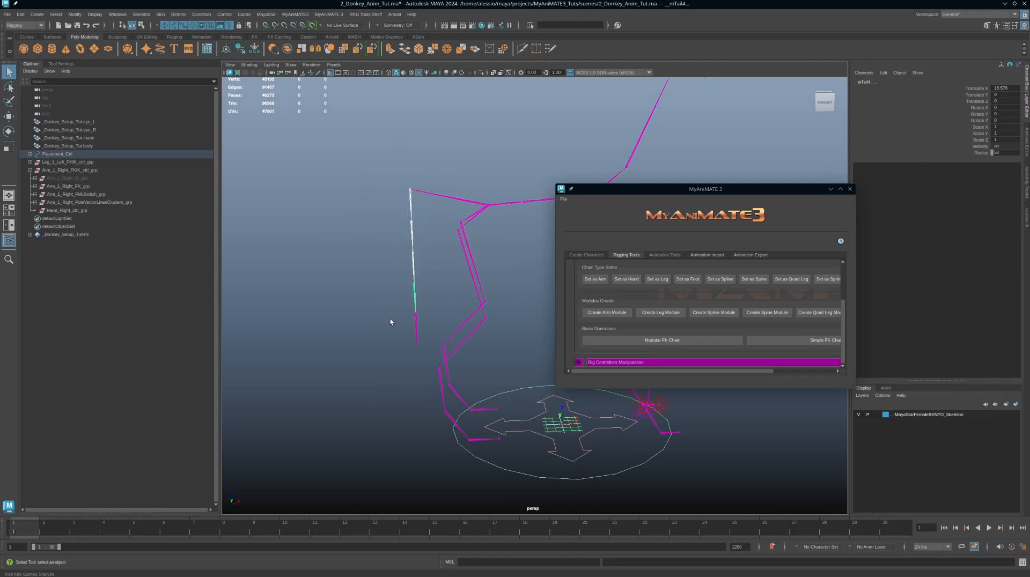
{"action": "left_click_drag", "start_coordinate": [390, 322], "coordinate": [416, 338]}
{"action": "left_click", "coordinate": [668, 342]}
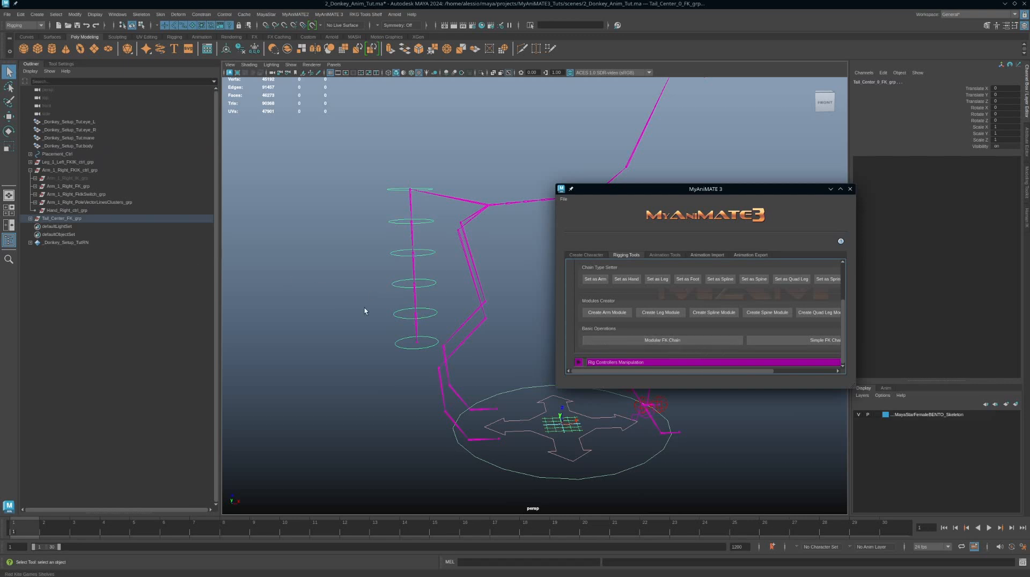
Step: Expand the new tail FK groups and test-move the base tail control, undoing the move
{"action": "left_click", "coordinate": [31, 218], "text": "shift"}
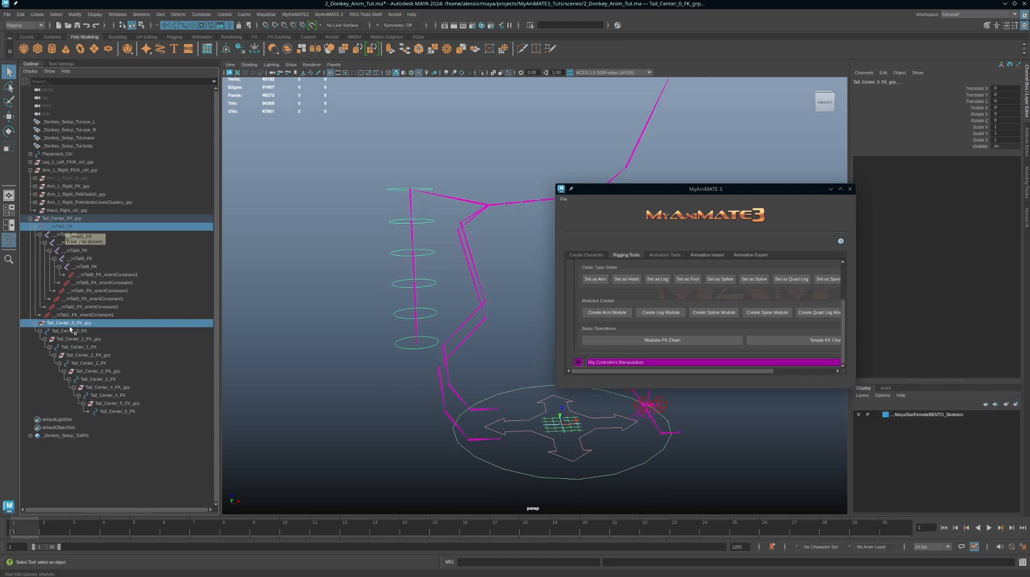
{"action": "scroll", "coordinate": [346, 267], "scroll_direction": "down", "scroll_amount": 2}
{"action": "middle_click_drag", "start_coordinate": [361, 235], "coordinate": [334, 253], "text": "alt"}
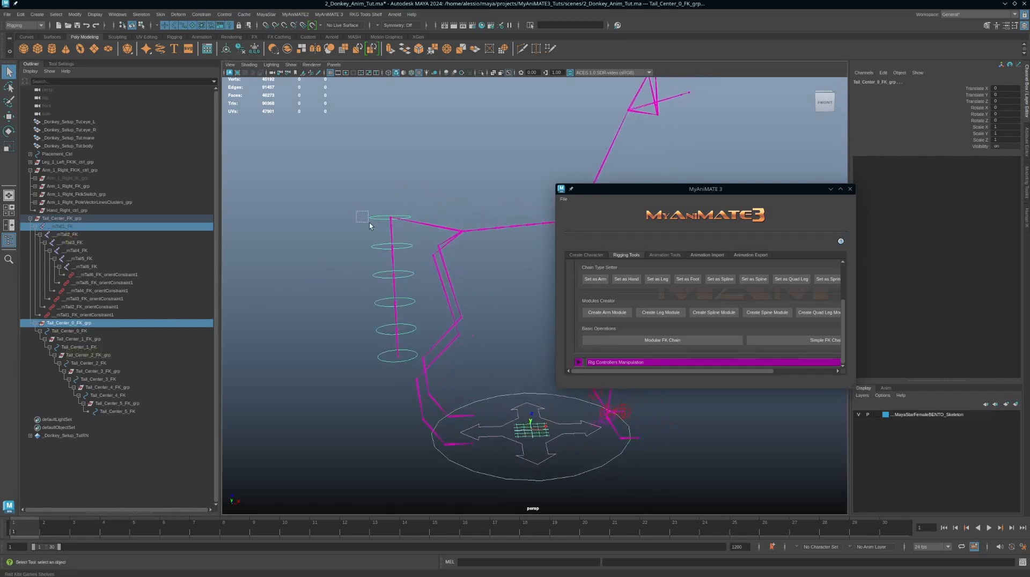
{"action": "left_click_drag", "start_coordinate": [369, 223], "coordinate": [380, 242]}
{"action": "key", "text": "w"}
{"action": "key", "text": "ctrl+z"}
{"action": "key", "text": "ctrl+z"}
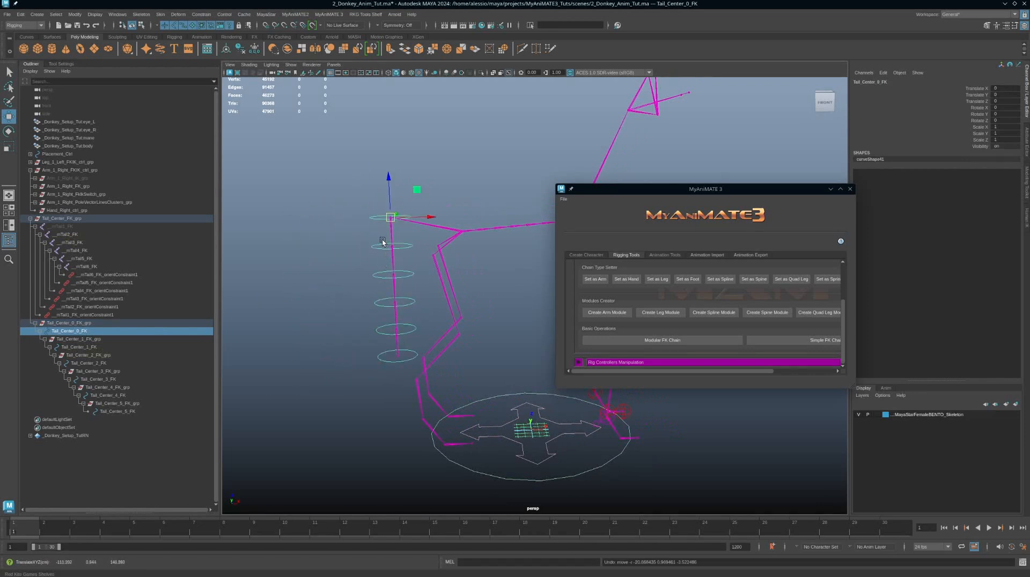
{"action": "left_click_drag", "start_coordinate": [388, 217], "coordinate": [427, 210]}
{"action": "key", "text": "ctrl+z"}
Step: Test-rotate the base and next tail controls and undo the rotations
{"action": "key", "text": "e"}
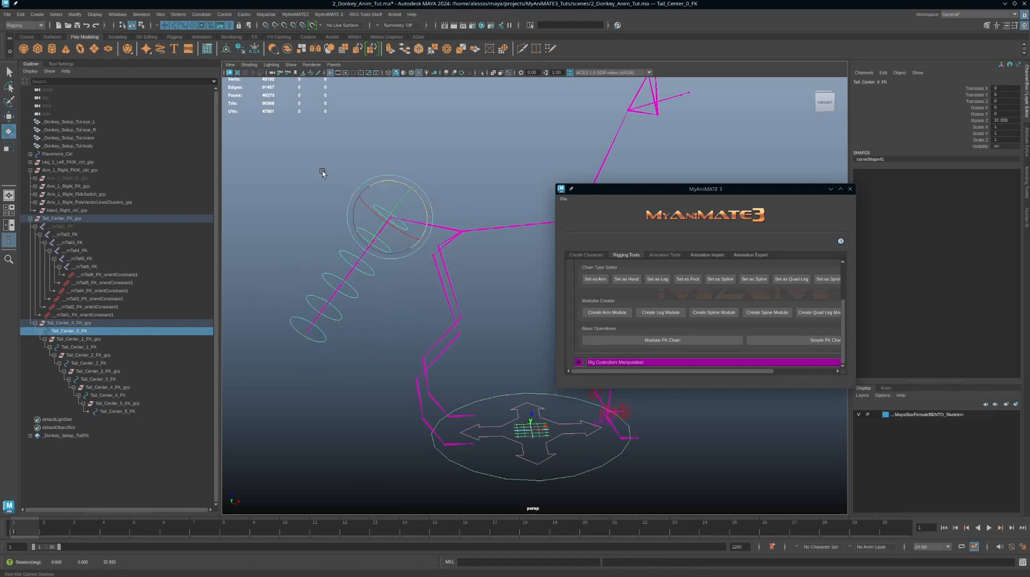
{"action": "left_click_drag", "start_coordinate": [323, 172], "coordinate": [373, 241]}
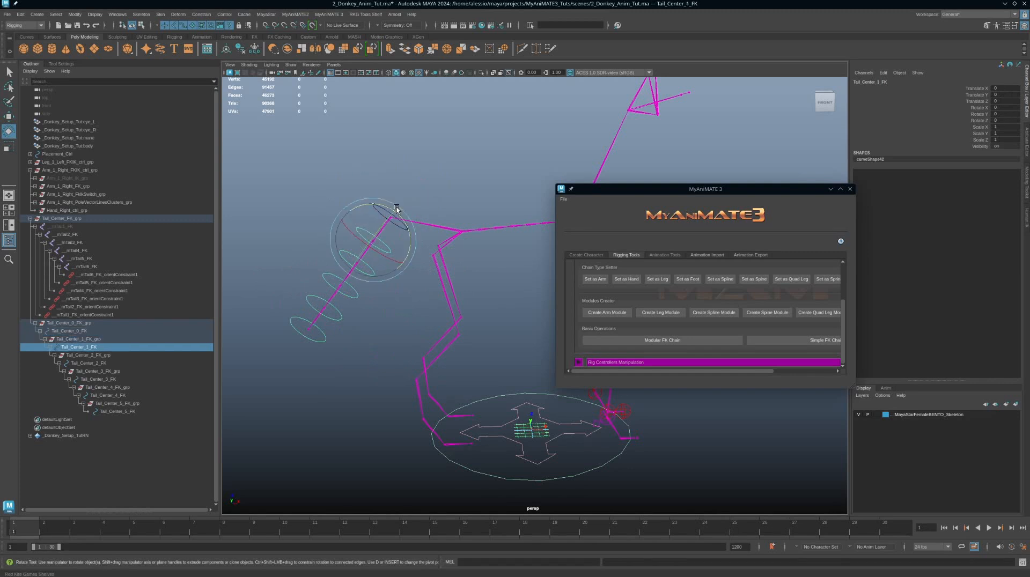
{"action": "left_click", "coordinate": [375, 213], "text": "shift"}
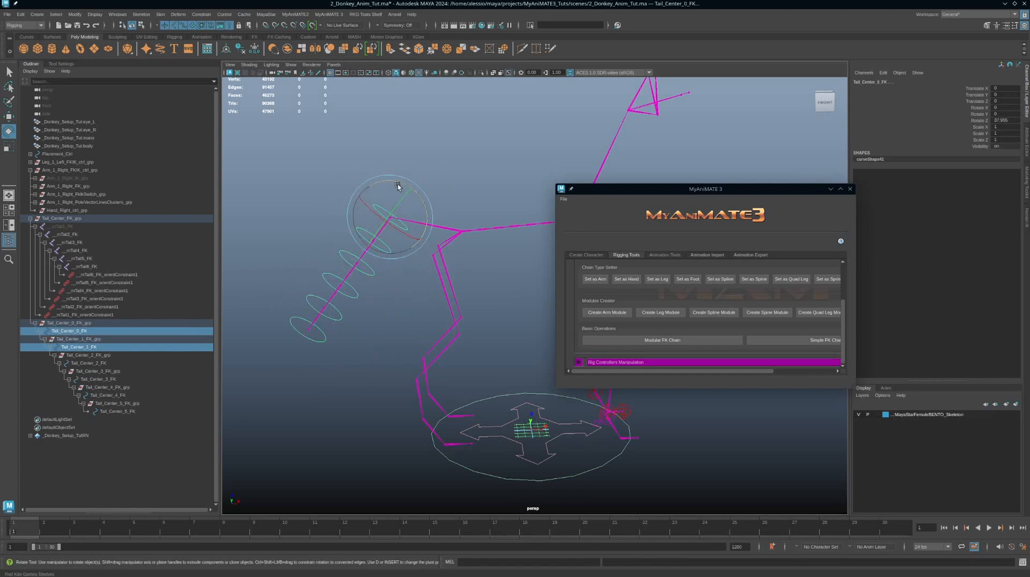
{"action": "mouse_move", "coordinate": [397, 182]}
{"action": "left_mouse_down"}
{"action": "mouse_move", "coordinate": [420, 203]}
{"action": "mouse_move", "coordinate": [400, 161]}
{"action": "mouse_move", "coordinate": [409, 181]}
{"action": "left_mouse_up"}
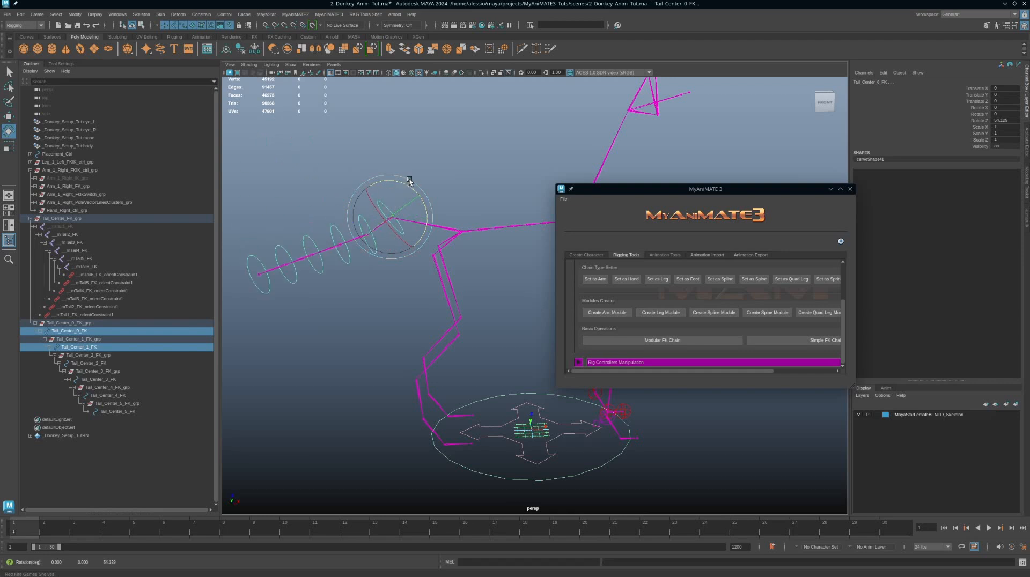
{"action": "key", "text": "ctrl+z"}
{"action": "key", "text": "ctrl+z"}
{"action": "key", "text": "ctrl+z"}
{"action": "key", "text": "ctrl+z"}
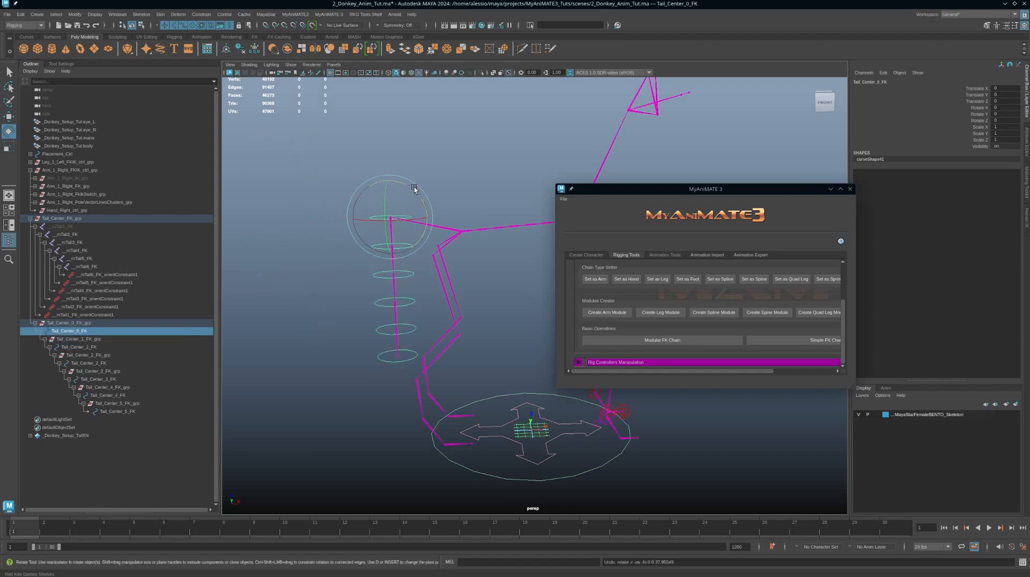
Step: Parent-constrain the tail FK group to the pelvis control with Maintain offset enabled
{"action": "left_click", "coordinate": [68, 218]}
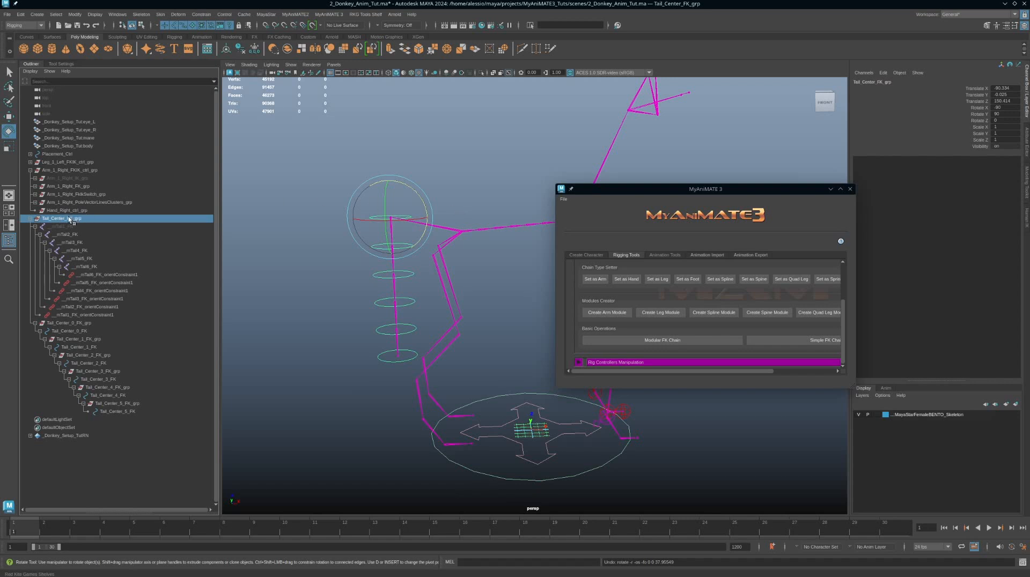
{"action": "left_click", "coordinate": [462, 222]}
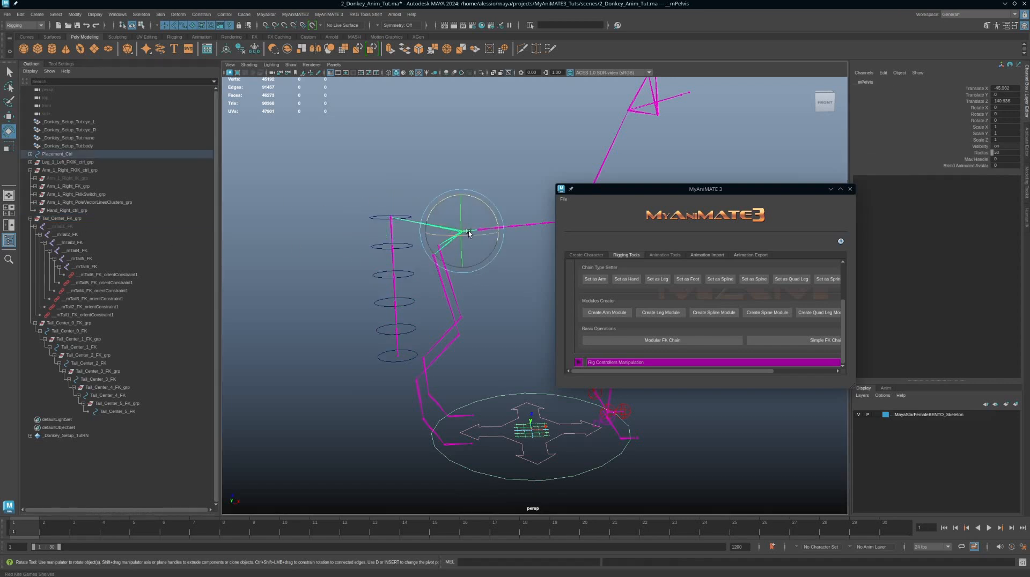
{"action": "mouse_move", "coordinate": [499, 217]}
{"action": "left_mouse_down", "text": "alt"}
{"action": "mouse_move", "coordinate": [492, 239]}
{"action": "mouse_move", "coordinate": [490, 225]}
{"action": "left_mouse_up", "text": "alt"}
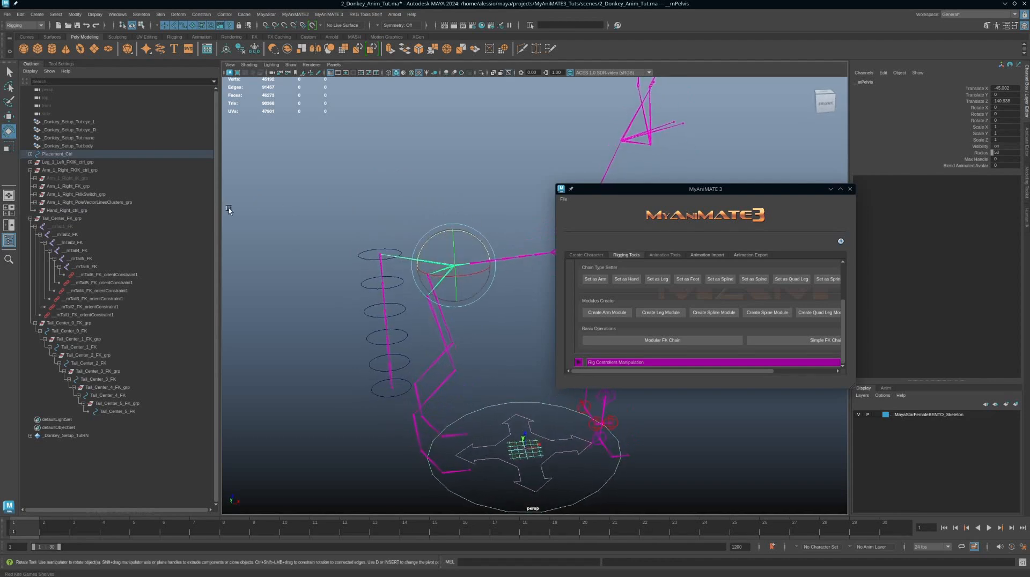
{"action": "left_click", "coordinate": [60, 220]}
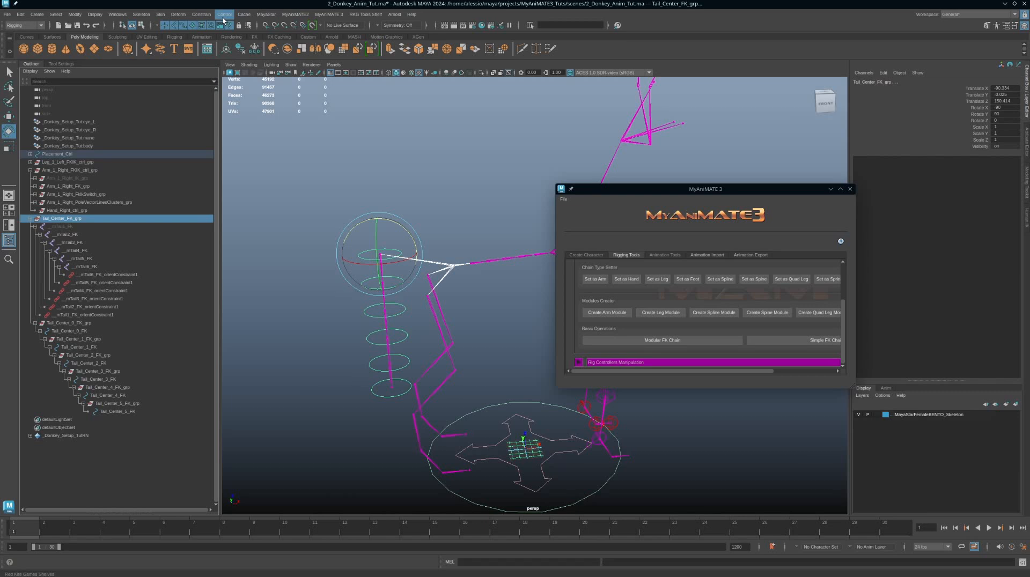
{"action": "left_click", "coordinate": [202, 15]}
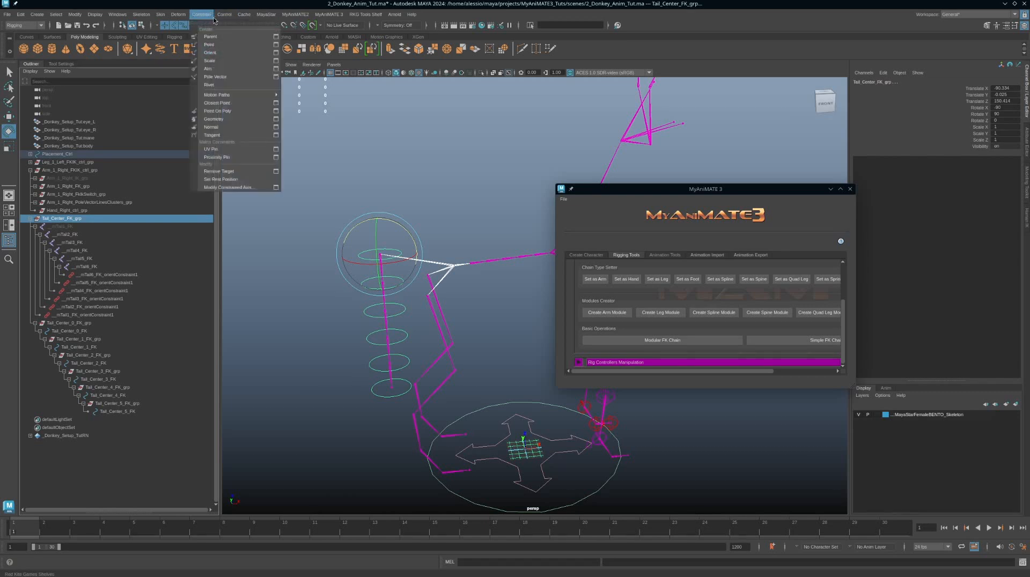
{"action": "left_click", "coordinate": [275, 37]}
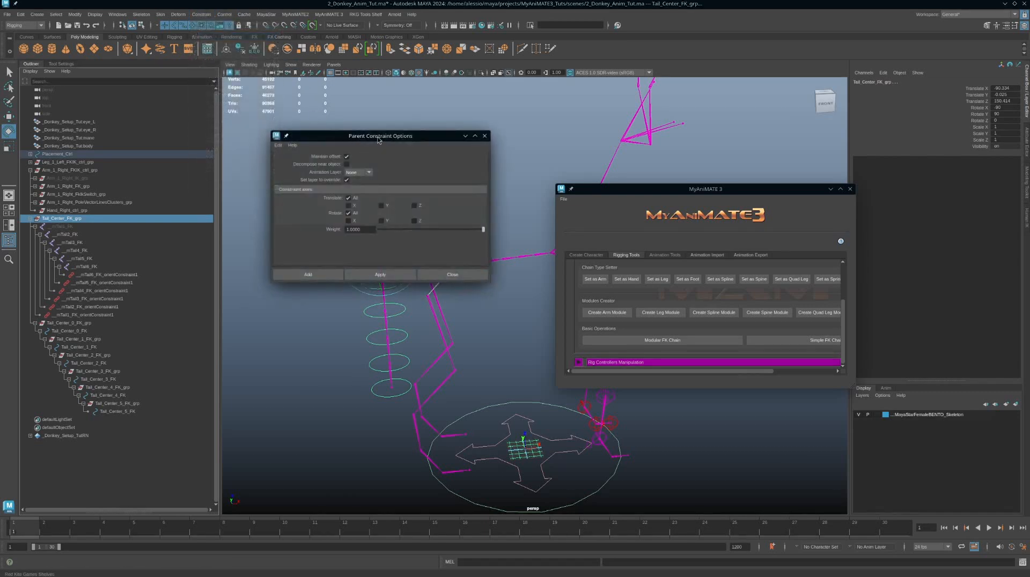
{"action": "left_click_drag", "start_coordinate": [387, 137], "coordinate": [200, 125]}
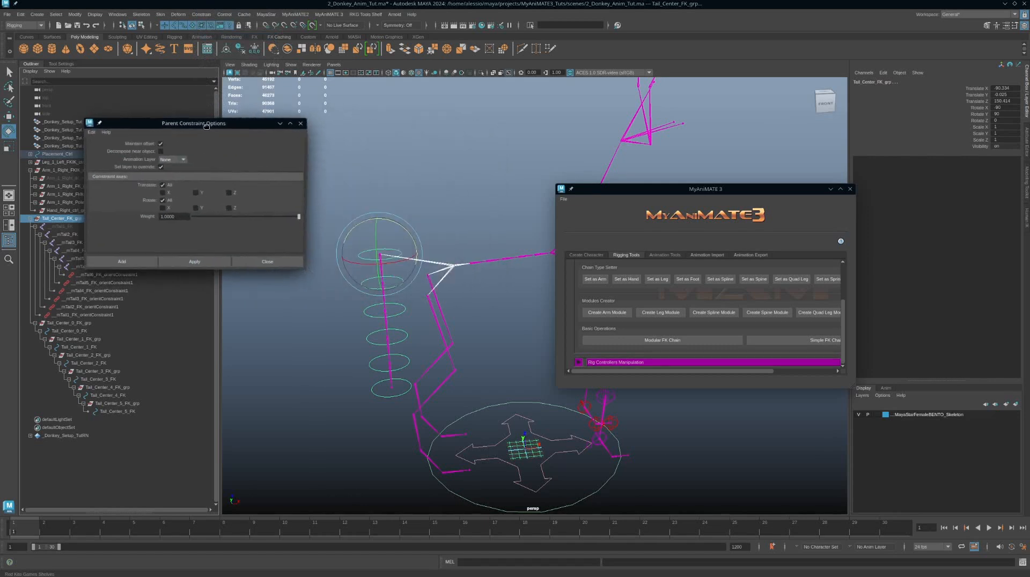
{"action": "left_click", "coordinate": [200, 263]}
Step: Test-move the pelvis control and undo the moves
{"action": "left_click", "coordinate": [459, 252]}
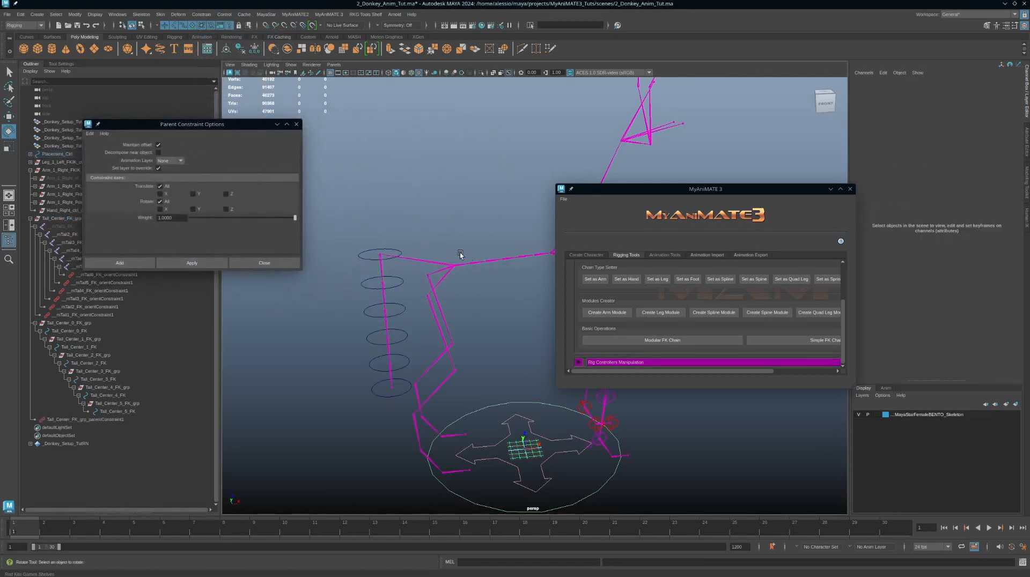
{"action": "left_click_drag", "start_coordinate": [457, 278], "coordinate": [457, 280]}
{"action": "left_click_drag", "start_coordinate": [469, 231], "coordinate": [494, 256]}
{"action": "key", "text": "ctrl+z"}
{"action": "key", "text": "ctrl+z"}
{"action": "key", "text": "ctrl+z"}
{"action": "key", "text": "w"}
{"action": "key", "text": "ctrl+z"}
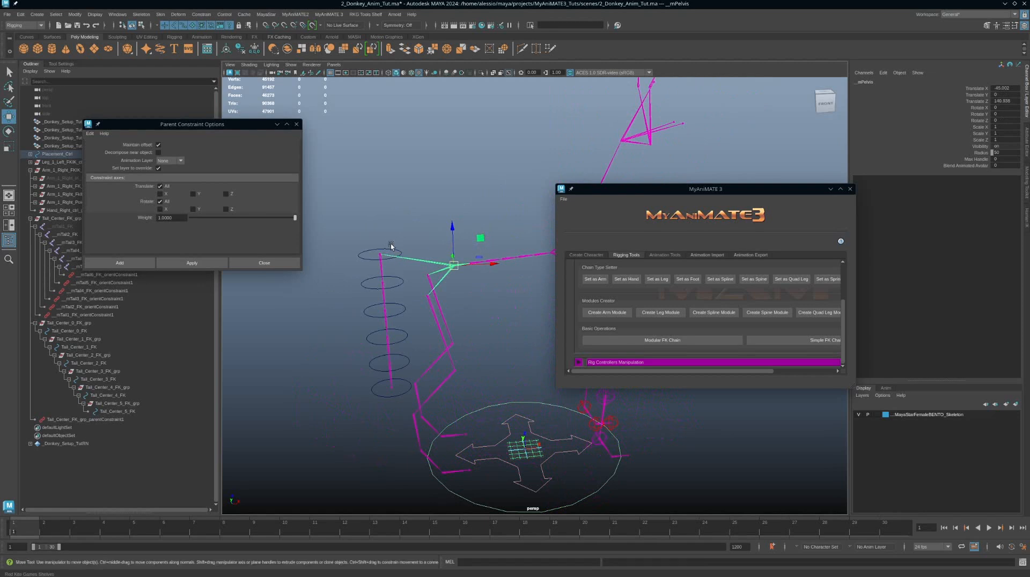
Step: Test-move the base tail control and undo the move
{"action": "left_click", "coordinate": [396, 253]}
{"action": "key", "text": "e"}
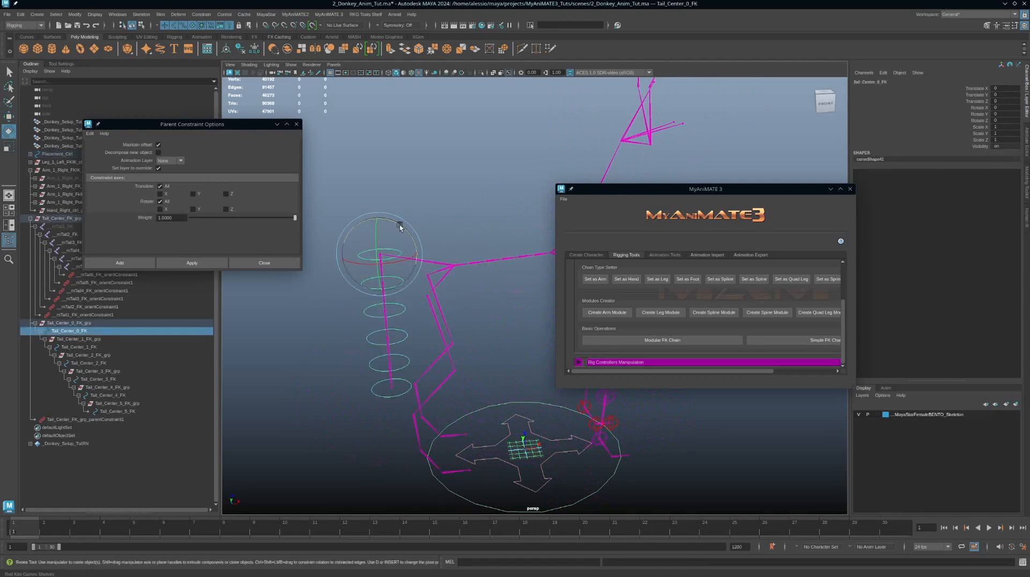
{"action": "key", "text": "w"}
{"action": "left_click_drag", "start_coordinate": [397, 250], "coordinate": [370, 227]}
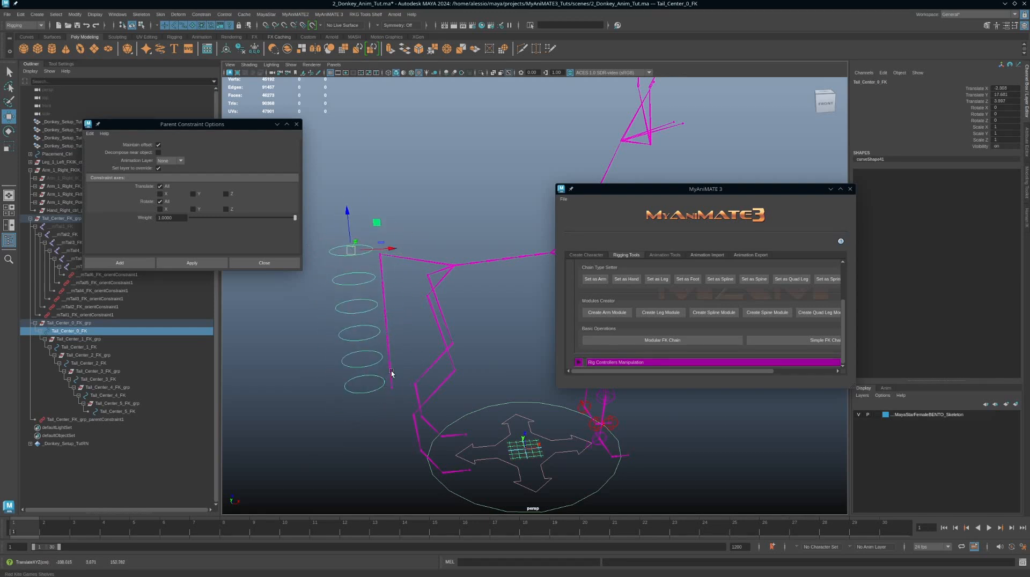
{"action": "key", "text": "ctrl+z"}
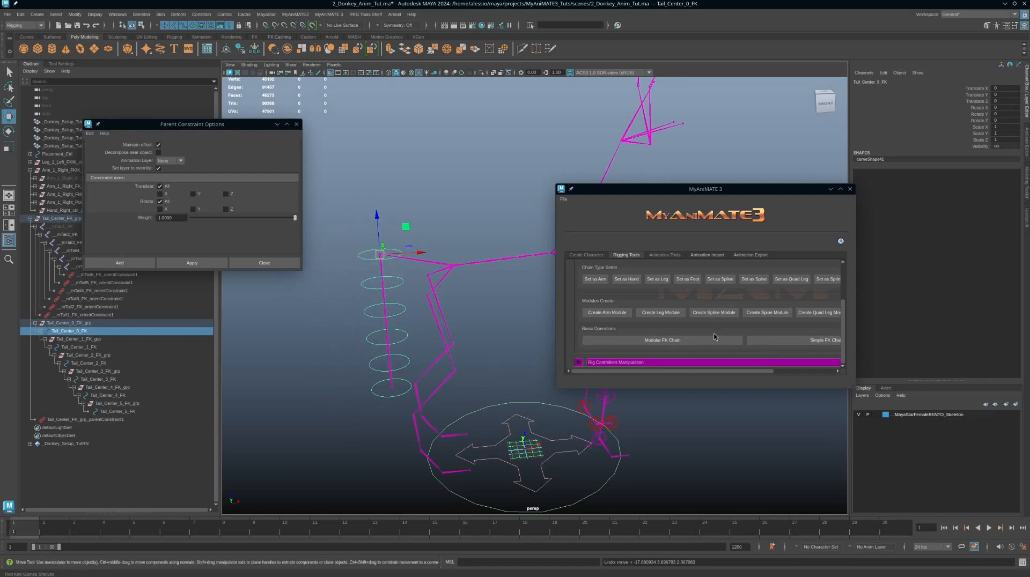
Step: Delete the tail FK group and the remaining limb control groups from the outliner
{"action": "left_click_drag", "start_coordinate": [421, 307], "coordinate": [343, 279], "text": "alt"}
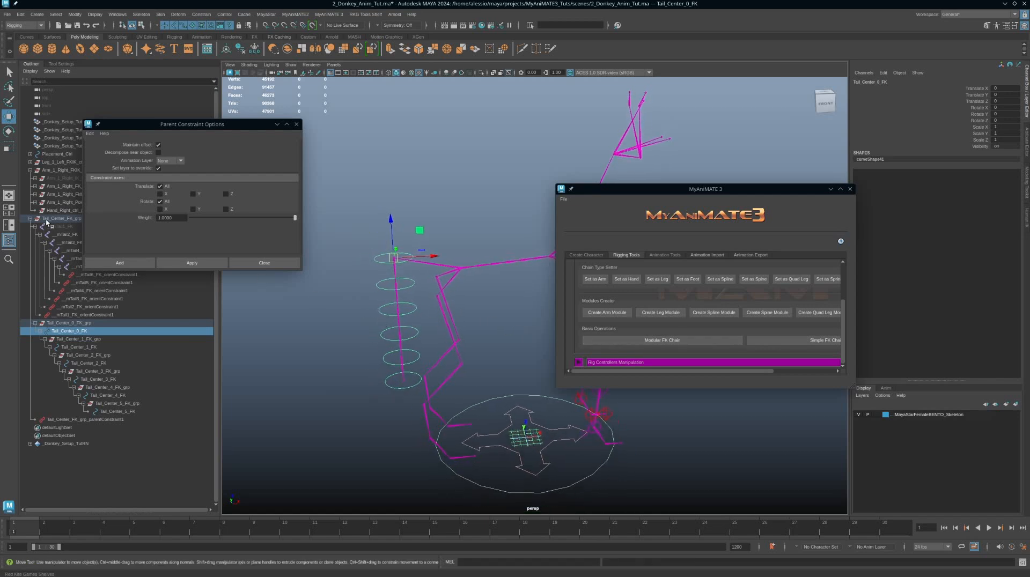
{"action": "left_click", "coordinate": [59, 218]}
{"action": "key", "text": "Delete"}
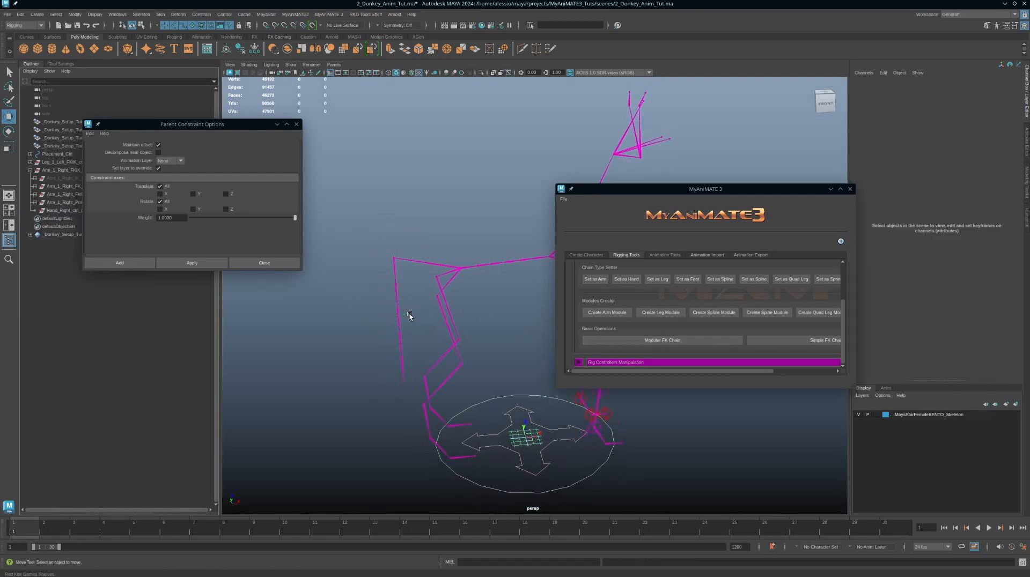
{"action": "left_click_drag", "start_coordinate": [68, 163], "coordinate": [67, 169]}
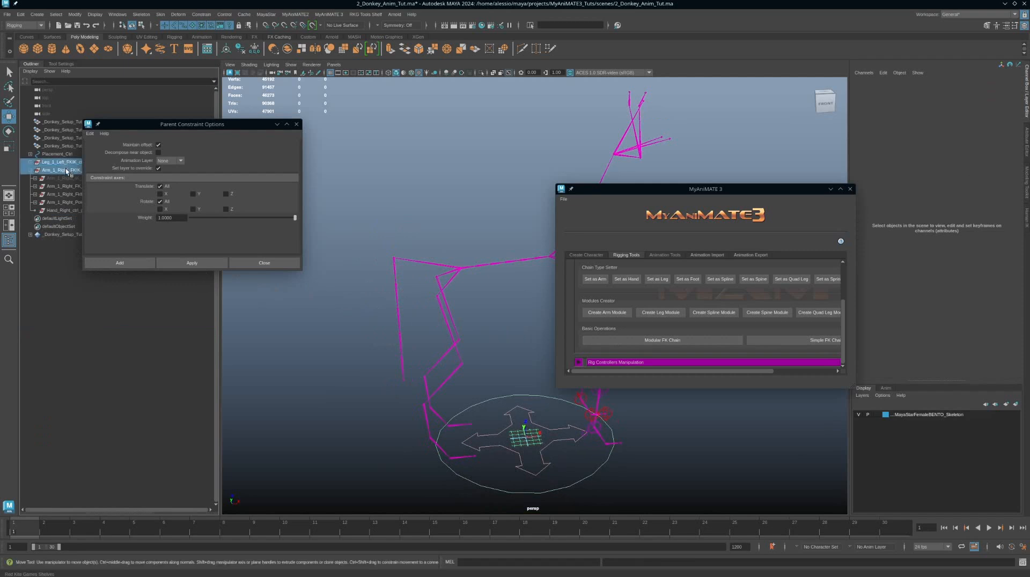
{"action": "key", "text": "Delete"}
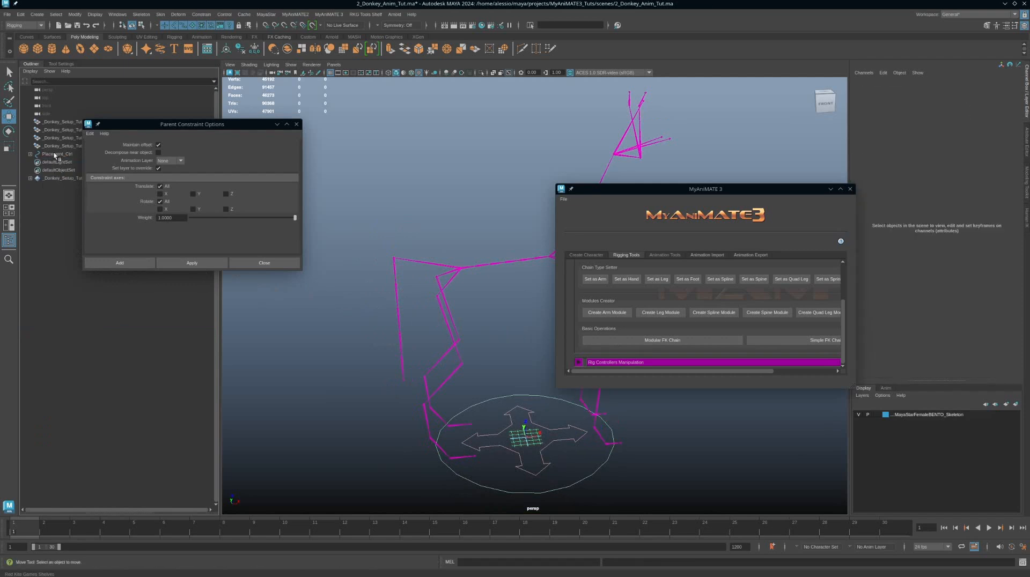
Step: Create the Standard Skeleton Rig with the placement control selected, then remove it again
{"action": "left_click", "coordinate": [494, 487]}
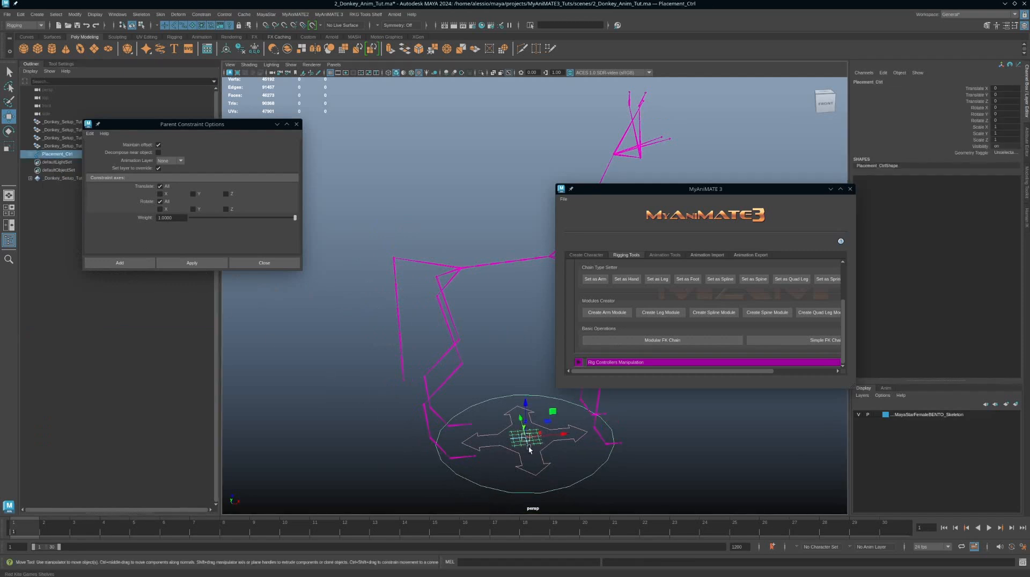
{"action": "left_click_drag", "start_coordinate": [528, 444], "coordinate": [504, 436], "text": "alt"}
{"action": "scroll", "coordinate": [635, 268], "scroll_direction": "up", "scroll_amount": 3}
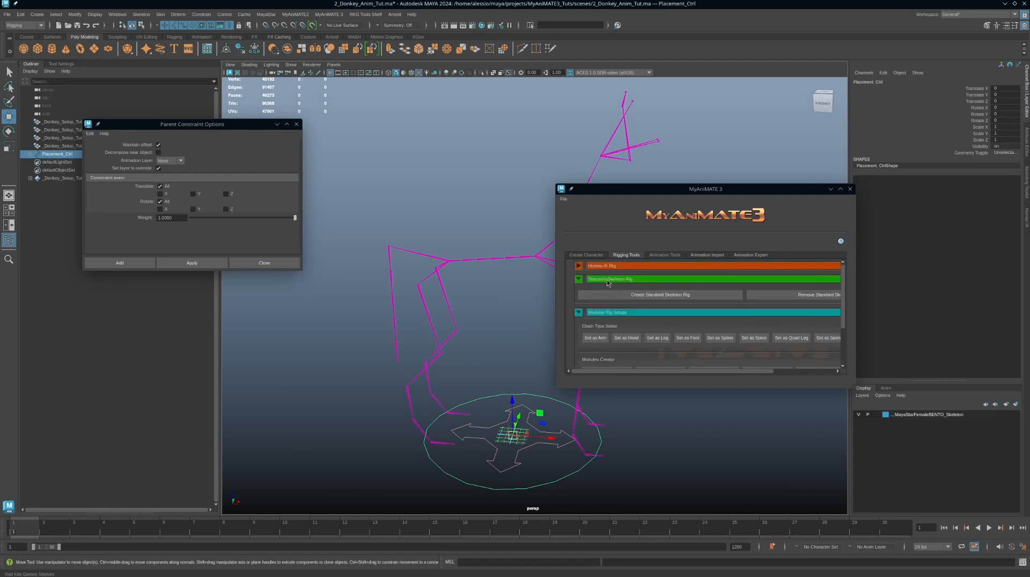
{"action": "left_click_drag", "start_coordinate": [646, 428], "coordinate": [467, 341], "text": "alt"}
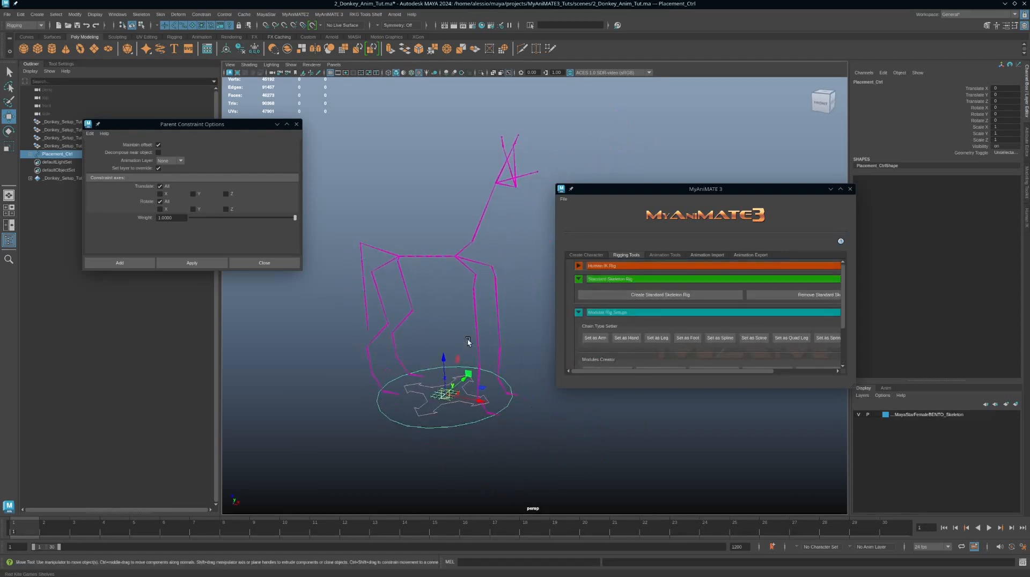
{"action": "left_click", "coordinate": [649, 298]}
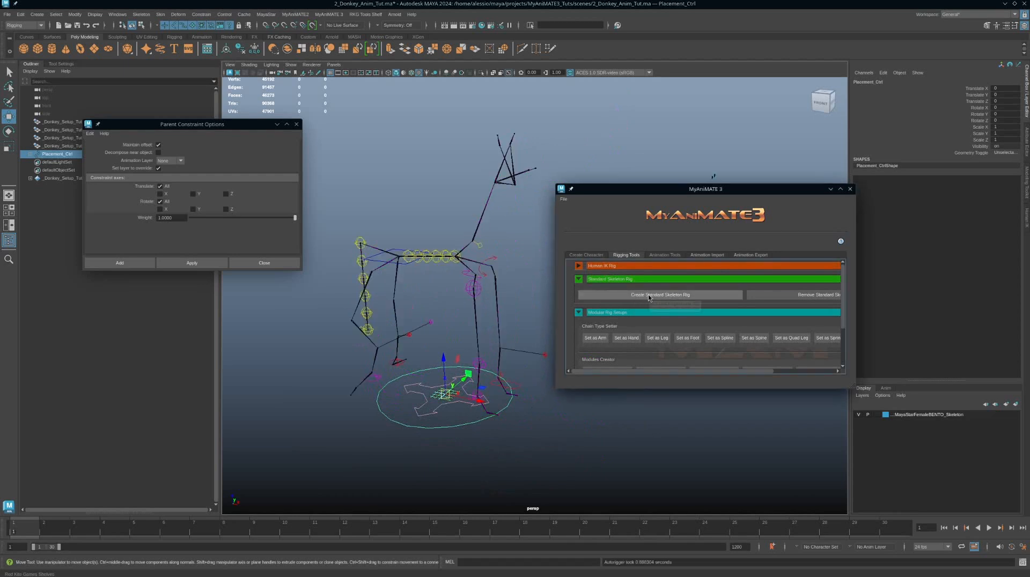
{"action": "left_click_drag", "start_coordinate": [462, 299], "coordinate": [436, 322], "text": "alt"}
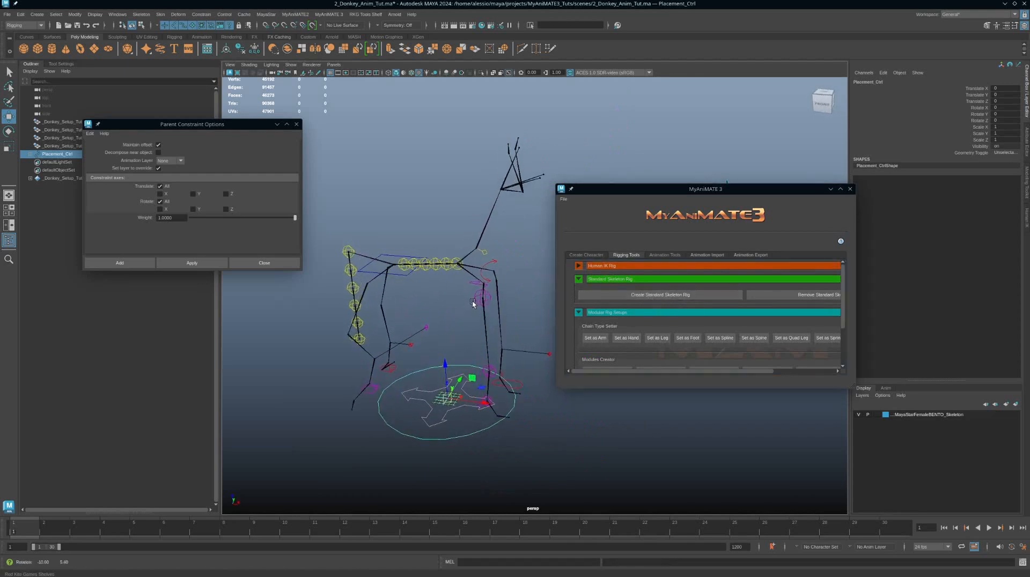
{"action": "left_click_drag", "start_coordinate": [386, 390], "coordinate": [451, 382], "text": "alt"}
{"action": "left_click", "coordinate": [451, 382]}
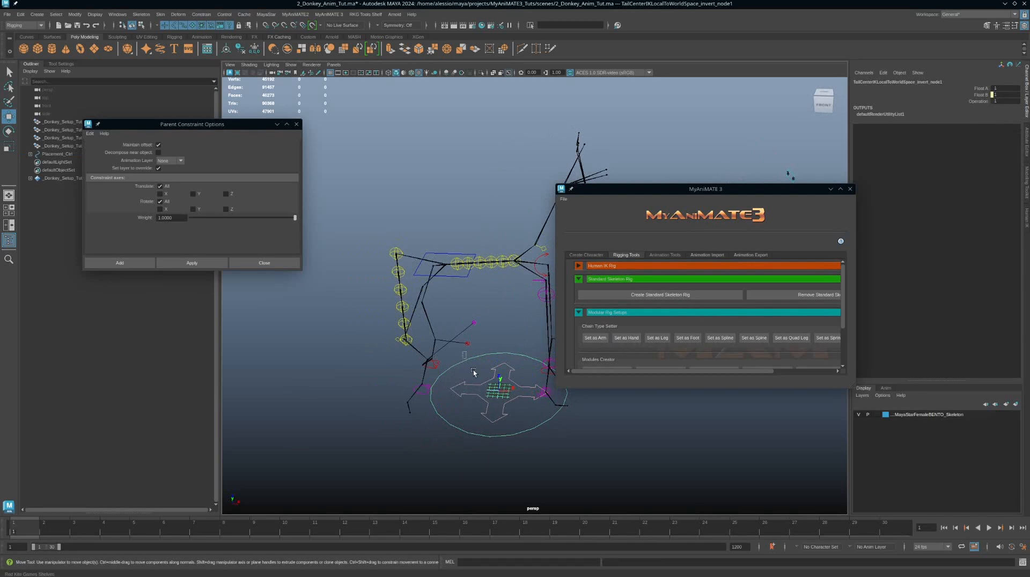
{"action": "left_click", "coordinate": [472, 370]}
{"action": "left_click", "coordinate": [798, 298]}
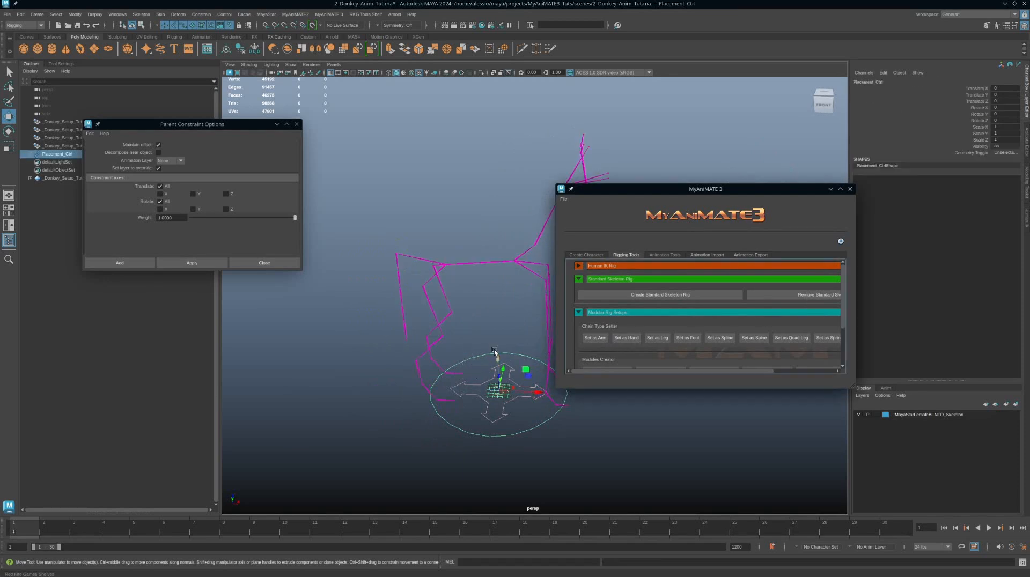
Step: Inspect the attributes of the right knee and right toe joints
{"action": "left_click_drag", "start_coordinate": [494, 351], "coordinate": [450, 334], "text": "alt"}
{"action": "left_click", "coordinate": [434, 320]}
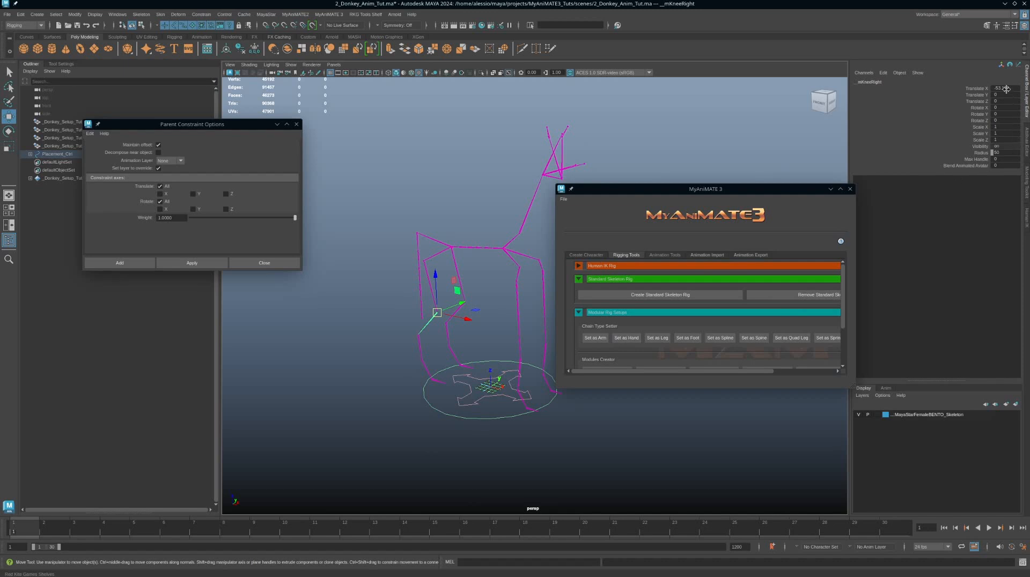
{"action": "left_click", "coordinate": [1025, 147]}
{"action": "scroll", "coordinate": [903, 383], "scroll_direction": "down", "scroll_amount": 1}
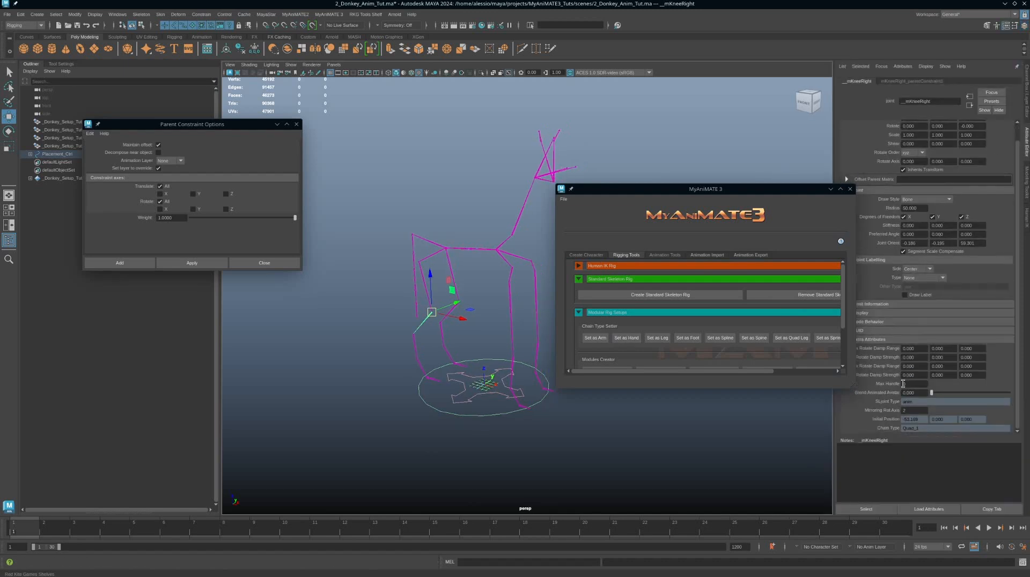
{"action": "left_click", "coordinate": [432, 382]}
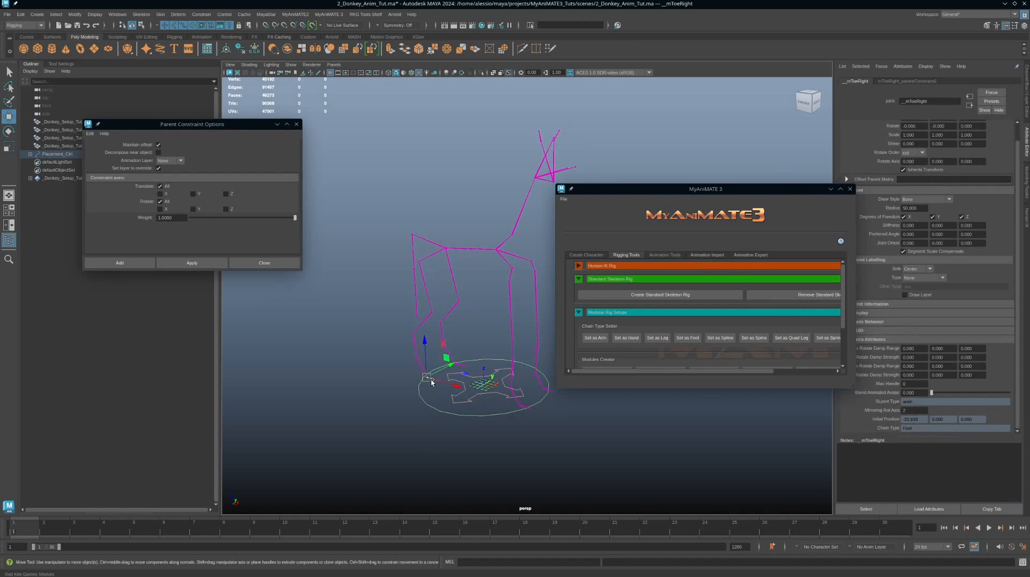
{"action": "scroll", "coordinate": [504, 349], "scroll_direction": "up", "scroll_amount": 2}
{"action": "scroll", "coordinate": [504, 350], "scroll_direction": "up", "scroll_amount": 2}
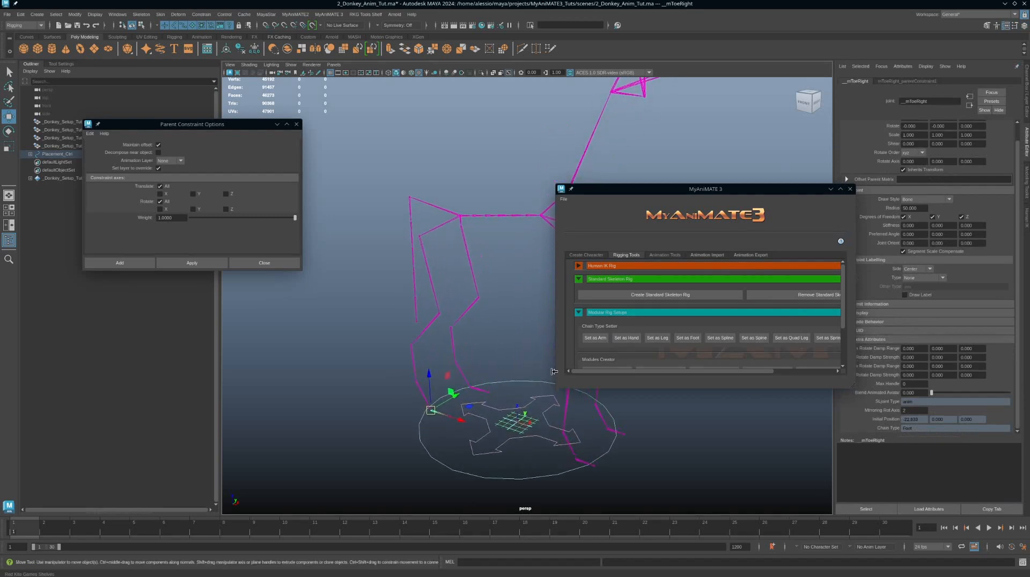
{"action": "scroll", "coordinate": [472, 269], "scroll_direction": "up", "scroll_amount": 2}
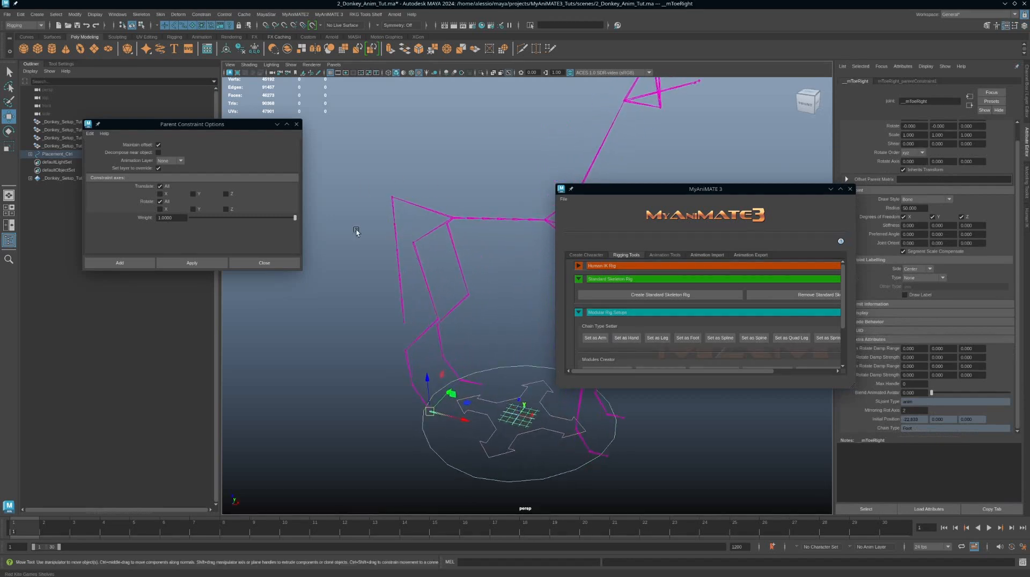
{"action": "scroll", "coordinate": [449, 307], "scroll_direction": "up", "scroll_amount": 2}
{"action": "left_click", "coordinate": [468, 228]}
{"action": "left_click_drag", "start_coordinate": [483, 276], "coordinate": [491, 280], "text": "alt"}
{"action": "scroll", "coordinate": [498, 358], "scroll_direction": "down", "scroll_amount": 3}
Step: Select the placement control and create the Standard Skeleton Rig
{"action": "left_click", "coordinate": [521, 366]}
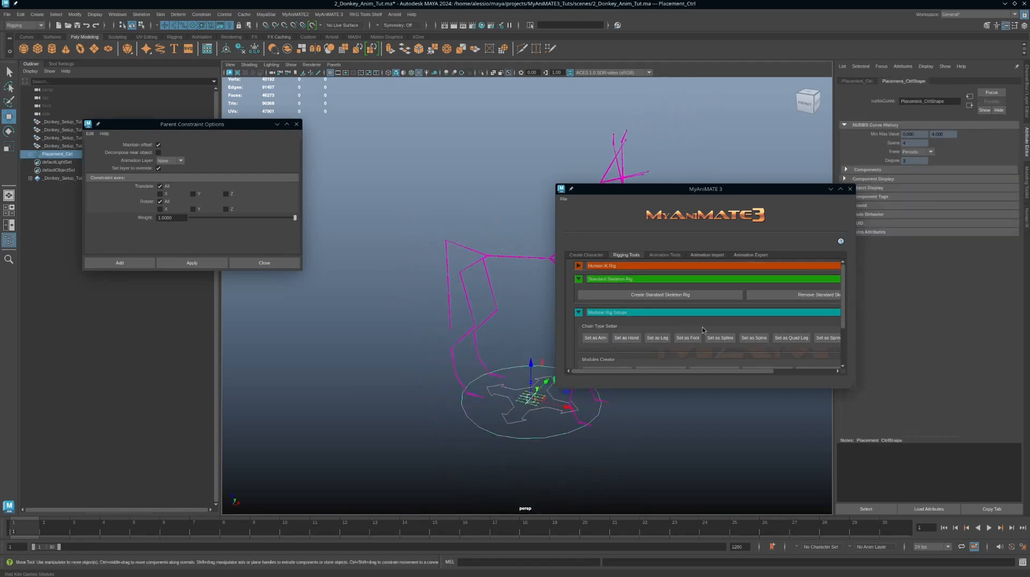
{"action": "left_click", "coordinate": [680, 298]}
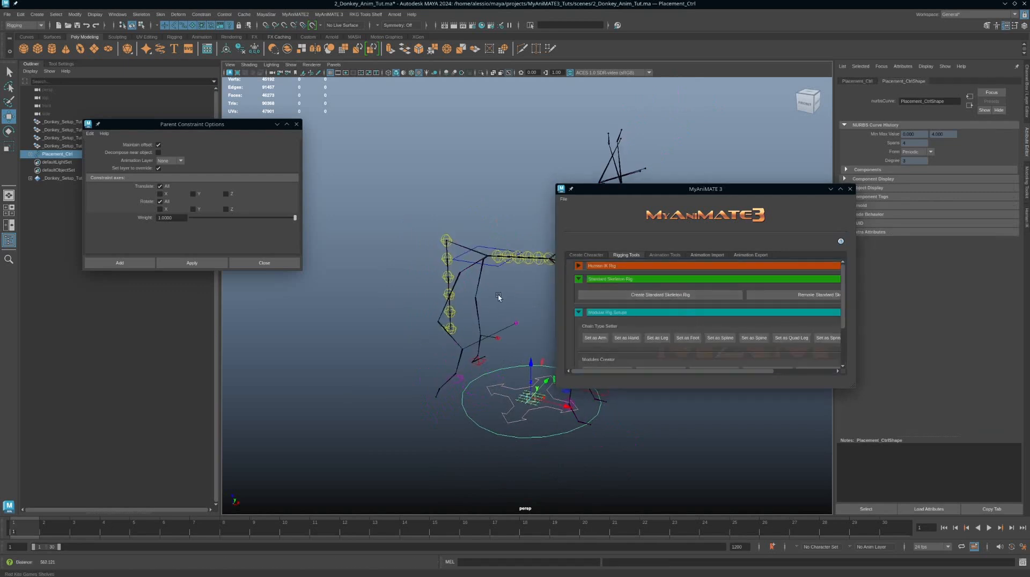
{"action": "middle_click_drag", "start_coordinate": [468, 308], "coordinate": [459, 324], "text": "alt"}
{"action": "left_click_drag", "start_coordinate": [459, 323], "coordinate": [450, 314], "text": "alt"}
{"action": "middle_click_drag", "start_coordinate": [450, 315], "coordinate": [480, 327], "text": "alt"}
{"action": "right_click_drag", "start_coordinate": [481, 327], "coordinate": [490, 312], "text": "alt"}
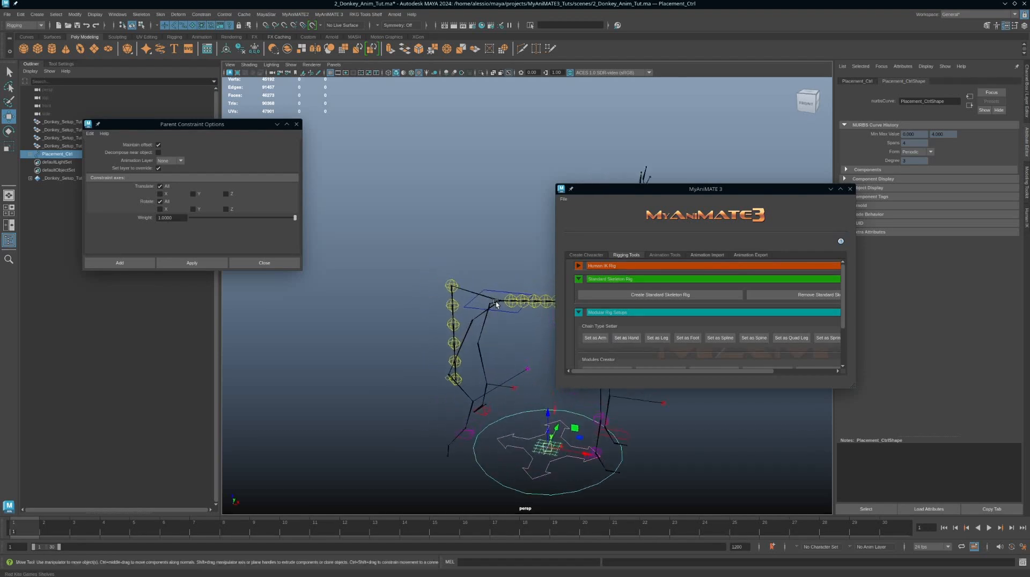
{"action": "left_click", "coordinate": [499, 295]}
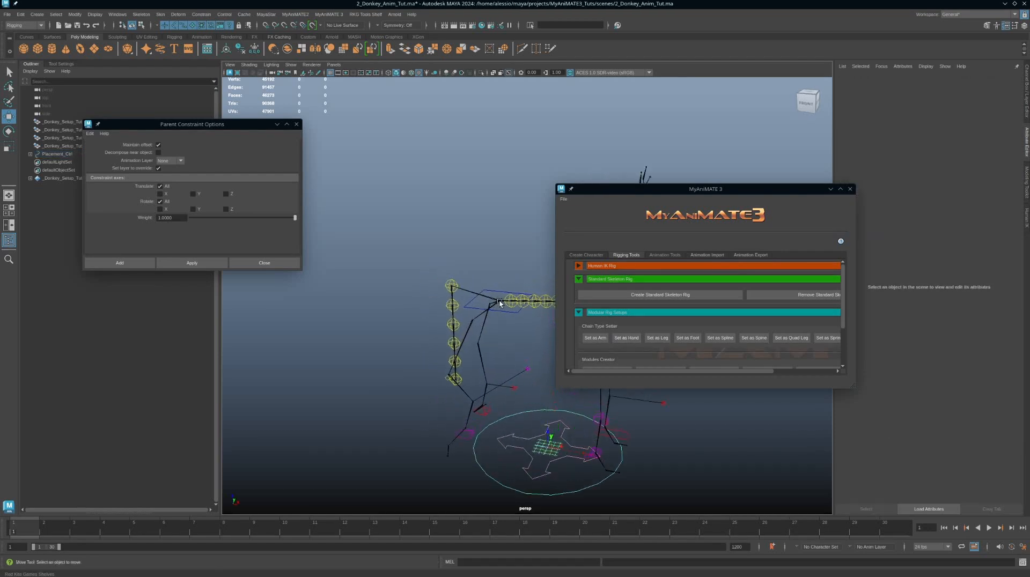
{"action": "middle_click_drag", "start_coordinate": [431, 324], "coordinate": [443, 324], "text": "alt"}
{"action": "right_click_drag", "start_coordinate": [444, 324], "coordinate": [524, 359], "text": "alt"}
{"action": "middle_click_drag", "start_coordinate": [437, 332], "coordinate": [426, 326], "text": "alt"}
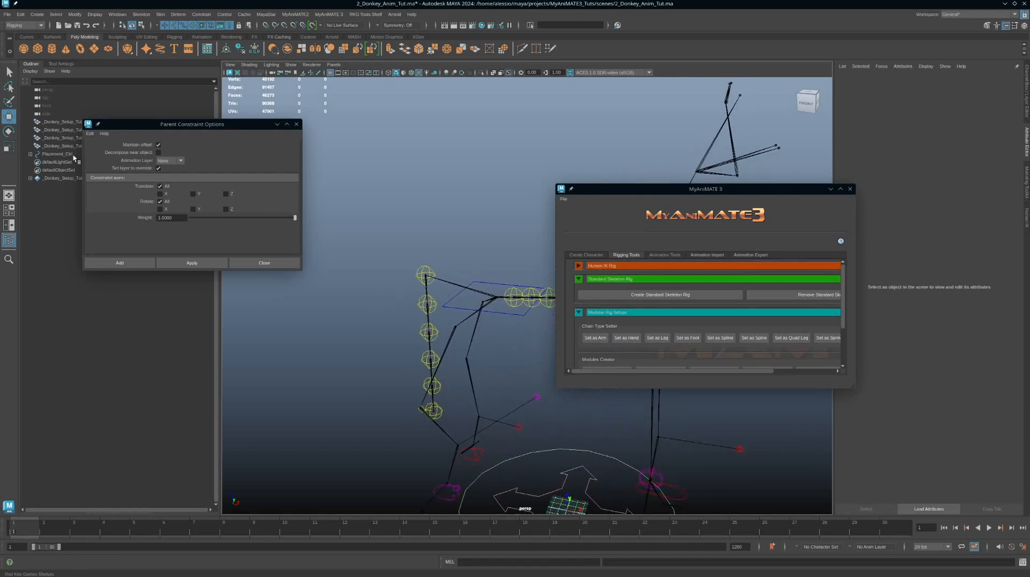
Step: Expand the placement control hierarchy in the outliner and close the Parent Constraint Options dialog
{"action": "left_click", "coordinate": [30, 153]}
{"action": "left_click_drag", "start_coordinate": [280, 127], "coordinate": [360, 146]}
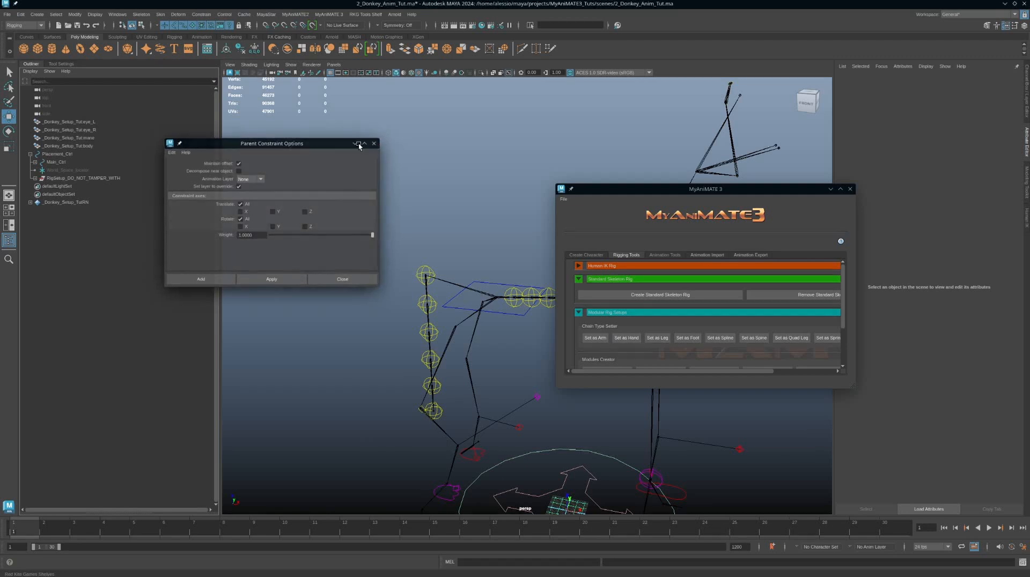
{"action": "left_click", "coordinate": [359, 143]}
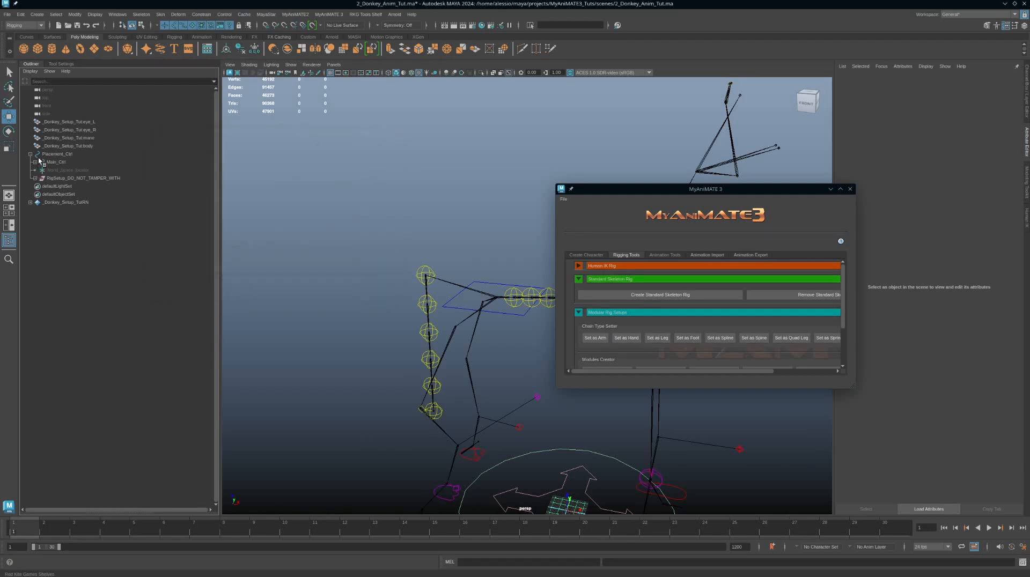
Step: Inspect the control groups inside the RigSetup_DO_NOT_TAMPER_WITH group in the outliner
{"action": "left_click", "coordinate": [49, 178]}
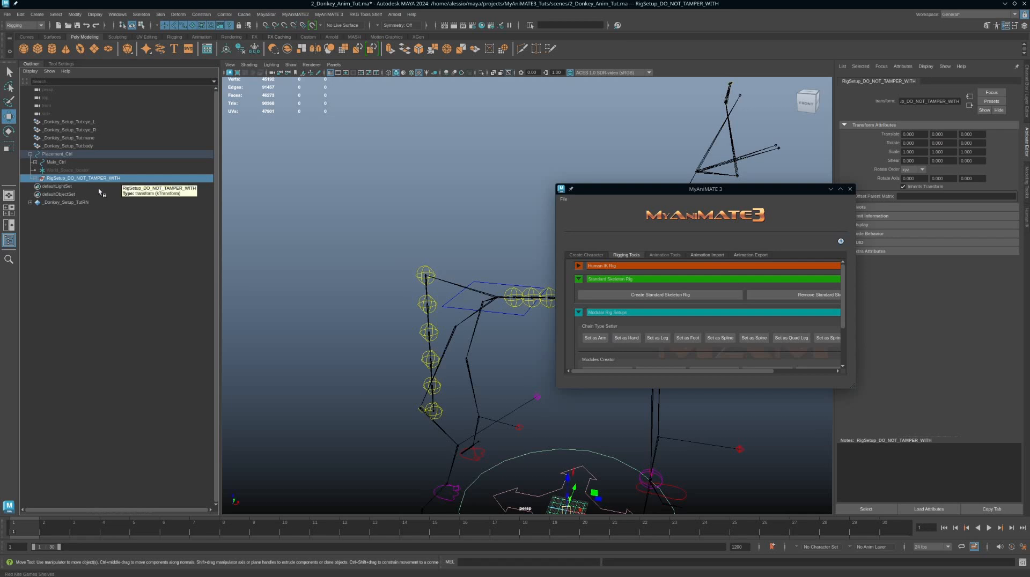
{"action": "left_click", "coordinate": [36, 178]}
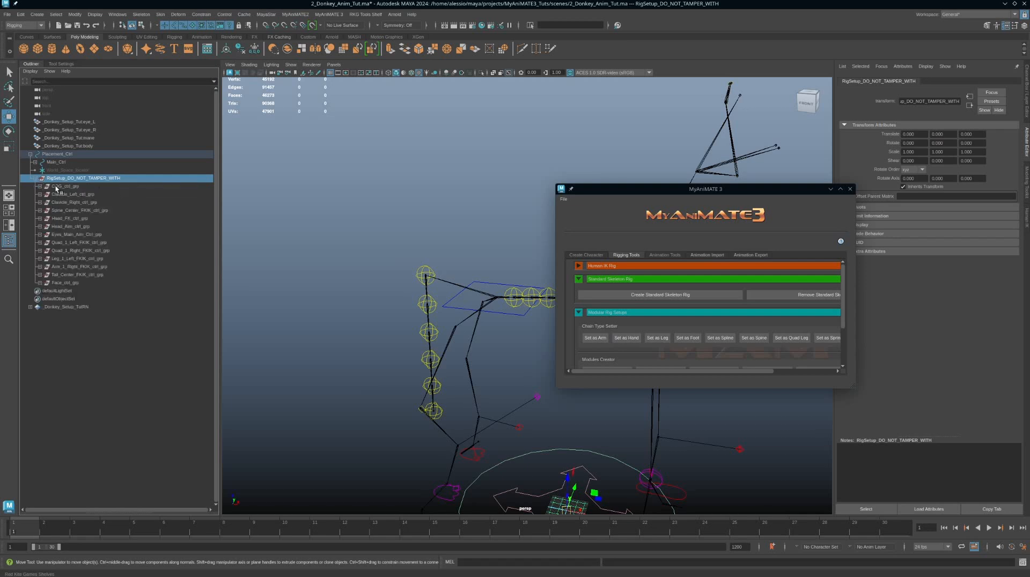
{"action": "left_click", "coordinate": [62, 194]}
{"action": "left_click", "coordinate": [66, 204]}
{"action": "left_click", "coordinate": [66, 211]}
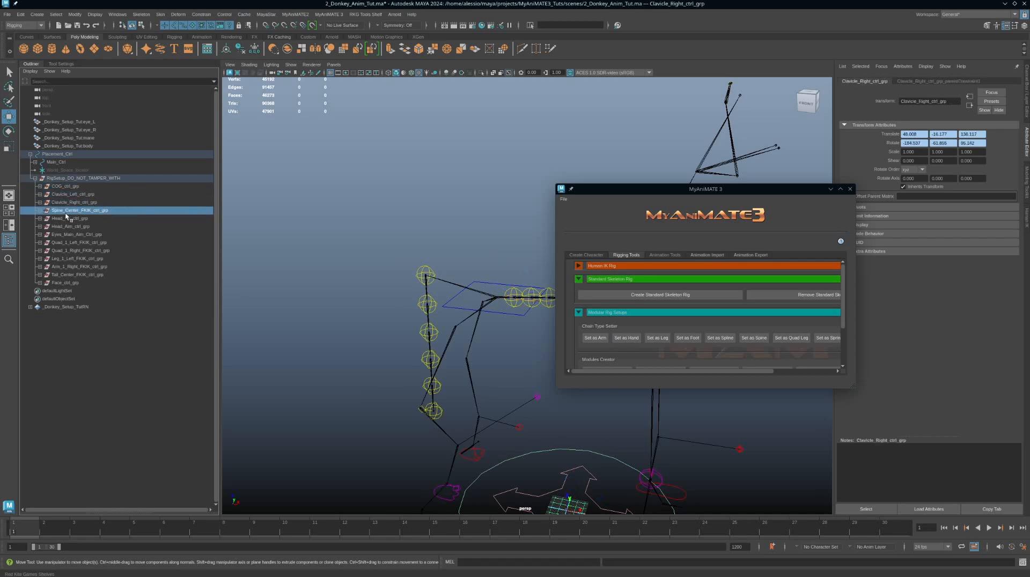
{"action": "left_click", "coordinate": [63, 227]}
{"action": "left_click", "coordinate": [60, 236]}
{"action": "left_click", "coordinate": [58, 251]}
{"action": "left_click", "coordinate": [57, 259]}
{"action": "left_click", "coordinate": [59, 275]}
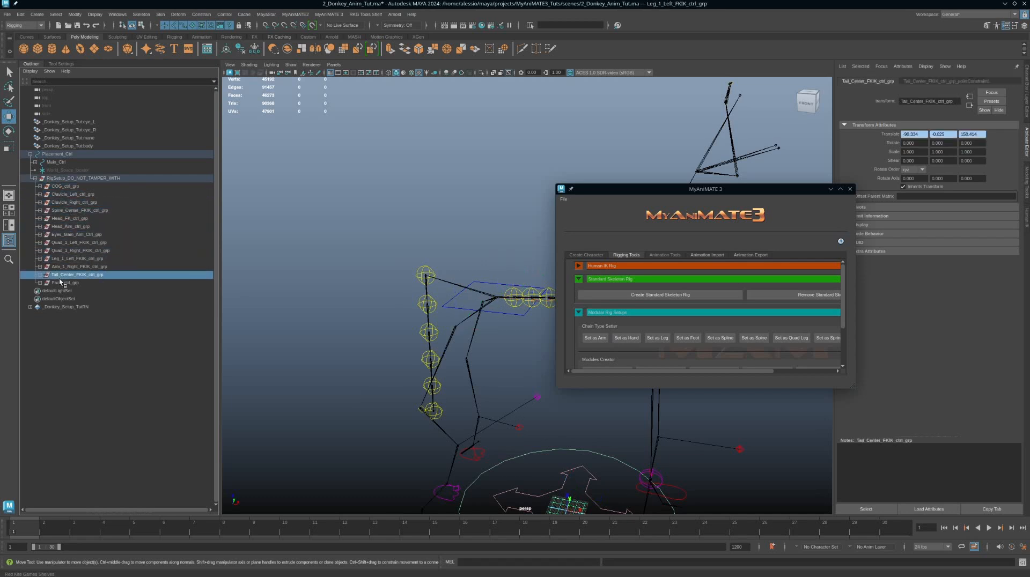
Step: Select the placement control and remove the Standard Skeleton Rig
{"action": "left_click_drag", "start_coordinate": [388, 289], "coordinate": [425, 198], "text": "alt"}
{"action": "left_click", "coordinate": [491, 172]}
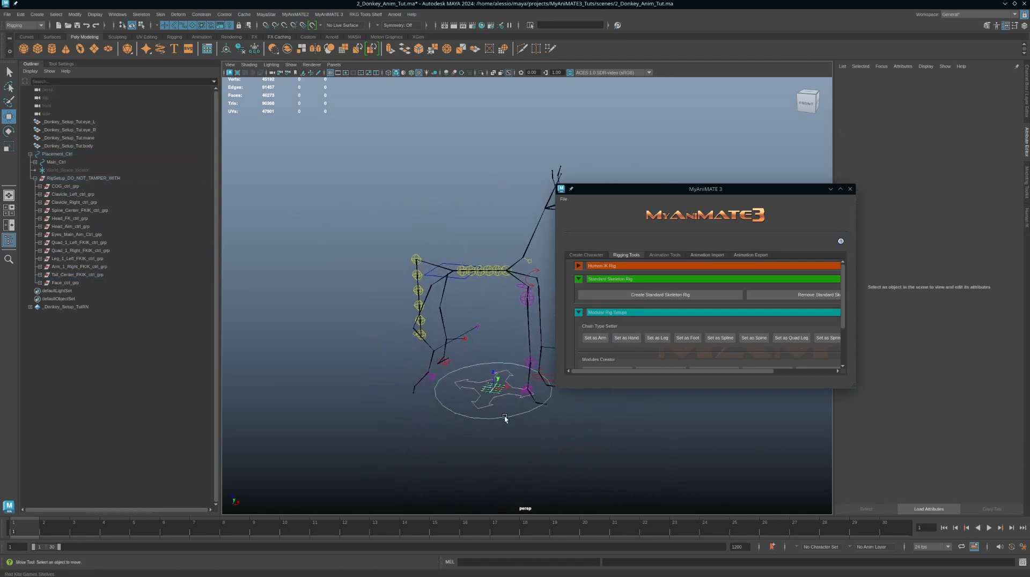
{"action": "left_click", "coordinate": [549, 413]}
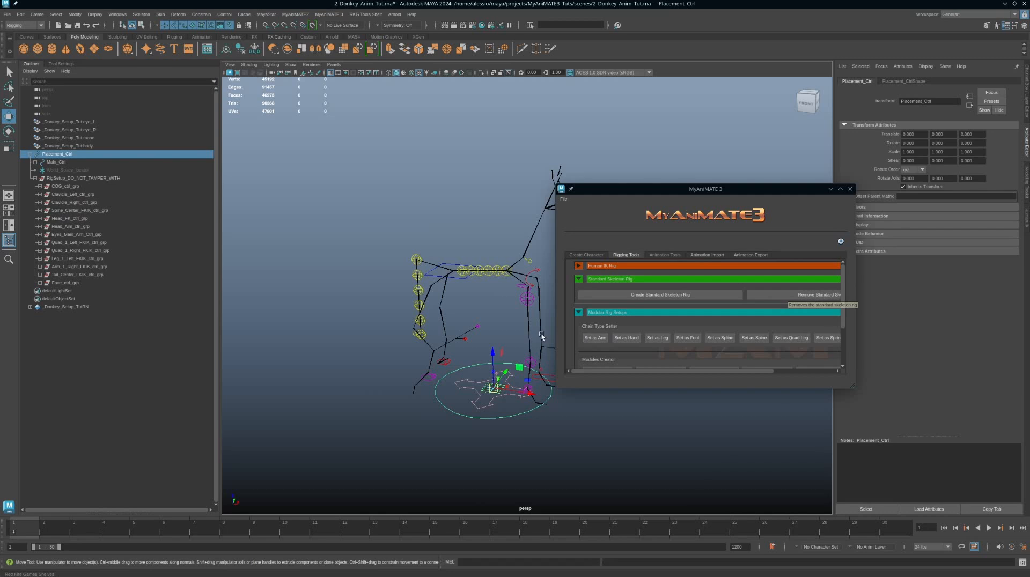
{"action": "middle_click_drag", "start_coordinate": [534, 324], "coordinate": [478, 334], "text": "alt"}
{"action": "mouse_move", "coordinate": [479, 334]}
{"action": "left_mouse_down", "text": "alt"}
{"action": "mouse_move", "coordinate": [452, 350]}
{"action": "mouse_move", "coordinate": [468, 331]}
{"action": "left_mouse_up", "text": "alt"}
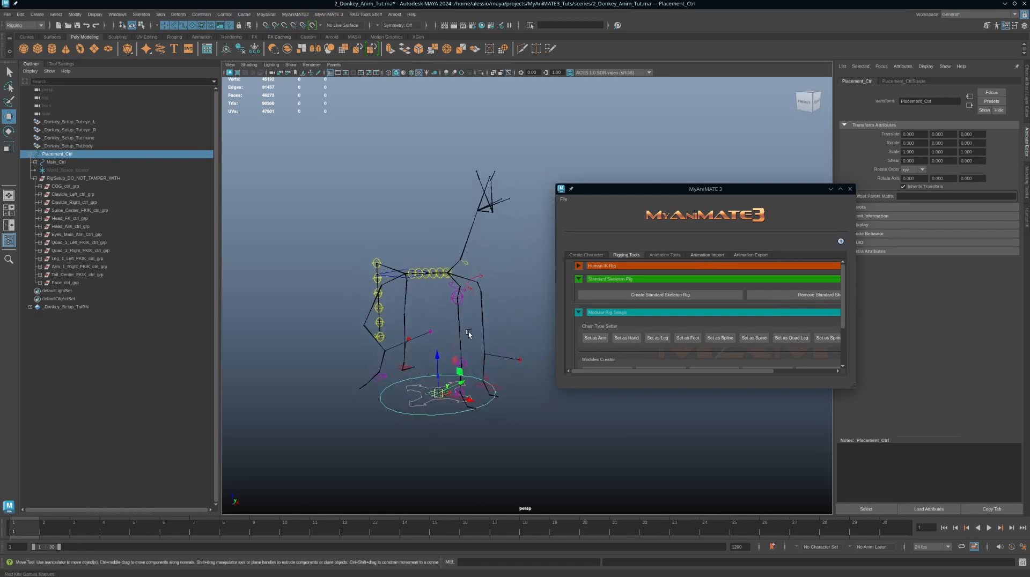
{"action": "middle_click_drag", "start_coordinate": [482, 329], "coordinate": [506, 307], "text": "alt"}
{"action": "right_click_drag", "start_coordinate": [506, 307], "coordinate": [539, 346], "text": "alt"}
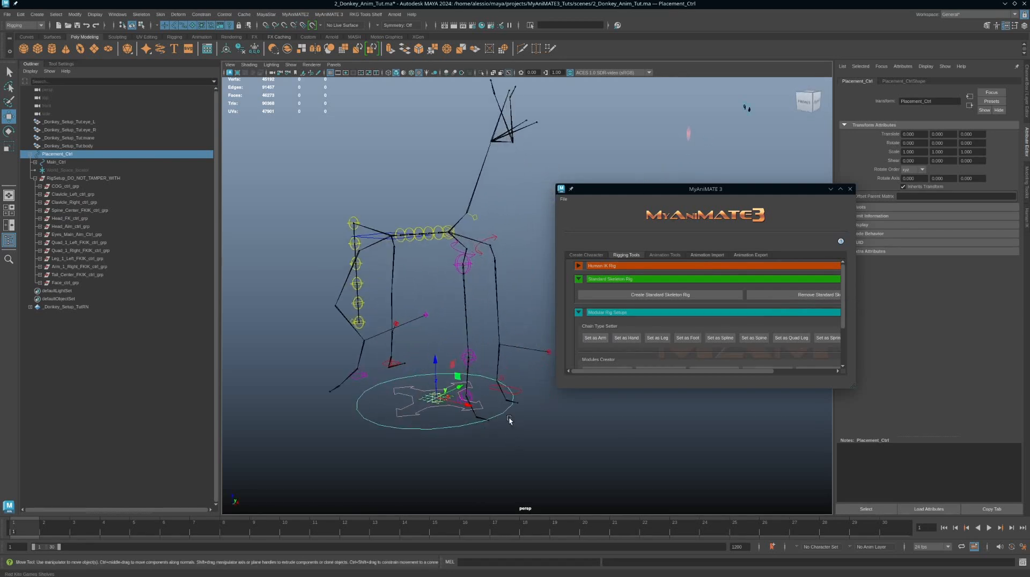
{"action": "left_click_drag", "start_coordinate": [509, 421], "coordinate": [493, 391], "text": "alt"}
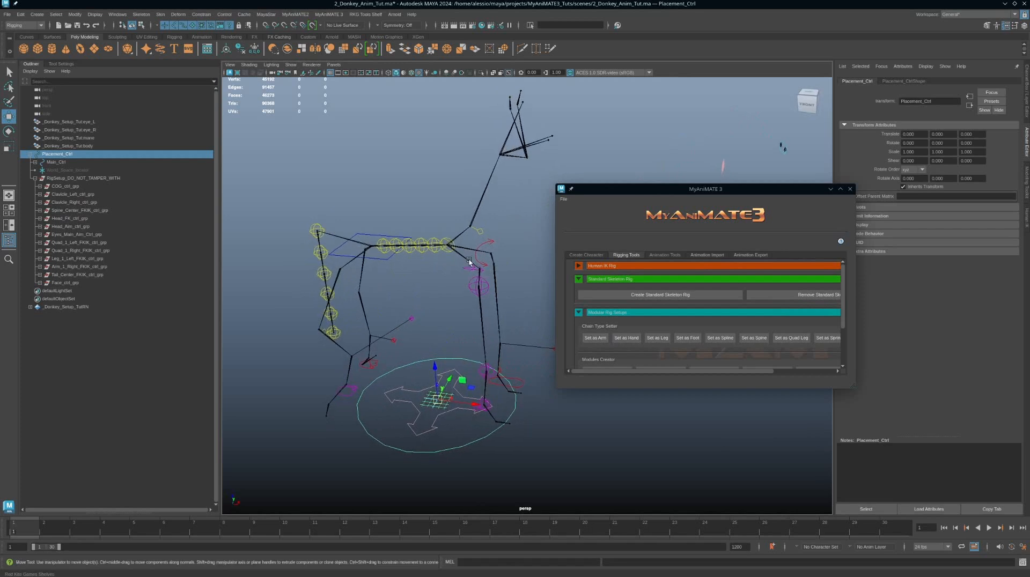
{"action": "left_click_drag", "start_coordinate": [514, 300], "coordinate": [491, 293], "text": "alt"}
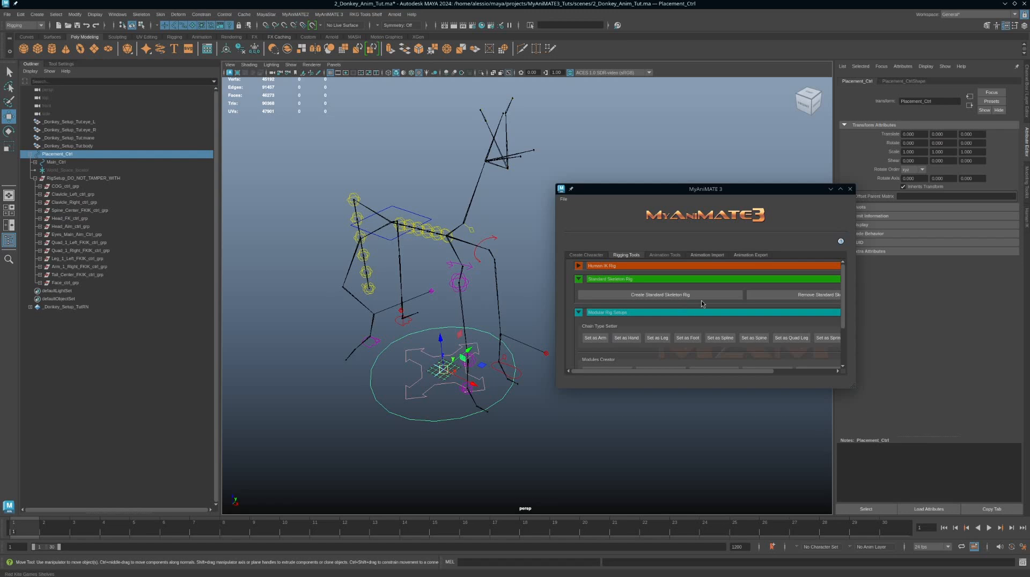
{"action": "left_click", "coordinate": [794, 296]}
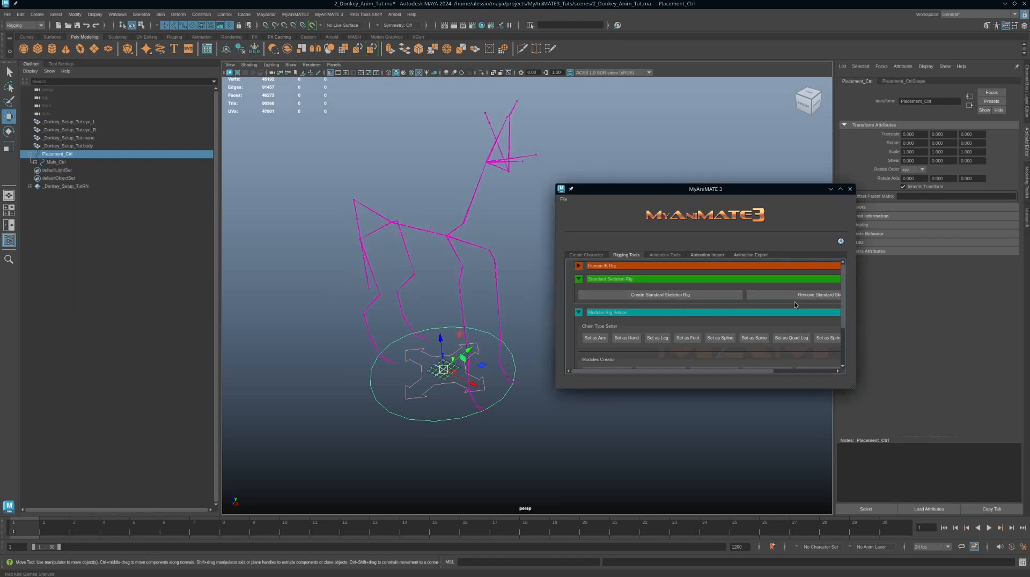
Step: Select the pelvis joint and inspect its attributes while orbiting around the skeleton
{"action": "left_click_drag", "start_coordinate": [475, 317], "coordinate": [459, 301], "text": "alt"}
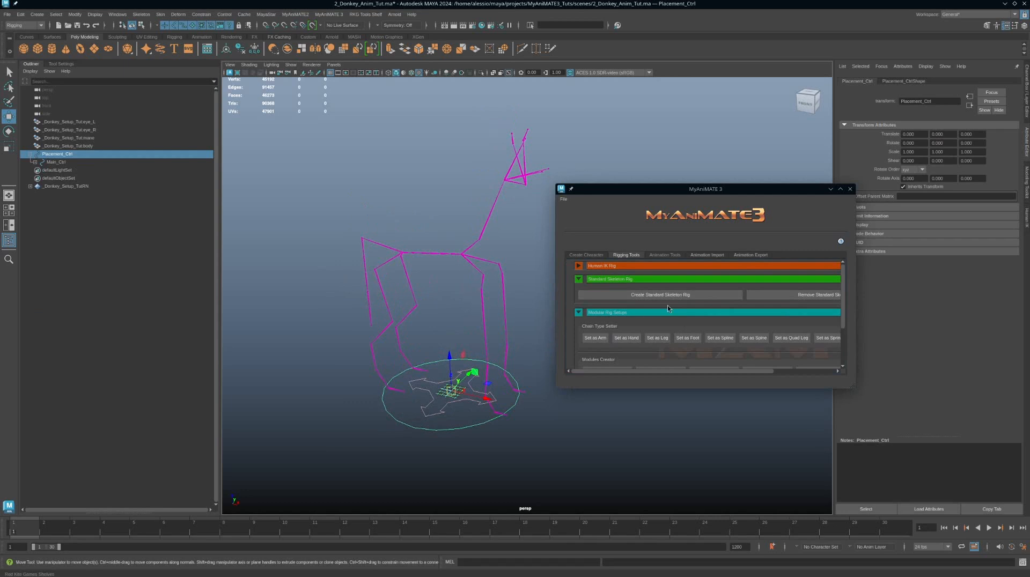
{"action": "left_click", "coordinate": [403, 250]}
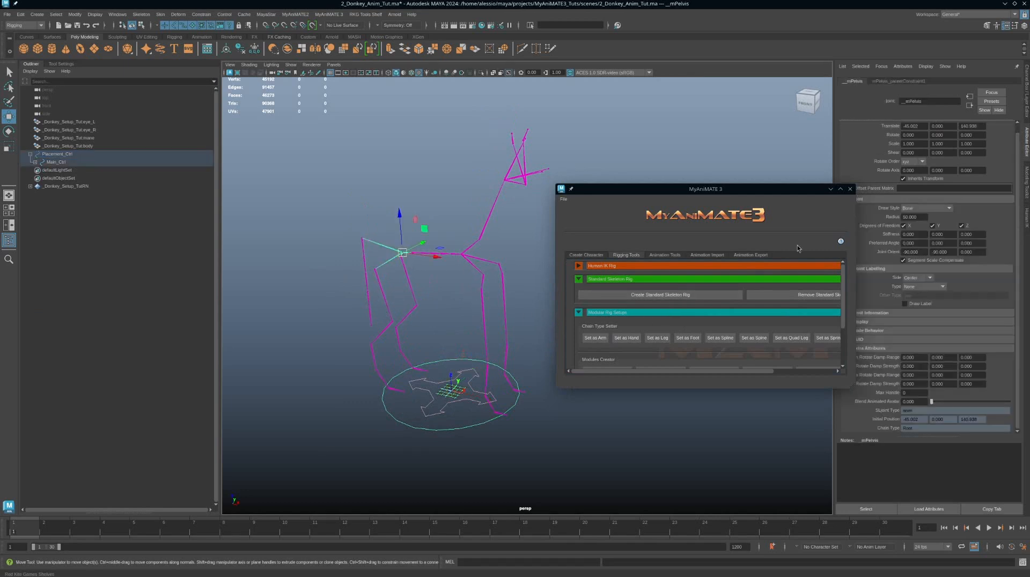
{"action": "scroll", "coordinate": [979, 250], "scroll_direction": "up", "scroll_amount": 1}
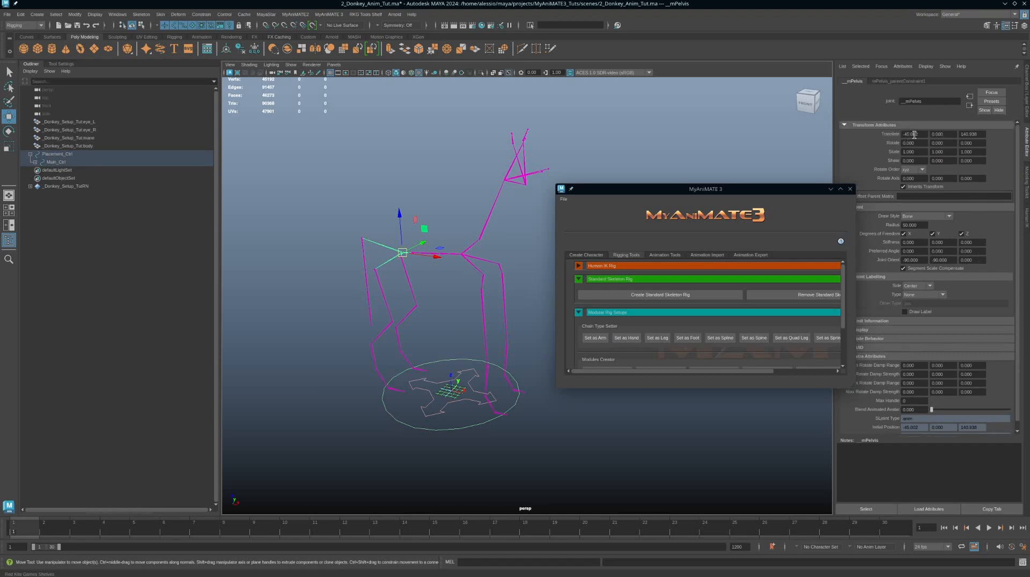
{"action": "left_click_drag", "start_coordinate": [521, 181], "coordinate": [515, 201], "text": "alt"}
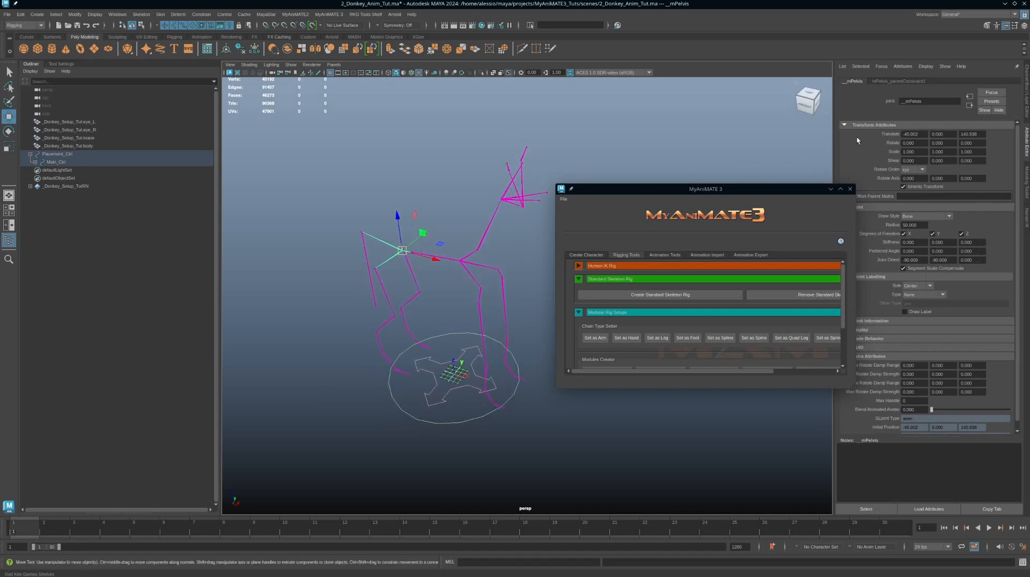
{"action": "mouse_move", "coordinate": [445, 242]}
{"action": "left_mouse_down", "text": "alt"}
{"action": "mouse_move", "coordinate": [486, 206]}
{"action": "mouse_move", "coordinate": [450, 228]}
{"action": "left_mouse_up", "text": "alt"}
{"action": "right_click_drag", "start_coordinate": [489, 278], "coordinate": [509, 298], "text": "alt"}
{"action": "left_click_drag", "start_coordinate": [510, 298], "coordinate": [500, 300], "text": "alt"}
{"action": "middle_click_drag", "start_coordinate": [488, 302], "coordinate": [502, 317], "text": "alt"}
{"action": "left_click", "coordinate": [454, 170]}
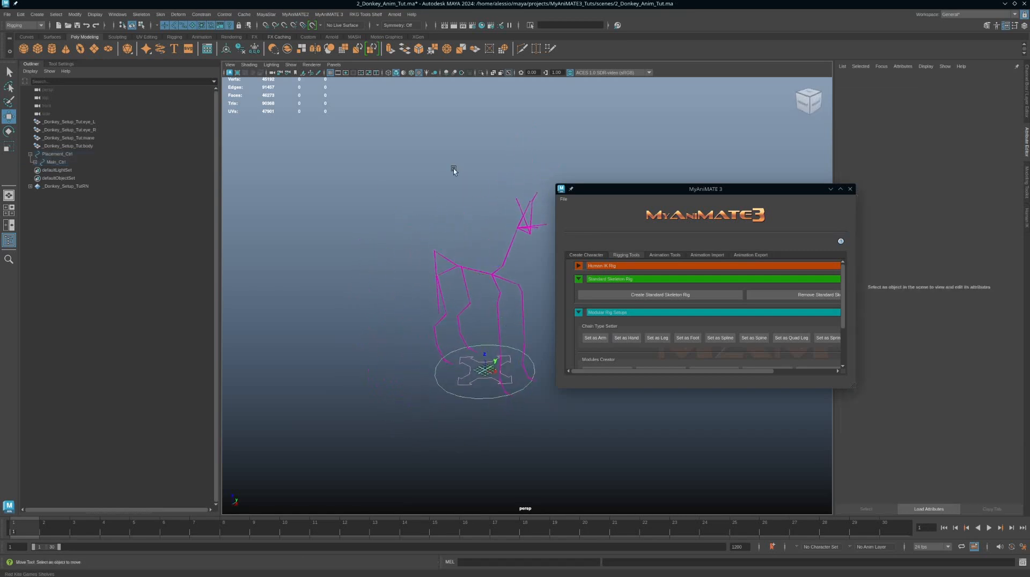